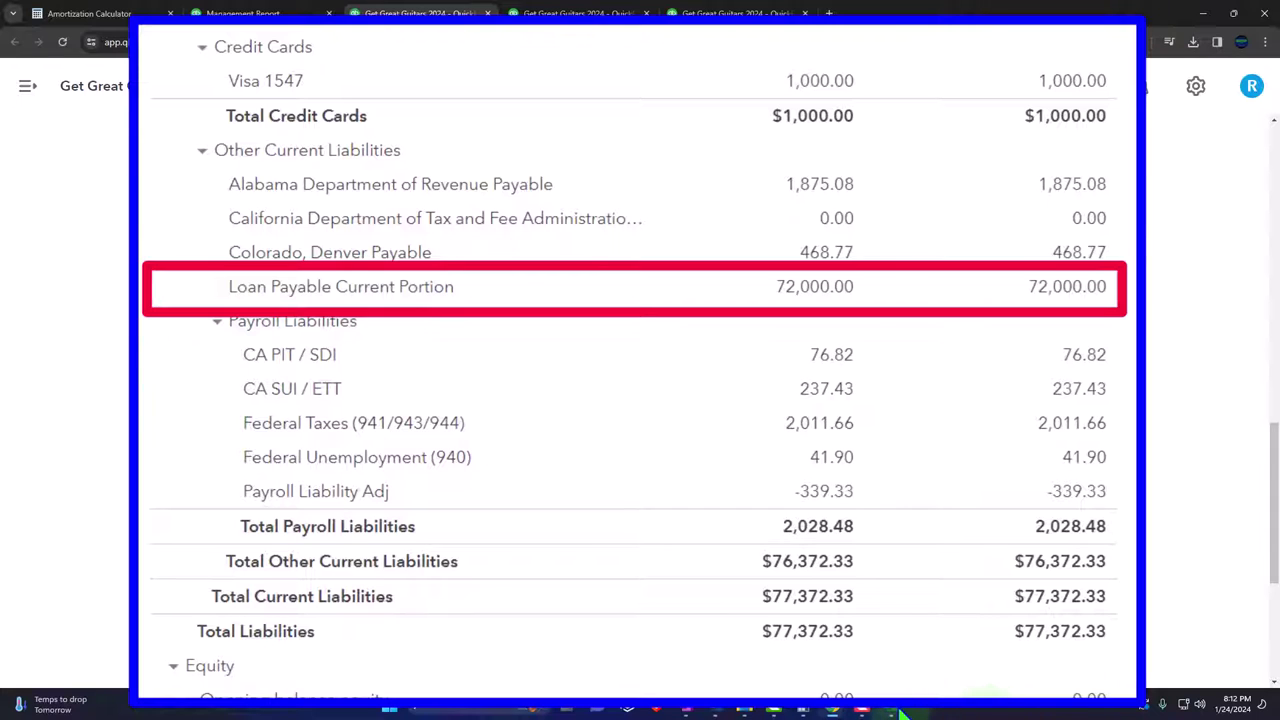
- Review the loan's payment results in the amortization calculator, and return to the balance sheet's Loan Payable Current Portion line
{"action": "mouse_move", "coordinate": [899, 710]}
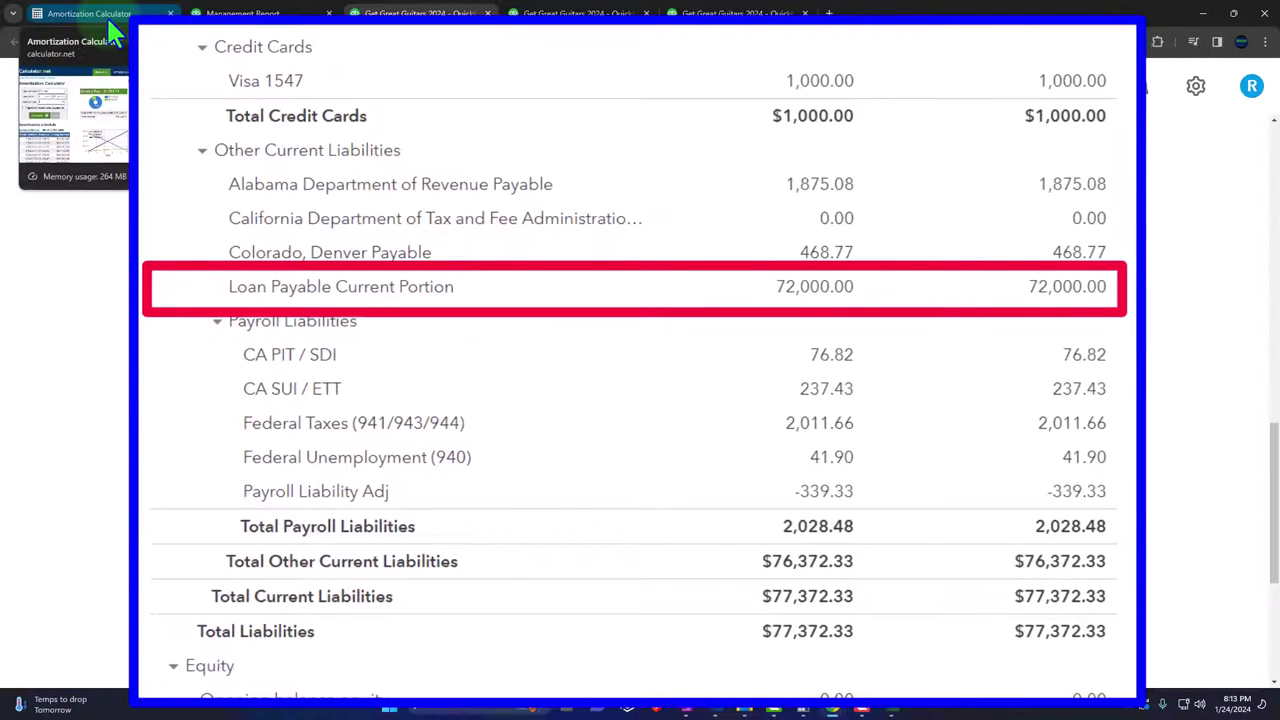
{"action": "left_click", "coordinate": [110, 22]}
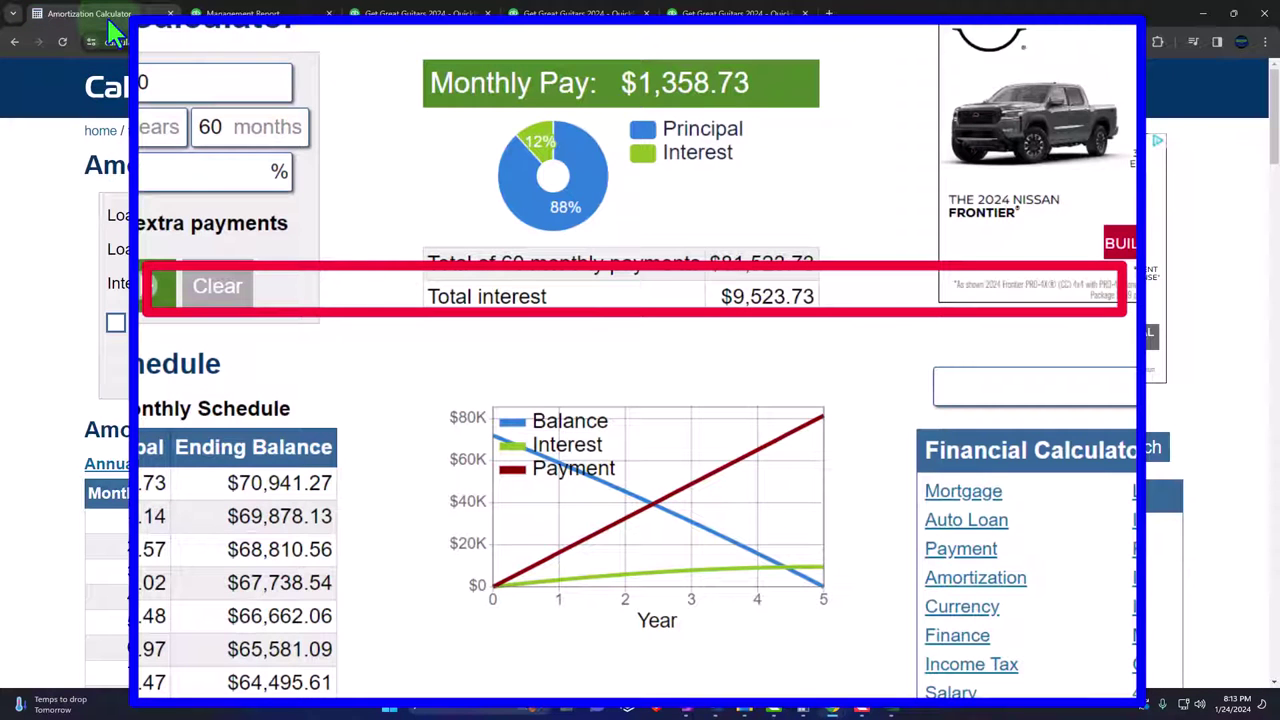
{"action": "left_click", "coordinate": [385, 12]}
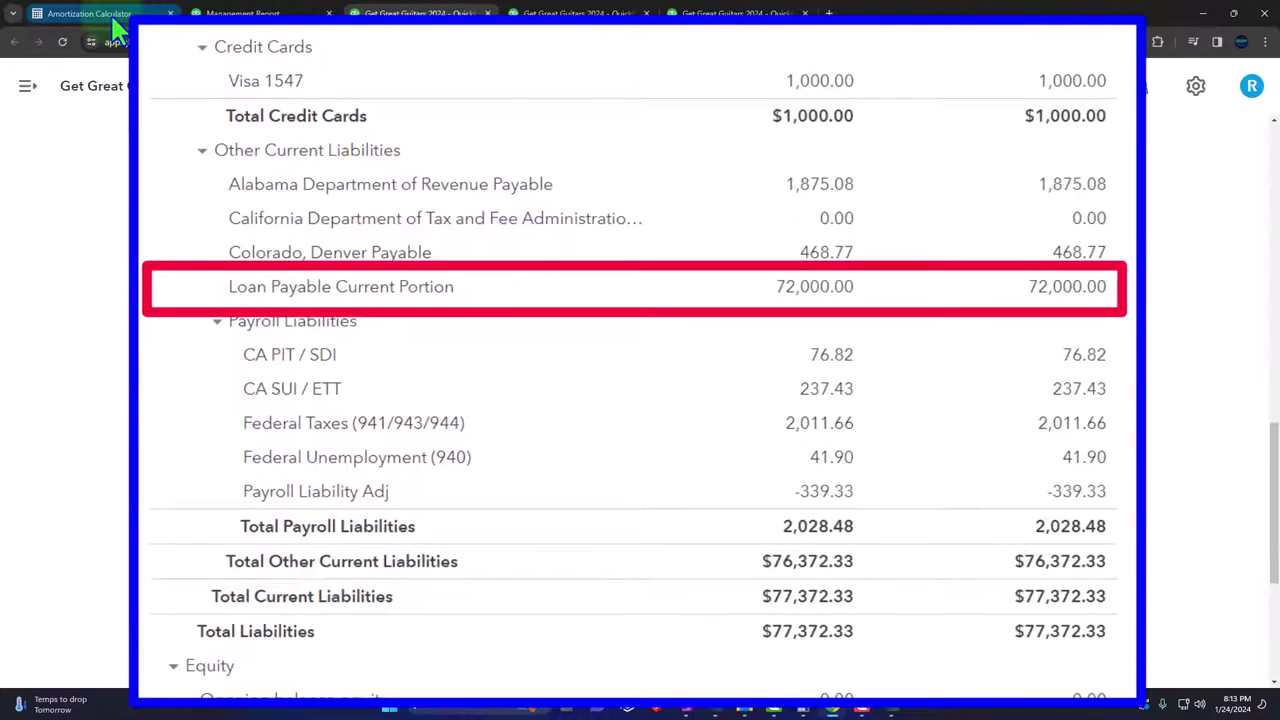
{"action": "mouse_move", "coordinate": [113, 28]}
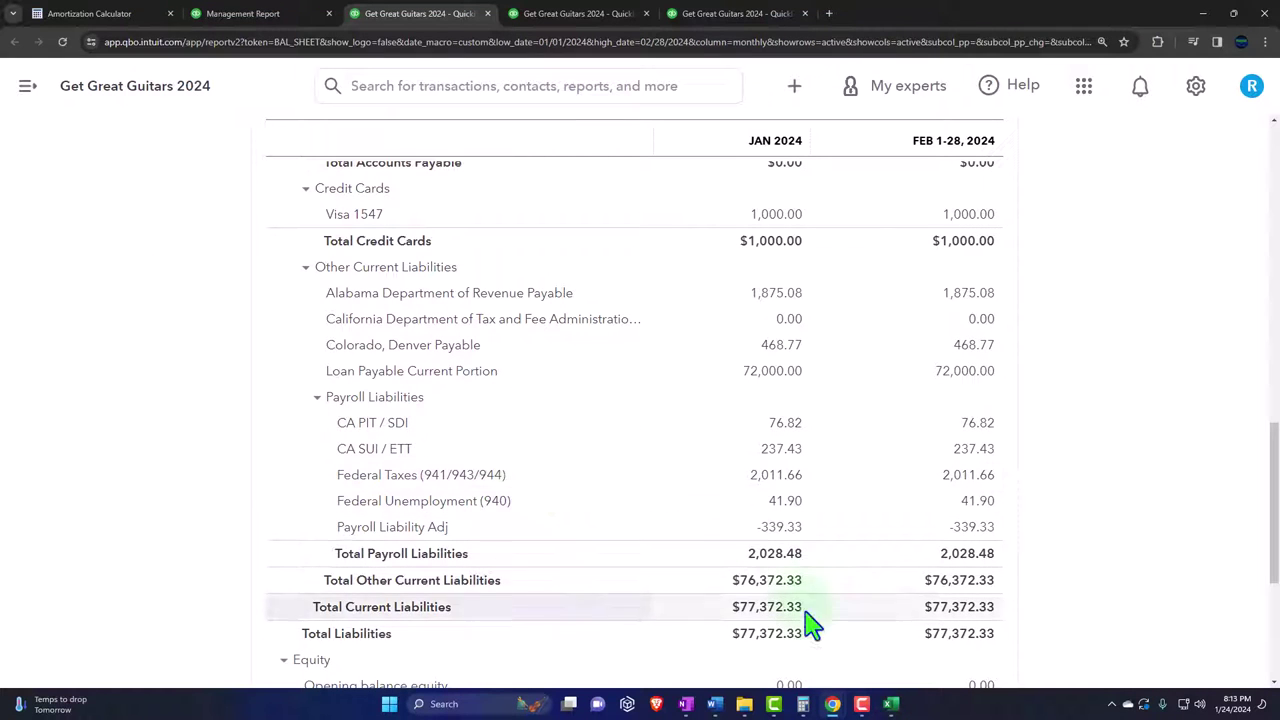
- Switch to the blank Excel workbook and format every cell as Currency with no symbol and negative numbers in red parentheses
{"action": "left_click", "coordinate": [891, 704]}
{"action": "left_click", "coordinate": [297, 388]}
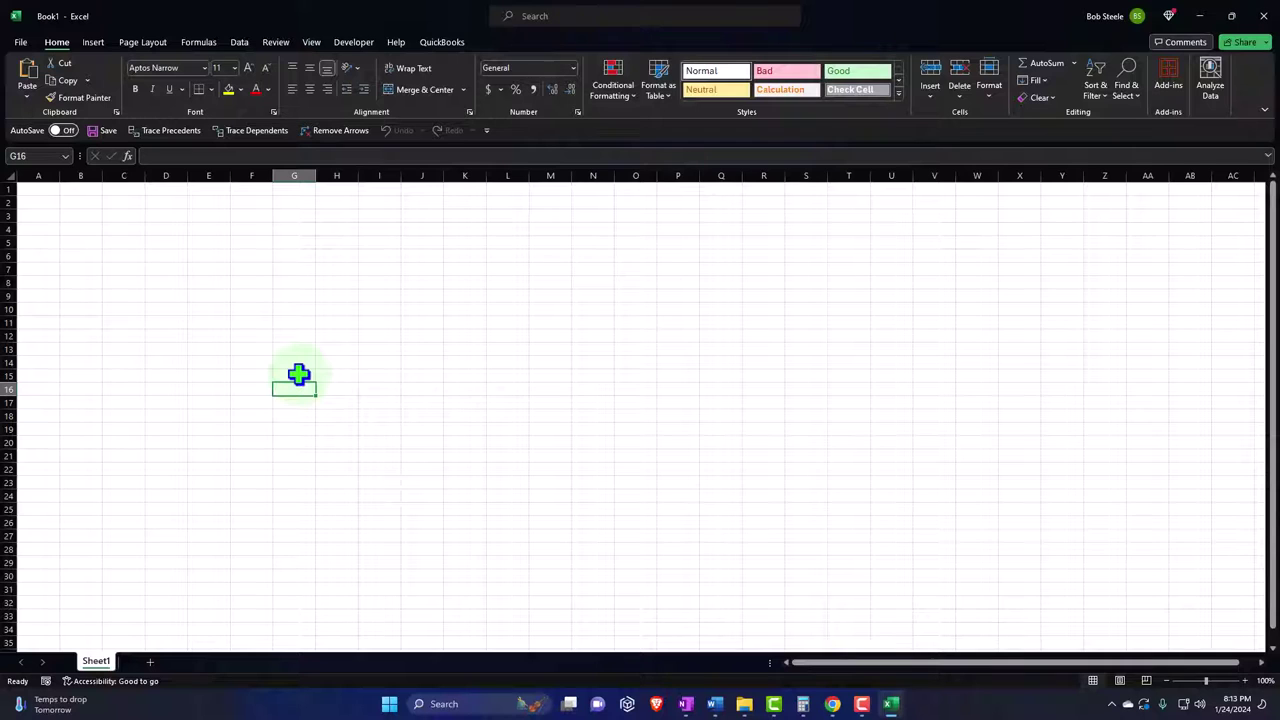
{"action": "scroll", "coordinate": [298, 374], "scroll_direction": "up", "scroll_amount": 6, "text": "ctrl"}
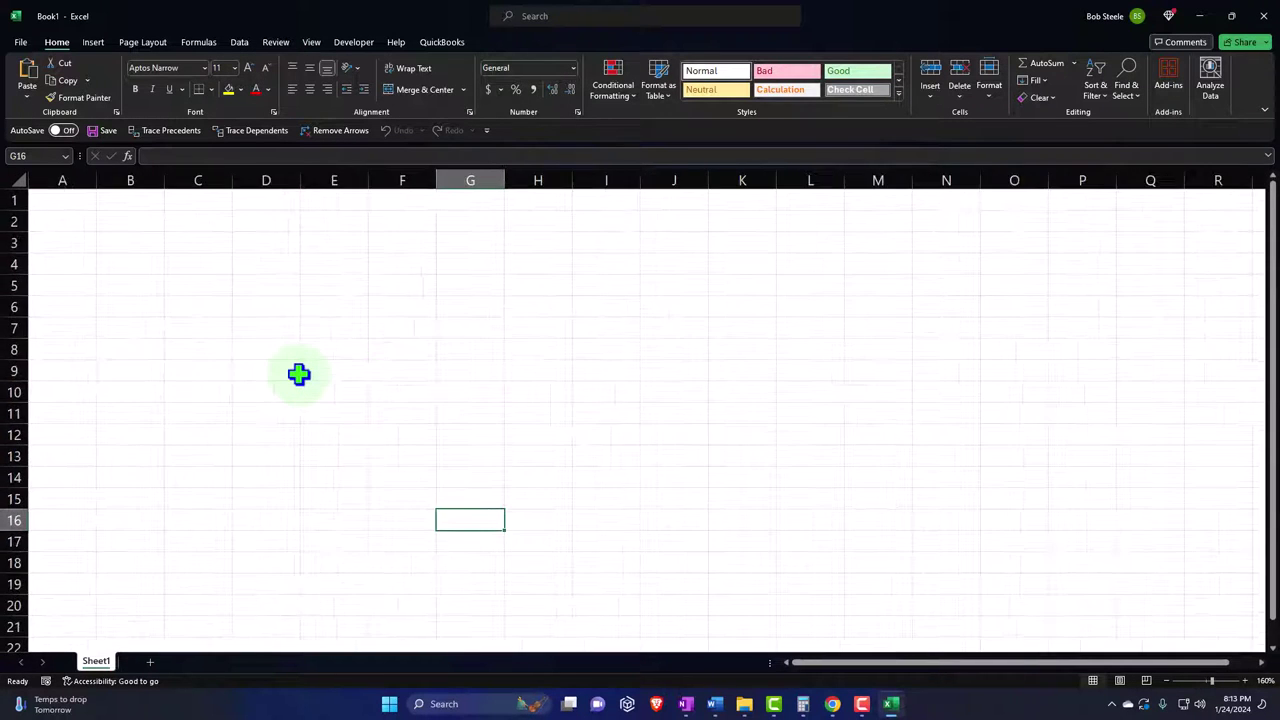
{"action": "scroll", "coordinate": [298, 374], "scroll_direction": "up", "scroll_amount": 1, "text": "ctrl"}
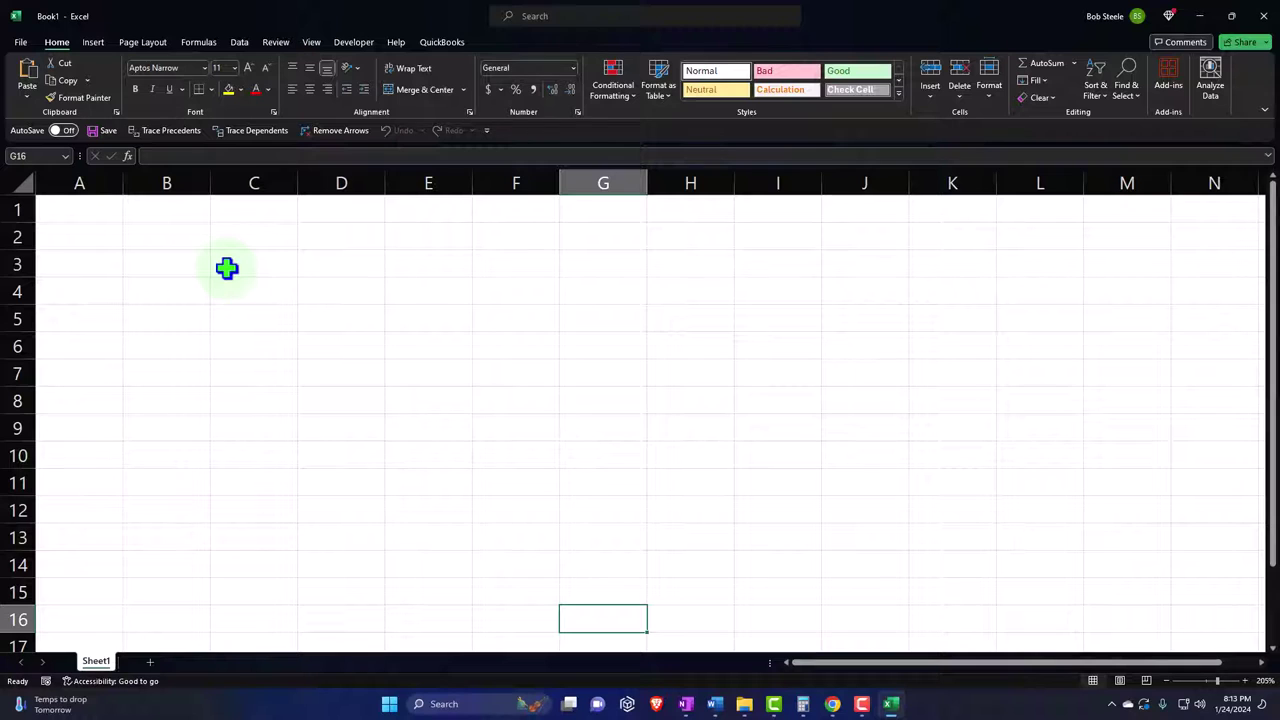
{"action": "left_click", "coordinate": [23, 181]}
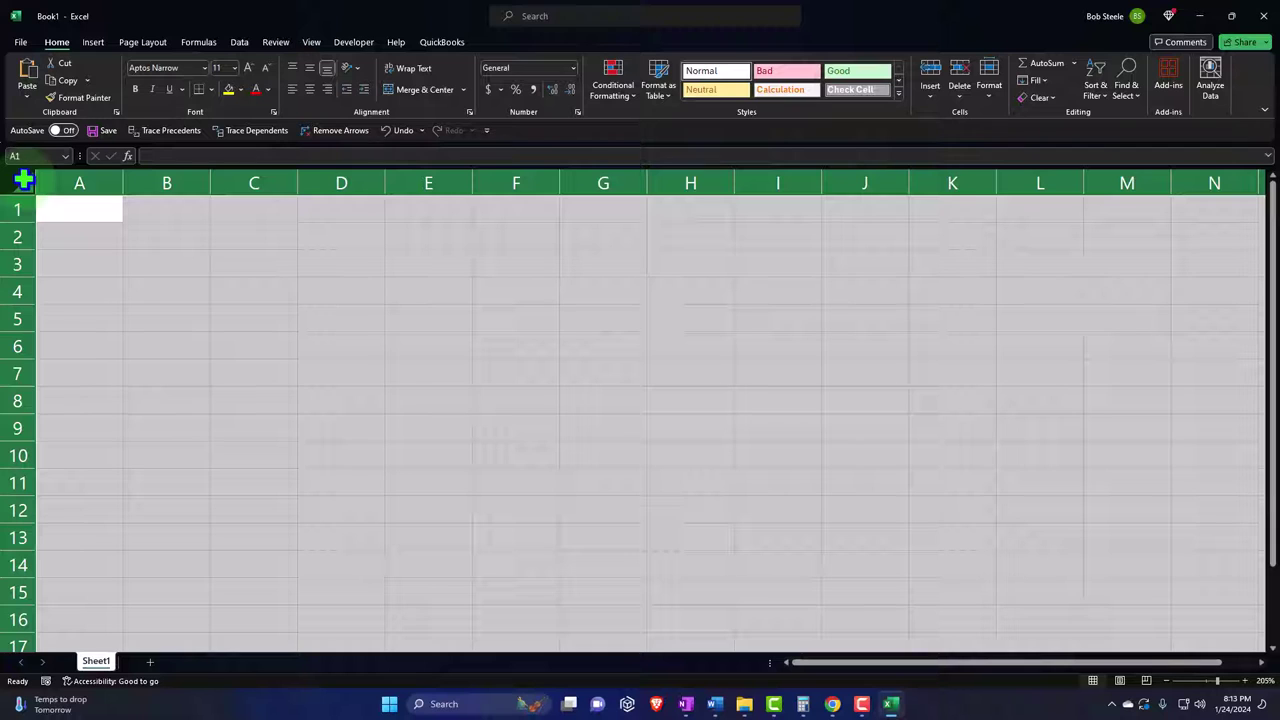
{"action": "right_click", "coordinate": [237, 275]}
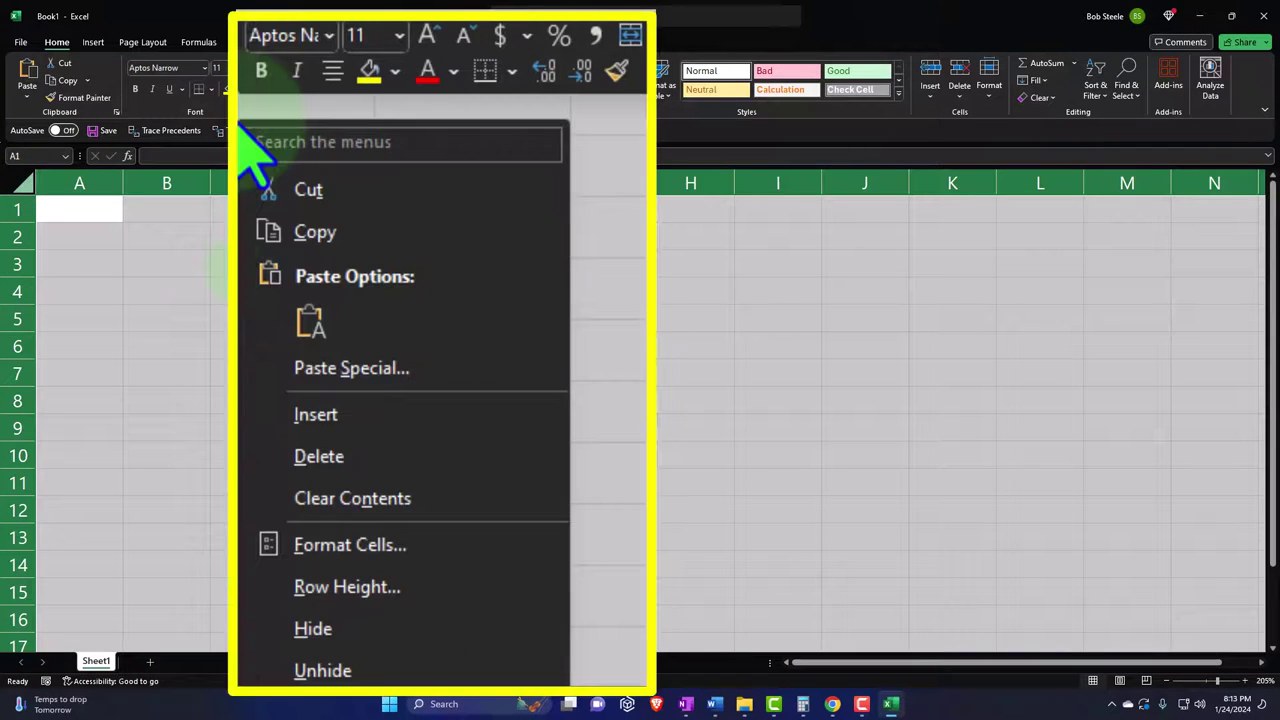
{"action": "left_click", "coordinate": [448, 540]}
{"action": "left_click_drag", "start_coordinate": [329, 304], "coordinate": [405, 240]}
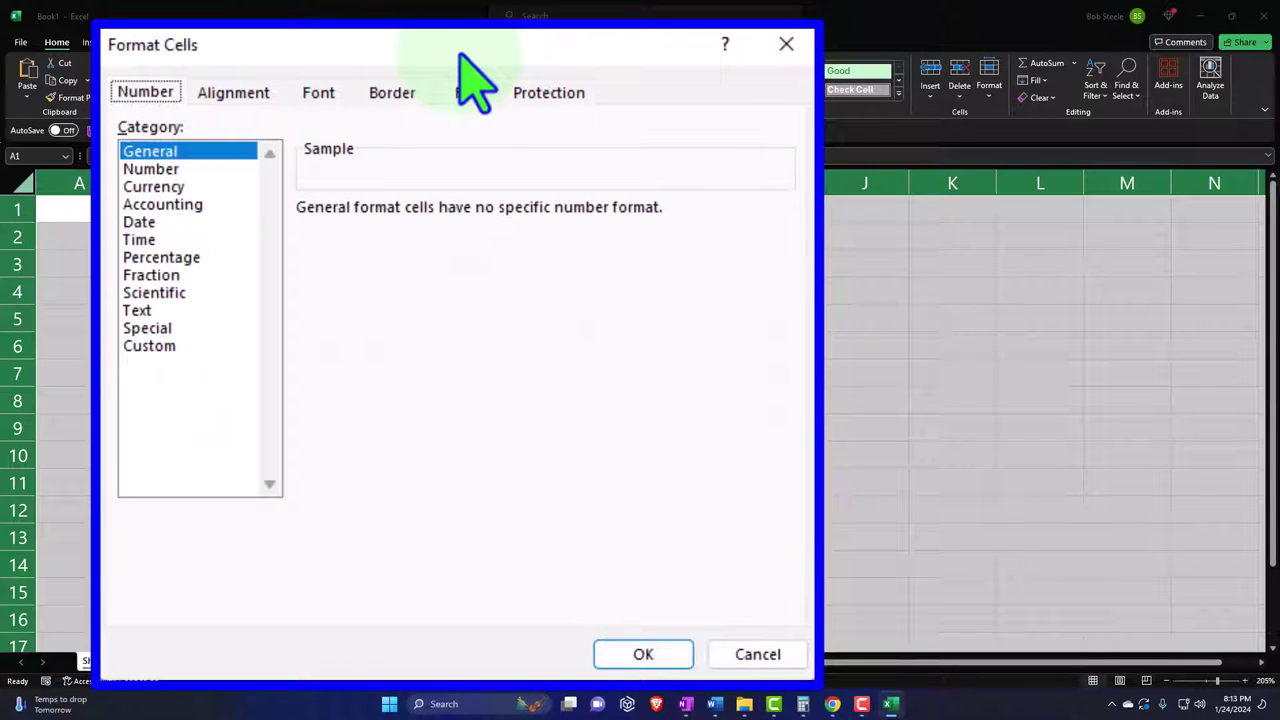
{"action": "left_click", "coordinate": [192, 188]}
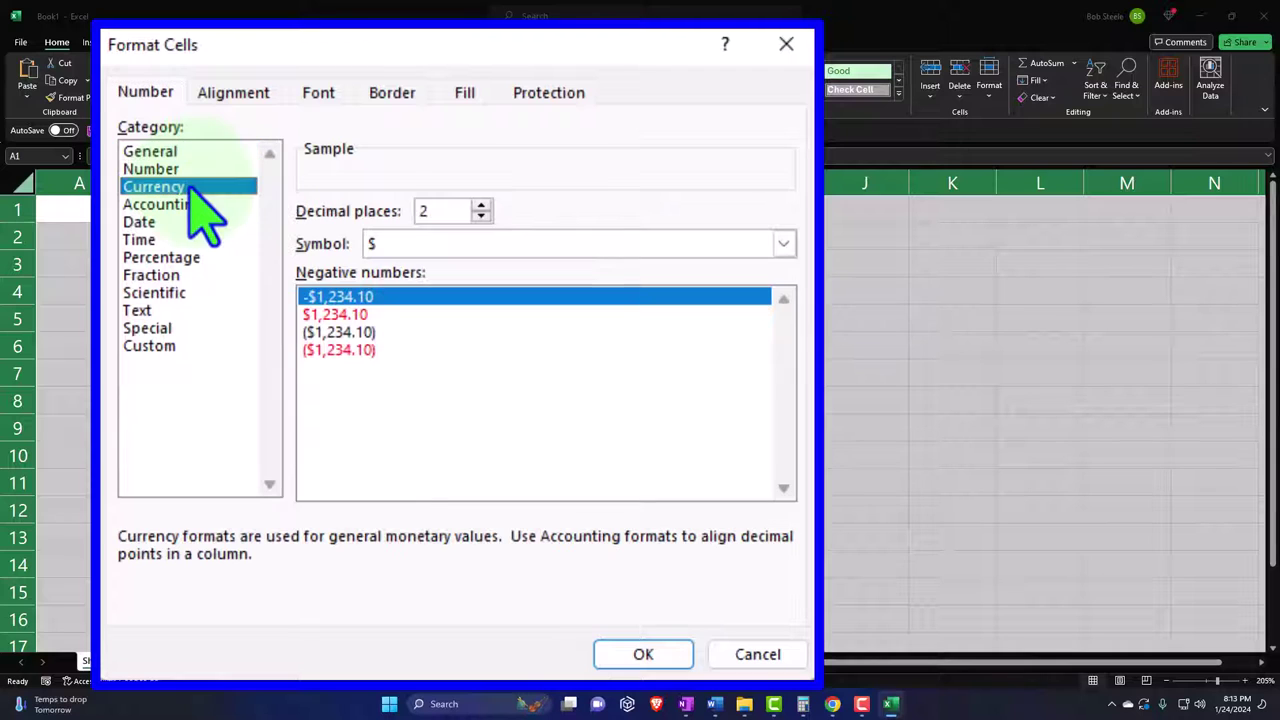
{"action": "left_click", "coordinate": [355, 351]}
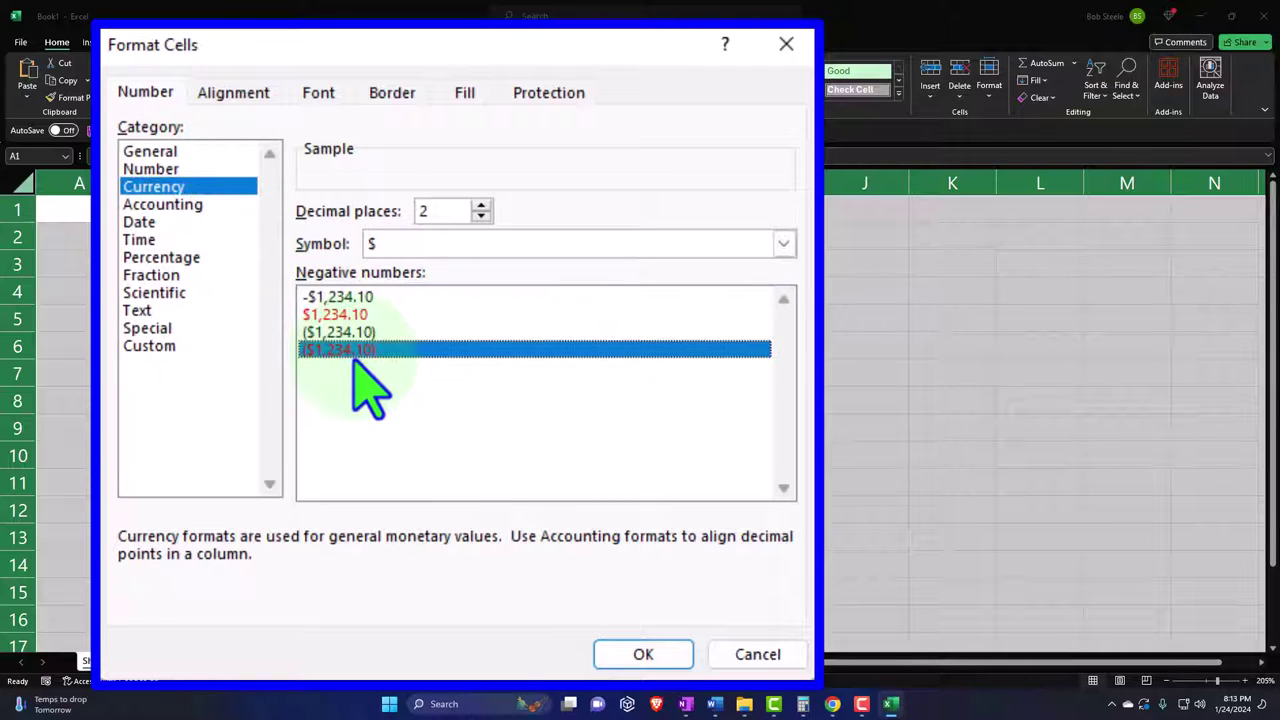
{"action": "left_click", "coordinate": [517, 245]}
{"action": "left_click", "coordinate": [512, 266]}
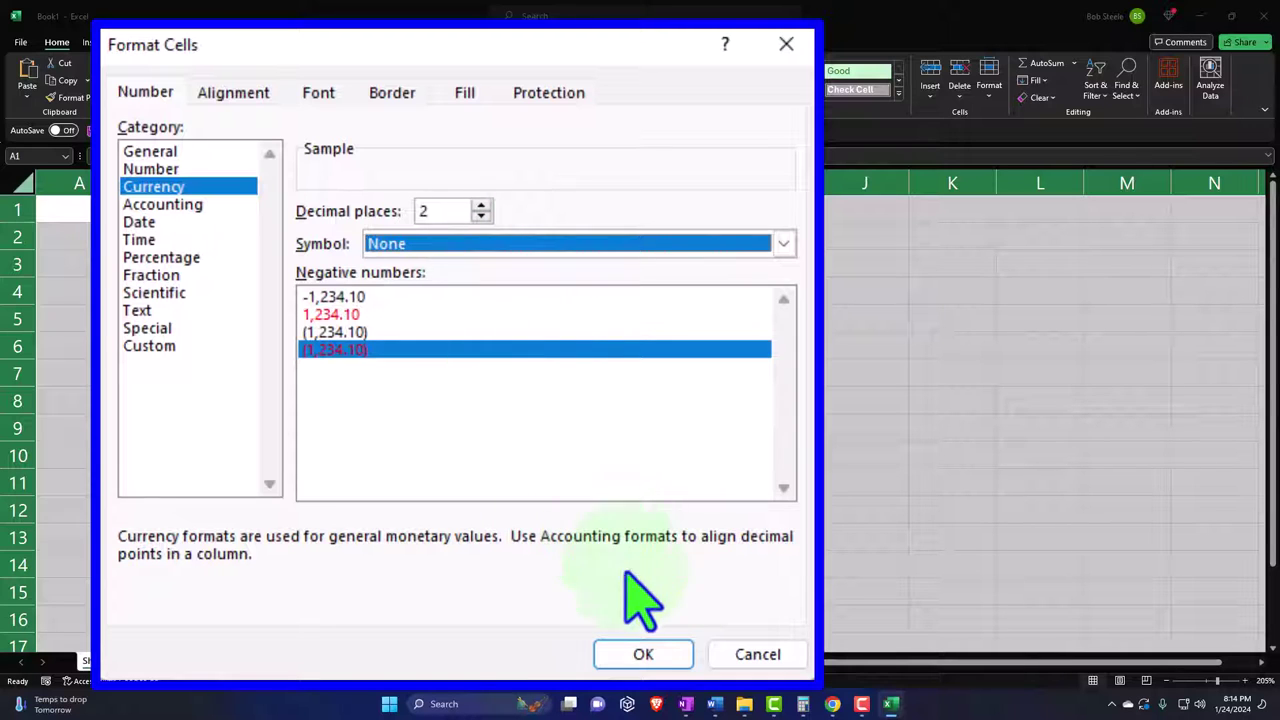
{"action": "left_click", "coordinate": [662, 656]}
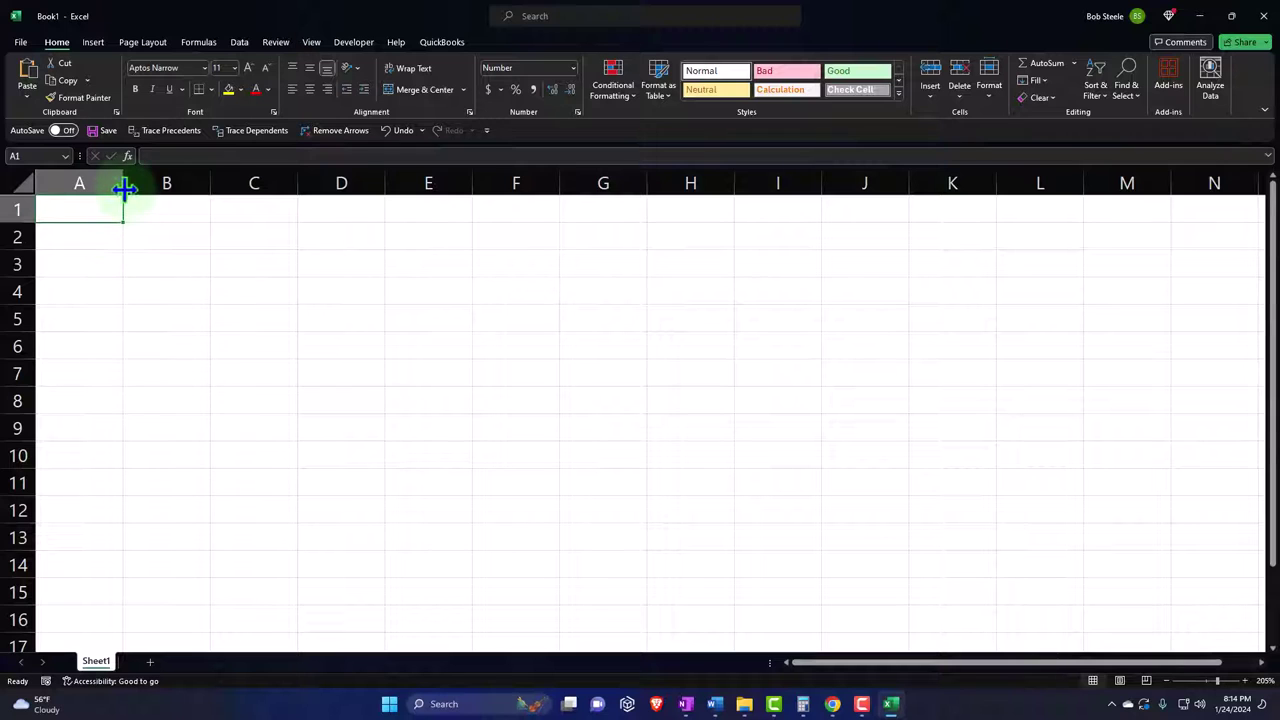
- Widen column A and enter the label "Loan balance" in A1 with 72000 in B1
{"action": "left_click_drag", "start_coordinate": [123, 184], "coordinate": [166, 185]}
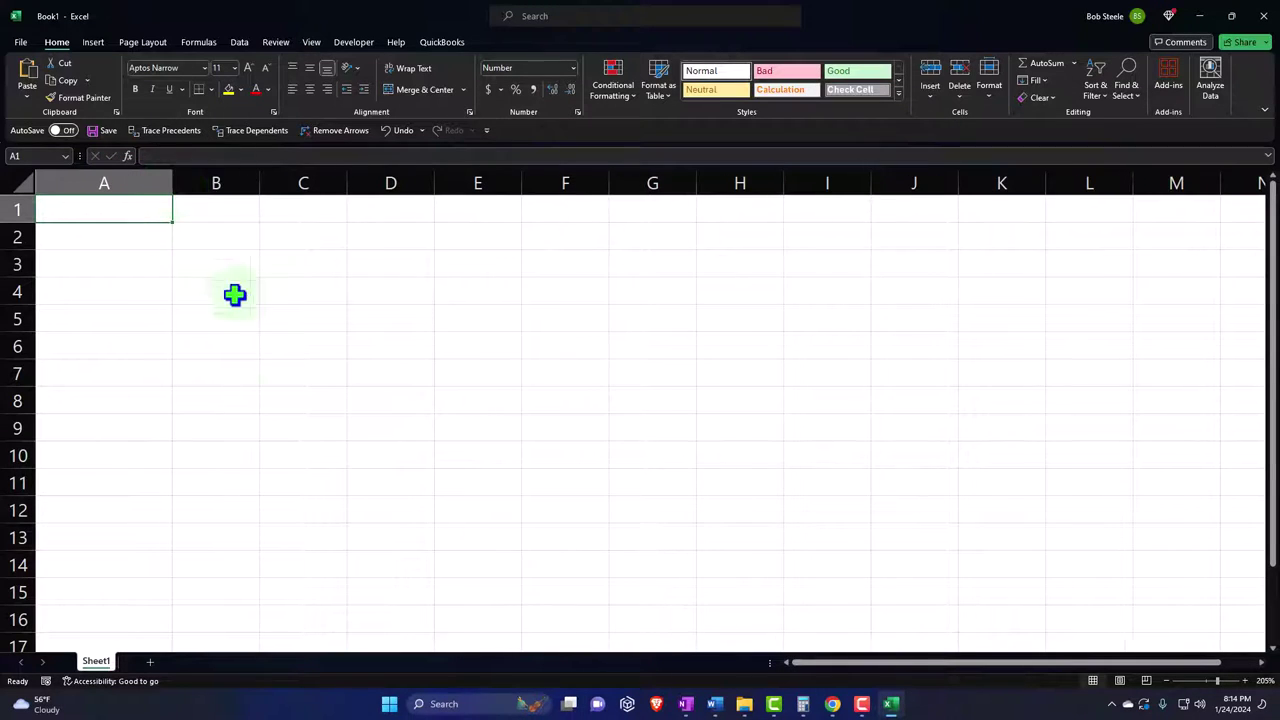
{"action": "scroll", "coordinate": [243, 346], "scroll_direction": "up", "scroll_amount": 4, "text": "ctrl"}
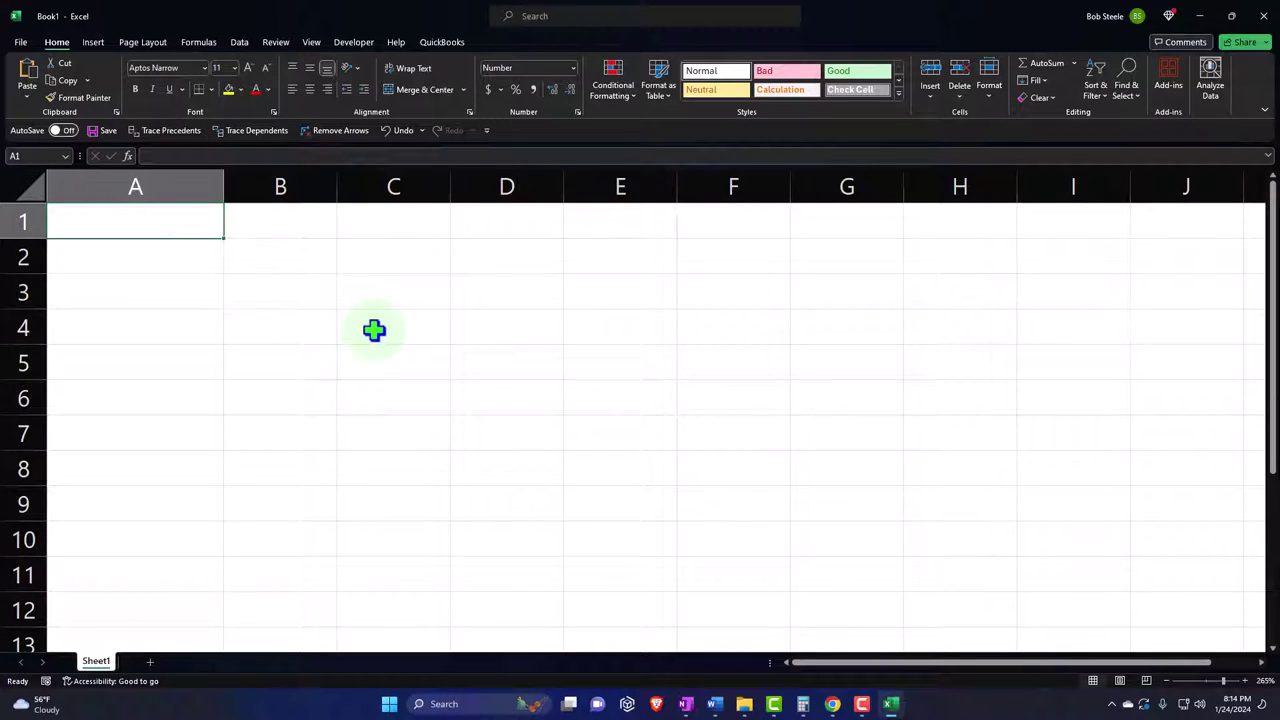
{"action": "type", "text": "Loa"}
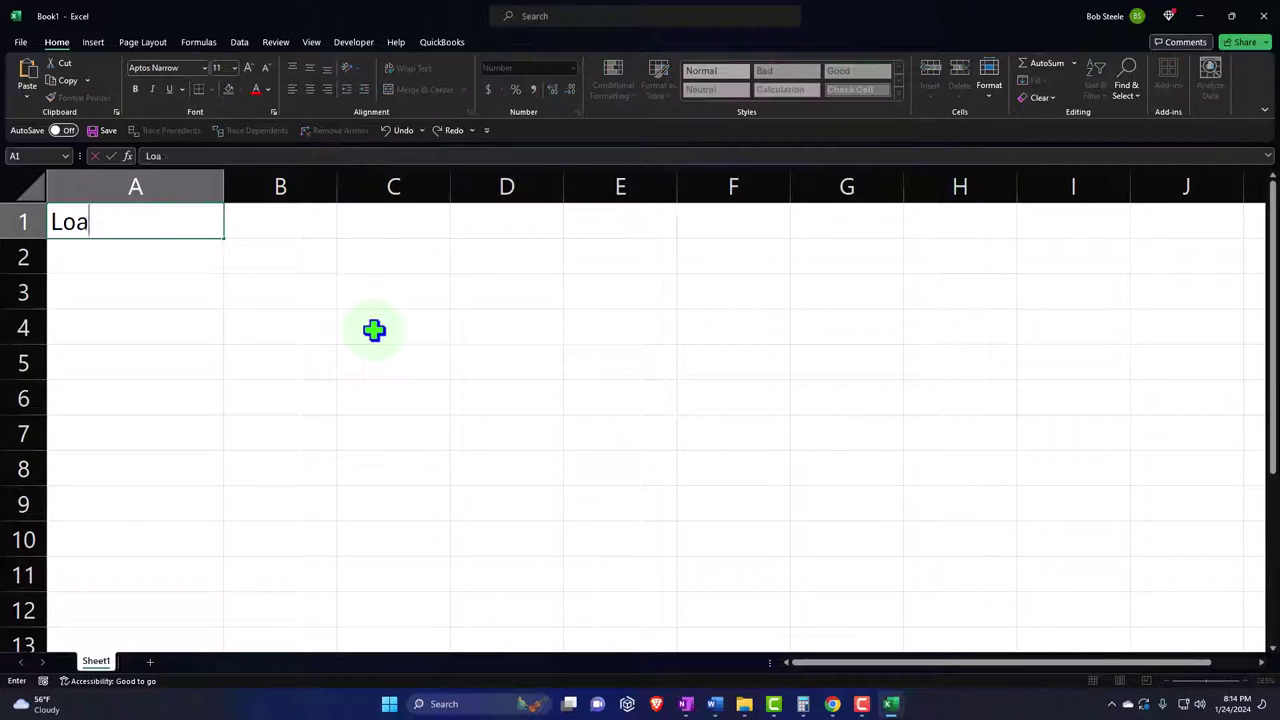
{"action": "type", "text": "n balance"}
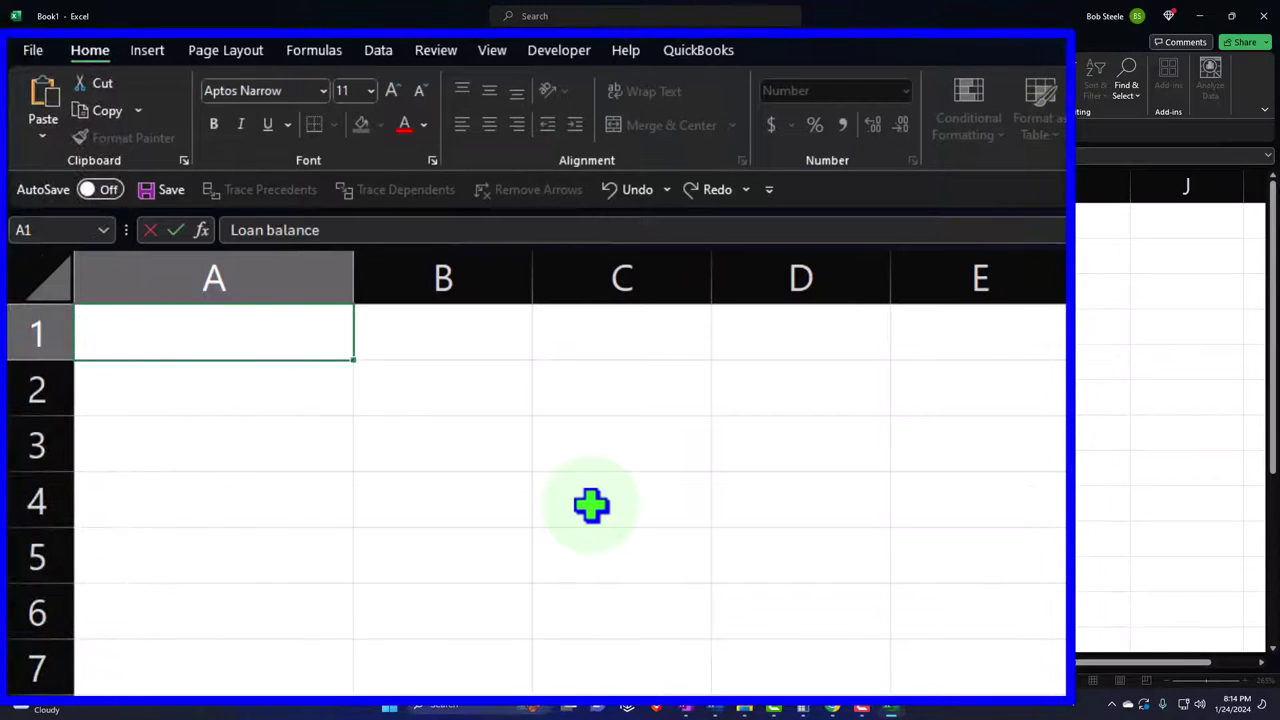
{"action": "key", "text": "Tab"}
{"action": "type", "text": "72000"}
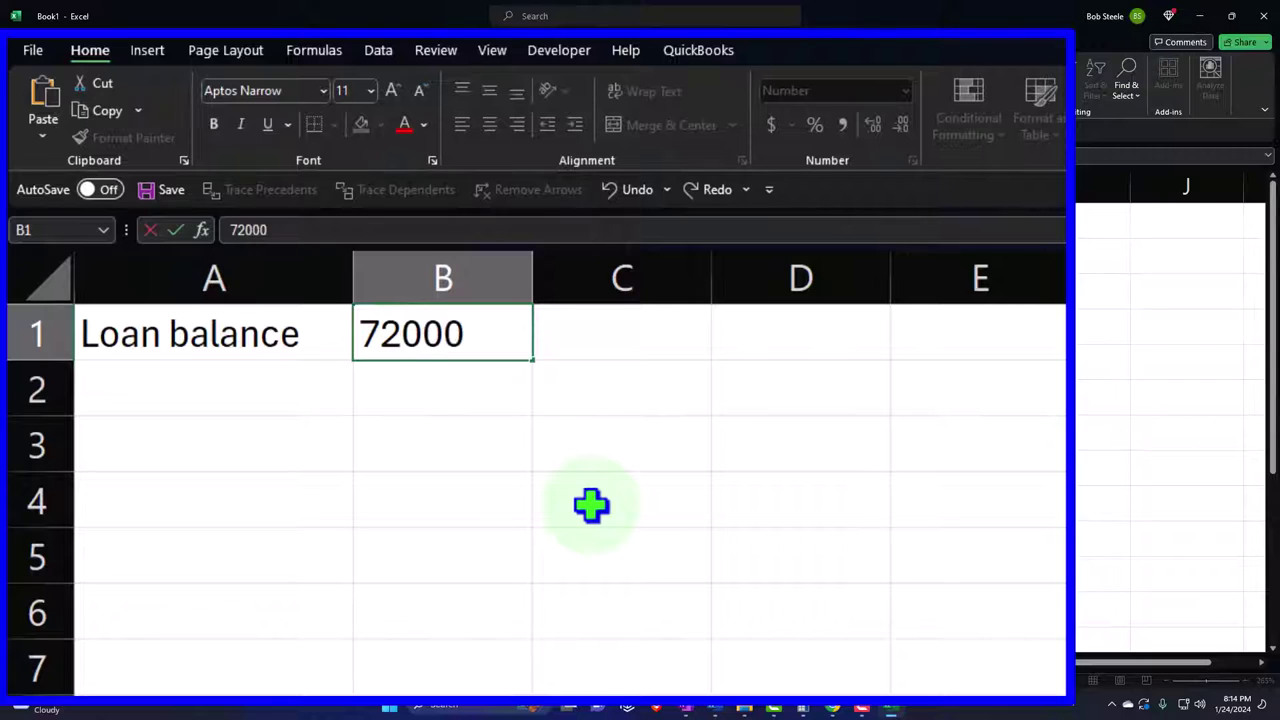
{"action": "key", "text": "Return"}
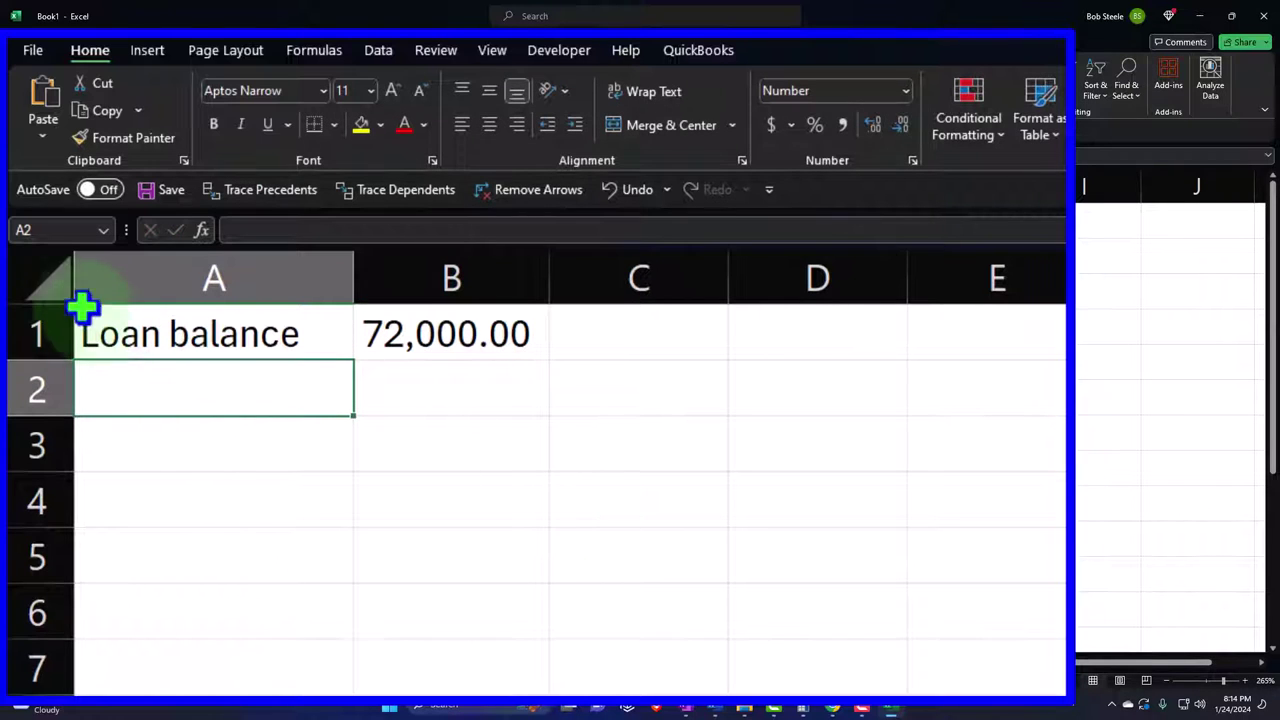
- Make the whole worksheet bold and enter the label "Year" in A2 with 5 in B2
{"action": "left_click", "coordinate": [45, 278]}
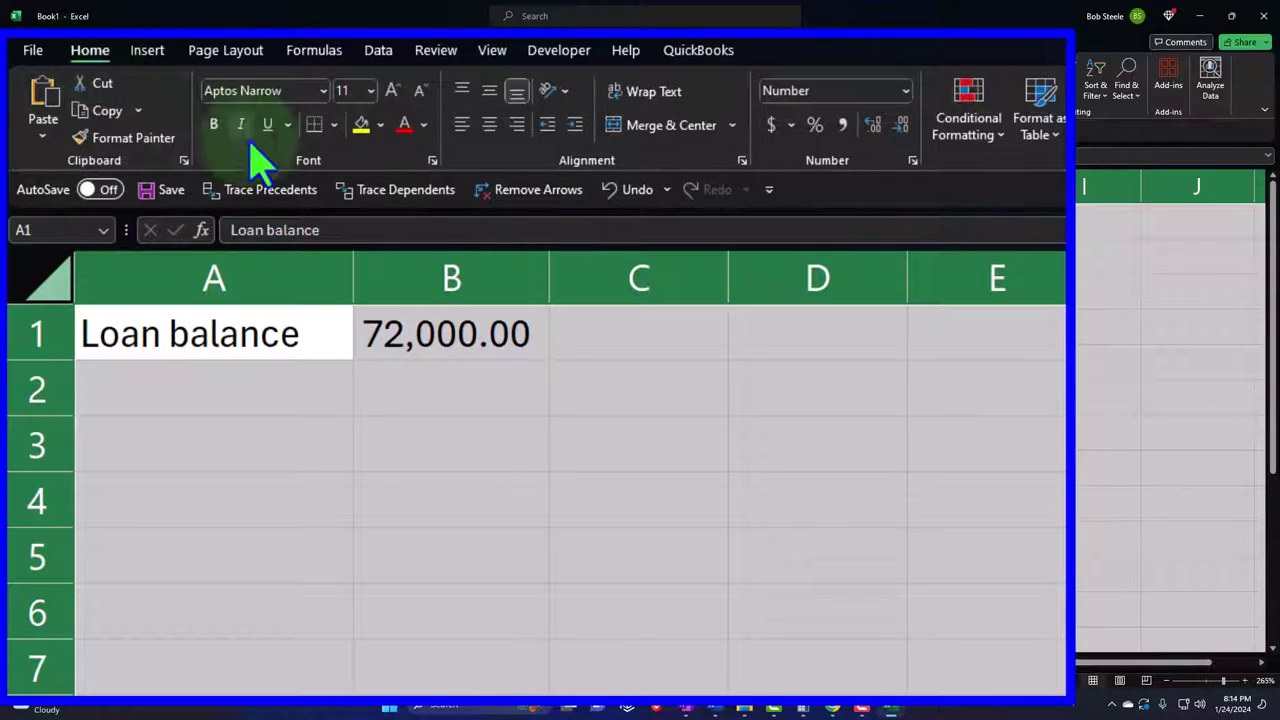
{"action": "left_click", "coordinate": [214, 126]}
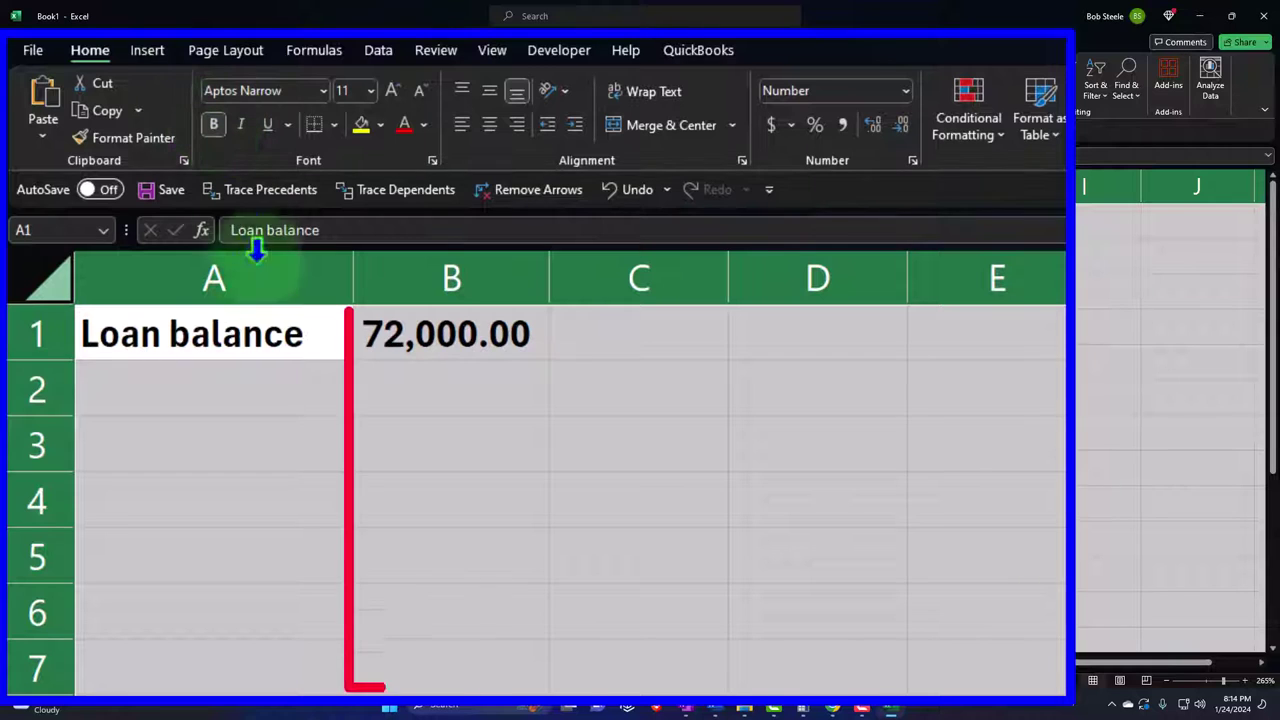
{"action": "left_click", "coordinate": [200, 375]}
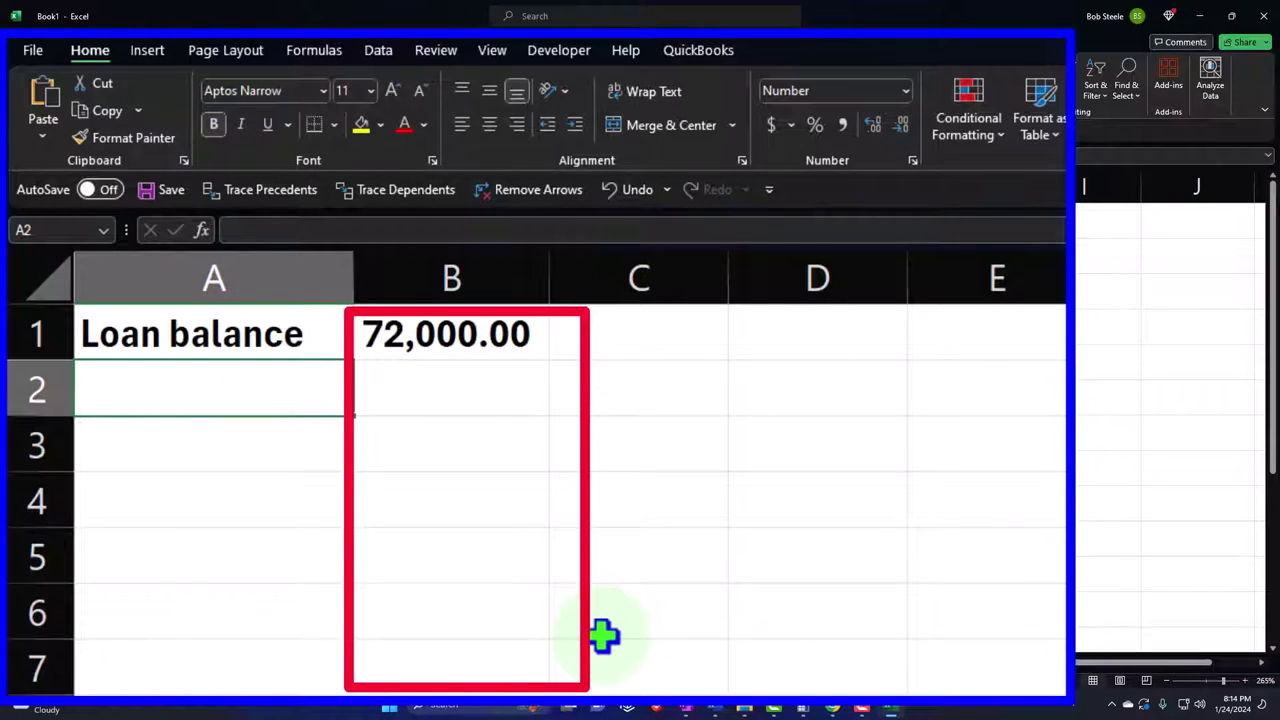
{"action": "type", "text": "Year"}
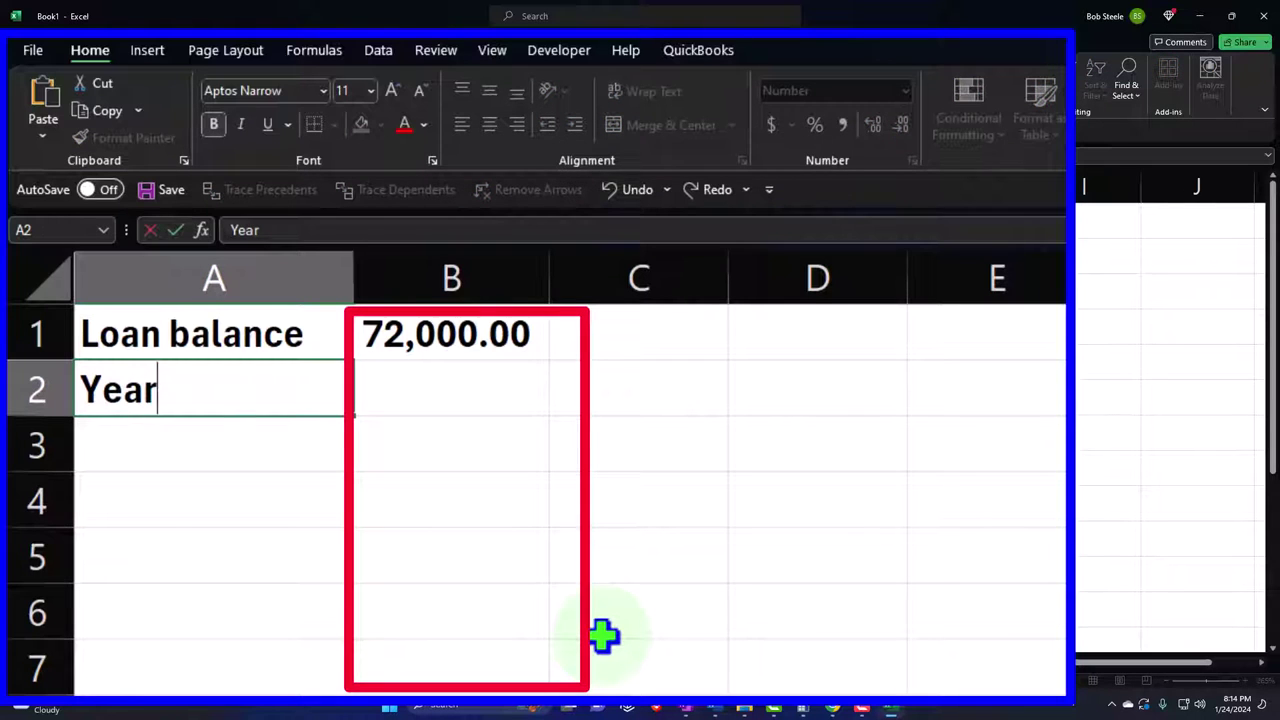
{"action": "key", "text": "Tab"}
{"action": "type", "text": "5"}
{"action": "key", "text": "Return"}
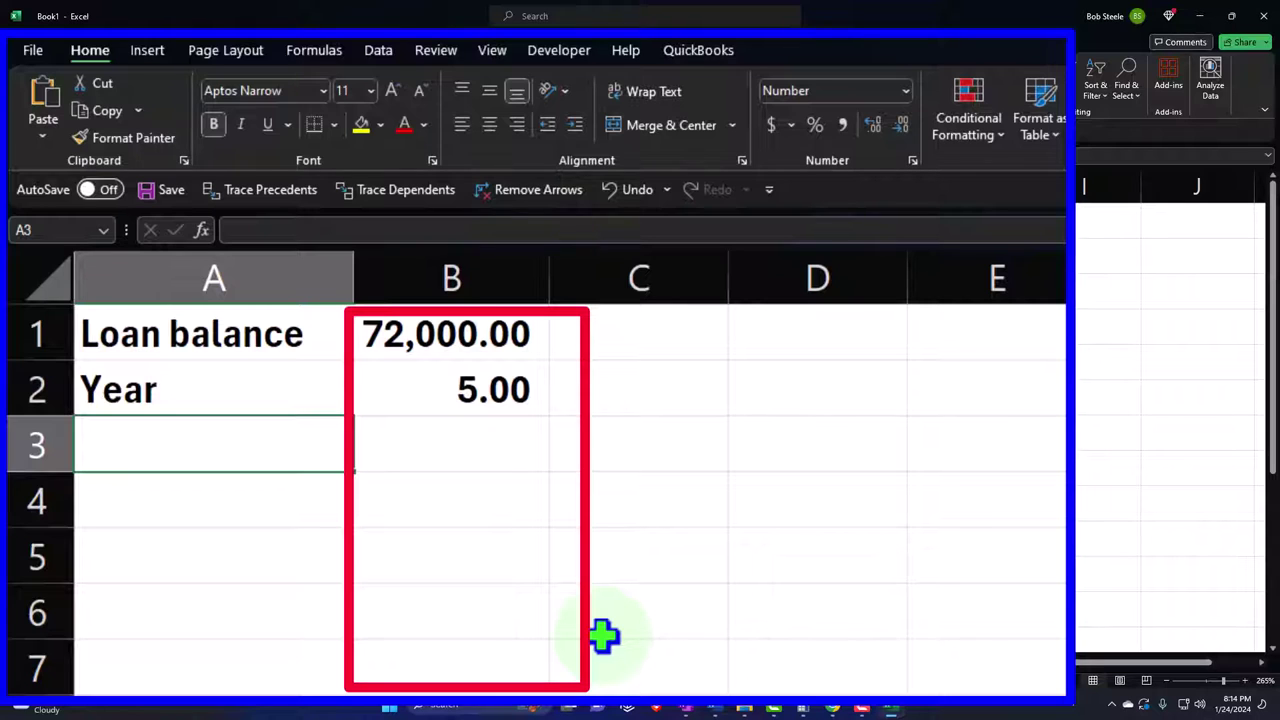
- Enter the label "Month" in A3 and calculate the number of months in B3 with =B2*12
{"action": "type", "text": "Month"}
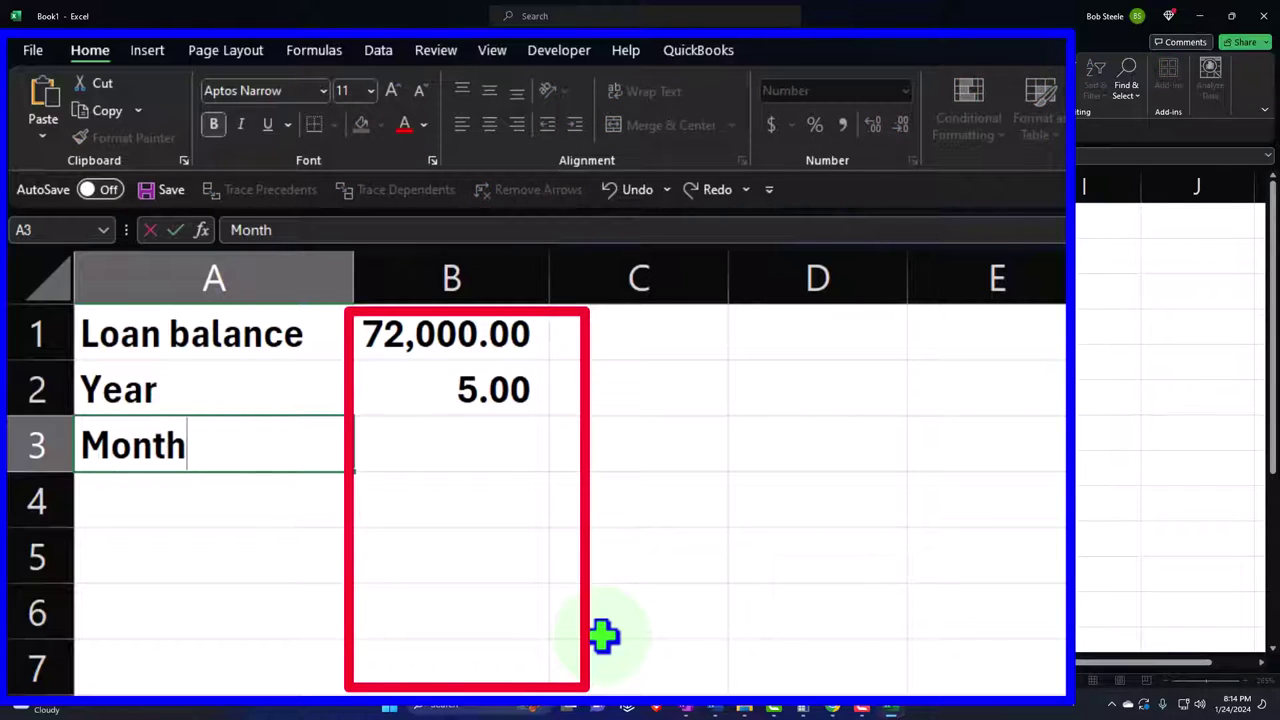
{"action": "key", "text": "Tab"}
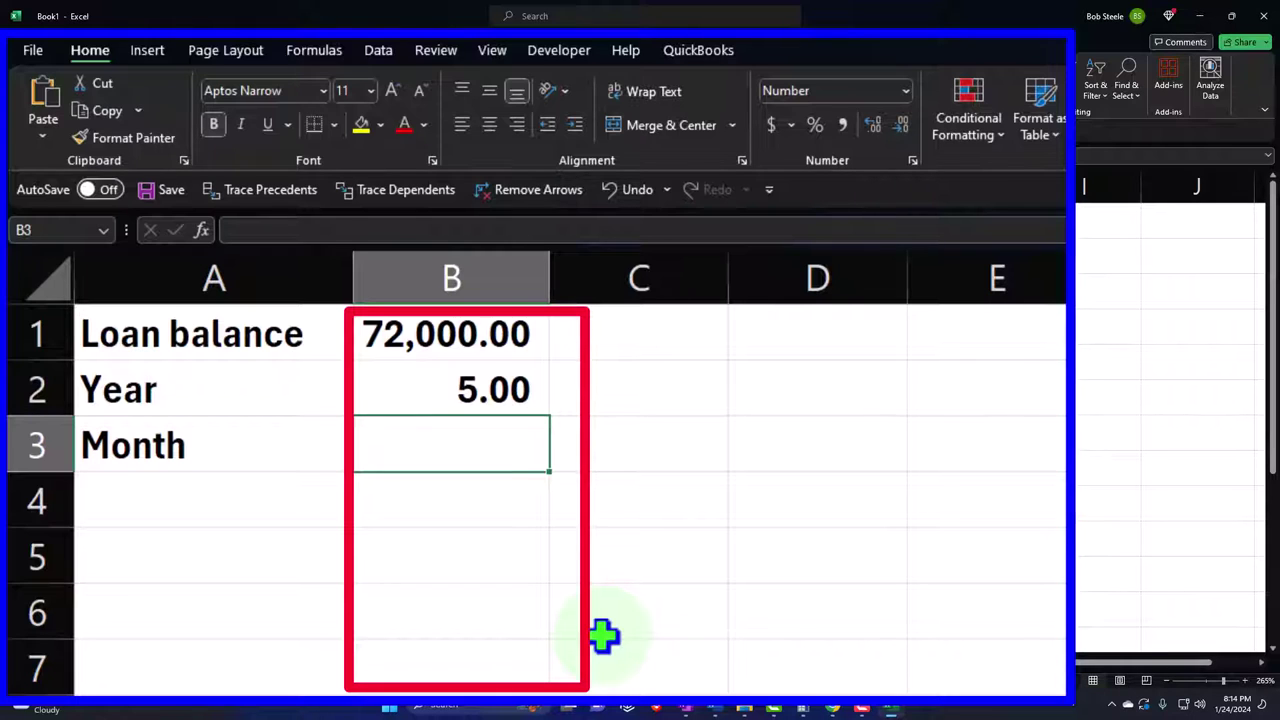
{"action": "type", "text": "="}
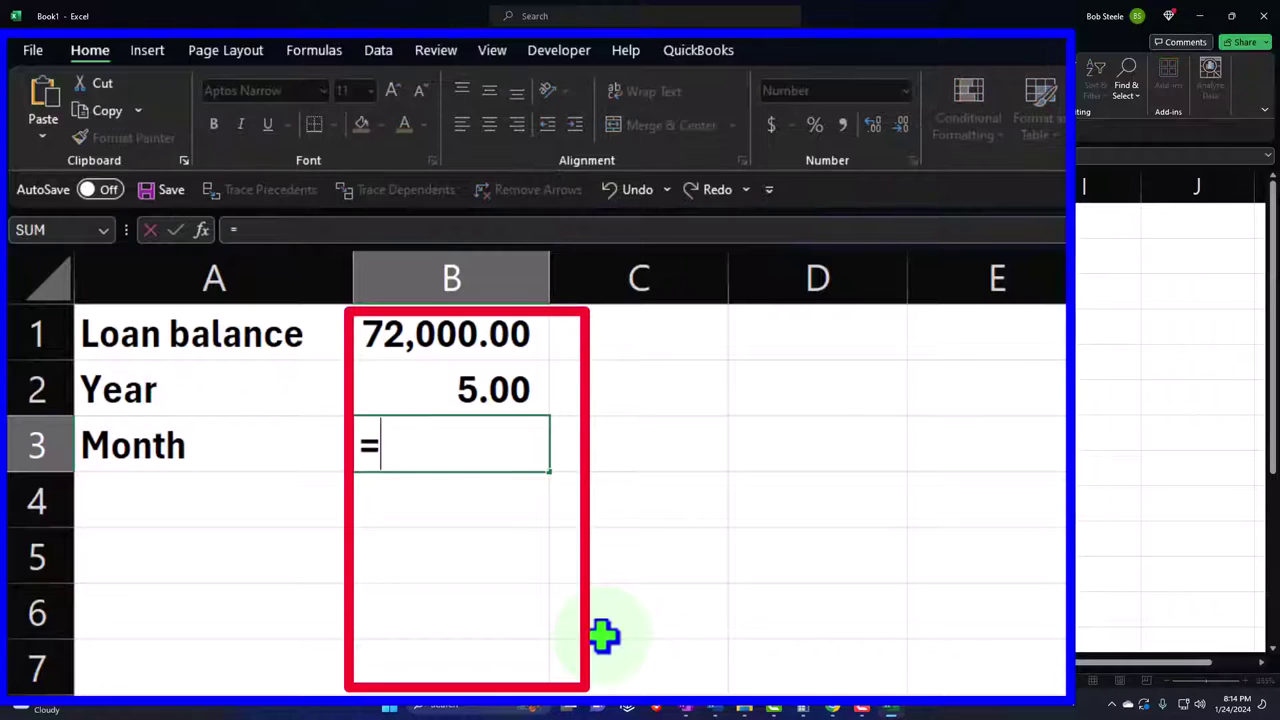
{"action": "key", "text": "Up"}
{"action": "type", "text": "*"}
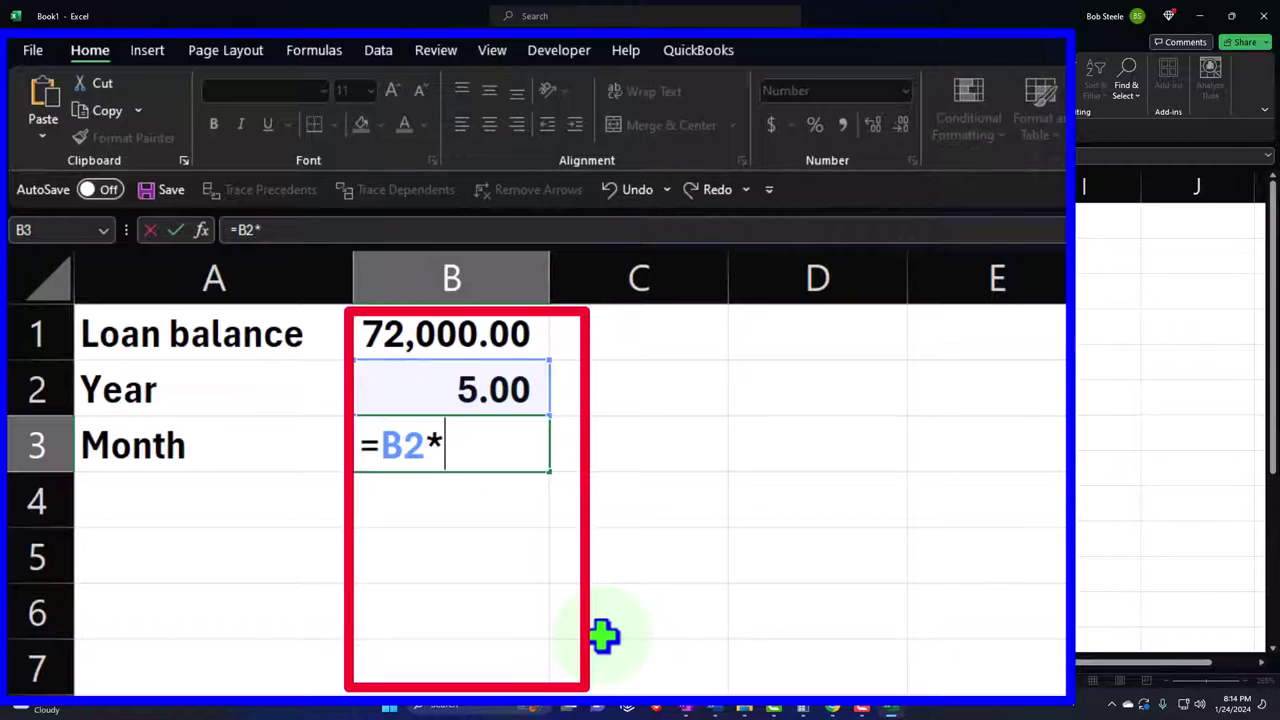
{"action": "type", "text": "12"}
{"action": "key", "text": "Return"}
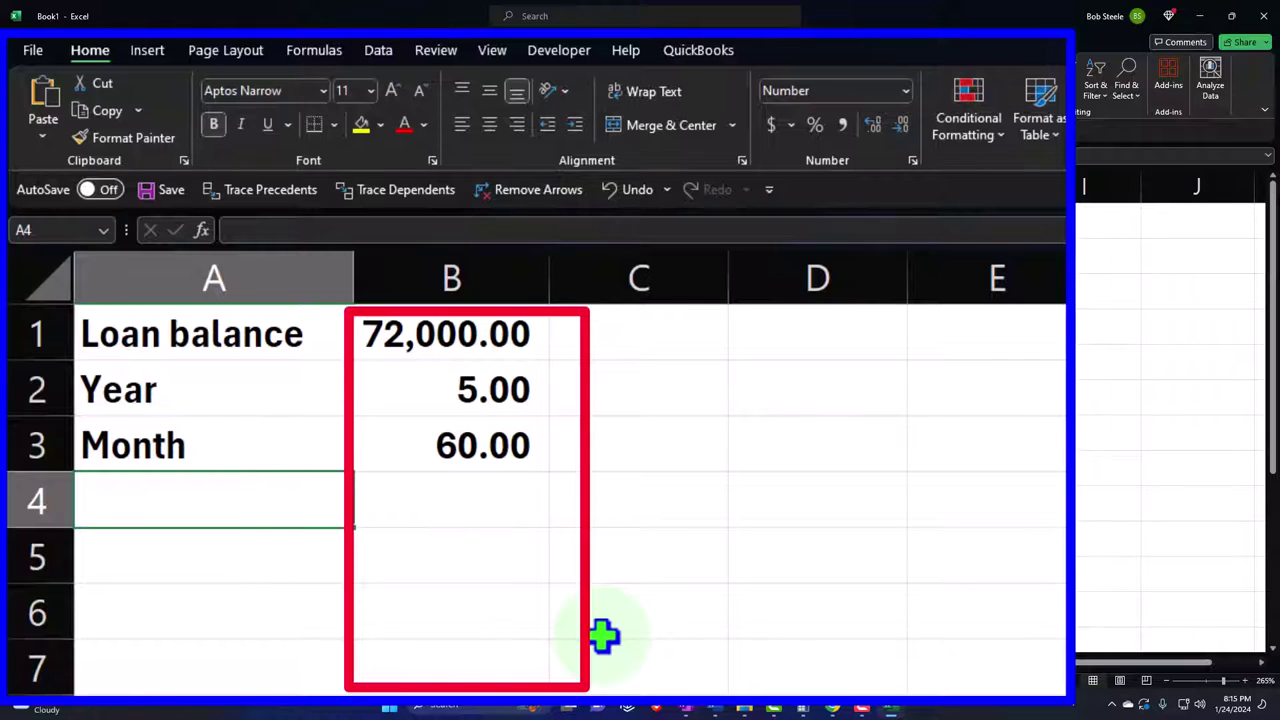
- Enter the label "Rate year" in A4 with .05 in B4, formatted as a percentage
{"action": "type", "text": "Rate year"}
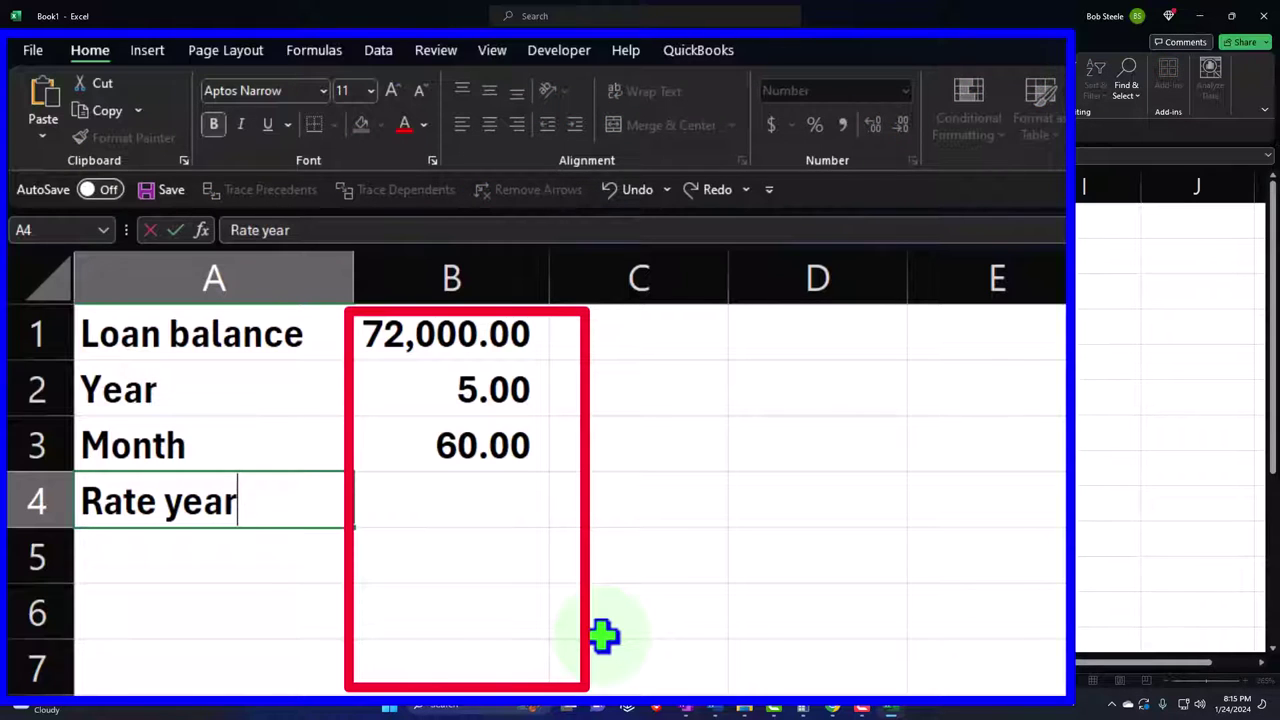
{"action": "key", "text": "Tab"}
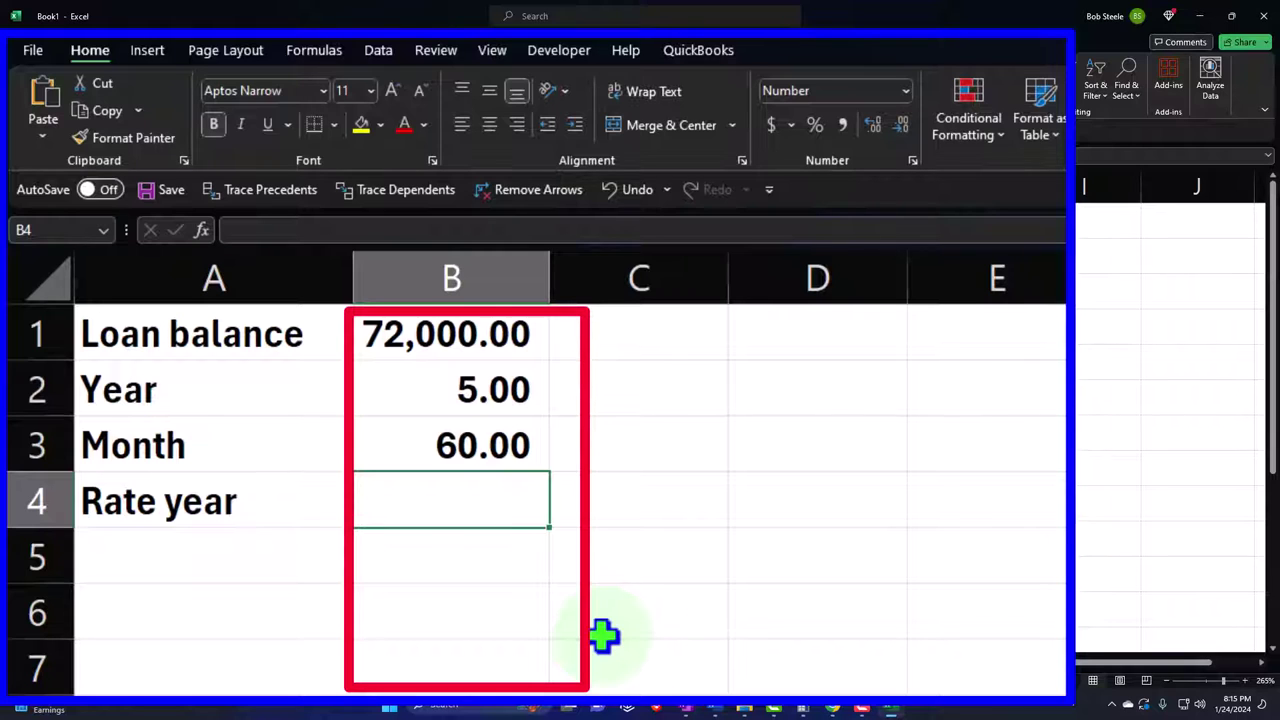
{"action": "left_click_drag", "start_coordinate": [280, 446], "coordinate": [390, 448]}
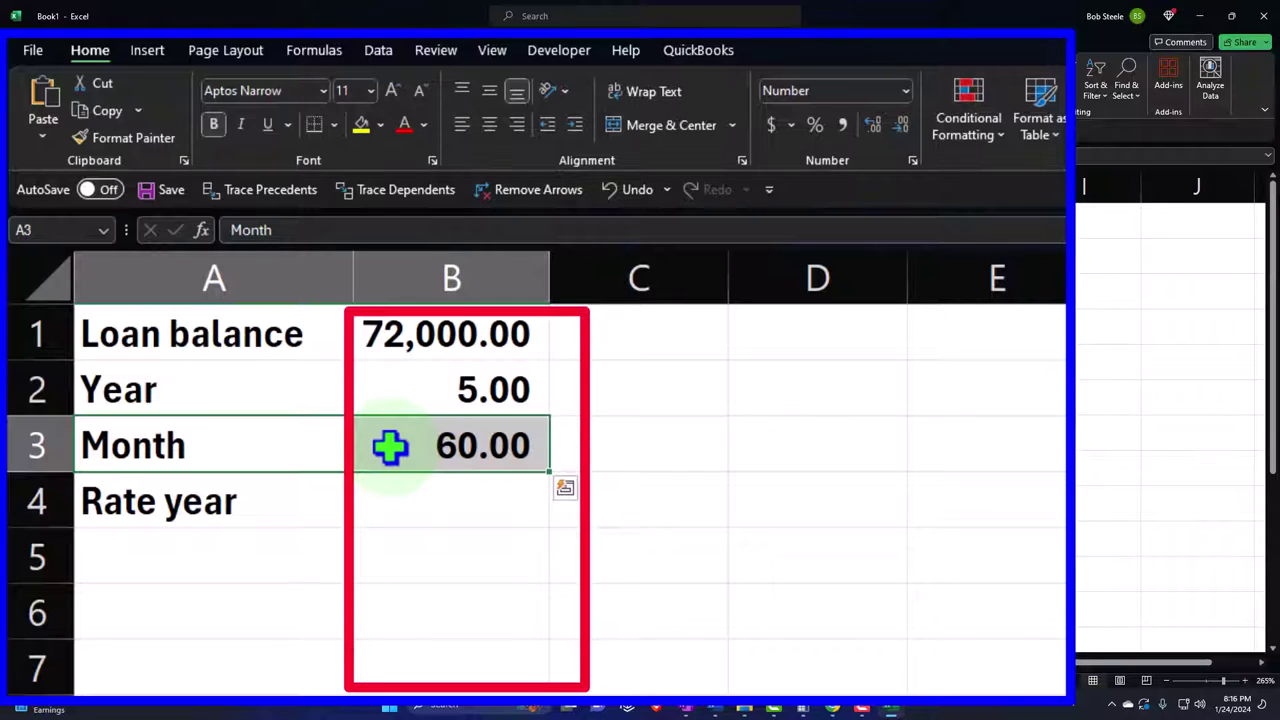
{"action": "left_click", "coordinate": [410, 510]}
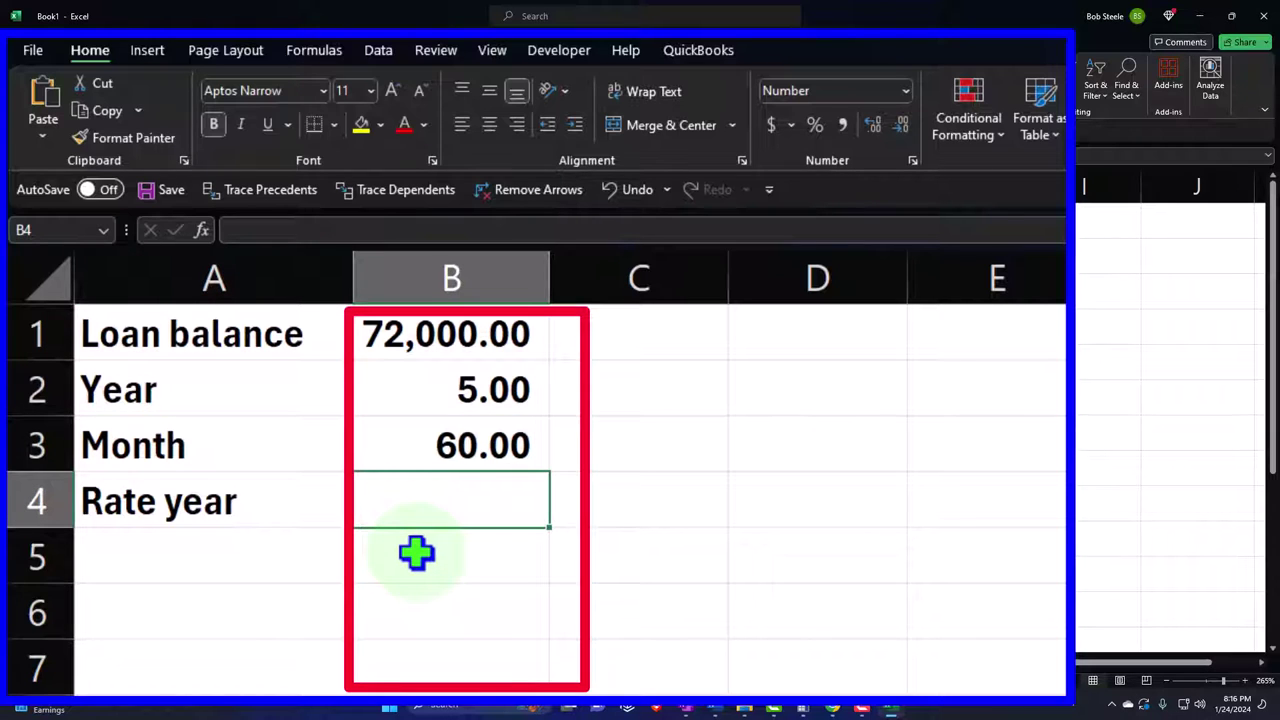
{"action": "type", "text": ".05"}
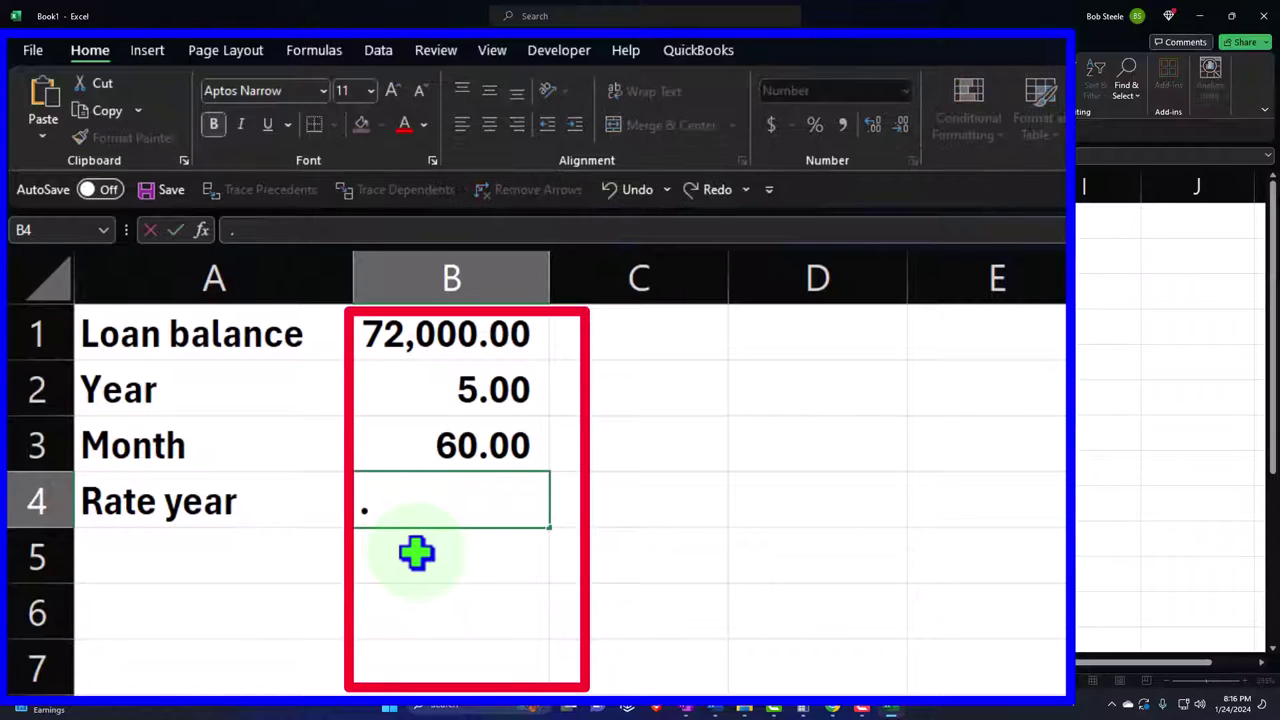
{"action": "key", "text": "Return"}
{"action": "key", "text": "Up"}
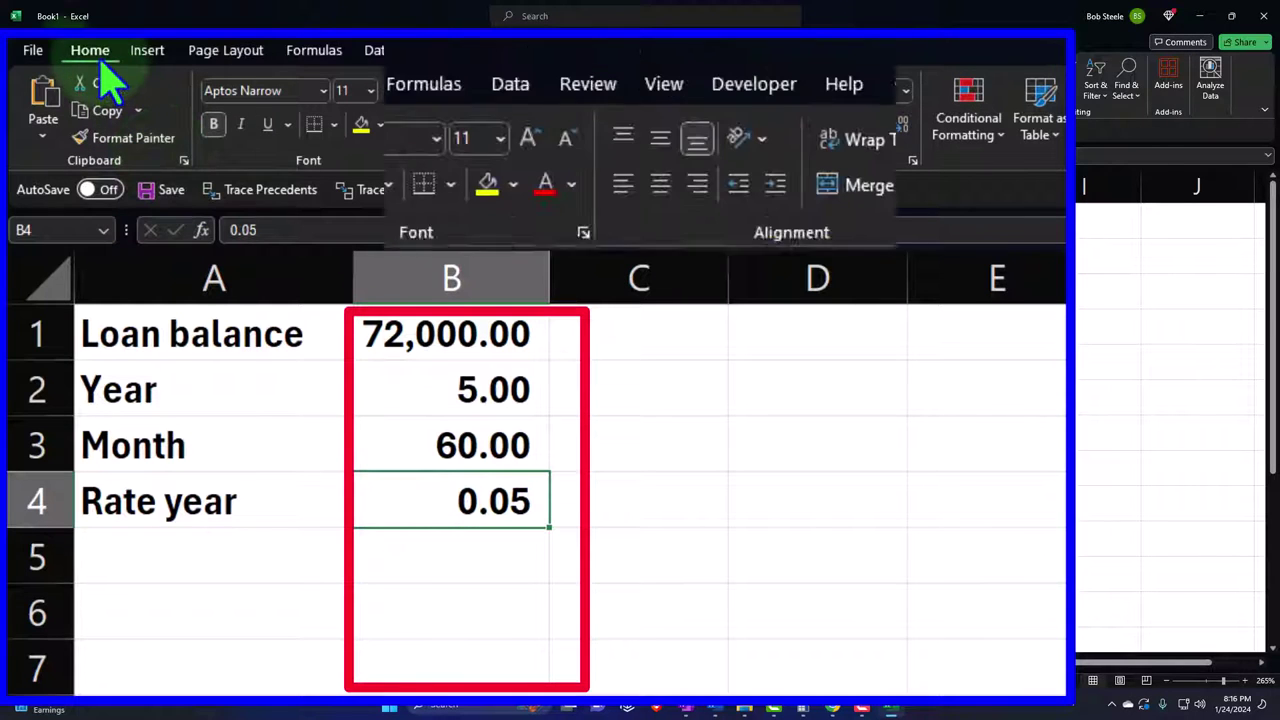
{"action": "left_click", "coordinate": [816, 124]}
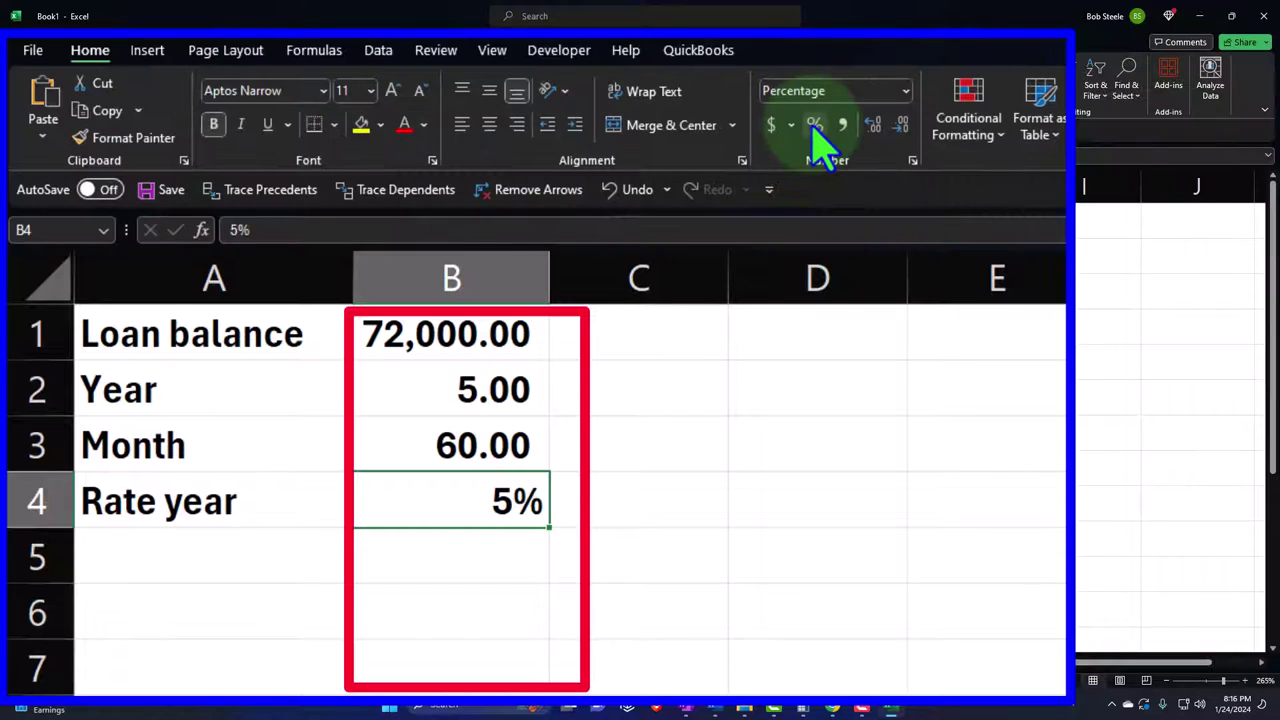
- Enter the label "Rate month" in A5 and calculate the monthly rate in B5 with =B4/12
{"action": "key", "text": "Down"}
{"action": "key", "text": "Left"}
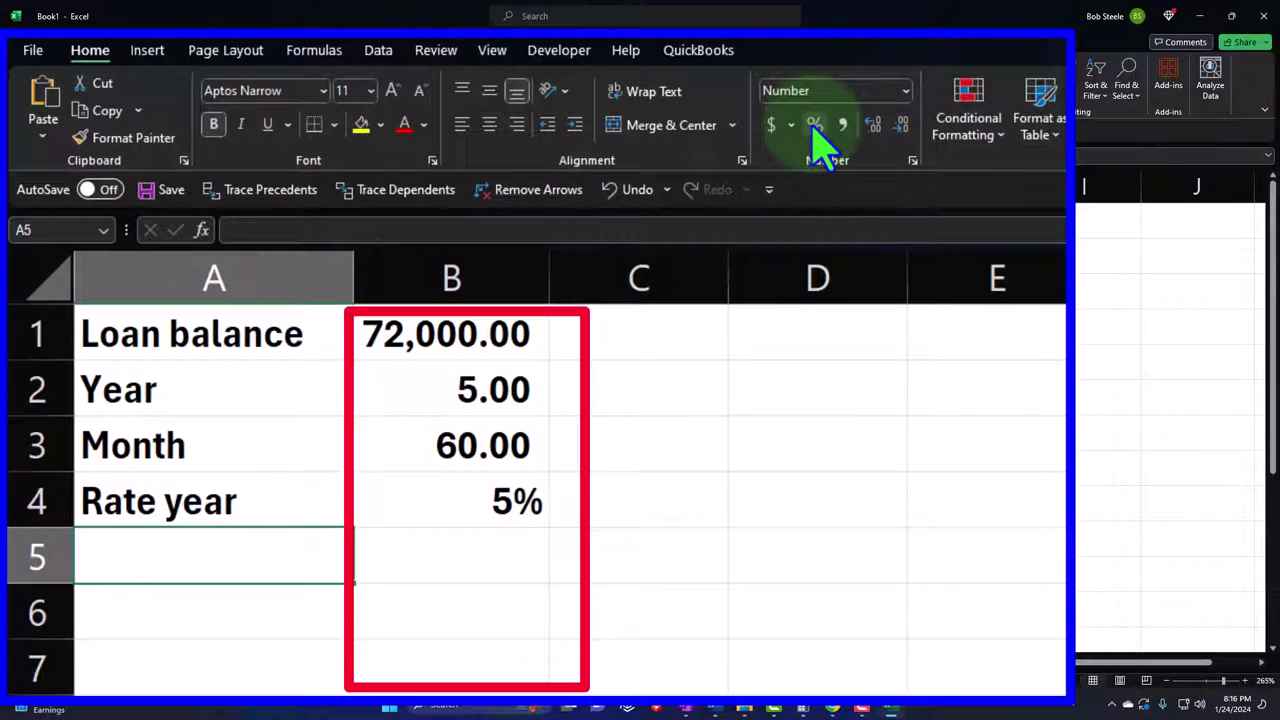
{"action": "type", "text": "Rate mon"}
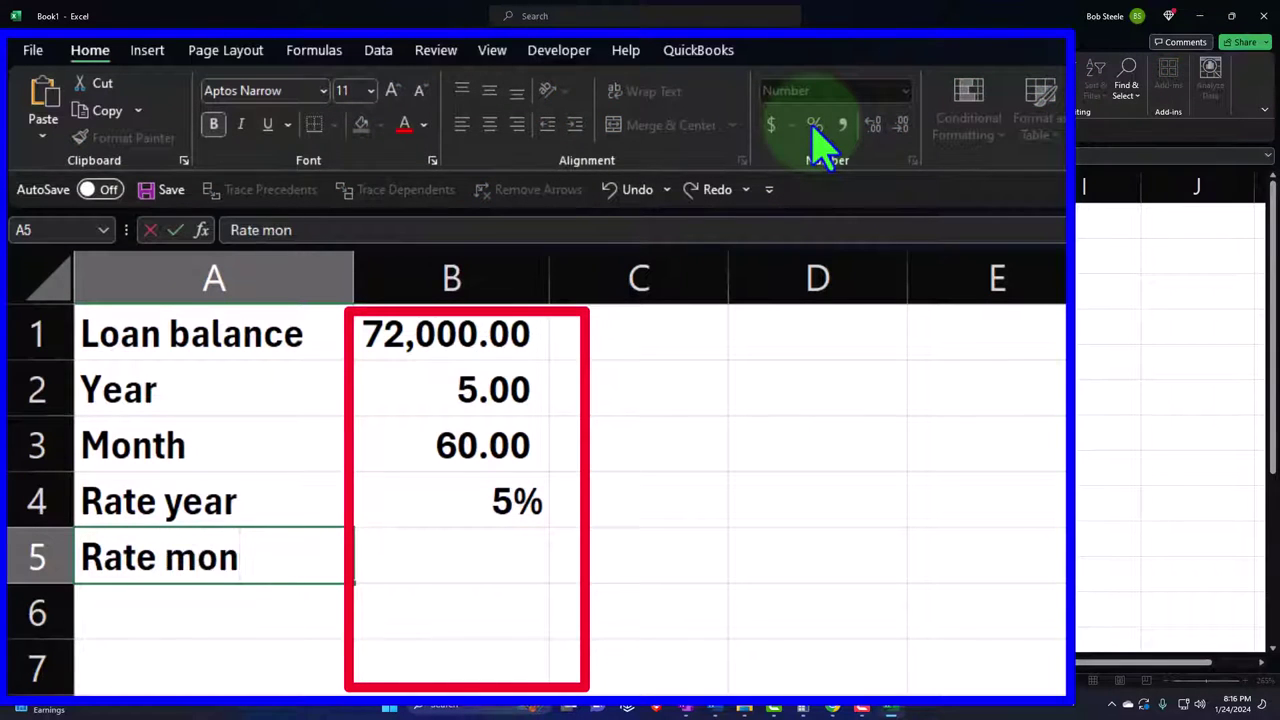
{"action": "type", "text": "th"}
{"action": "key", "text": "Tab"}
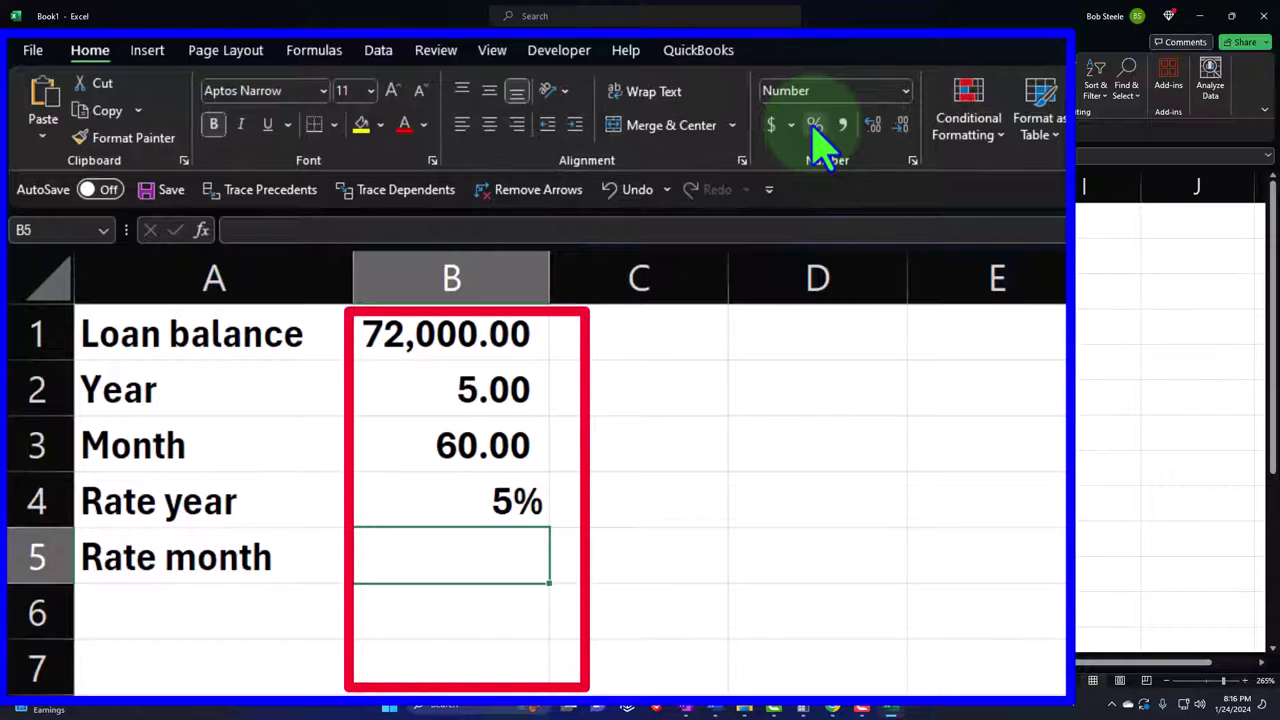
{"action": "type", "text": "="}
{"action": "key", "text": "Up"}
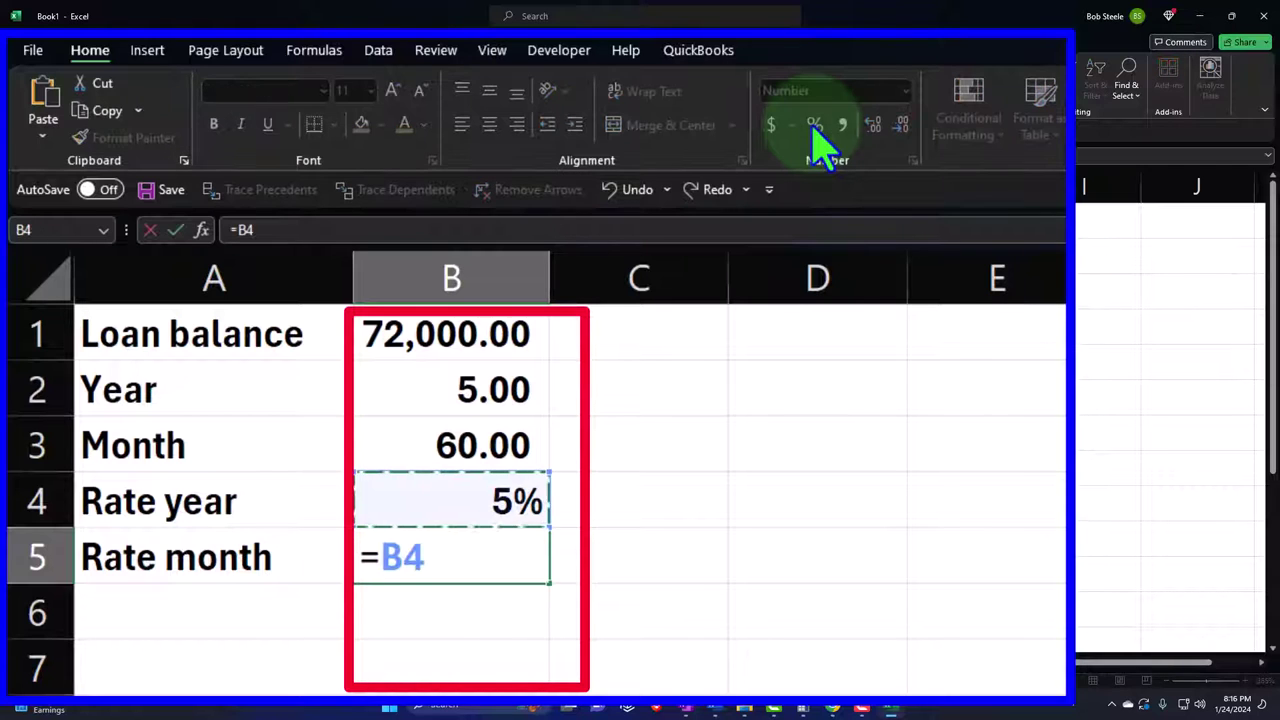
{"action": "type", "text": "/12"}
{"action": "key", "text": "Return"}
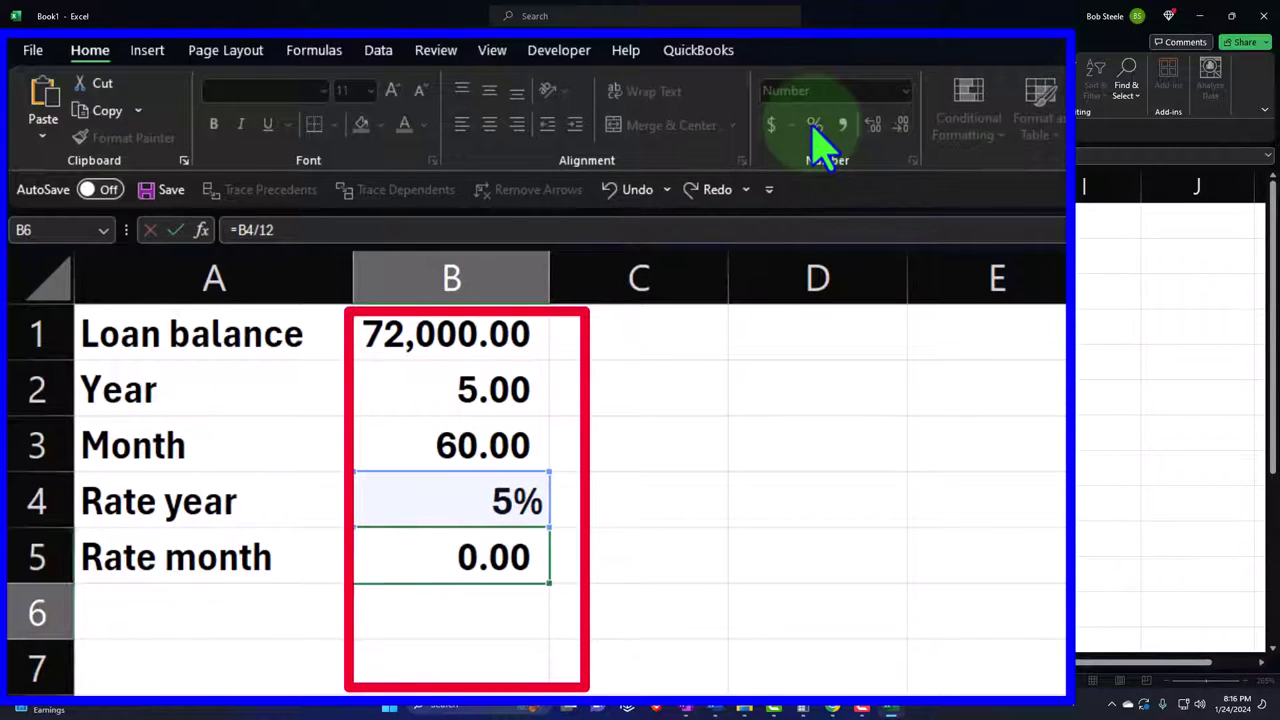
- Format the monthly rate in B5 as a percentage with four decimal places
{"action": "key", "text": "Up"}
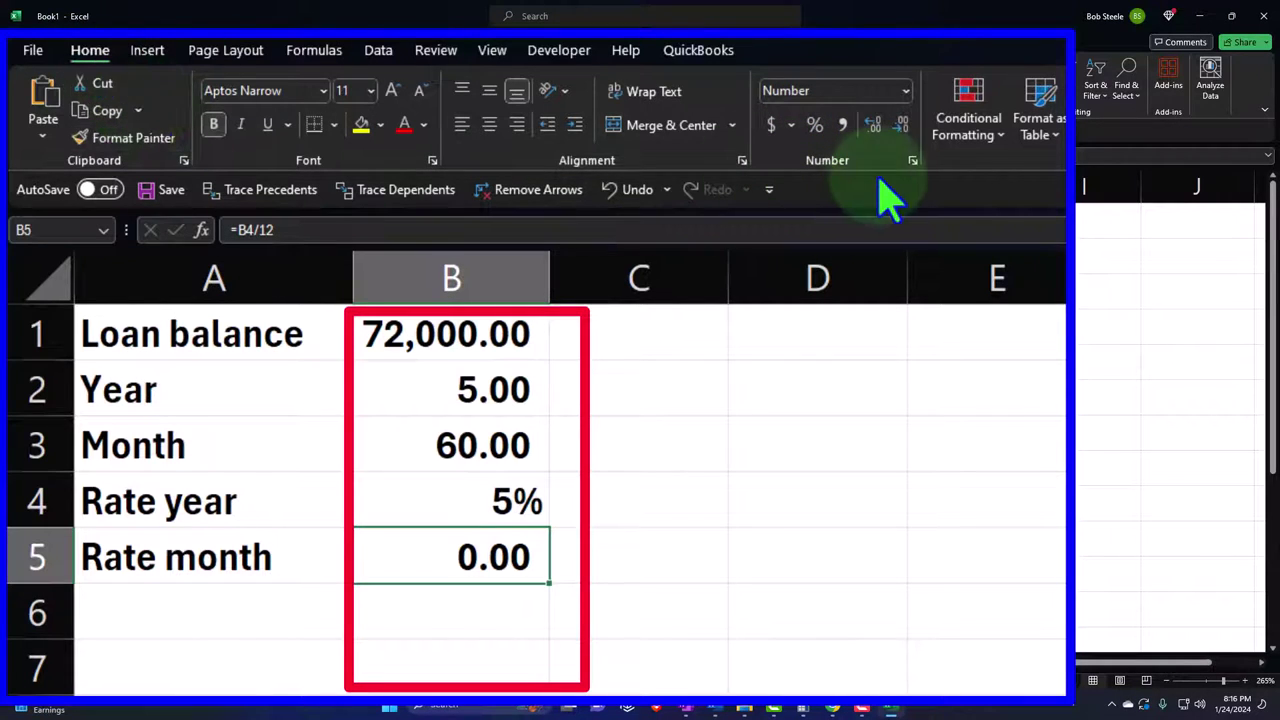
{"action": "left_click", "coordinate": [815, 125]}
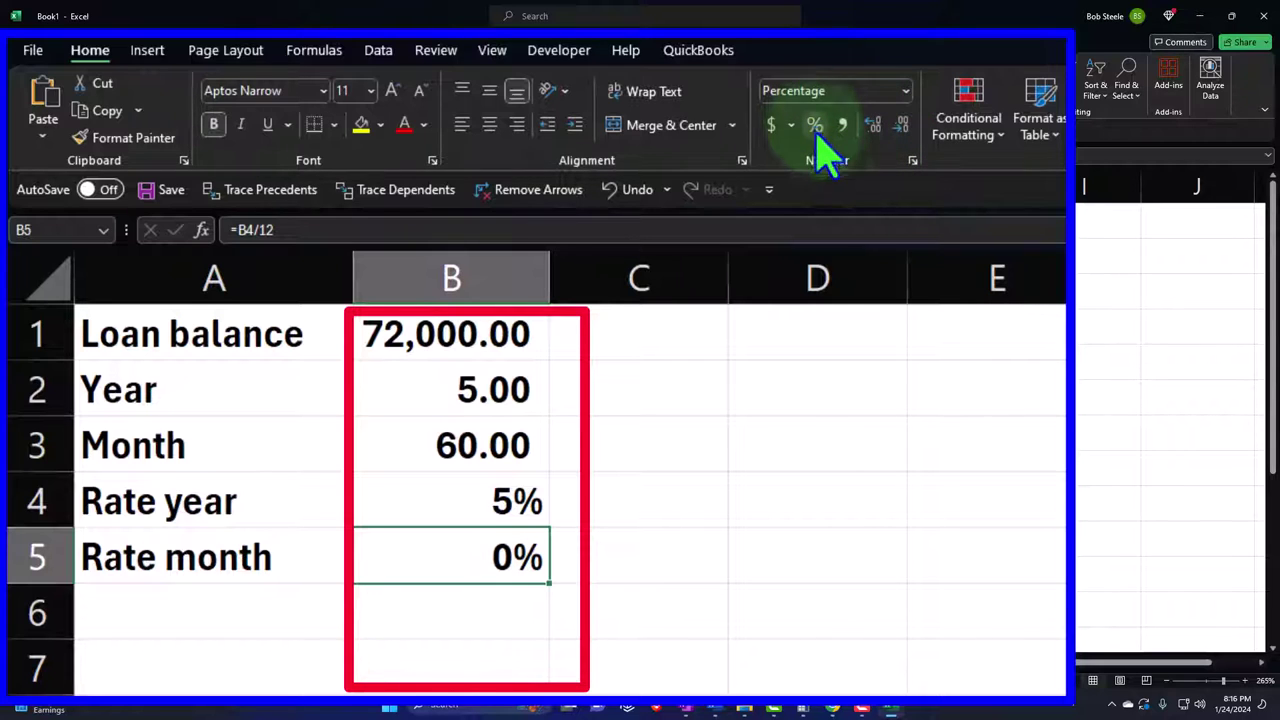
{"action": "left_click", "coordinate": [873, 125]}
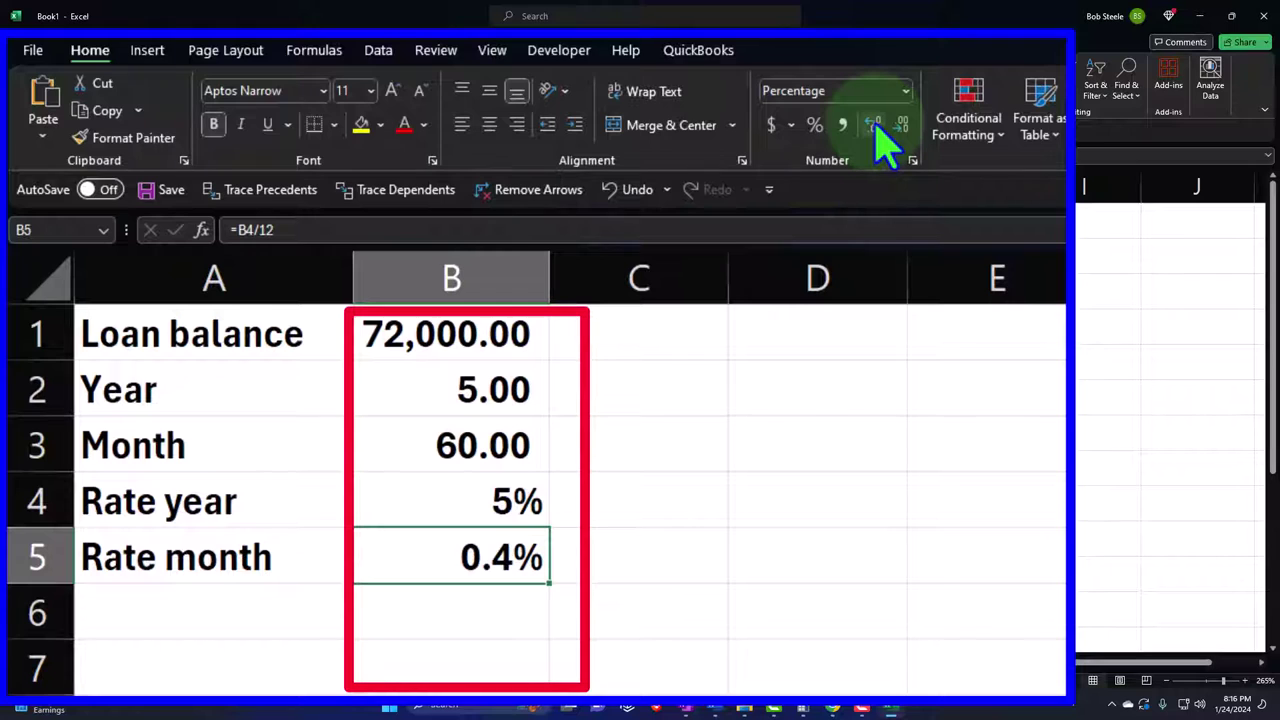
{"action": "left_click", "coordinate": [873, 125]}
{"action": "left_click", "coordinate": [873, 125]}
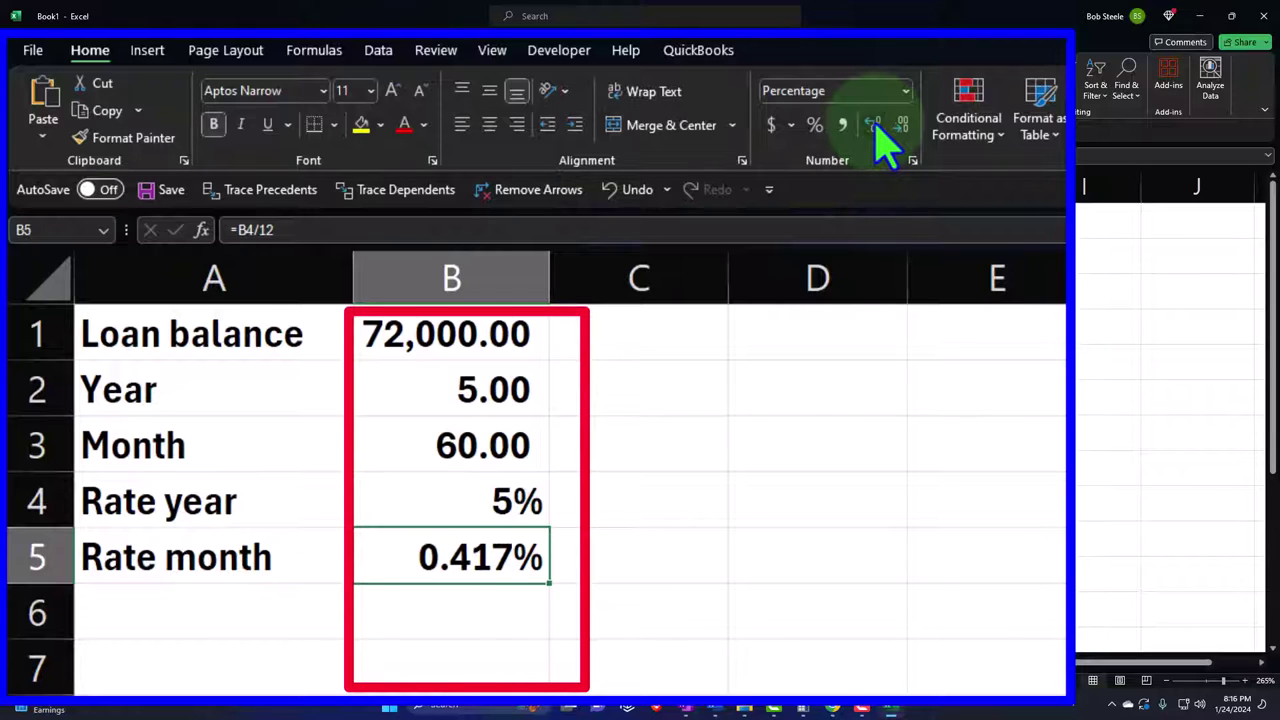
{"action": "left_click", "coordinate": [873, 125]}
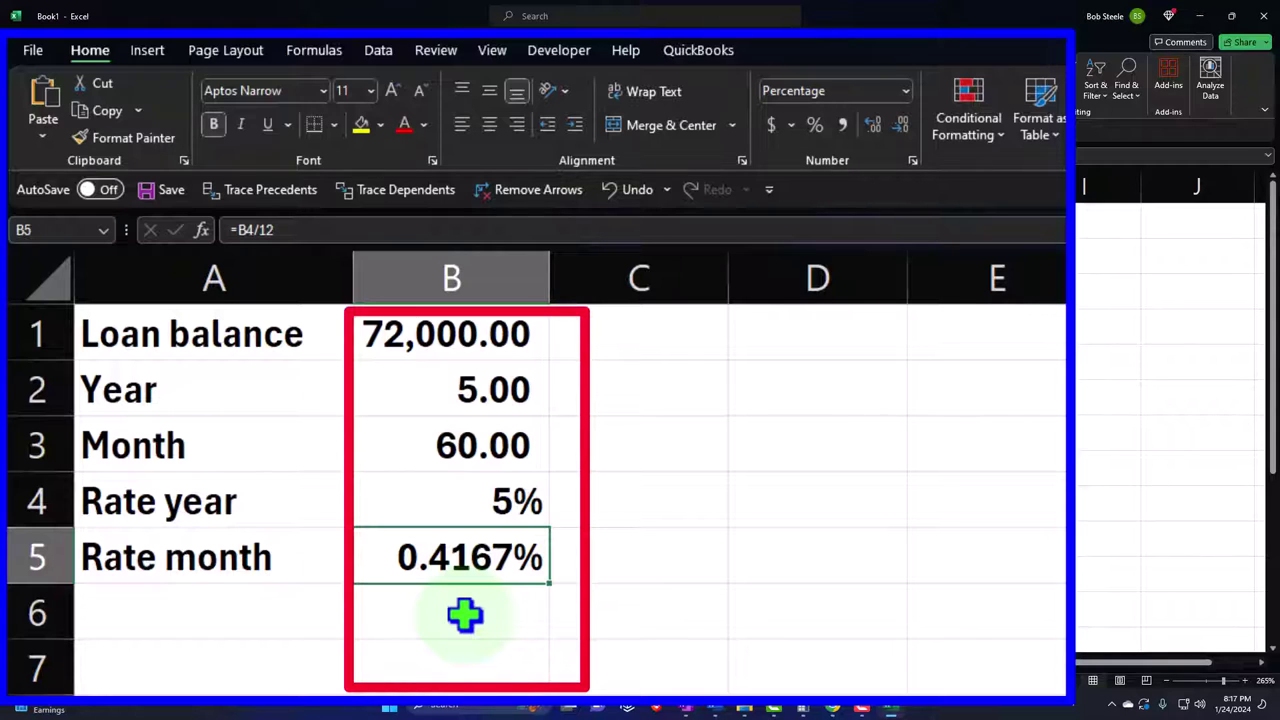
- Enter the label "Payment" in A6
{"action": "key", "text": "Down"}
{"action": "key", "text": "Left"}
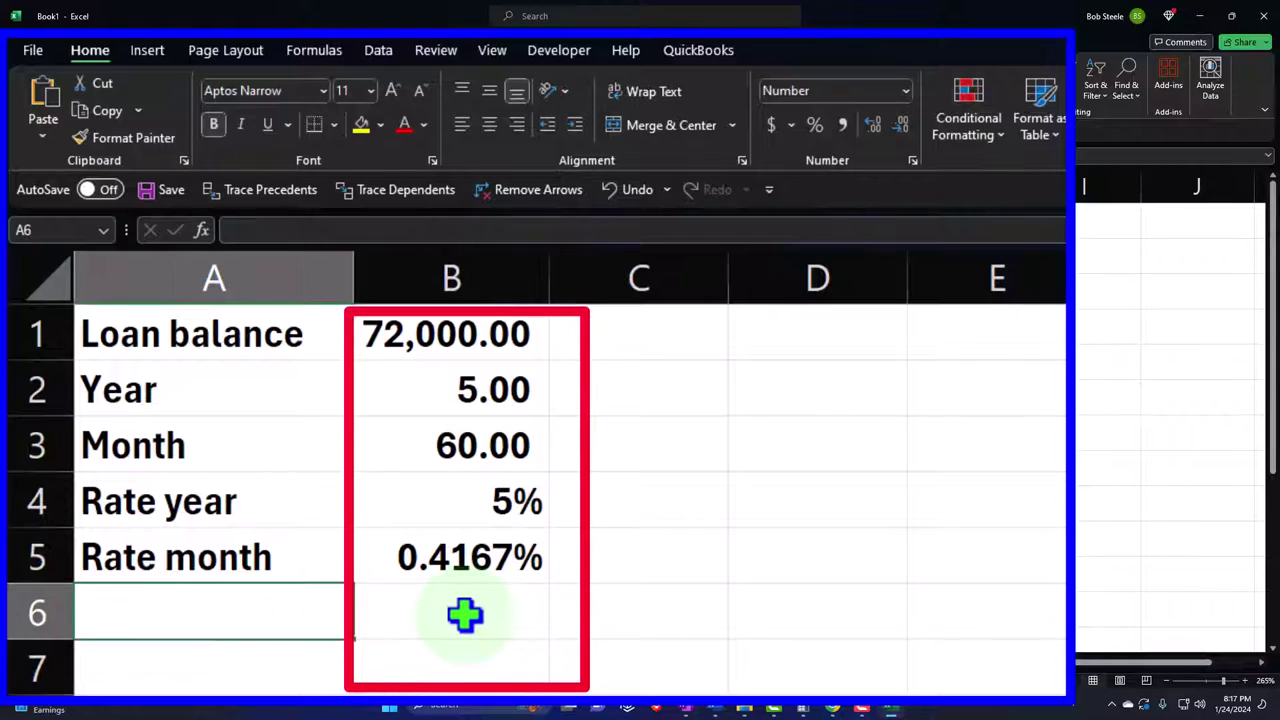
{"action": "key", "text": "Right"}
{"action": "key", "text": "Up"}
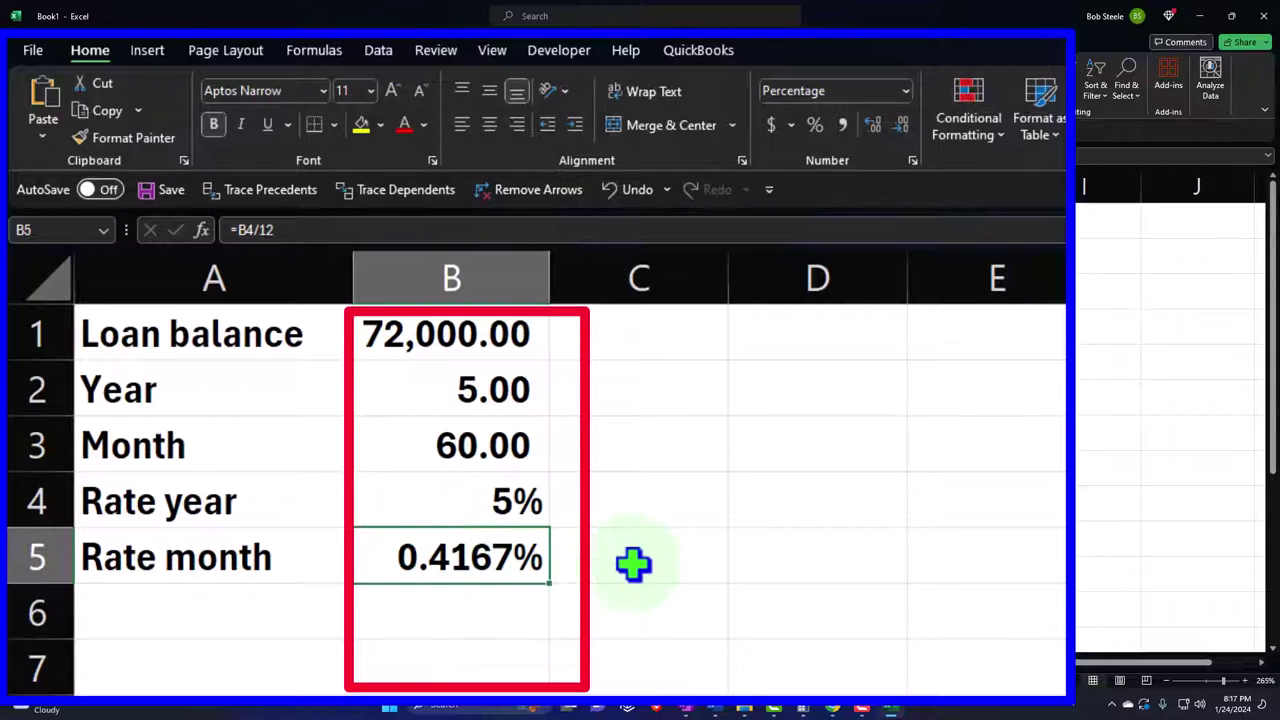
{"action": "left_click", "coordinate": [468, 602]}
{"action": "key", "text": "Left"}
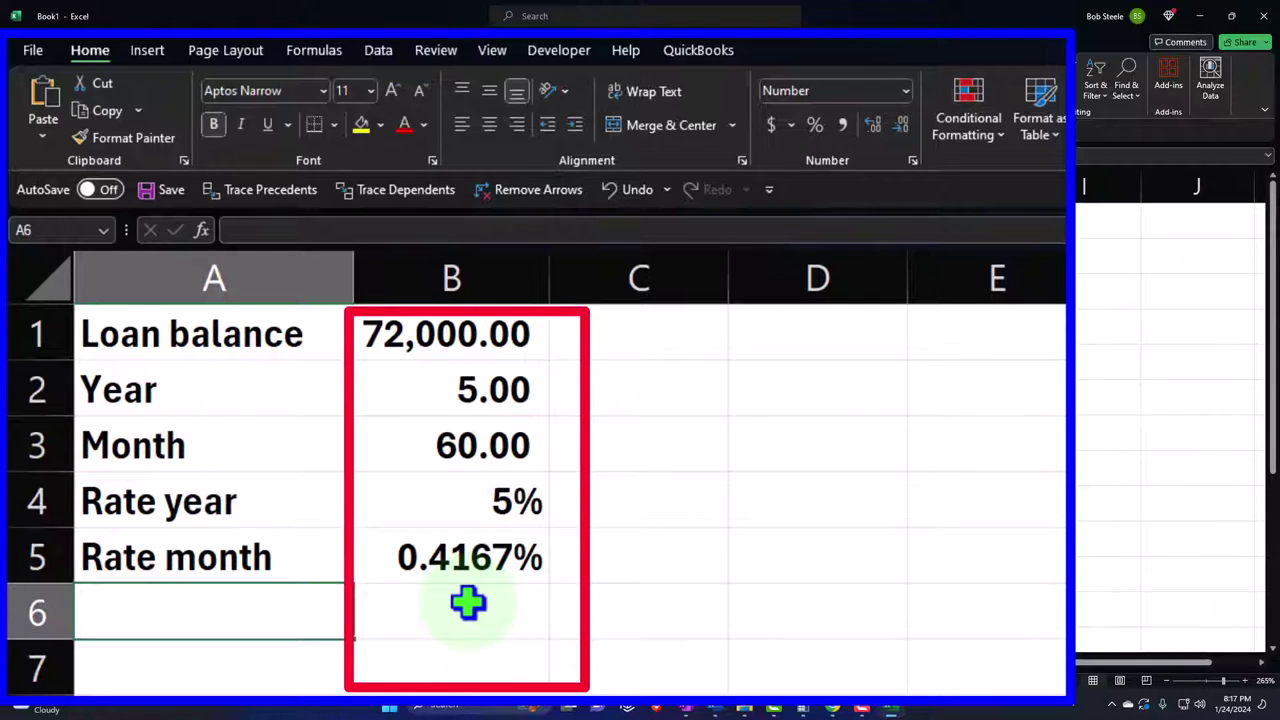
{"action": "type", "text": "Payment"}
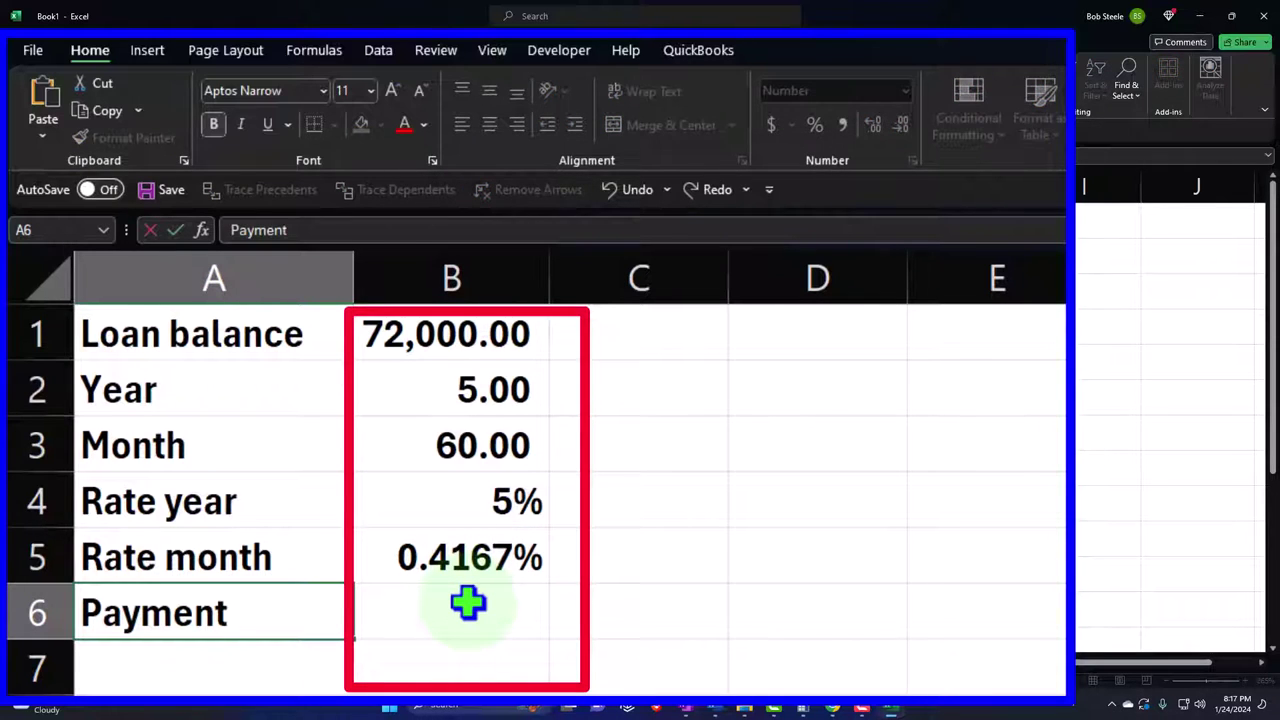
{"action": "key", "text": "Tab"}
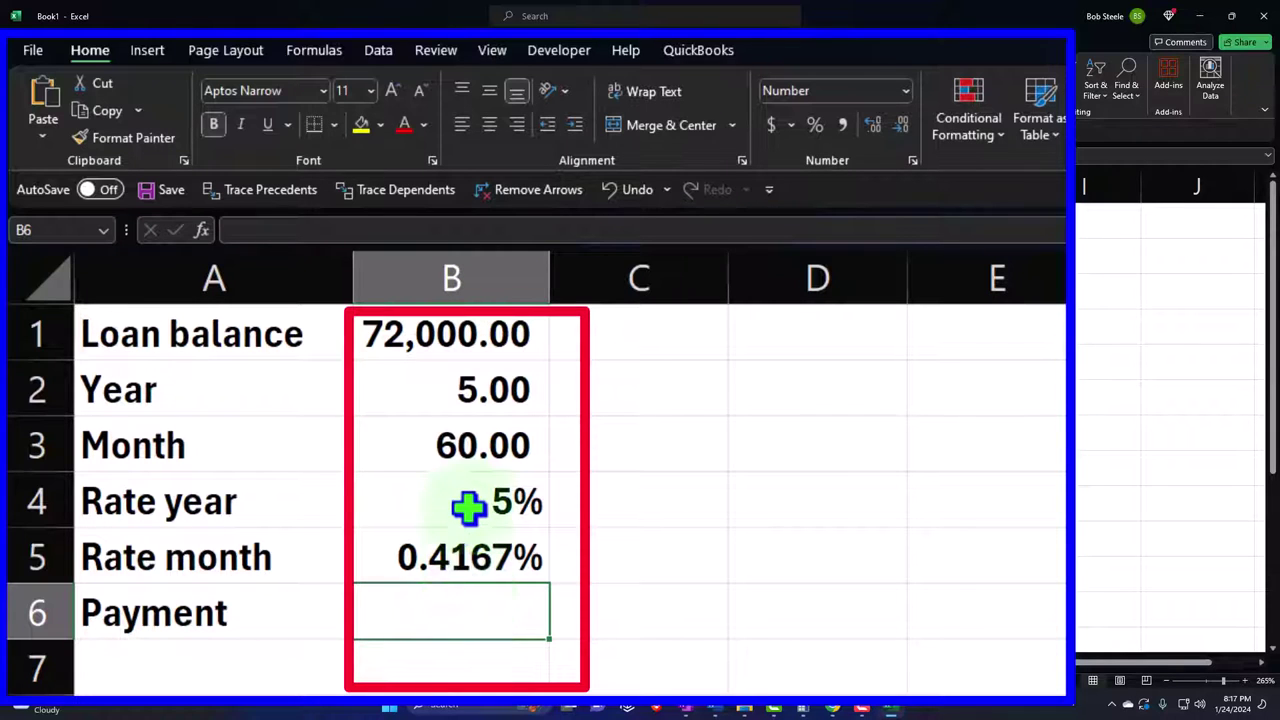
{"action": "left_click_drag", "start_coordinate": [466, 503], "coordinate": [468, 530]}
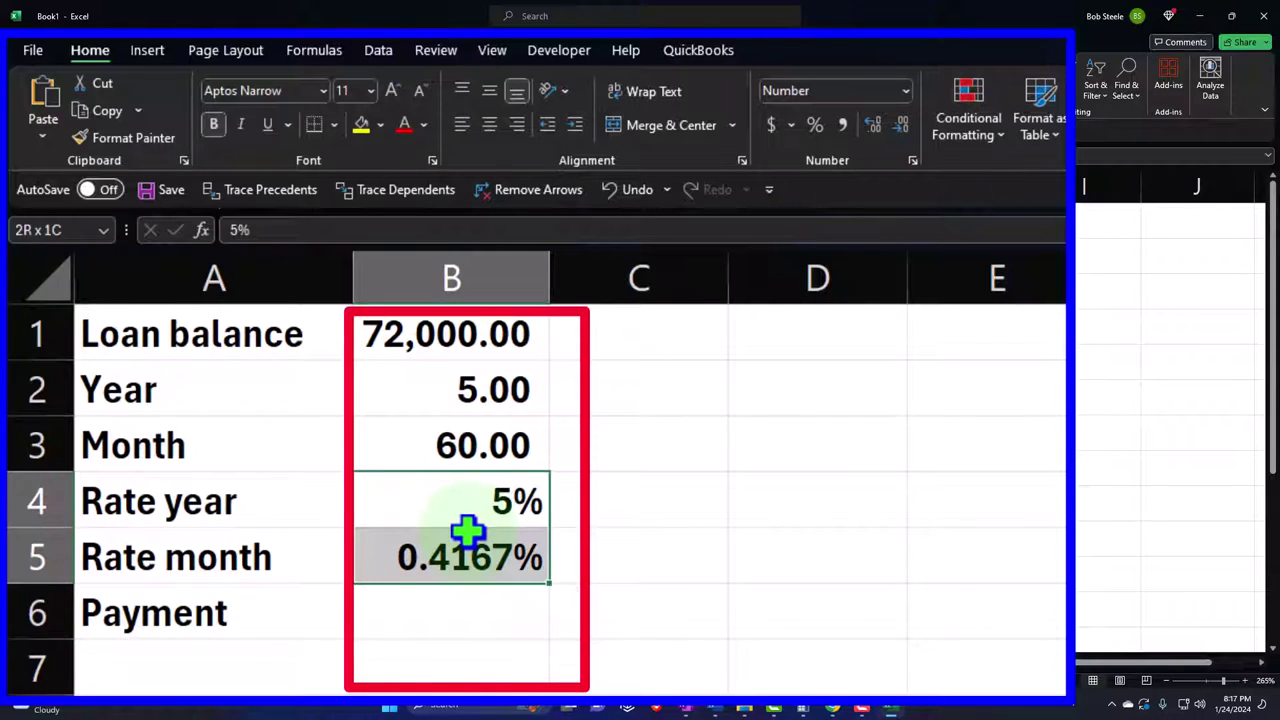
{"action": "left_click", "coordinate": [457, 603]}
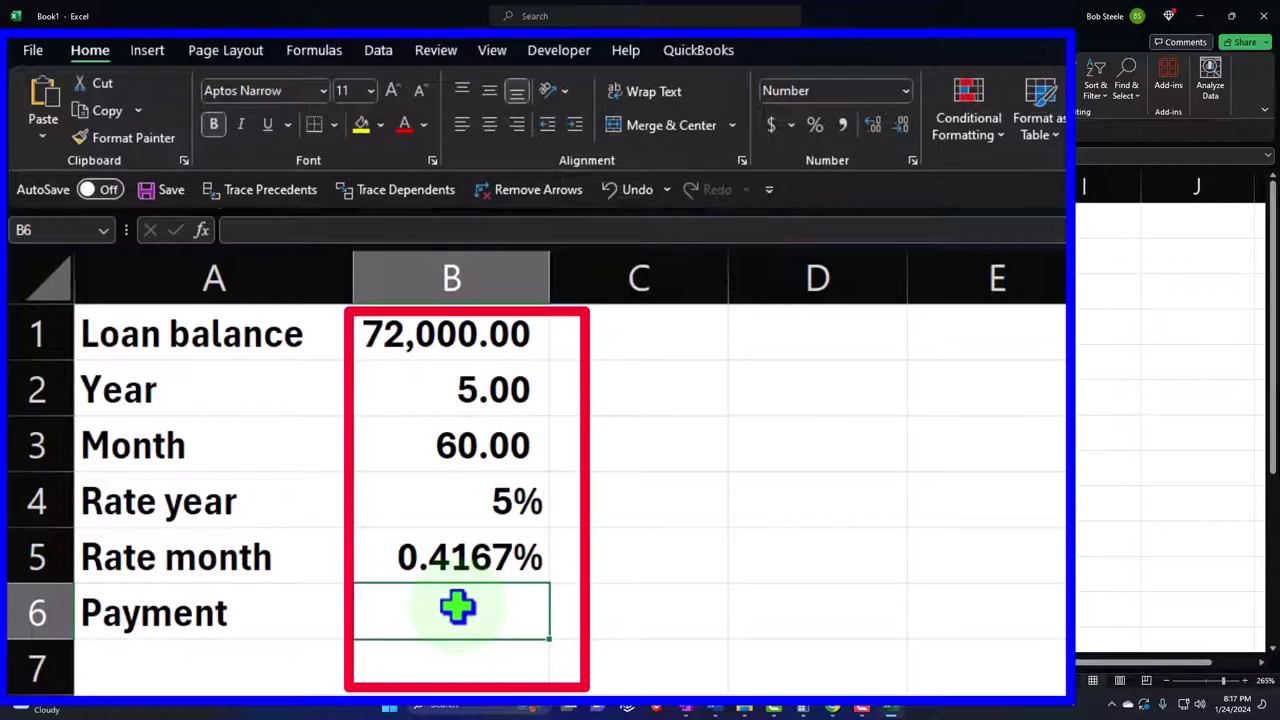
{"action": "left_click", "coordinate": [450, 565]}
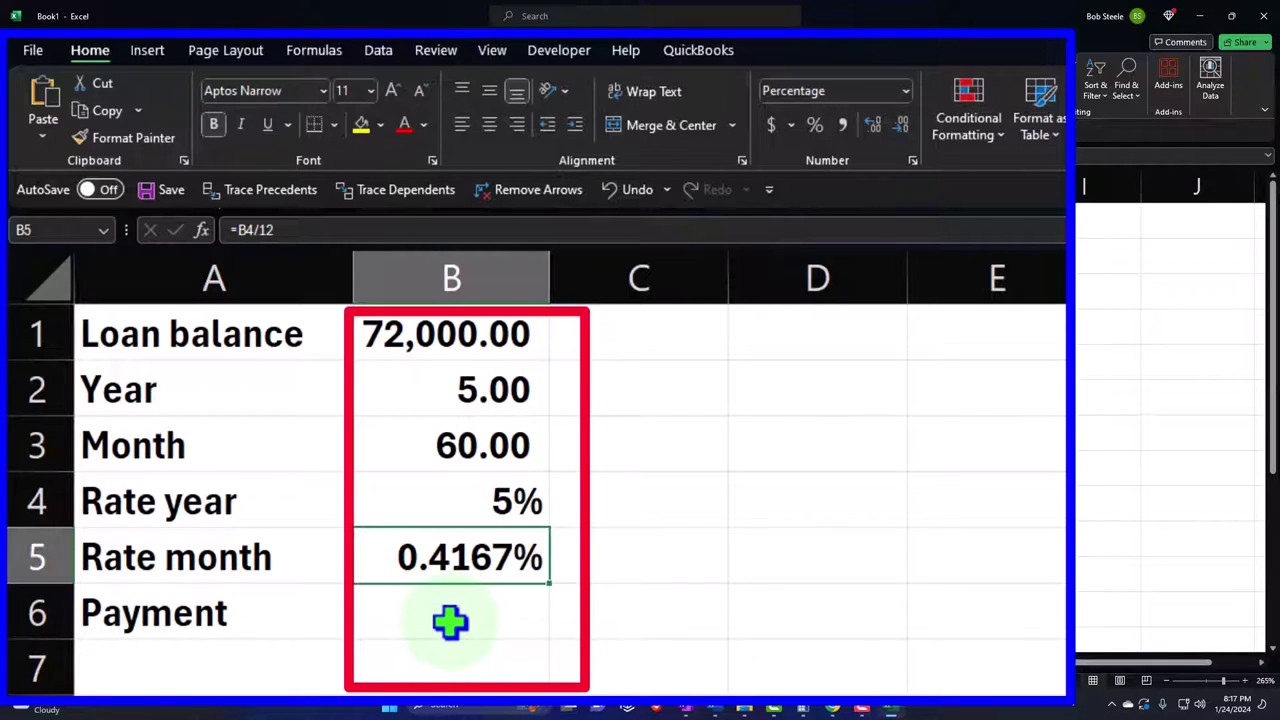
{"action": "left_click", "coordinate": [435, 508]}
{"action": "left_click", "coordinate": [437, 554]}
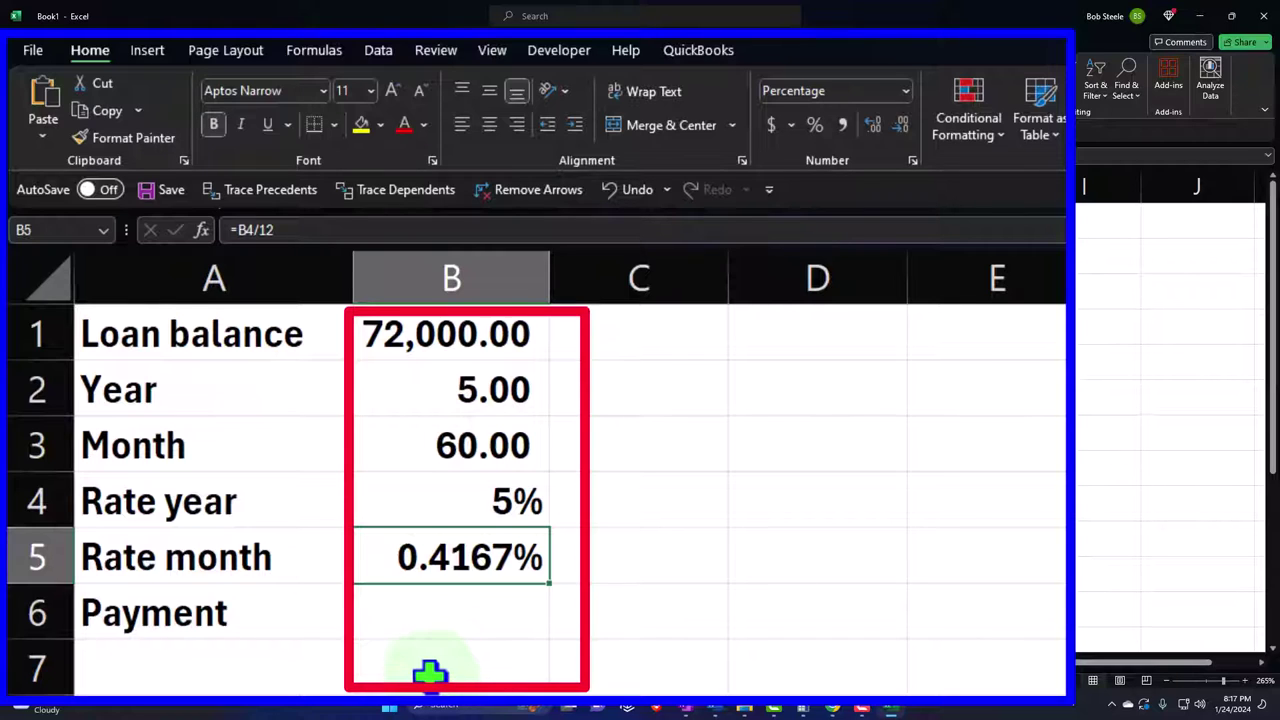
- Calculate the monthly payment in B6 with the formula -PMT(B5,B3,B1)
{"action": "left_click", "coordinate": [423, 623]}
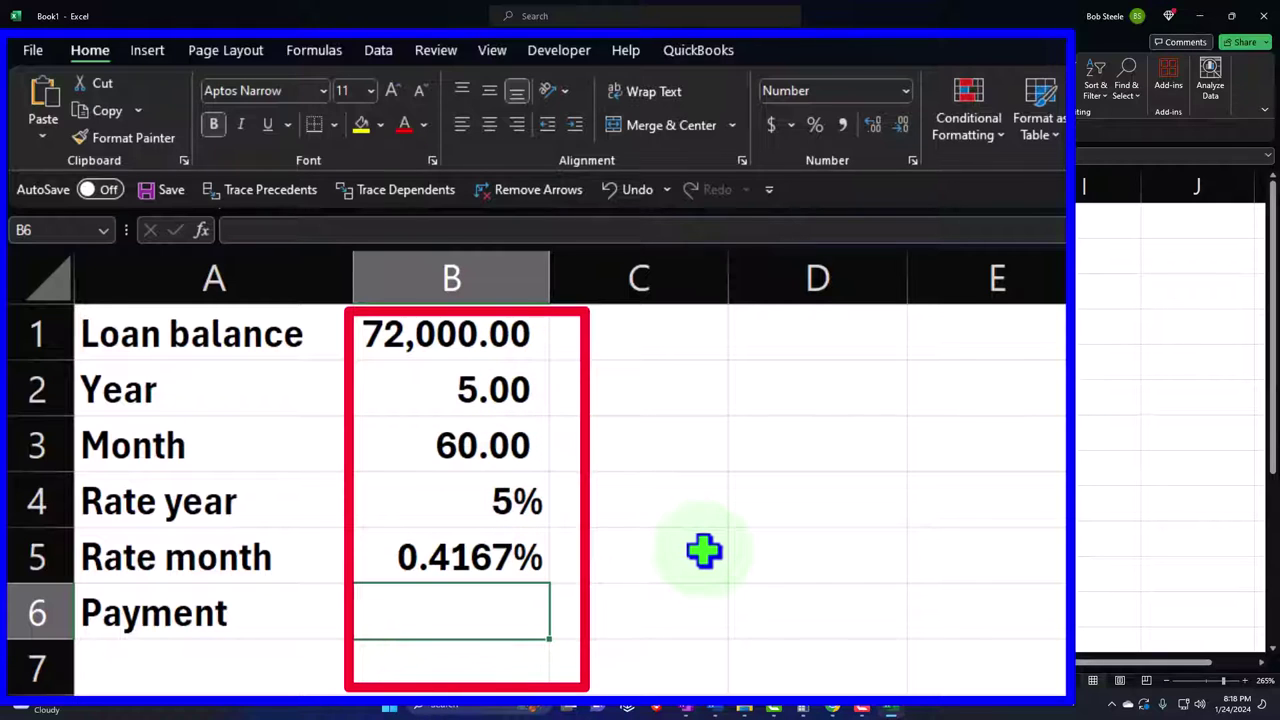
{"action": "type", "text": "-"}
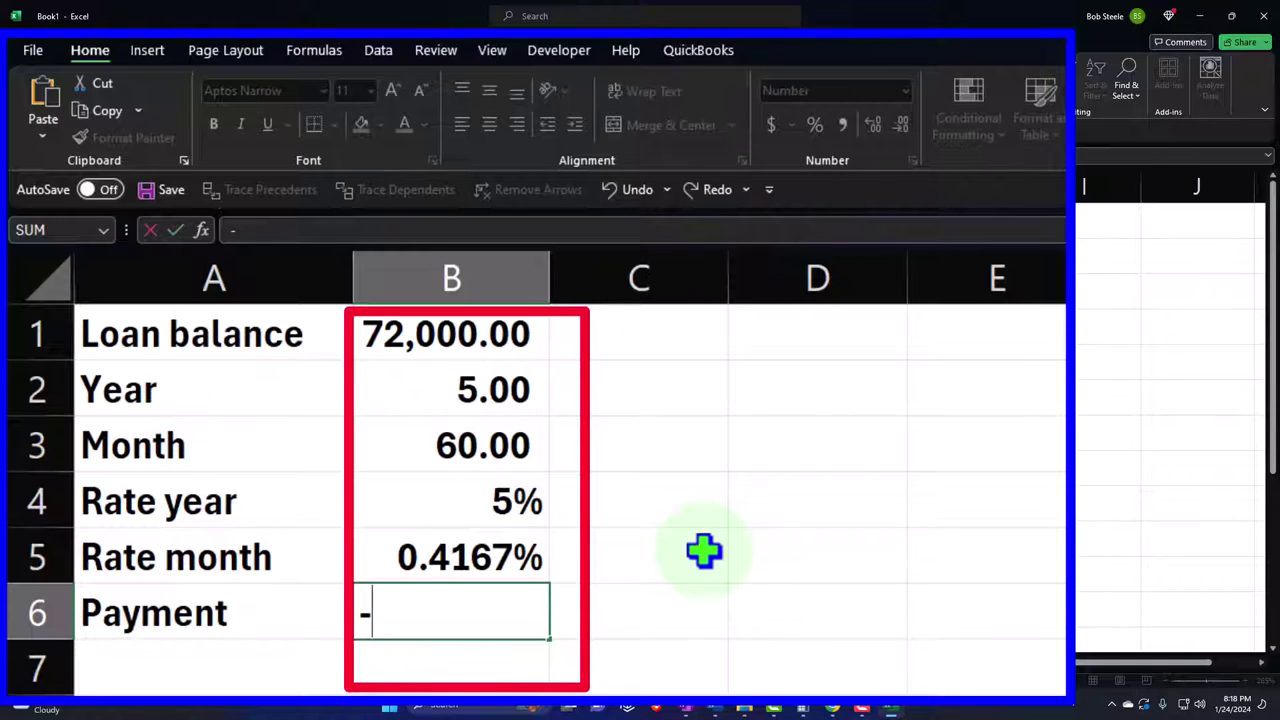
{"action": "type", "text": "pmt"}
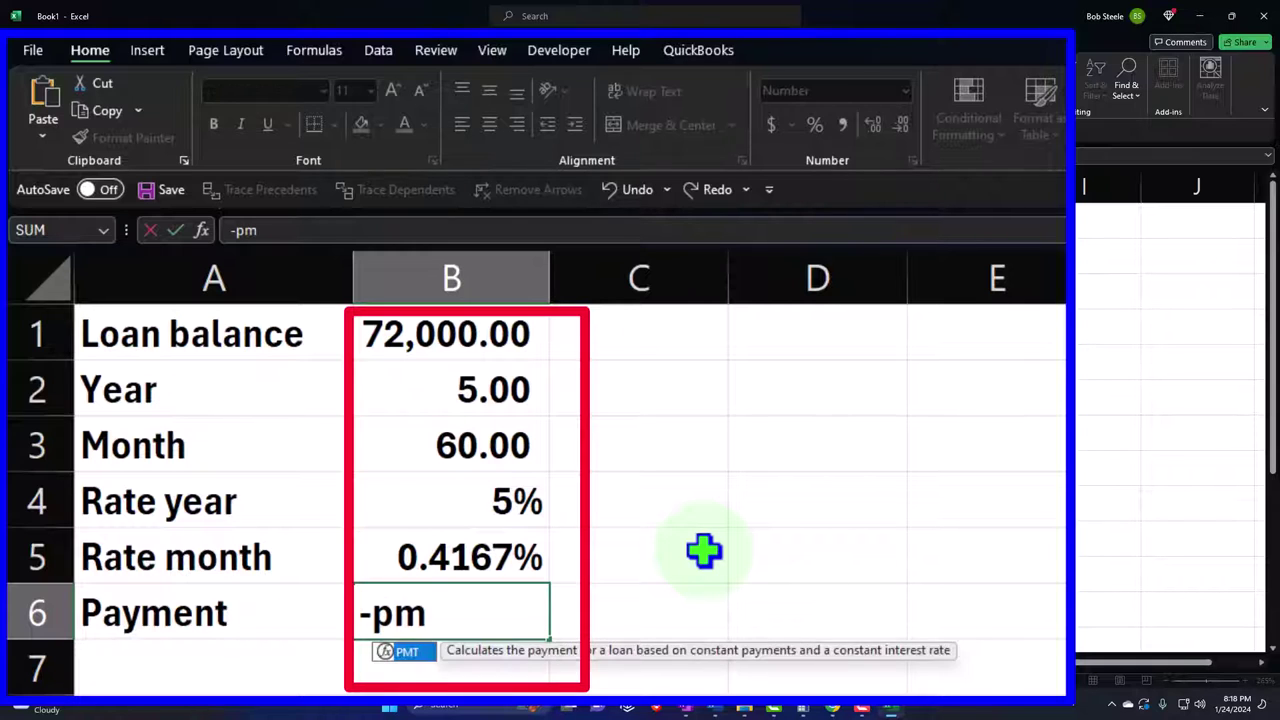
{"action": "double_click", "coordinate": [407, 652]}
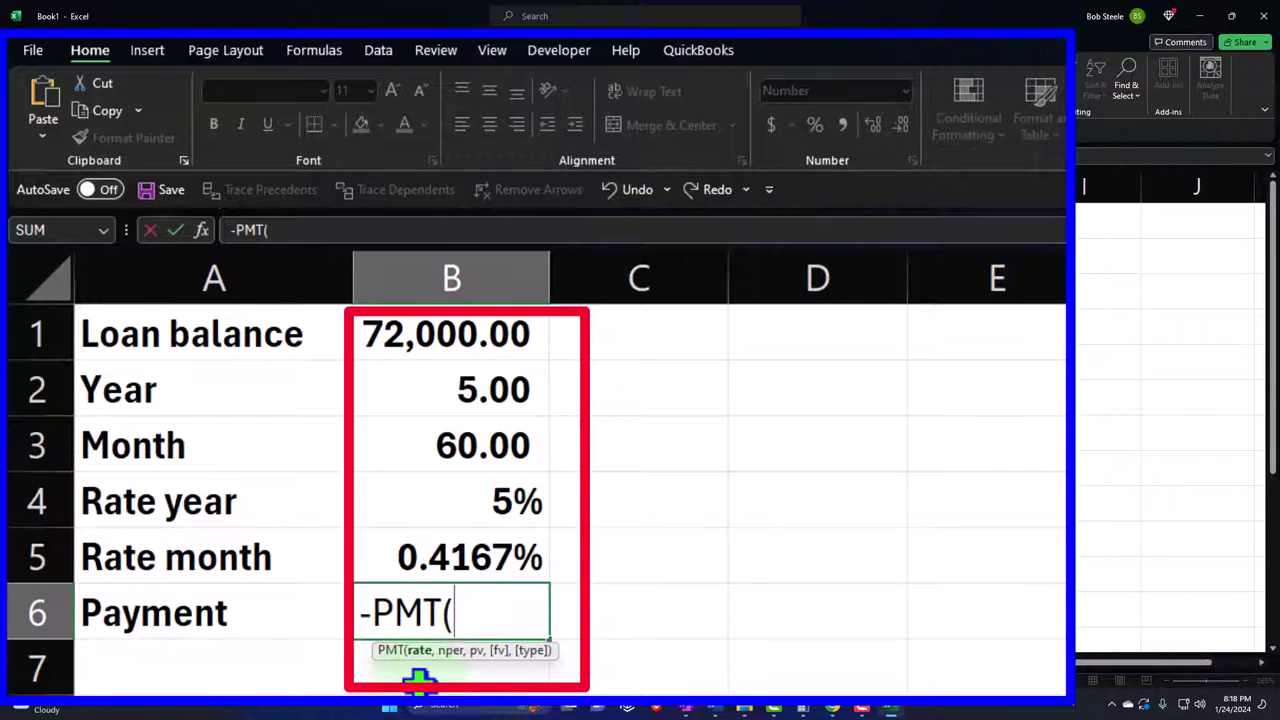
{"action": "left_click", "coordinate": [502, 552]}
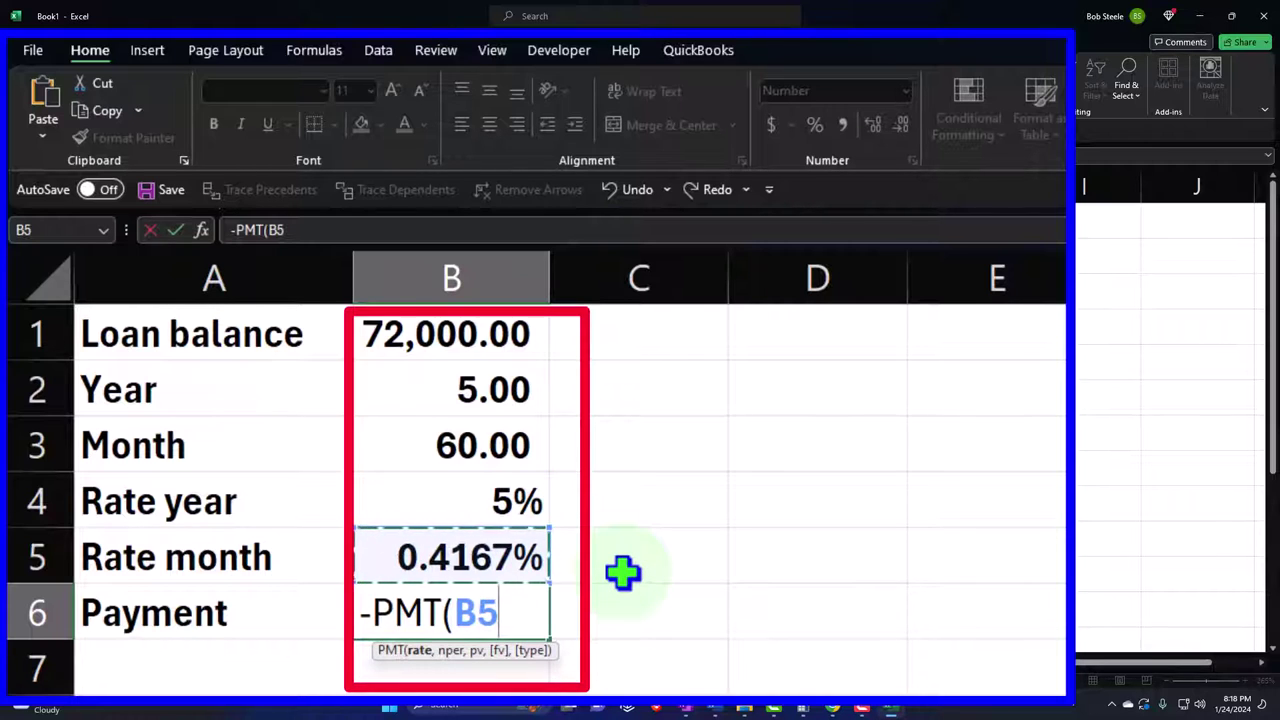
{"action": "type", "text": ","}
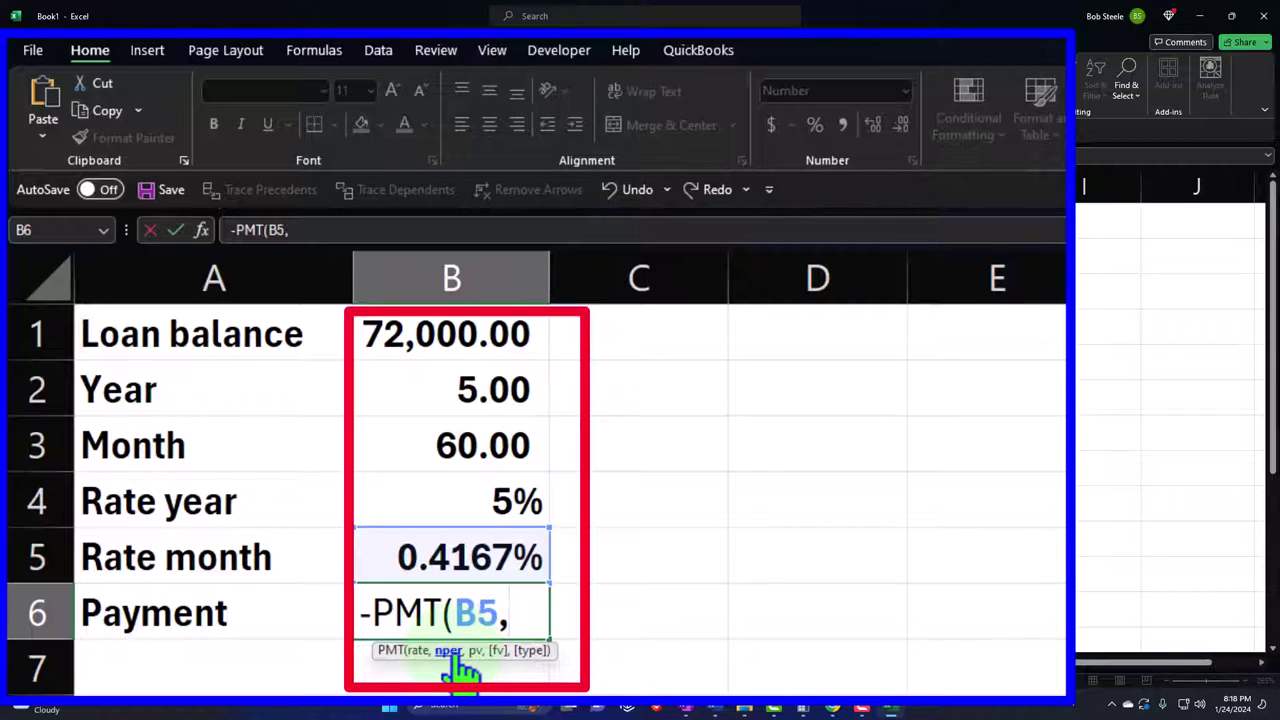
{"action": "left_click", "coordinate": [517, 444]}
{"action": "type", "text": ","}
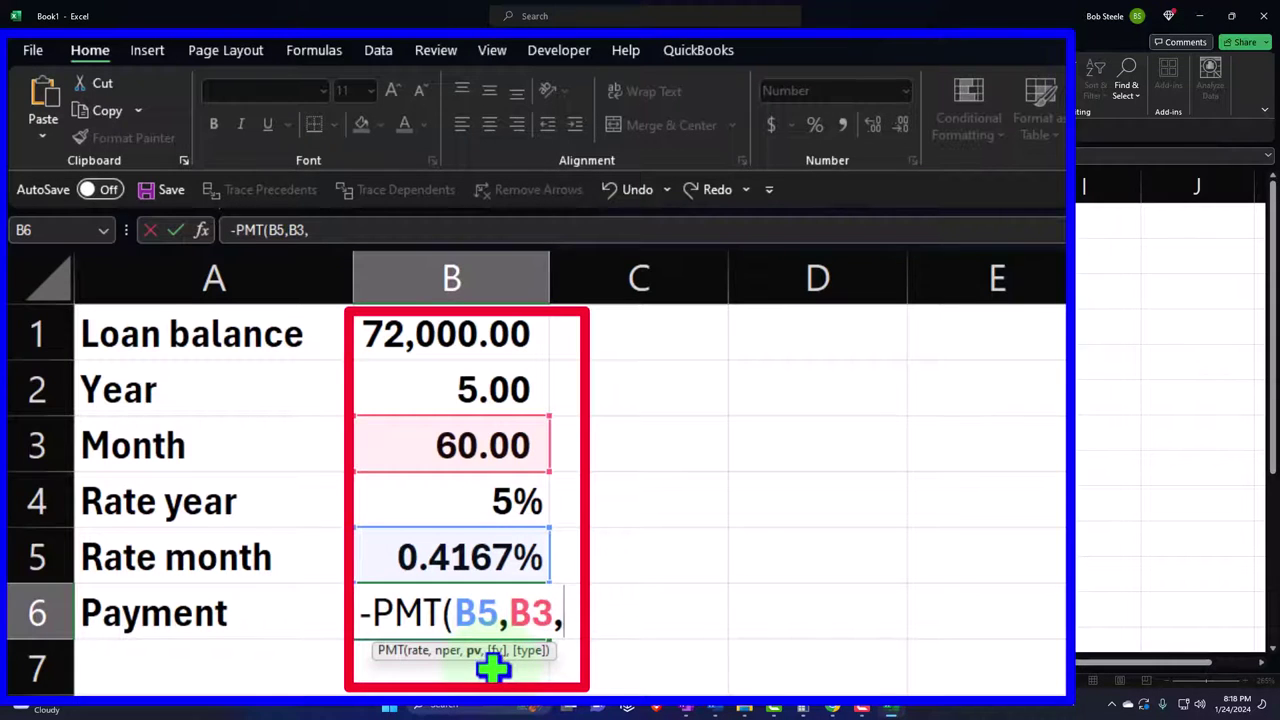
{"action": "left_click", "coordinate": [490, 332]}
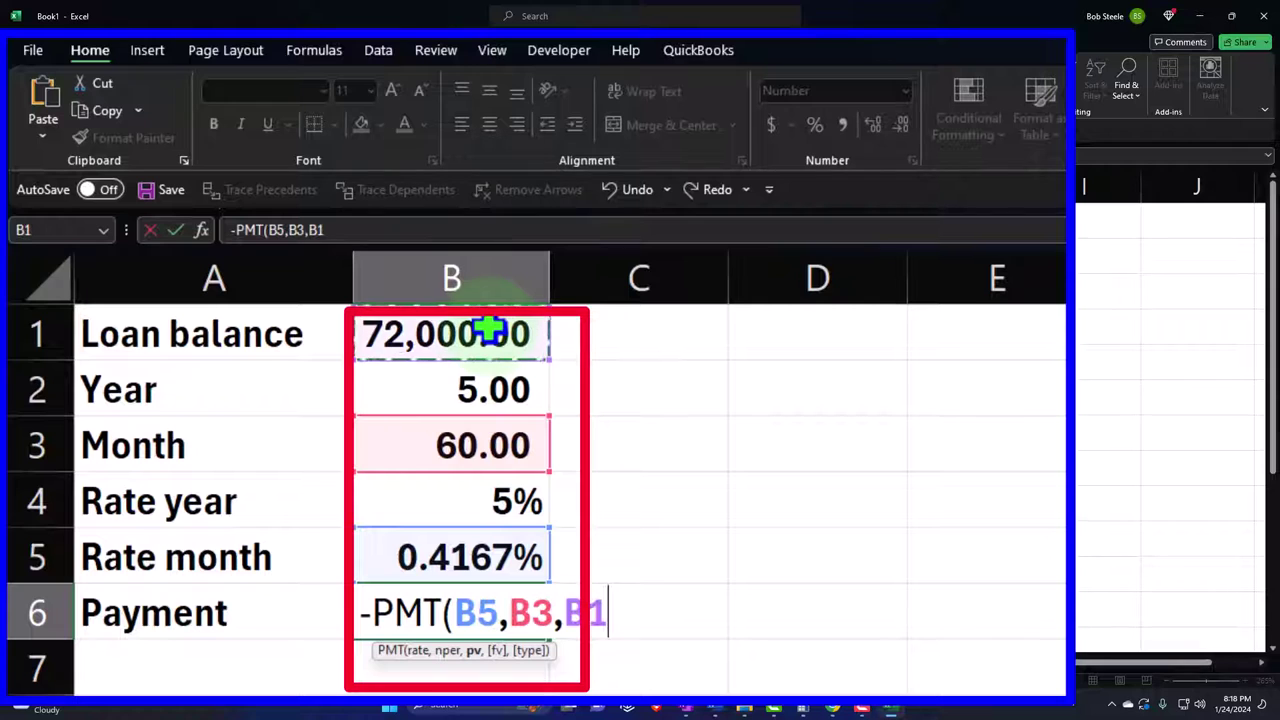
{"action": "type", "text": ")"}
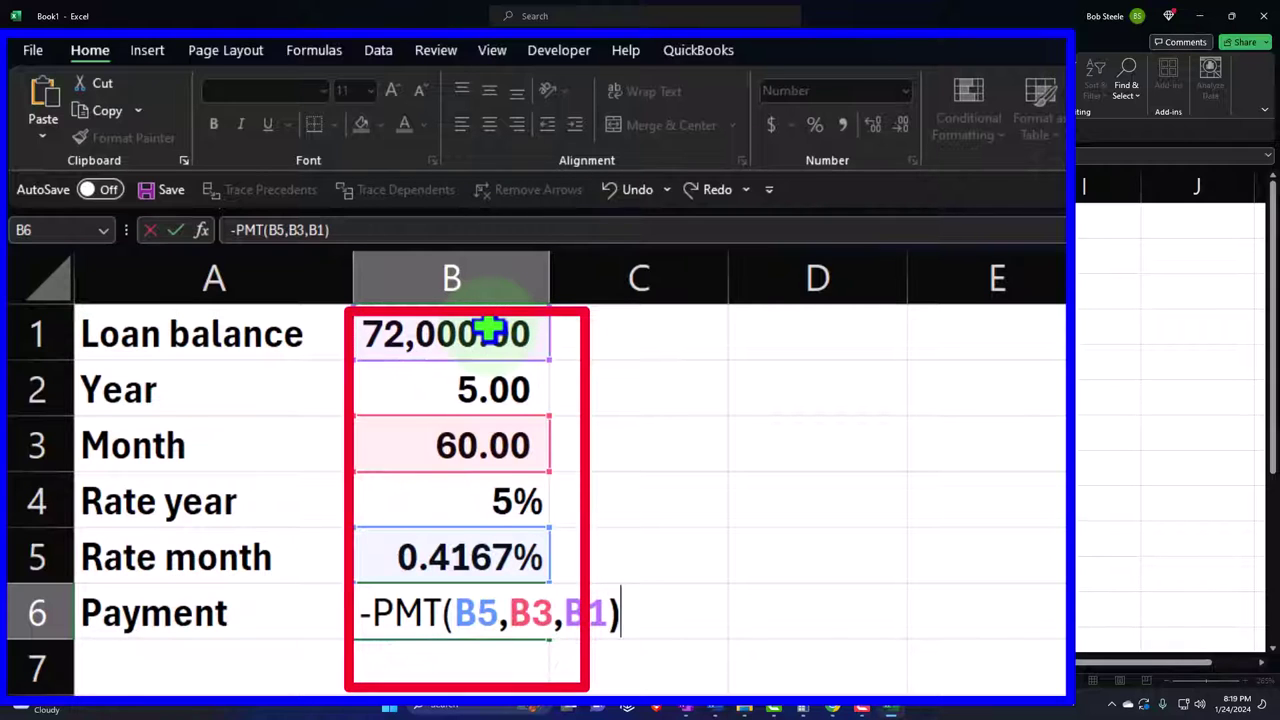
{"action": "key", "text": "Return"}
{"action": "key", "text": "Up"}
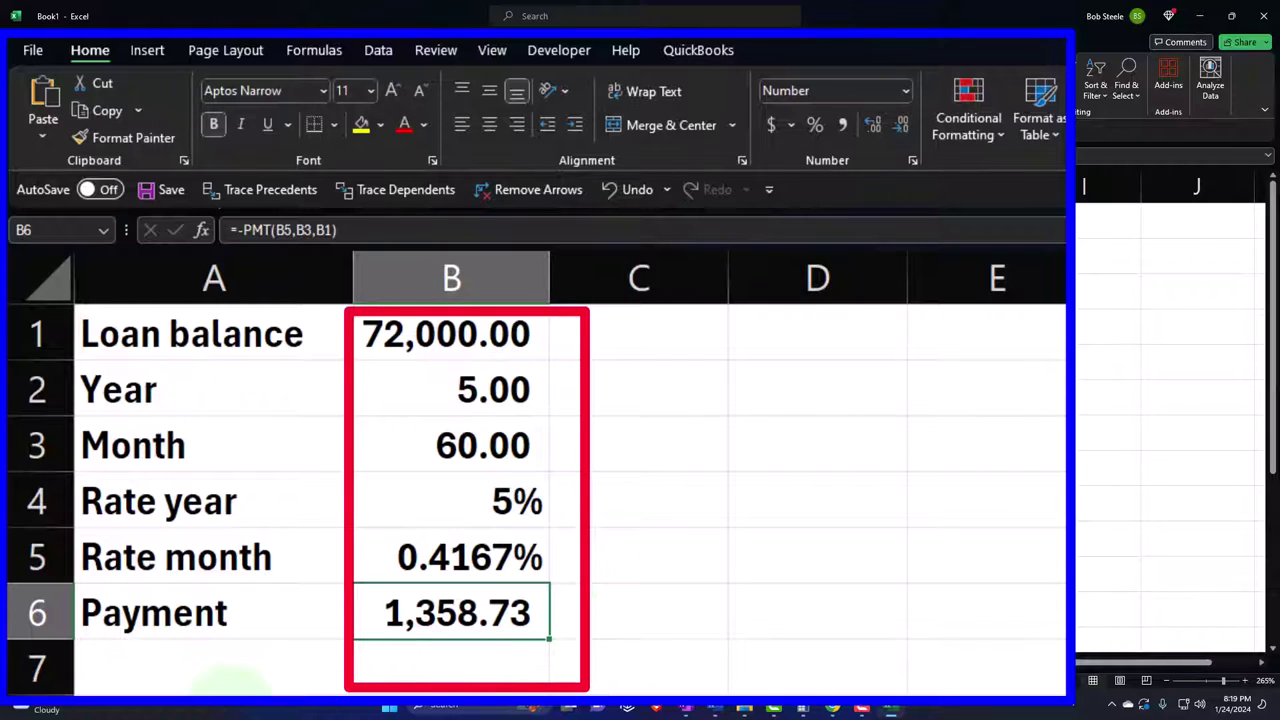
- Enter the label "Total payments" in A8 and calculate it in B8 with =B6*B3
{"action": "left_click", "coordinate": [230, 697]}
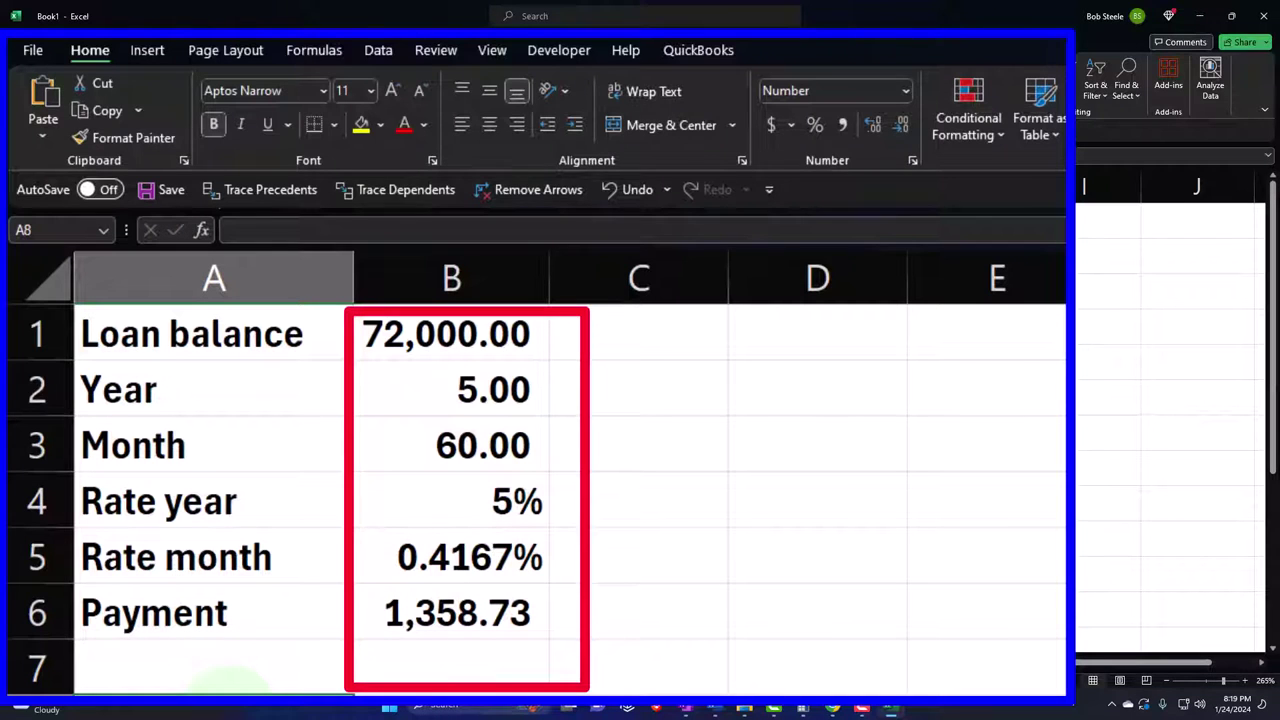
{"action": "type", "text": "Total"}
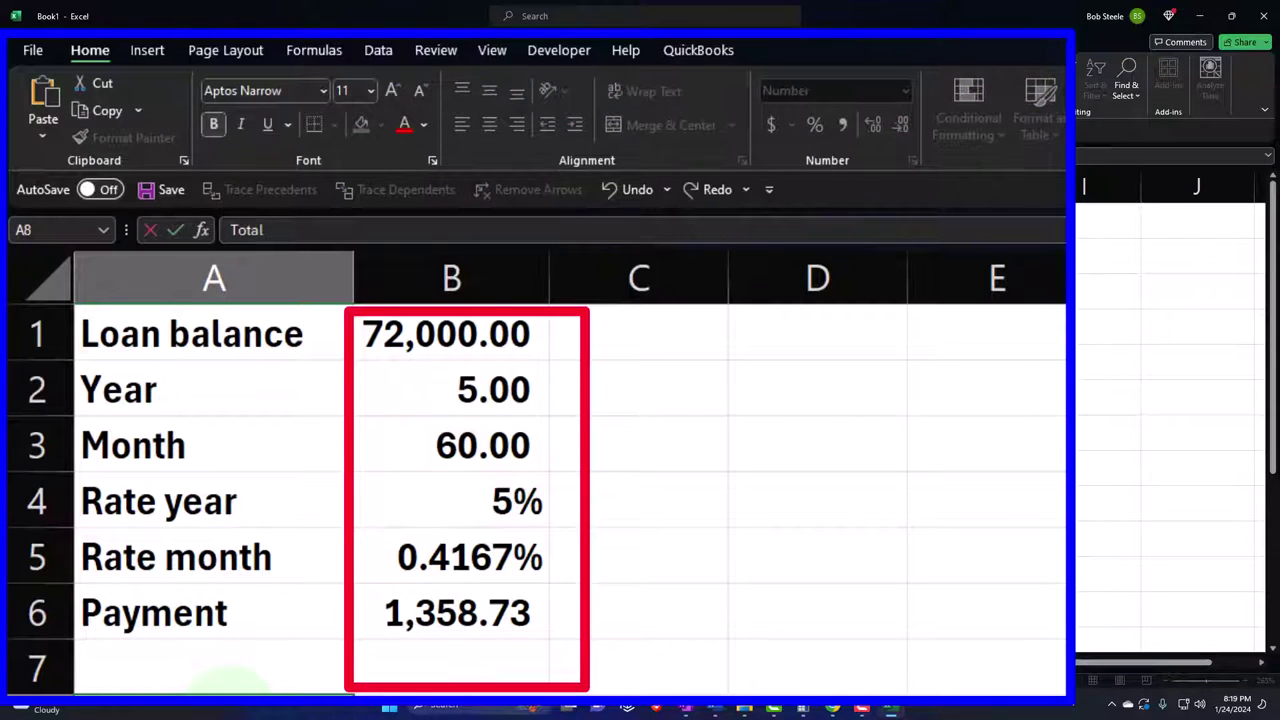
{"action": "type", "text": " payments"}
{"action": "key", "text": "Tab"}
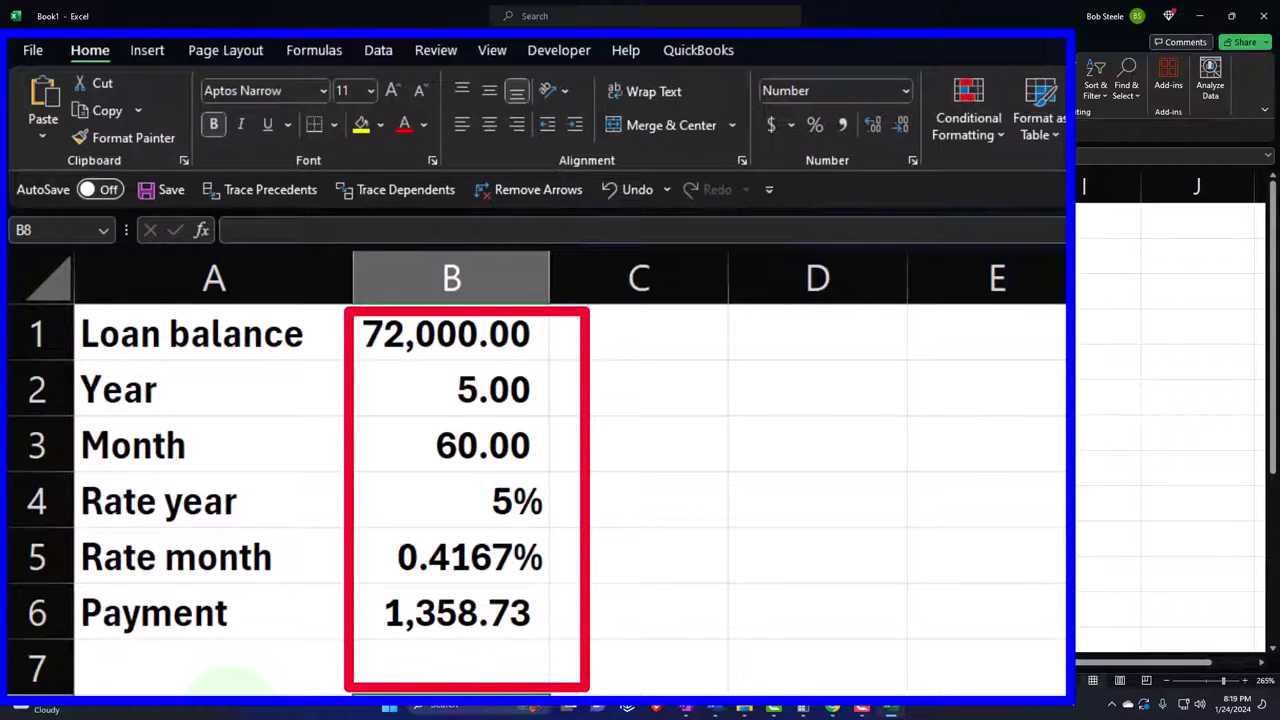
{"action": "type", "text": "="}
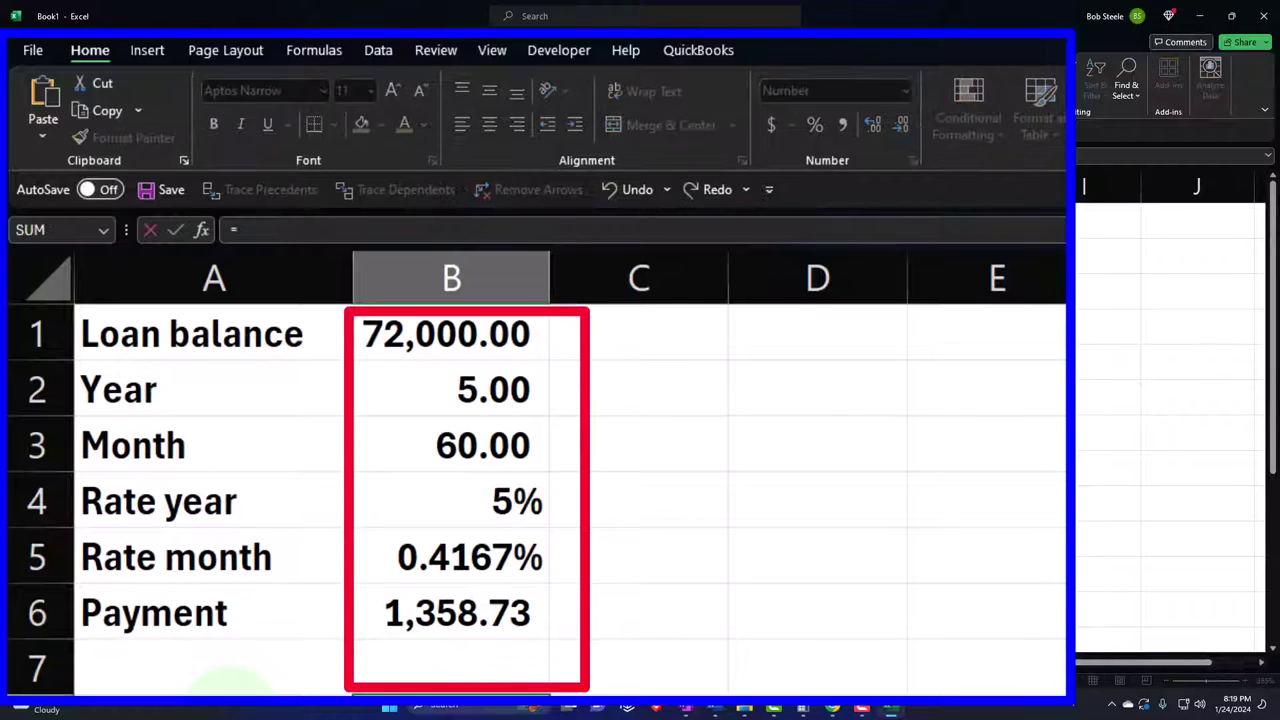
{"action": "left_click", "coordinate": [452, 612]}
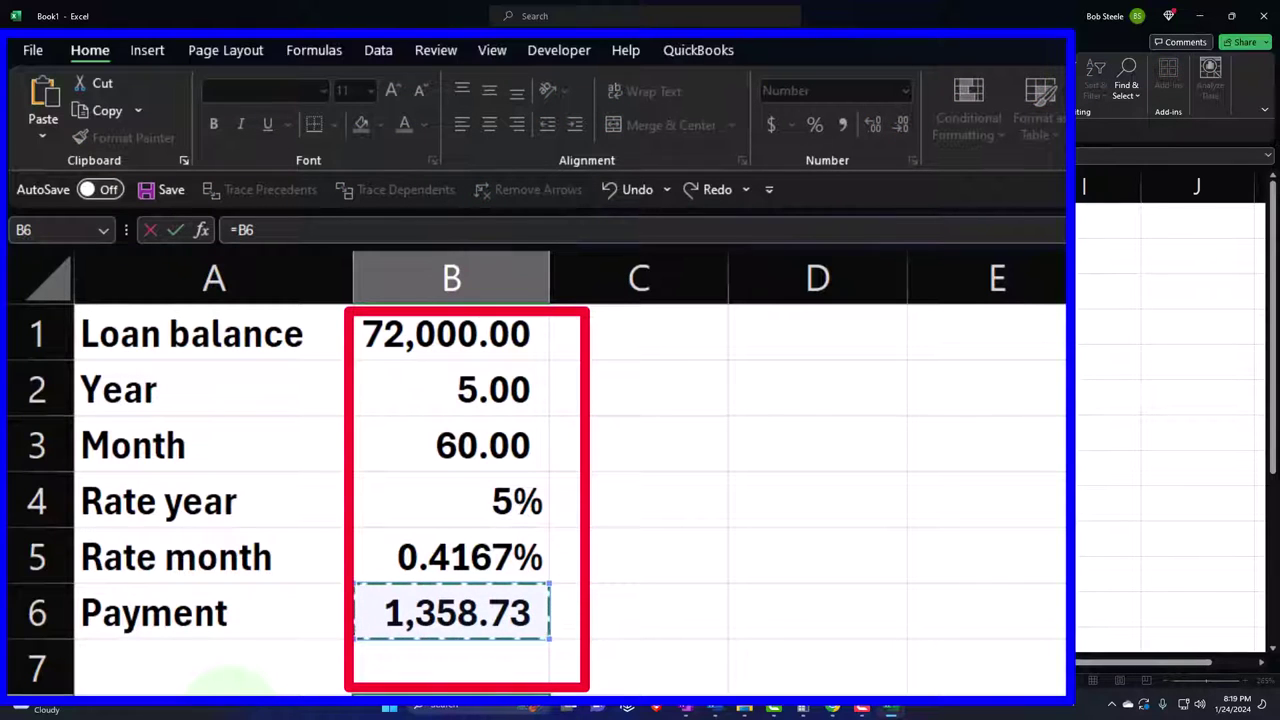
{"action": "type", "text": "*"}
{"action": "left_click", "coordinate": [418, 442]}
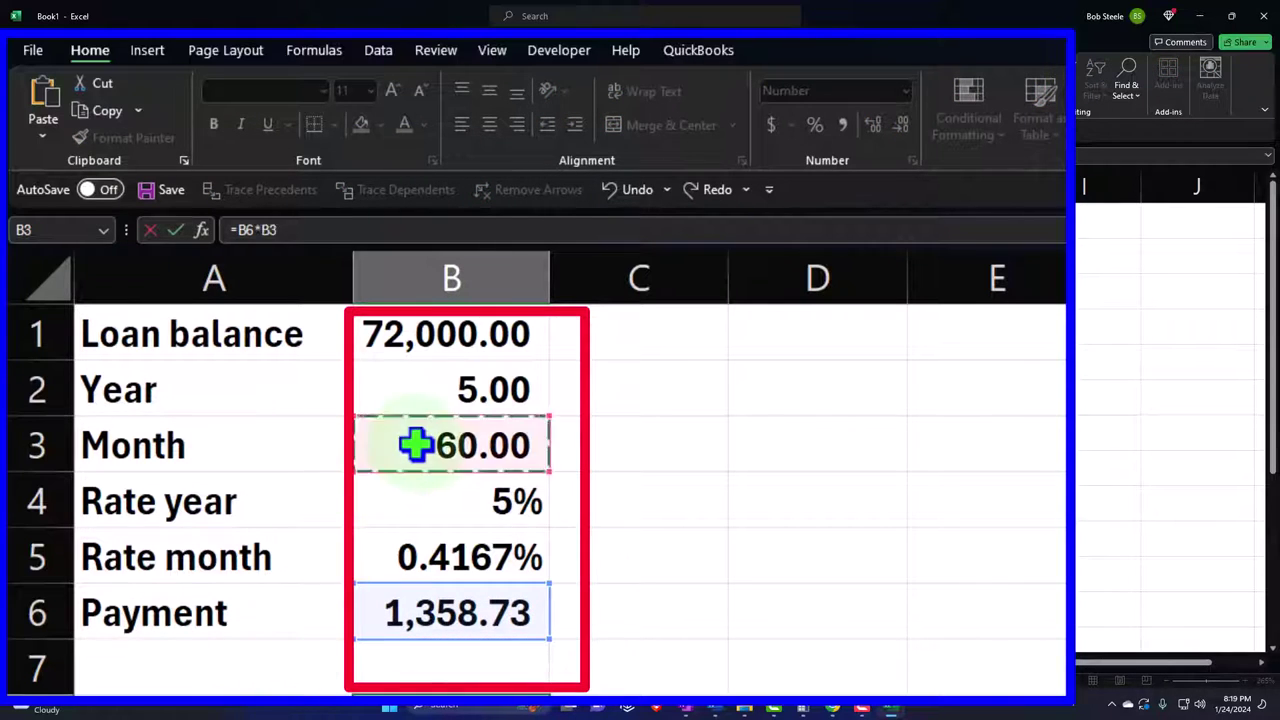
{"action": "key", "text": "Return"}
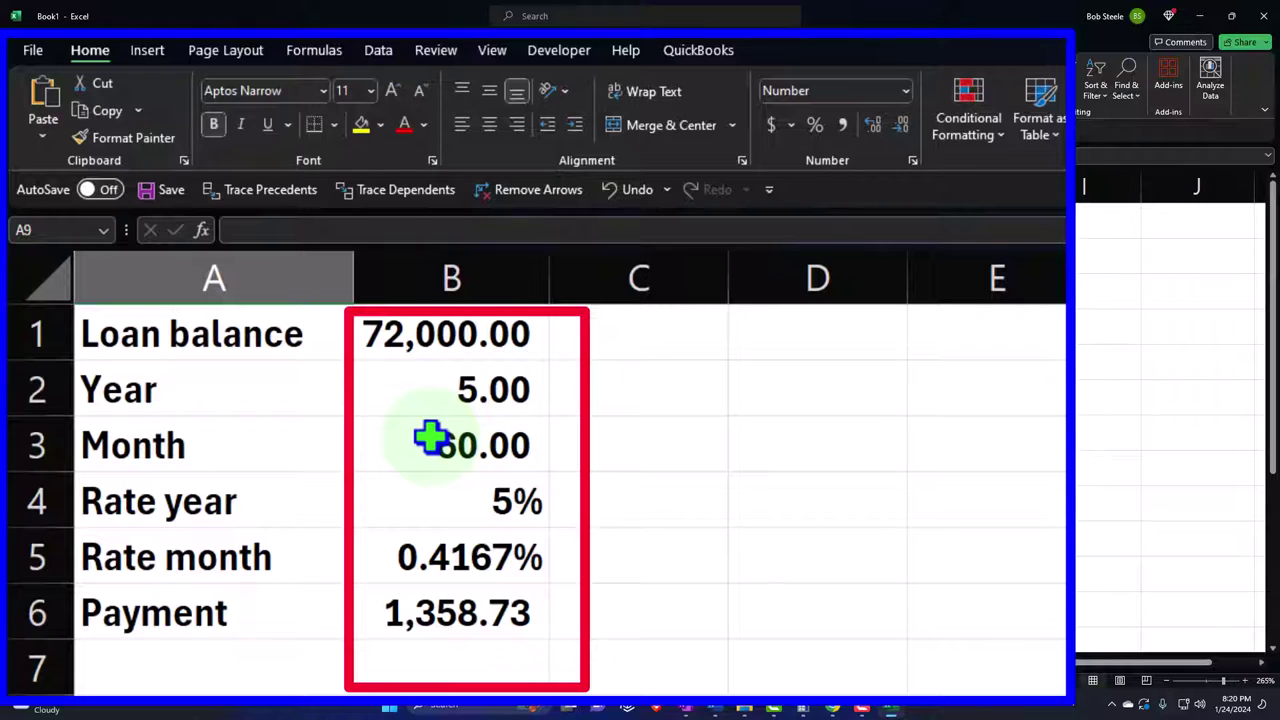
- Enter the label "Total interest" in A9
{"action": "type", "text": "Total payments"}
{"action": "key", "text": "BackSpace"}
{"action": "key", "text": "BackSpace"}
{"action": "key", "text": "BackSpace"}
{"action": "key", "text": "BackSpace"}
{"action": "key", "text": "BackSpace"}
{"action": "key", "text": "BackSpace"}
{"action": "key", "text": "BackSpace"}
{"action": "key", "text": "BackSpace"}
{"action": "type", "text": "inter"}
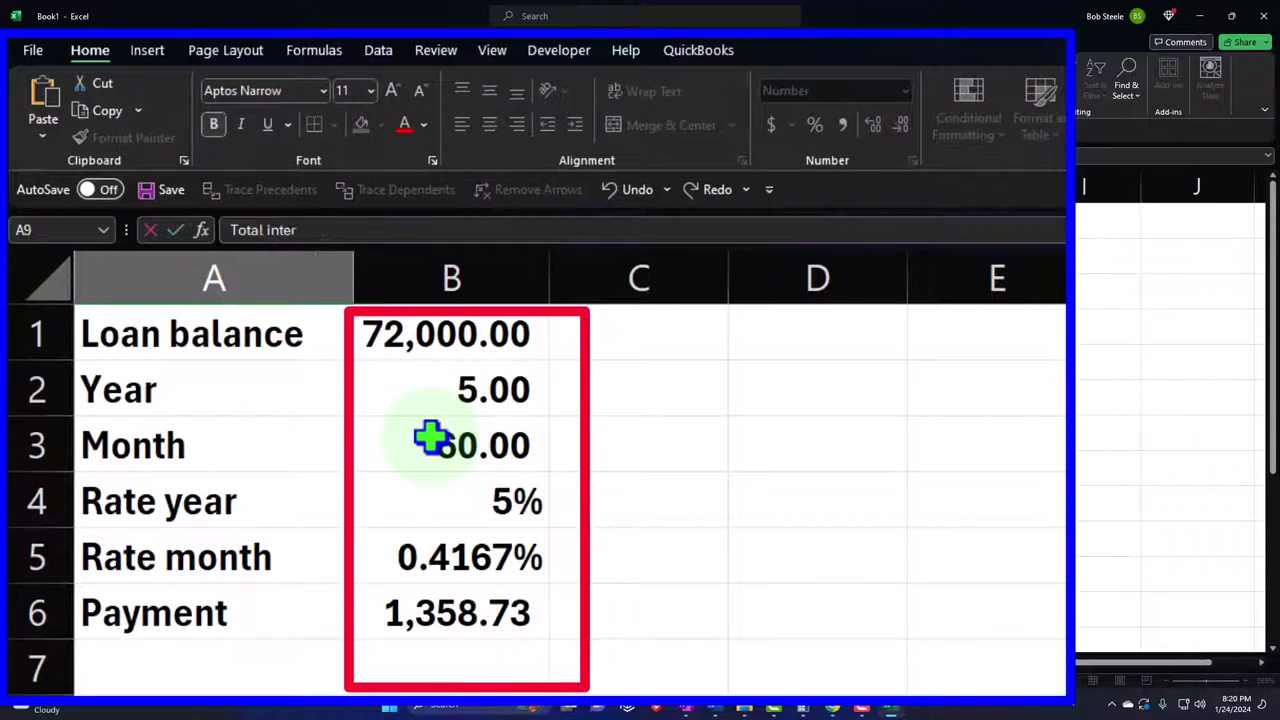
{"action": "type", "text": "est"}
{"action": "key", "text": "Tab"}
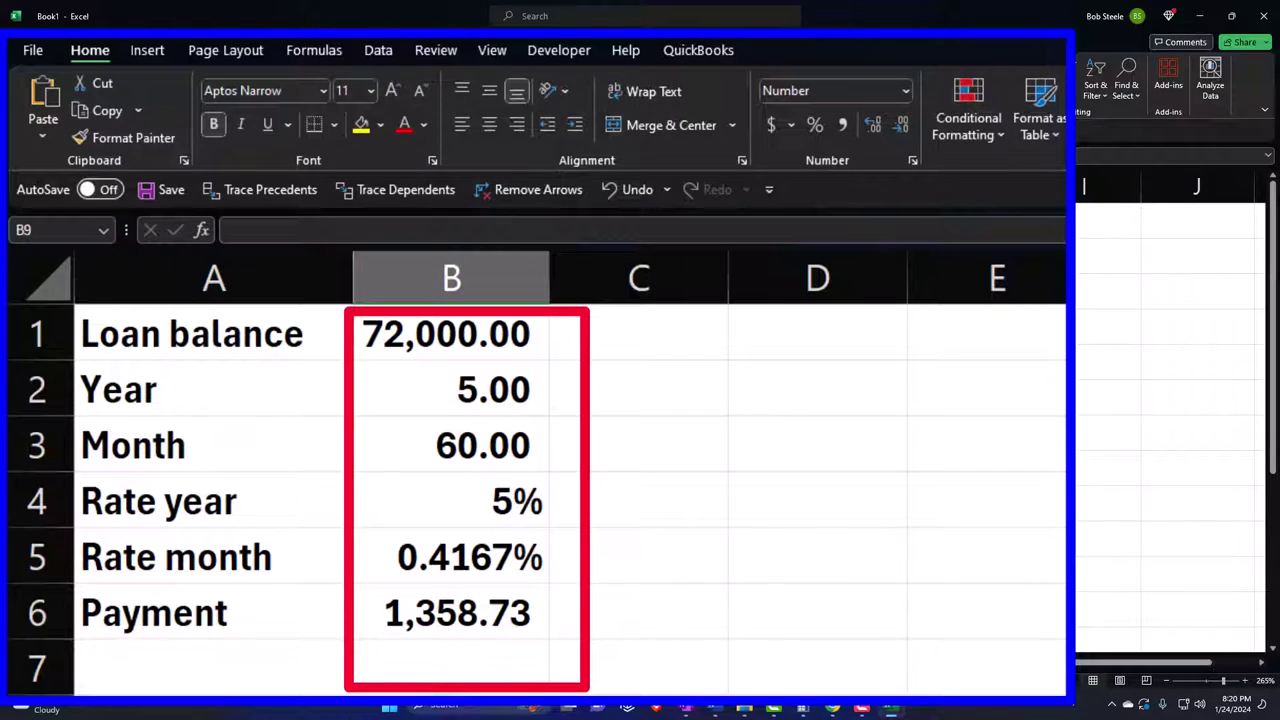
- Calculate the total interest in B9 with =B8-B1
{"action": "type", "text": "="}
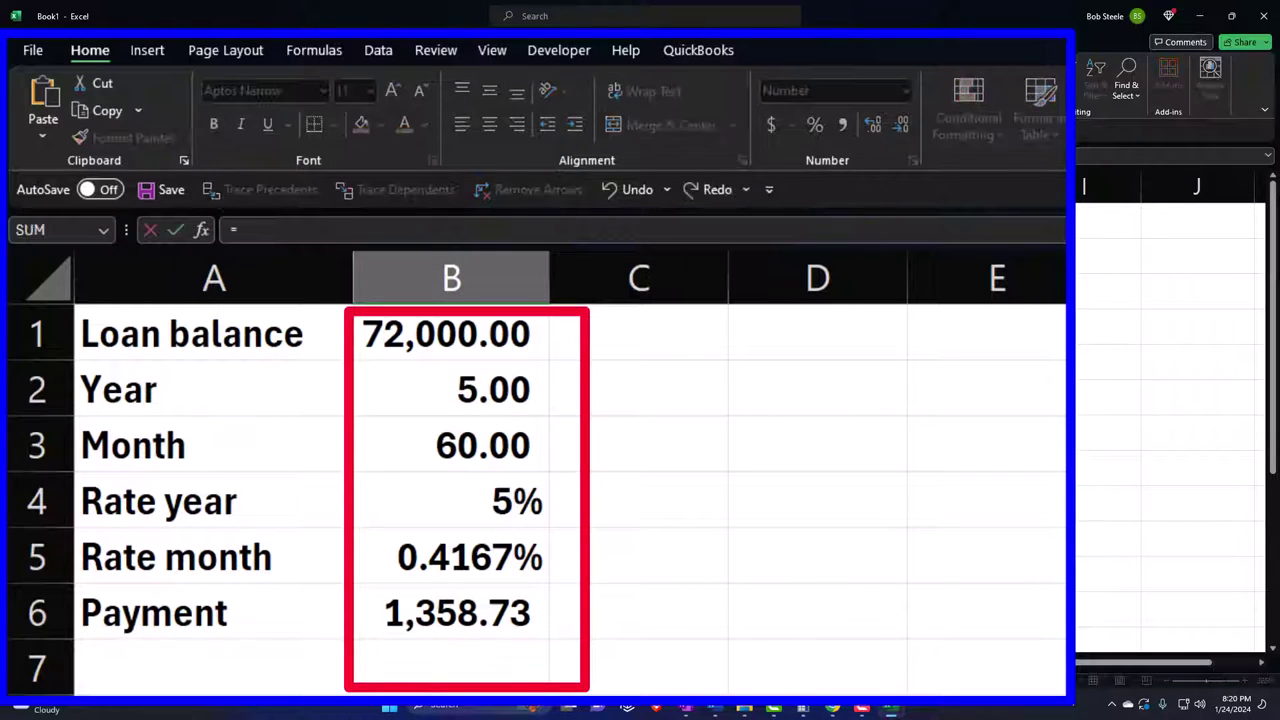
{"action": "key", "text": "Up"}
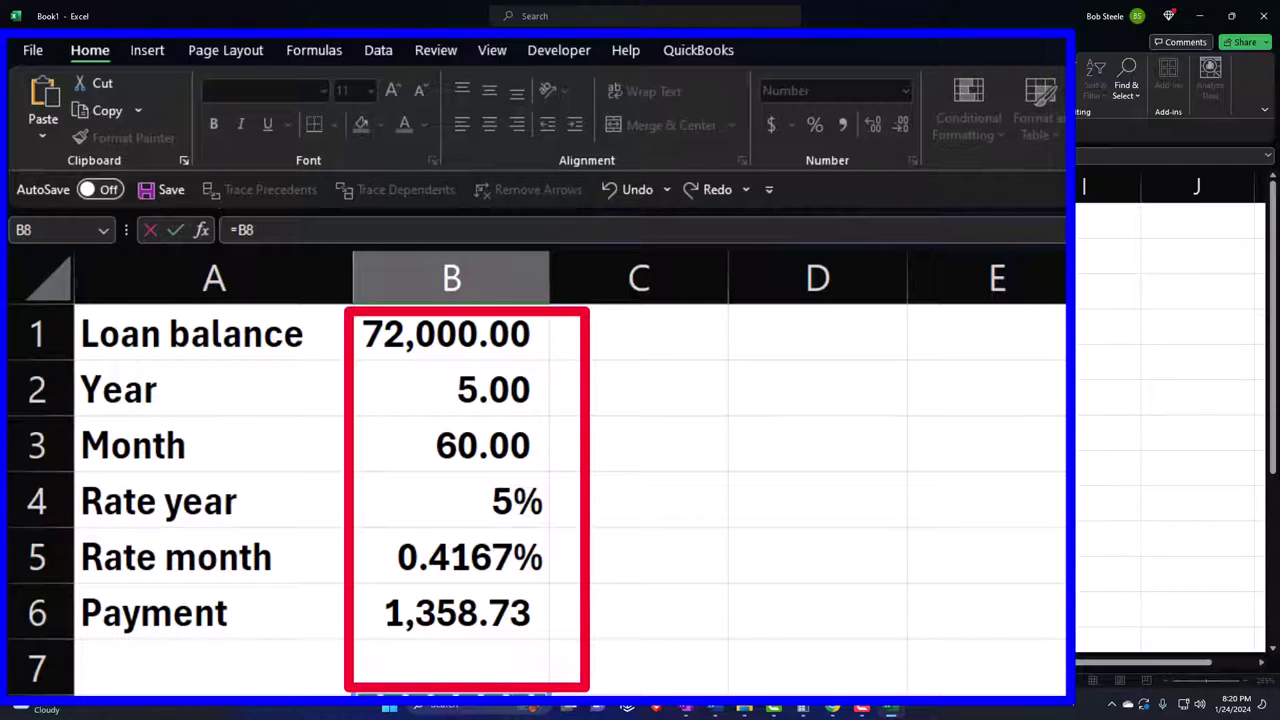
{"action": "type", "text": "-"}
{"action": "key", "text": "Up"}
{"action": "key", "text": "Up"}
{"action": "key", "text": "Up"}
{"action": "key", "text": "Up"}
{"action": "key", "text": "Up"}
{"action": "key", "text": "Up"}
{"action": "key", "text": "Up"}
{"action": "key", "text": "Up"}
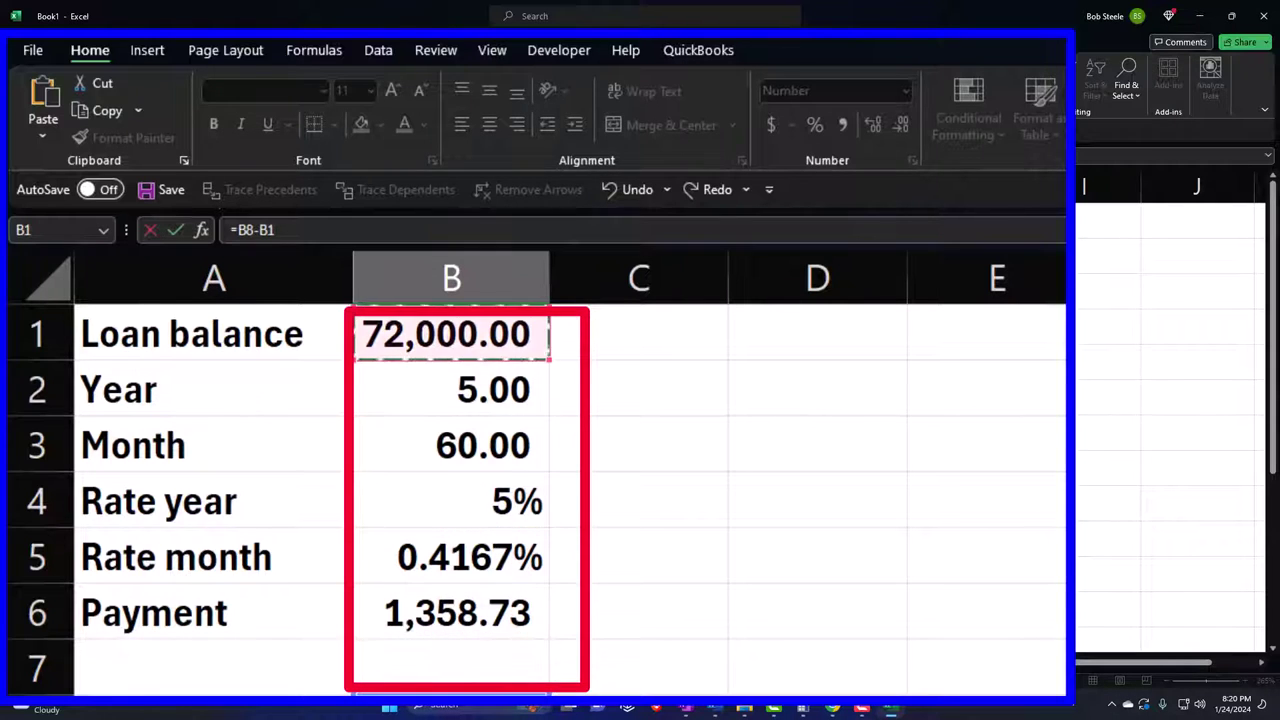
{"action": "key", "text": "Return"}
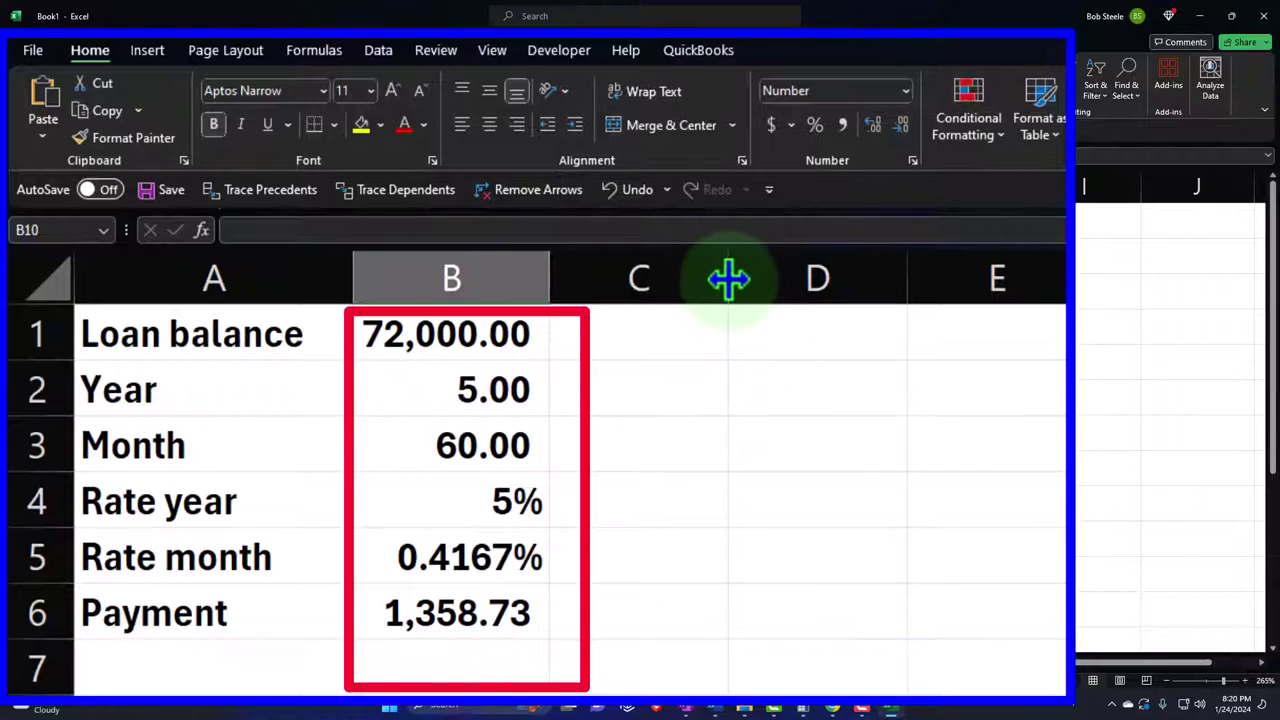
- Narrow column C to a thin spacer and enter the headings Years, Months, Payments and Interest in D2 through G2
{"action": "left_click_drag", "start_coordinate": [728, 279], "coordinate": [587, 288]}
{"action": "left_click", "coordinate": [685, 343]}
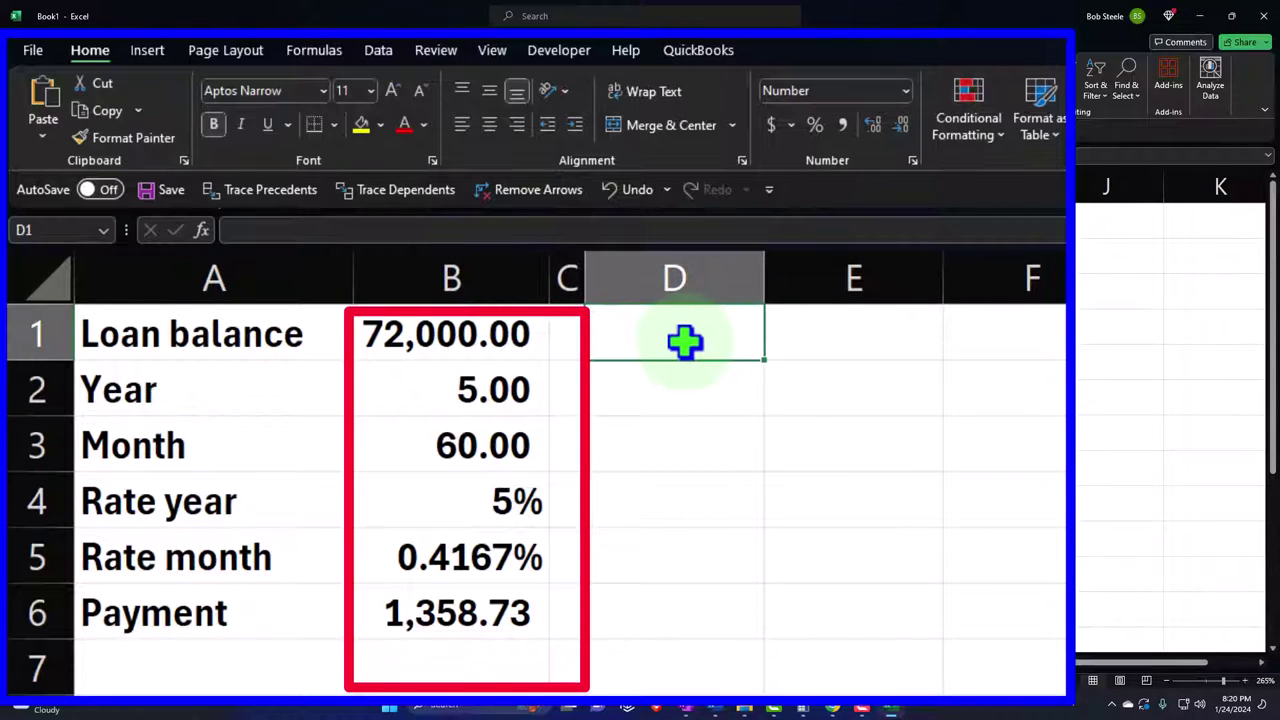
{"action": "key", "text": "Down"}
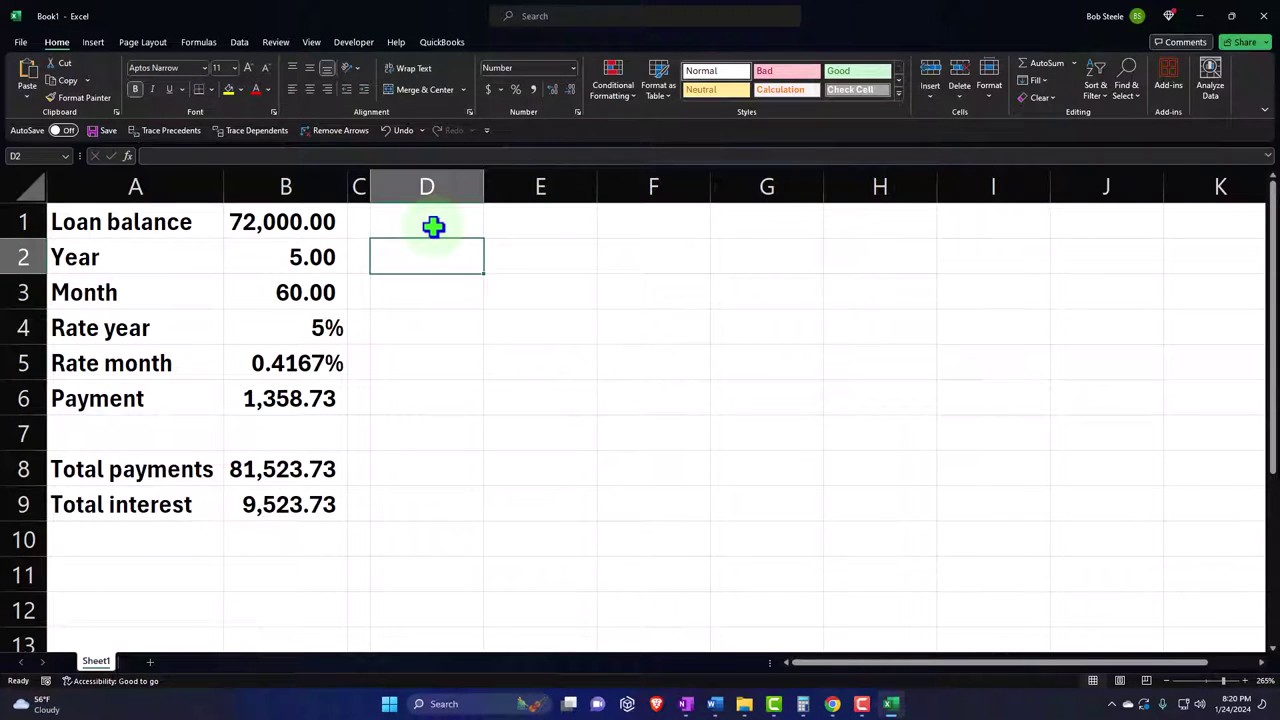
{"action": "type", "text": "Years"}
{"action": "key", "text": "Tab"}
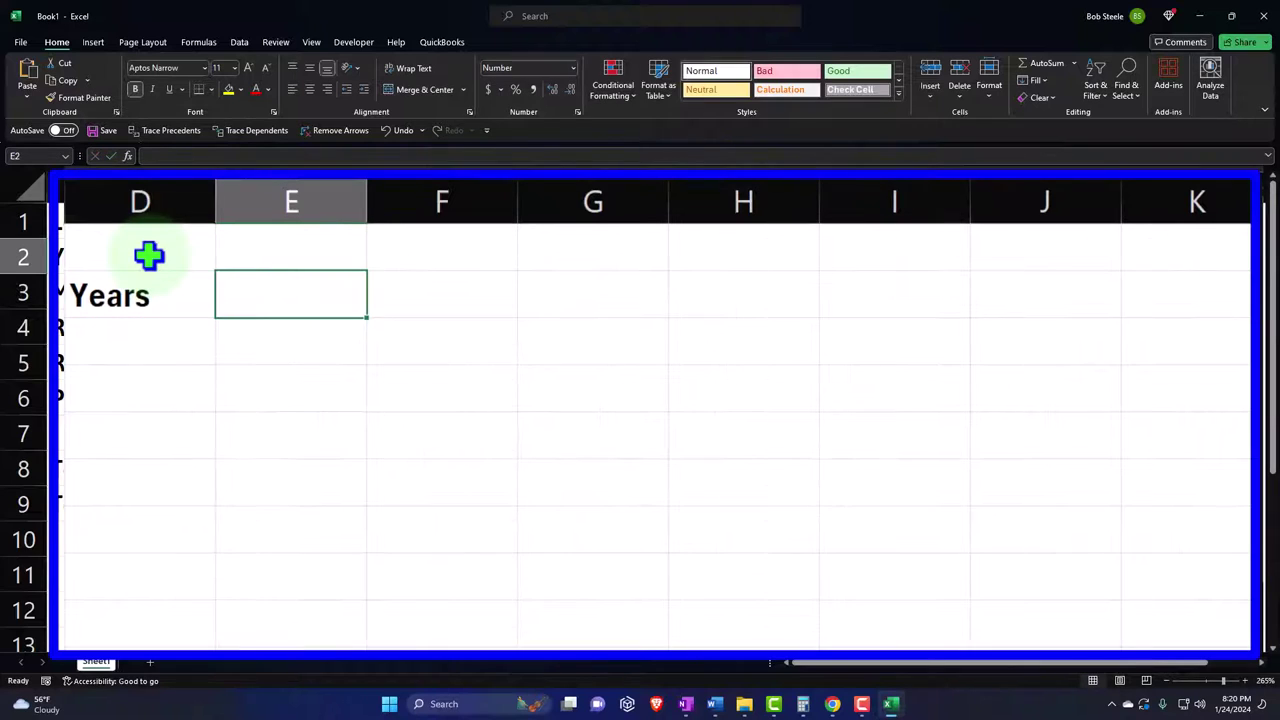
{"action": "type", "text": "Months"}
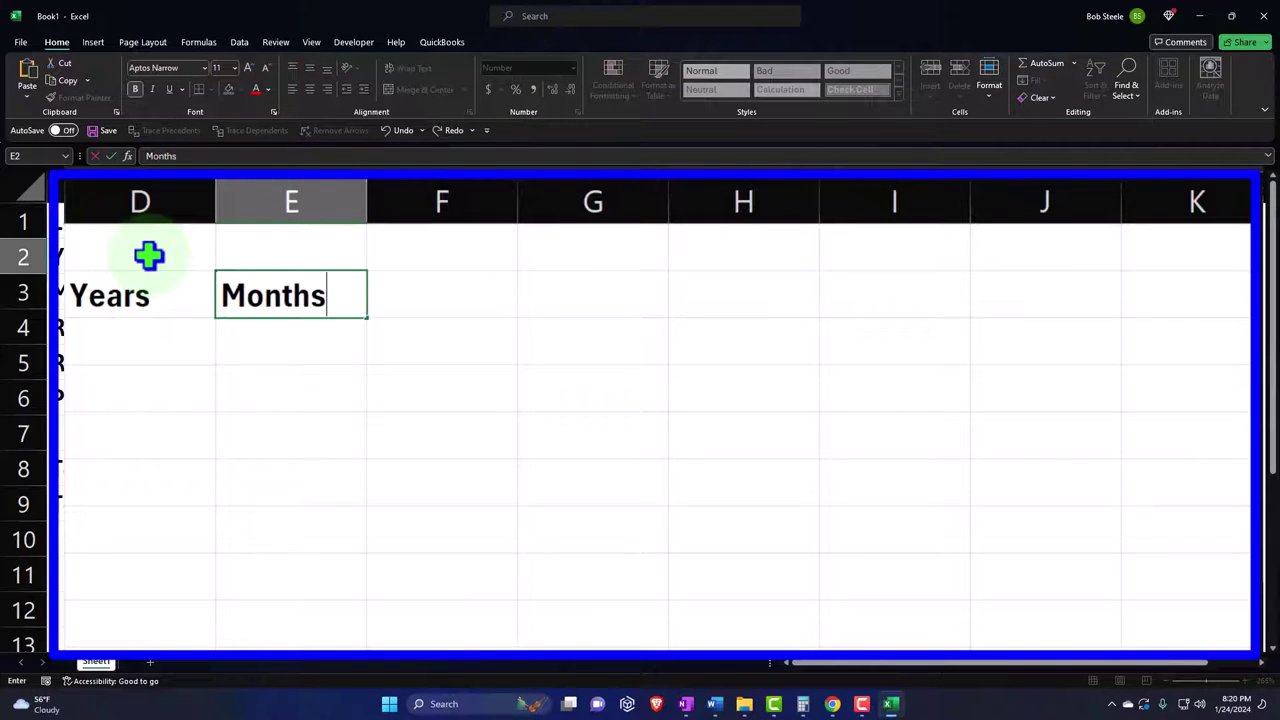
{"action": "key", "text": "Tab"}
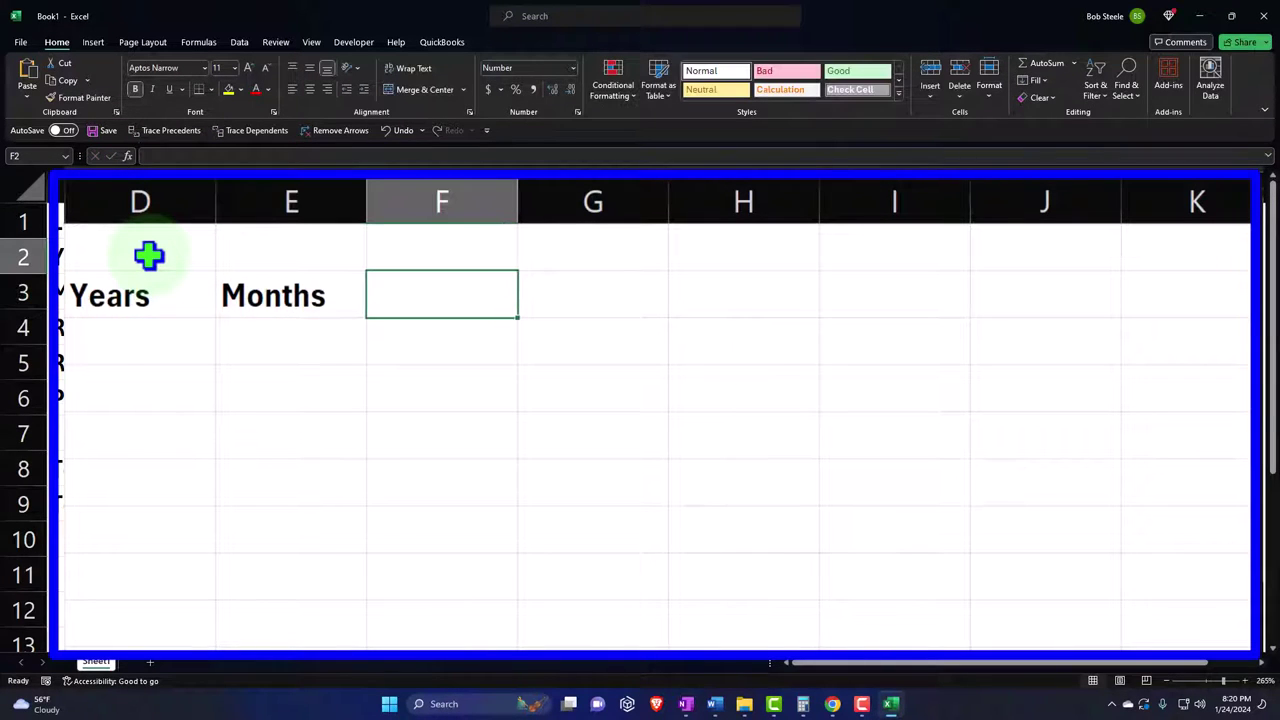
{"action": "type", "text": "Payme"}
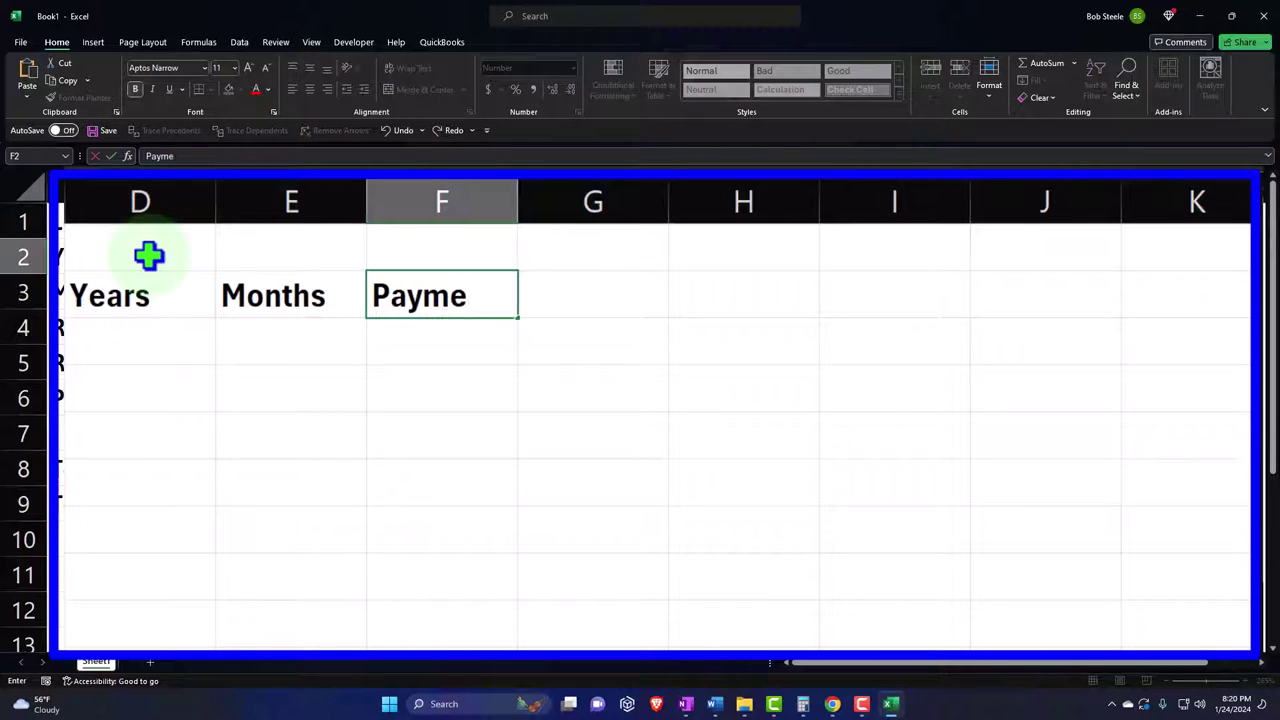
{"action": "type", "text": "nts"}
{"action": "key", "text": "Tab"}
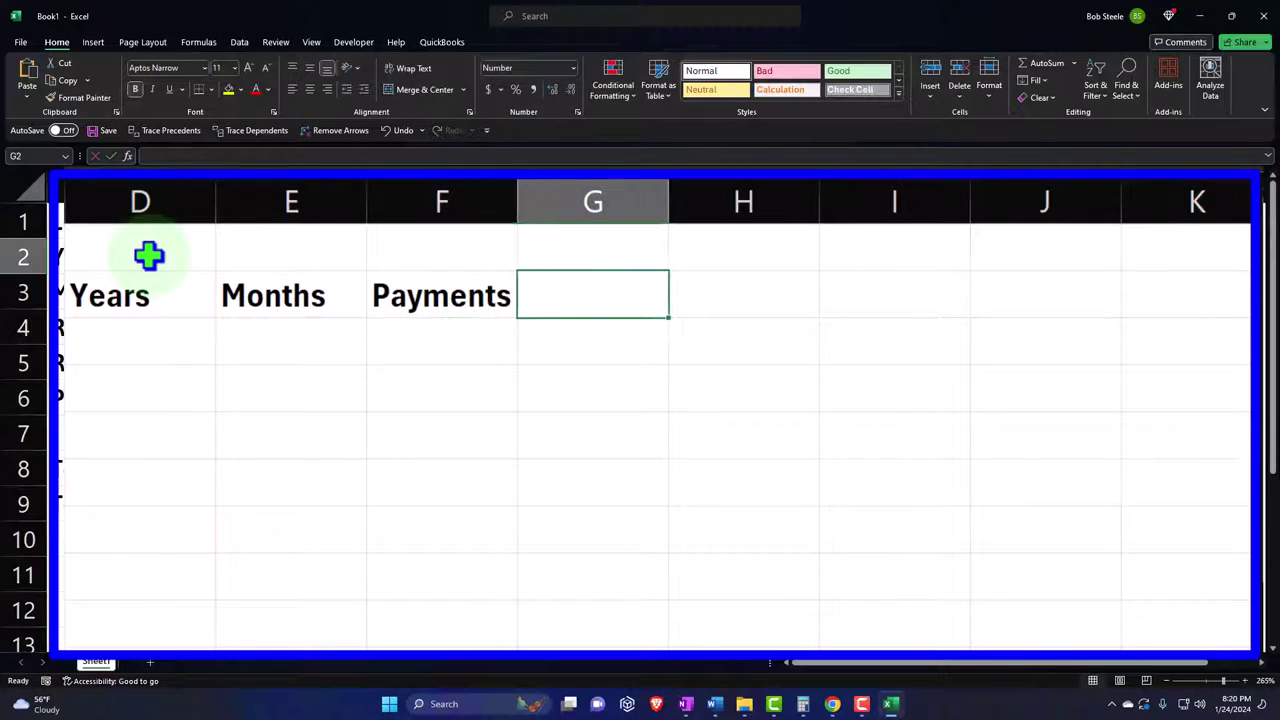
{"action": "type", "text": "Interest"}
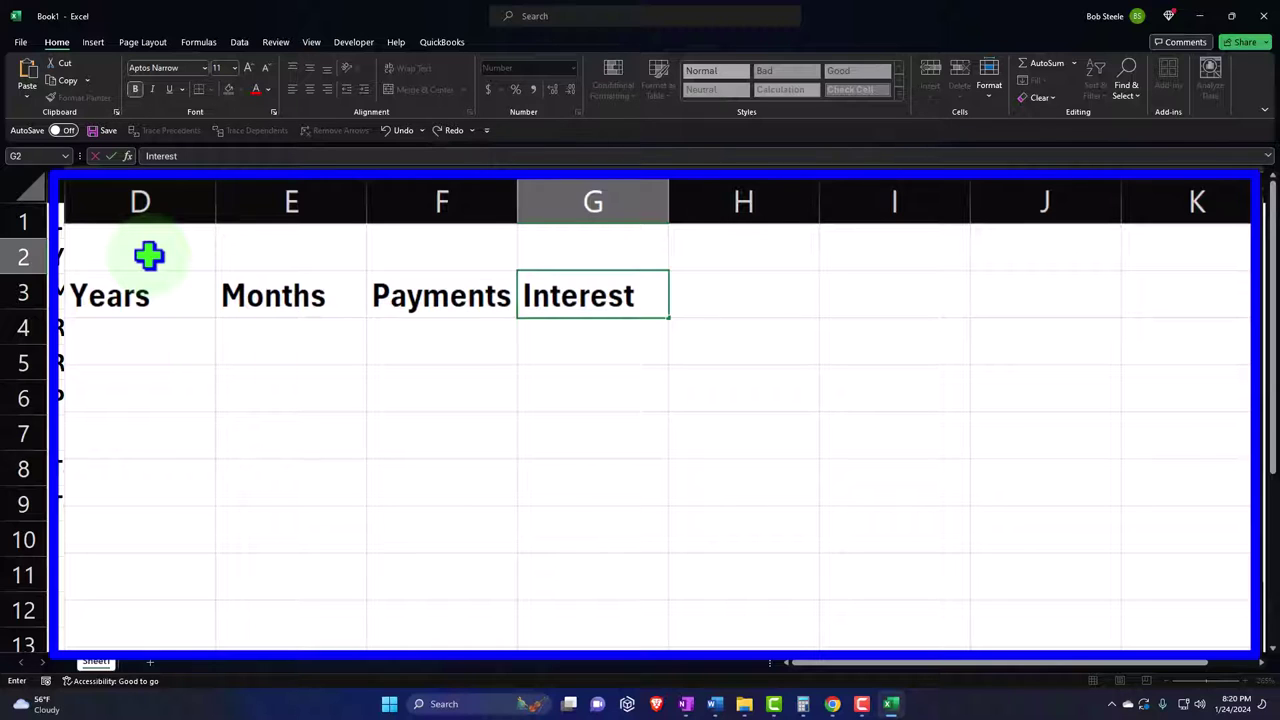
{"action": "key", "text": "Tab"}
- Enter the two-row heading "Loan" in H1 and "Reduction" in H2
{"action": "key", "text": "Up"}
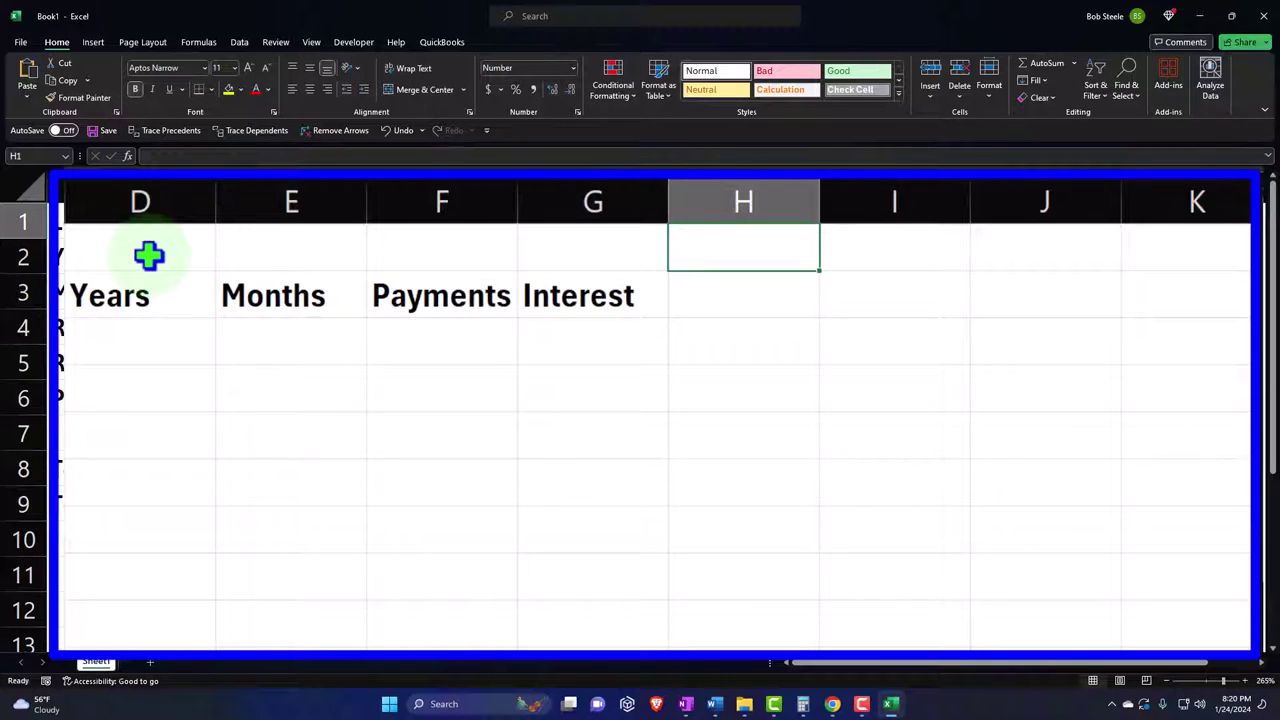
{"action": "type", "text": "Loan"}
{"action": "key", "text": "Return"}
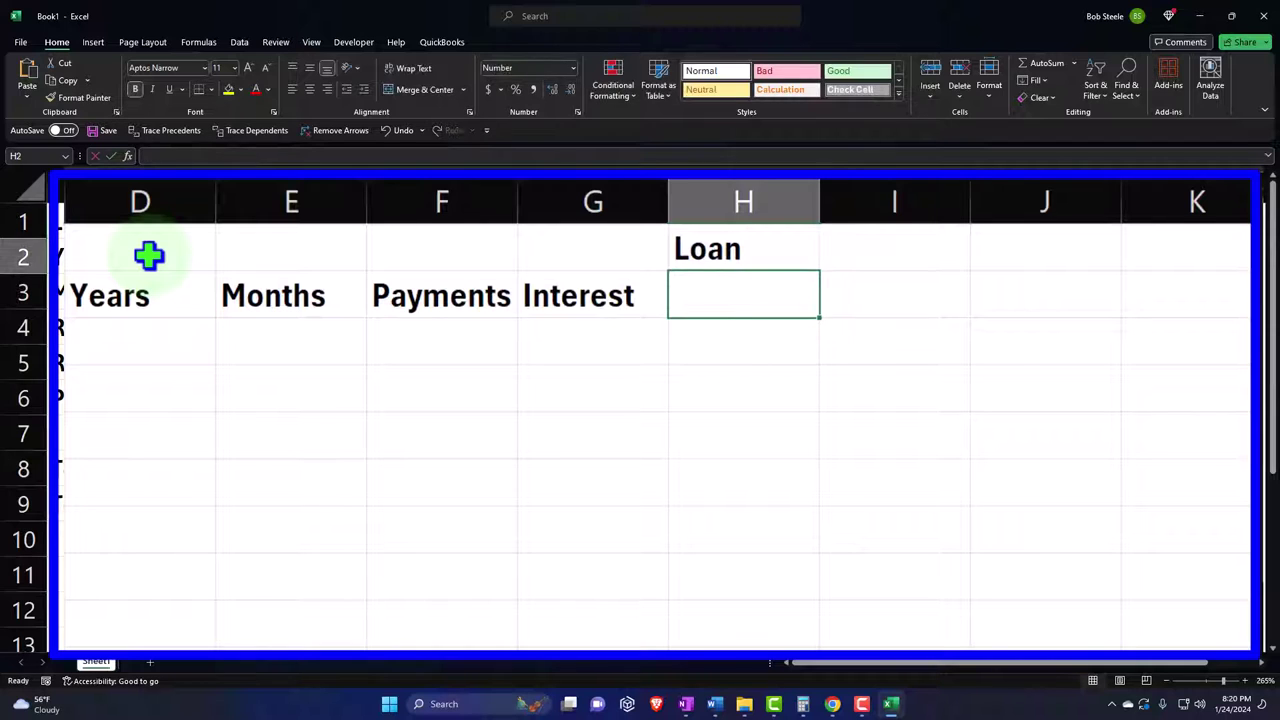
{"action": "type", "text": "Reduction"}
{"action": "key", "text": "Tab"}
- Enter the two-row heading "Loan" in I1 and "Balance" in I2
{"action": "key", "text": "Up"}
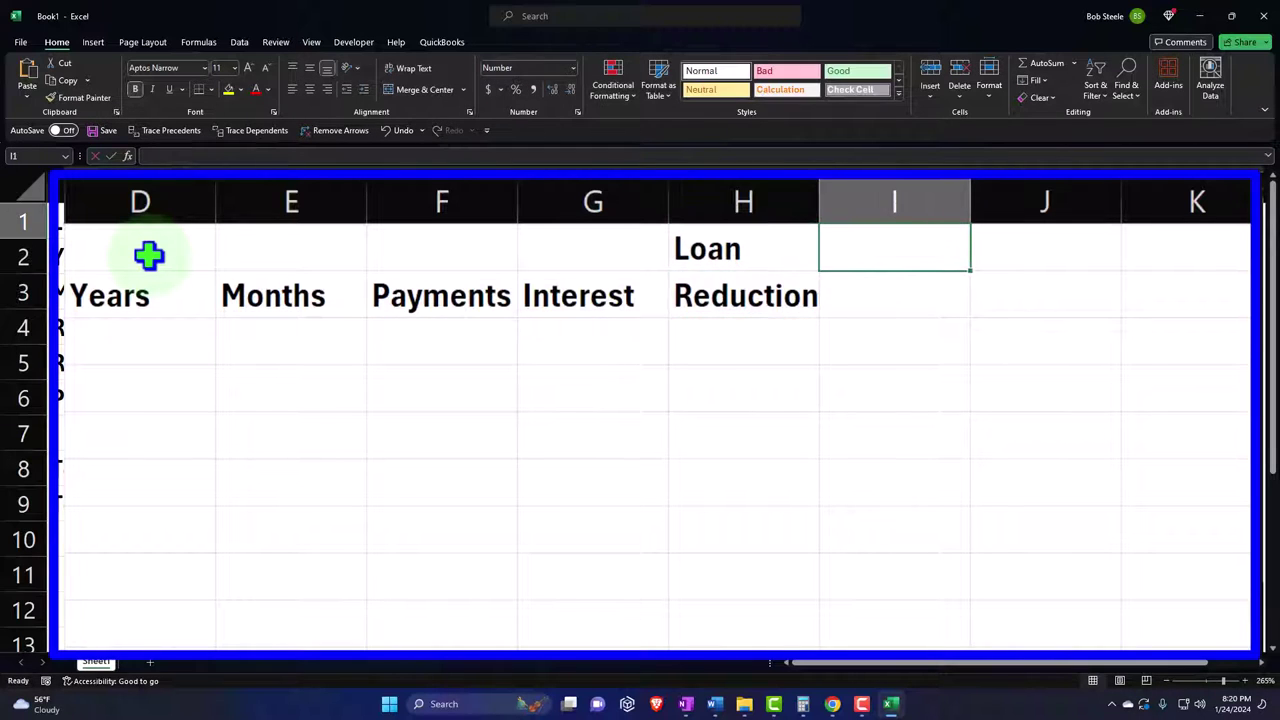
{"action": "type", "text": "Loan"}
{"action": "key", "text": "Return"}
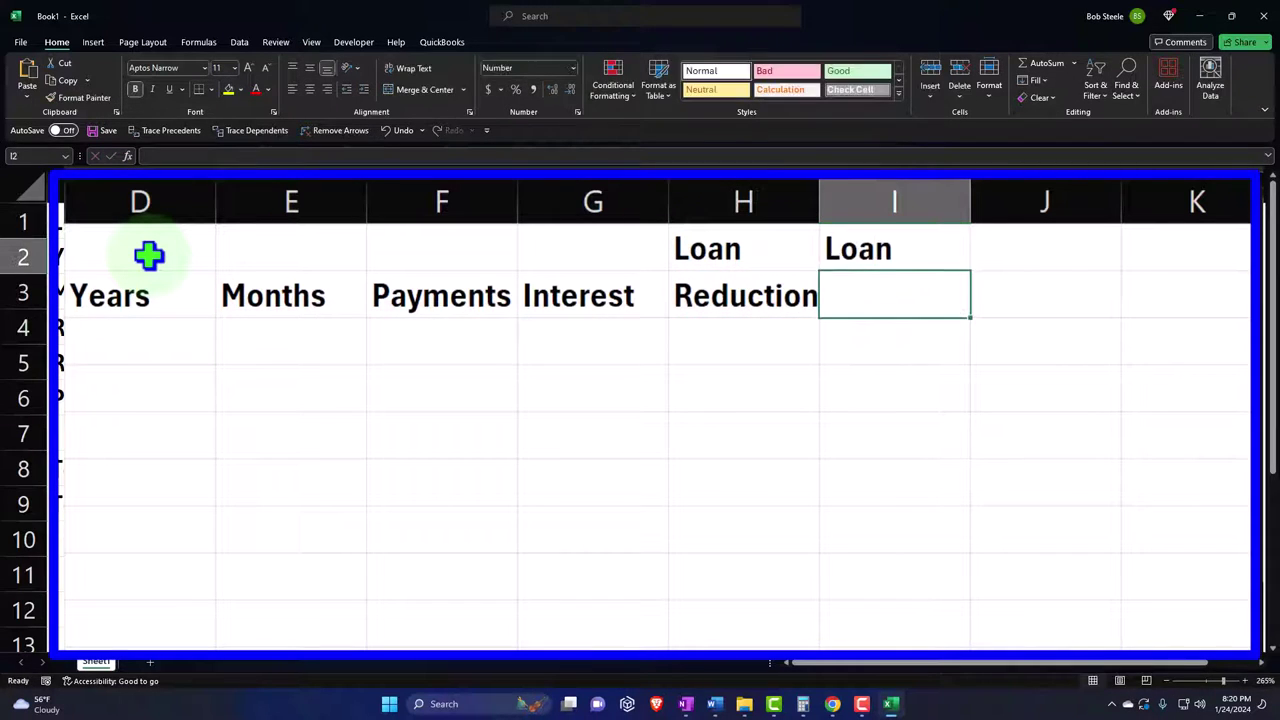
{"action": "type", "text": "Balance"}
{"action": "key", "text": "Return"}
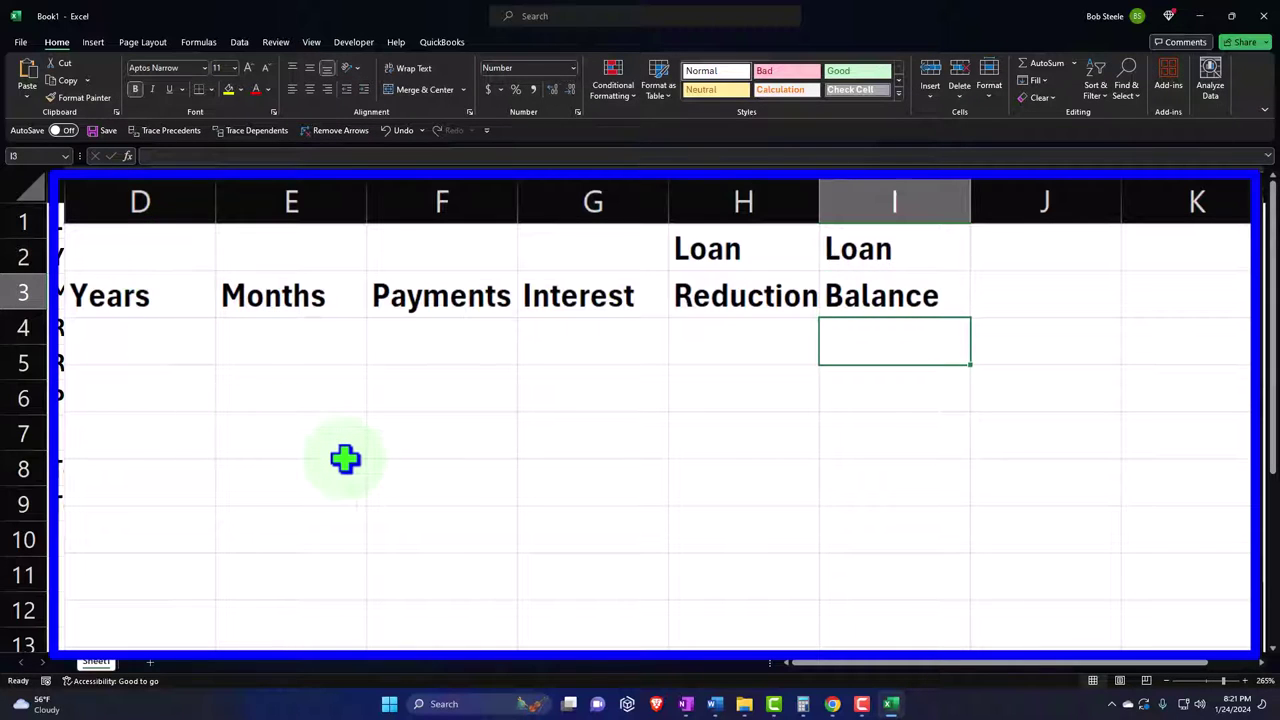
- Try the heading "Loan Reduction" with wrapped text in the single cell H1, and undo both changes
{"action": "left_click", "coordinate": [722, 337]}
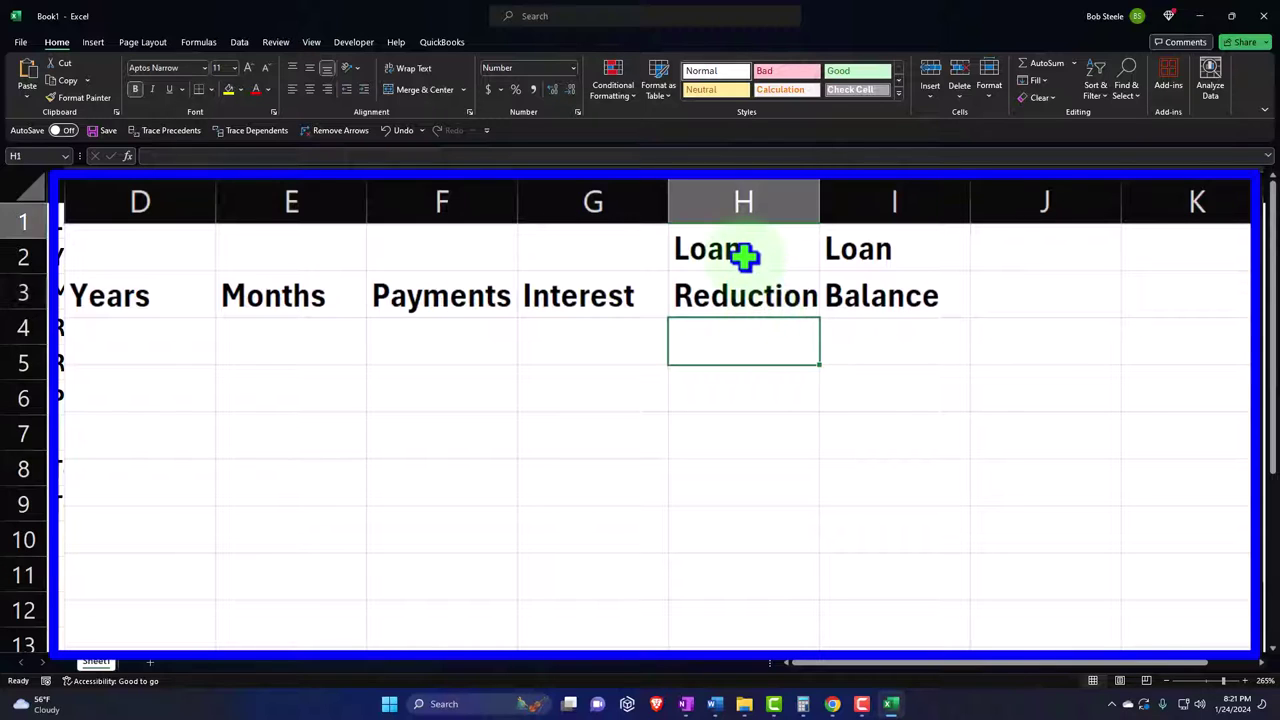
{"action": "left_click_drag", "start_coordinate": [743, 257], "coordinate": [741, 280]}
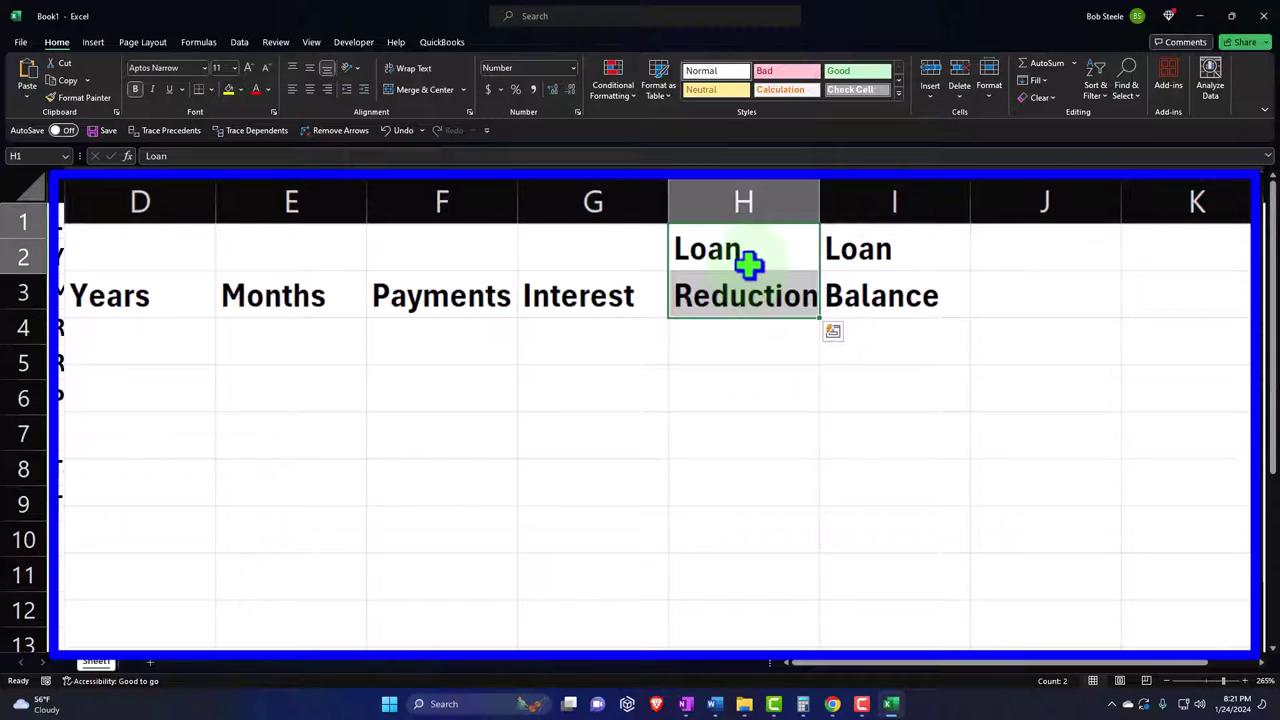
{"action": "double_click", "coordinate": [768, 253]}
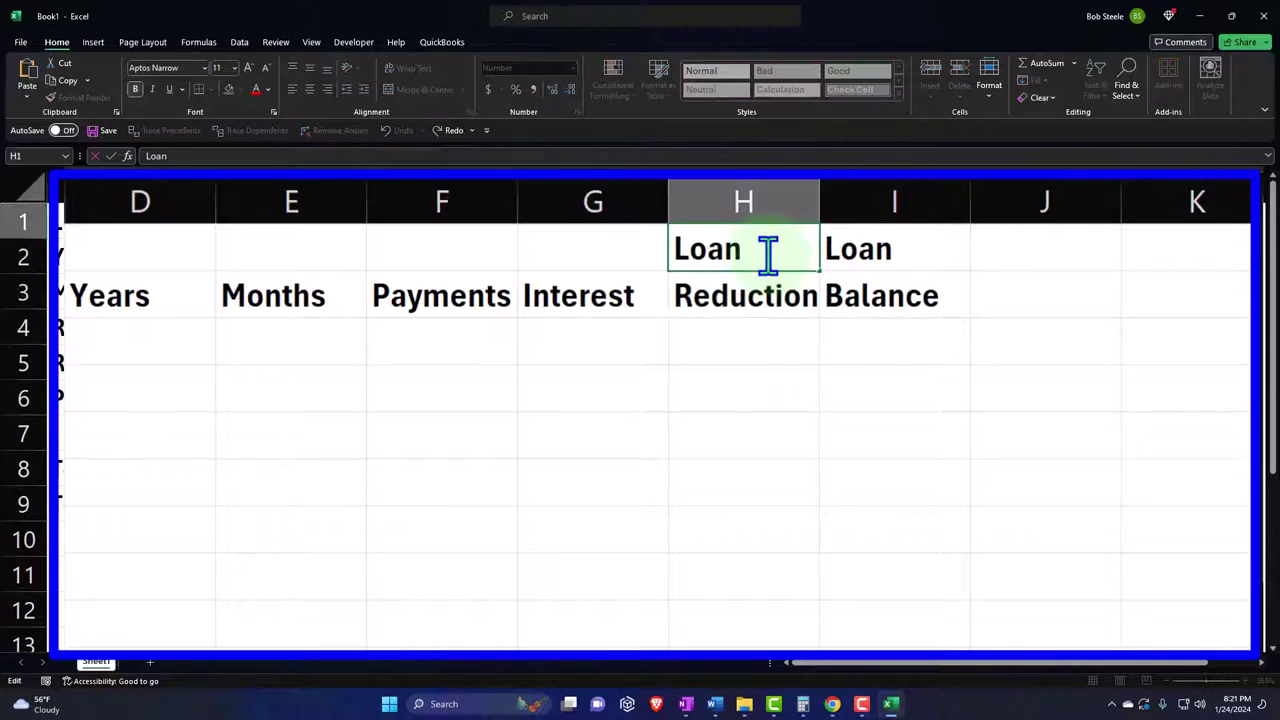
{"action": "type", "text": "Reduction"}
{"action": "key", "text": "Return"}
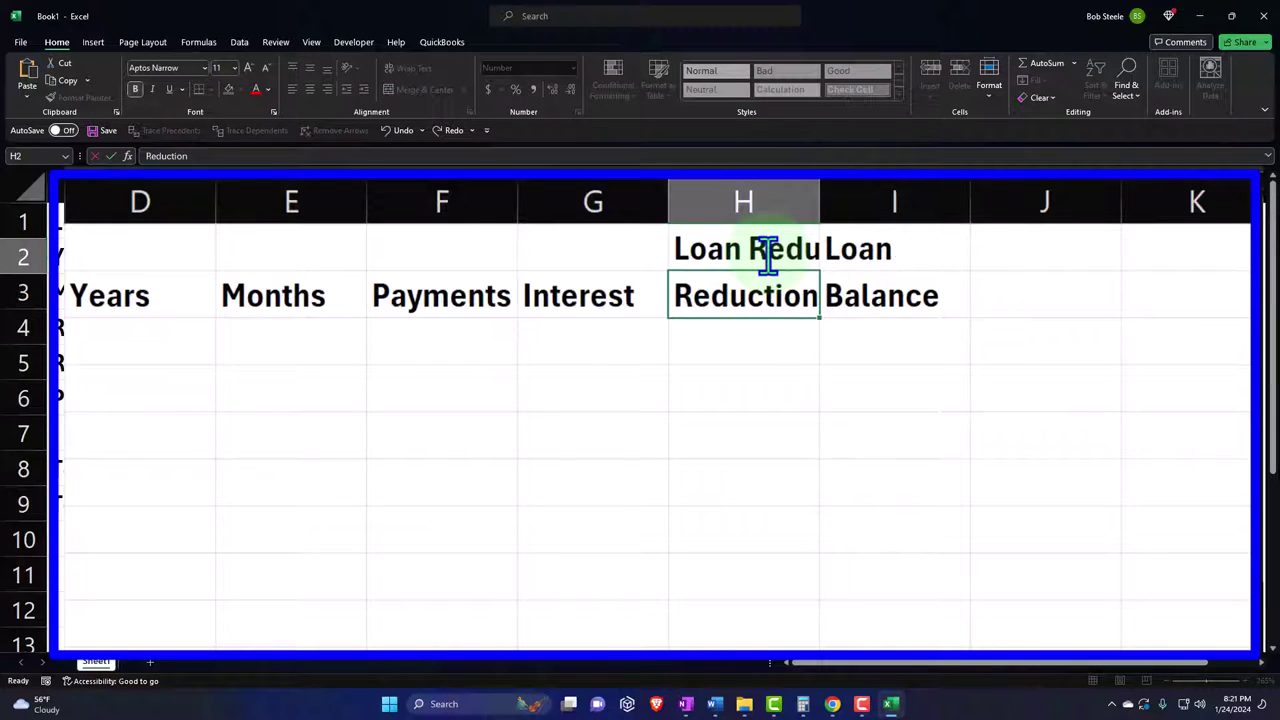
{"action": "left_click", "coordinate": [768, 255]}
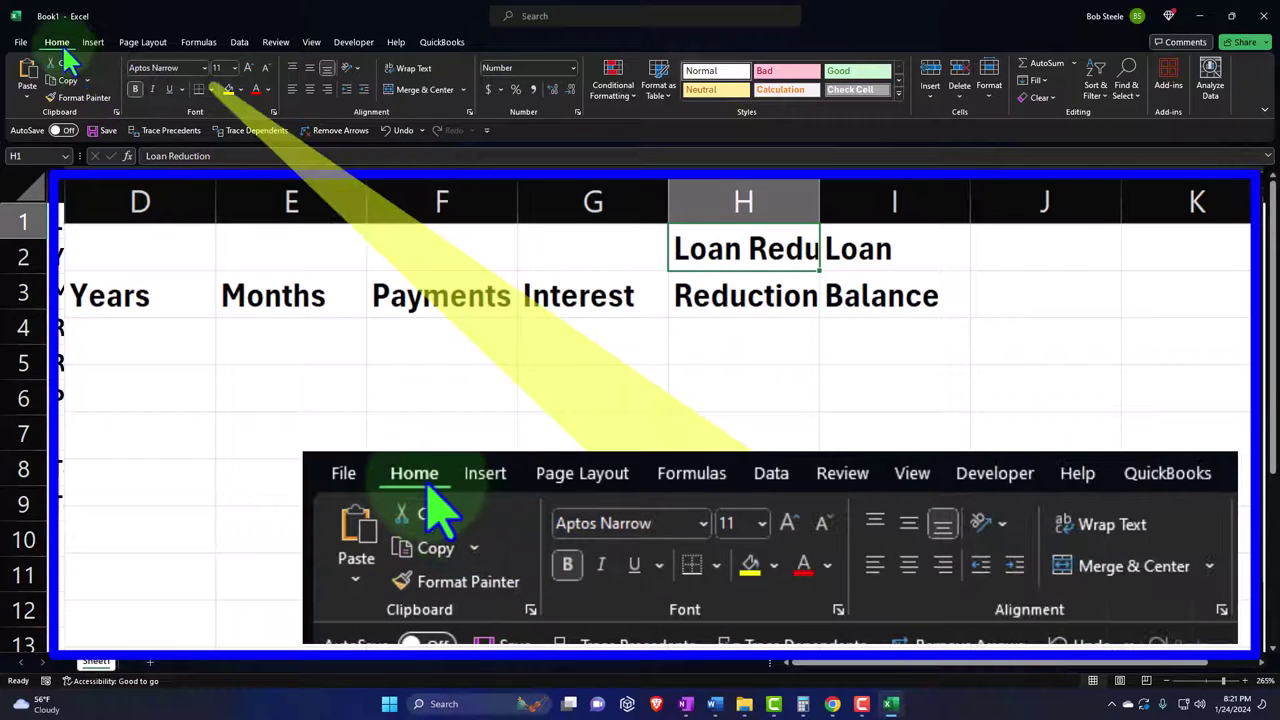
{"action": "left_click", "coordinate": [398, 66]}
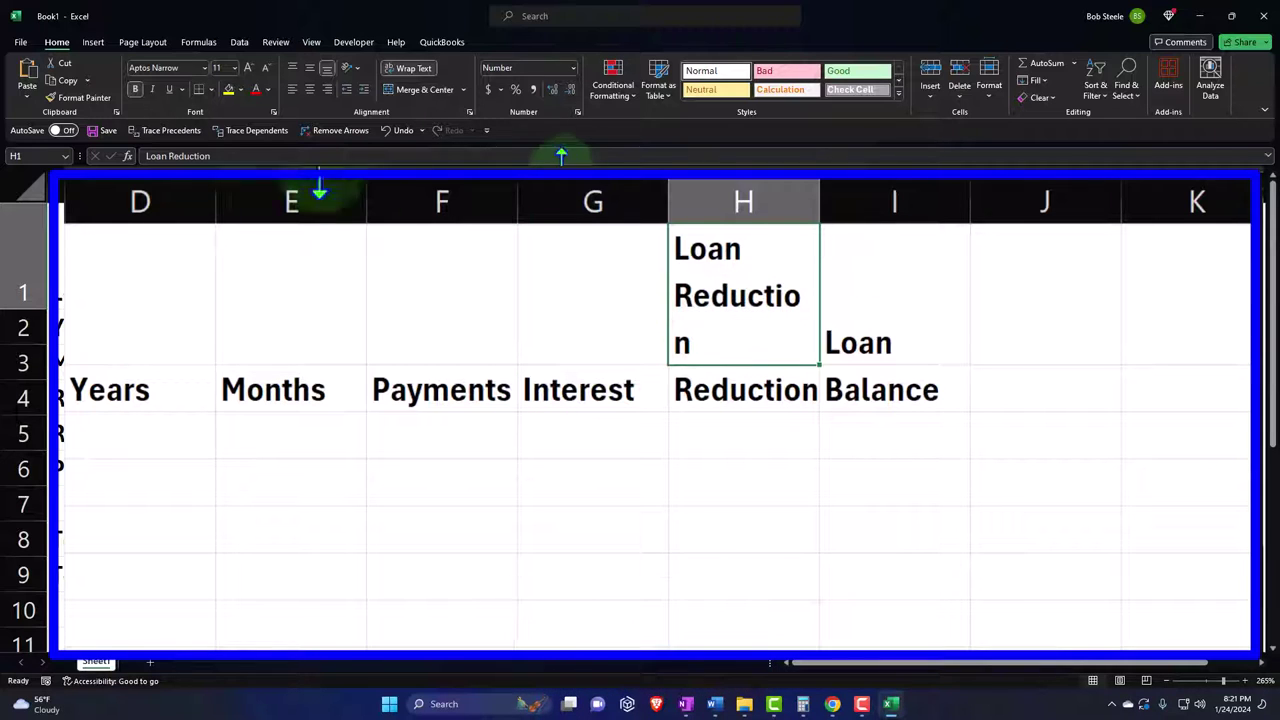
{"action": "left_click", "coordinate": [390, 132]}
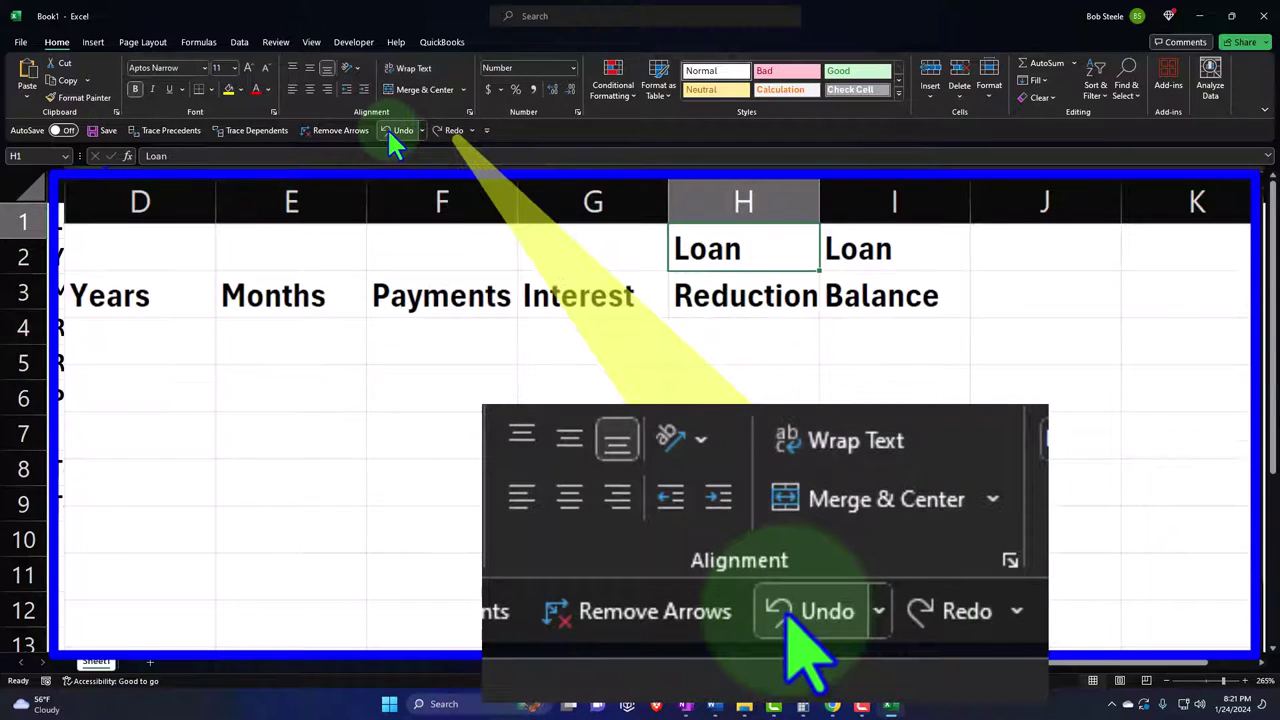
{"action": "left_click_drag", "start_coordinate": [751, 257], "coordinate": [752, 298]}
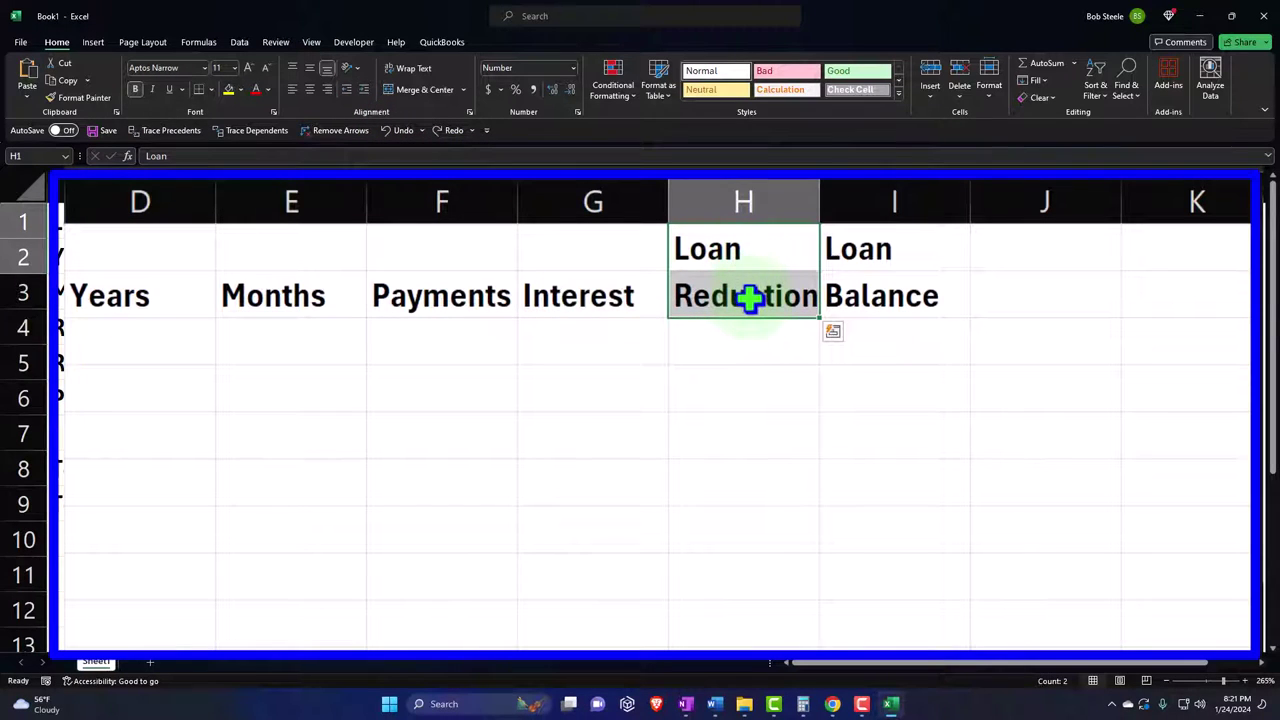
{"action": "left_click", "coordinate": [750, 297]}
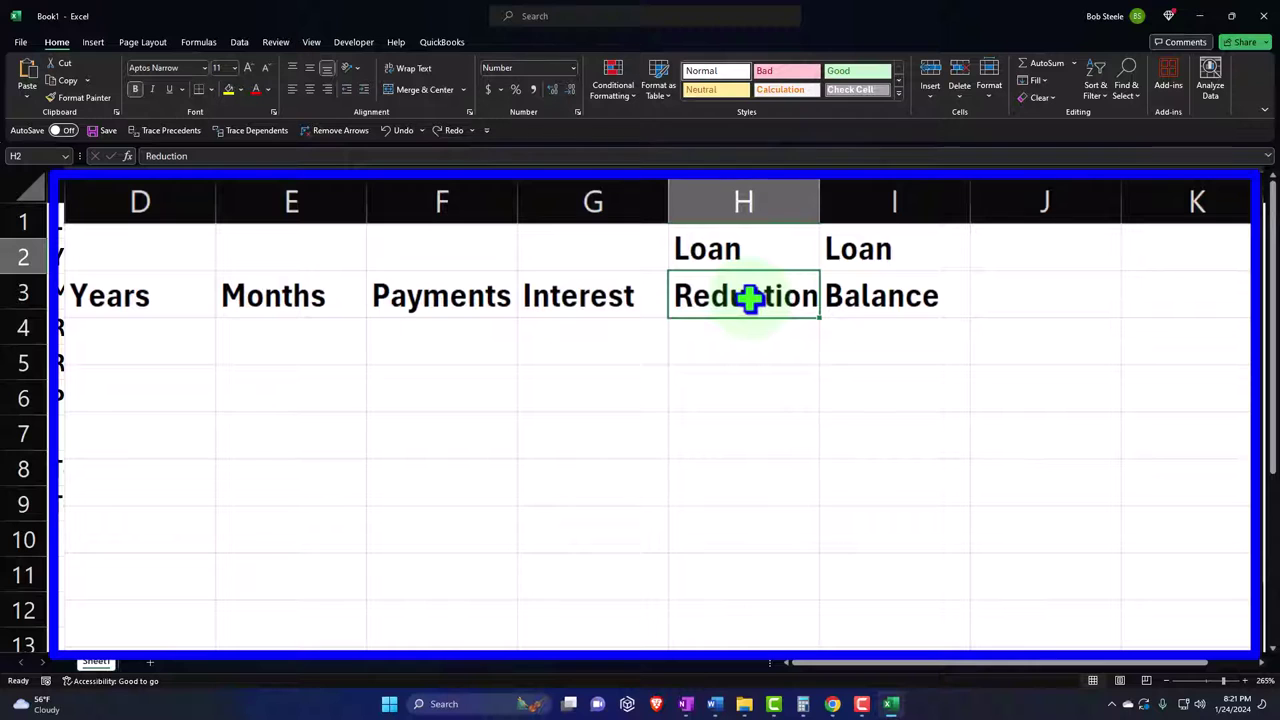
- Format the heading cells D1:I2 with a black fill, white font and centred text
{"action": "left_click_drag", "start_coordinate": [195, 245], "coordinate": [891, 294]}
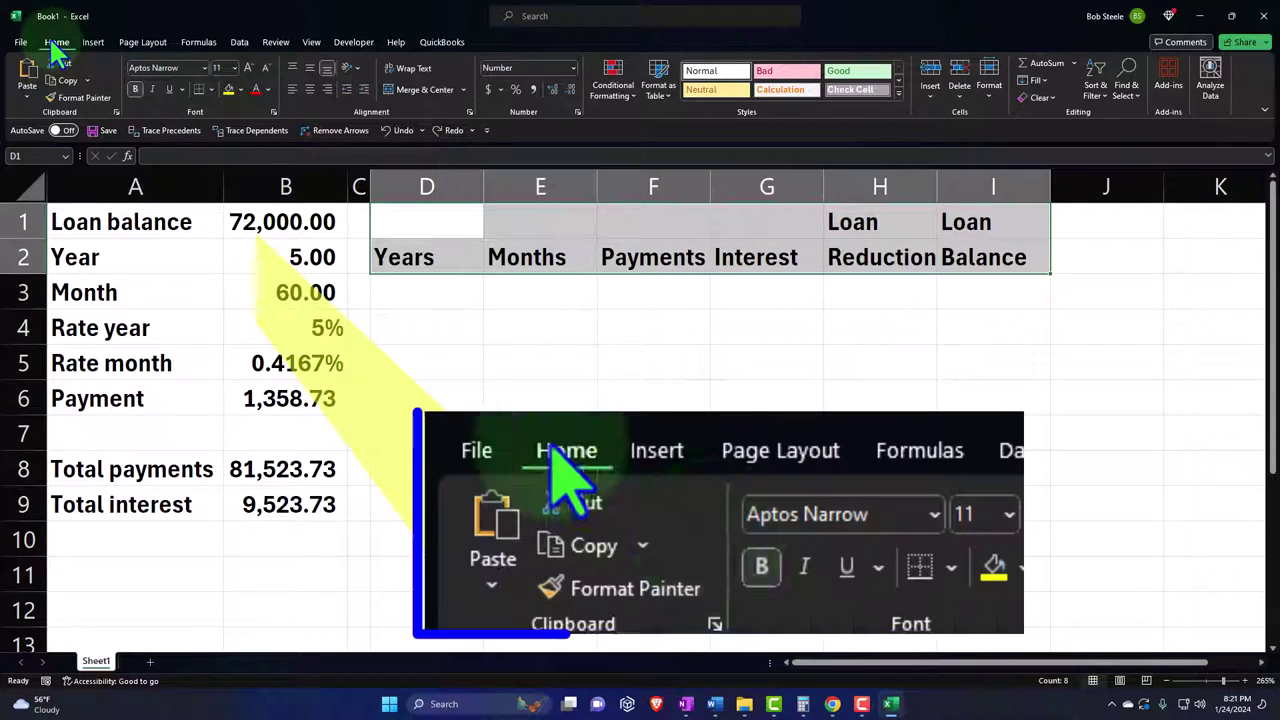
{"action": "left_click", "coordinate": [240, 90]}
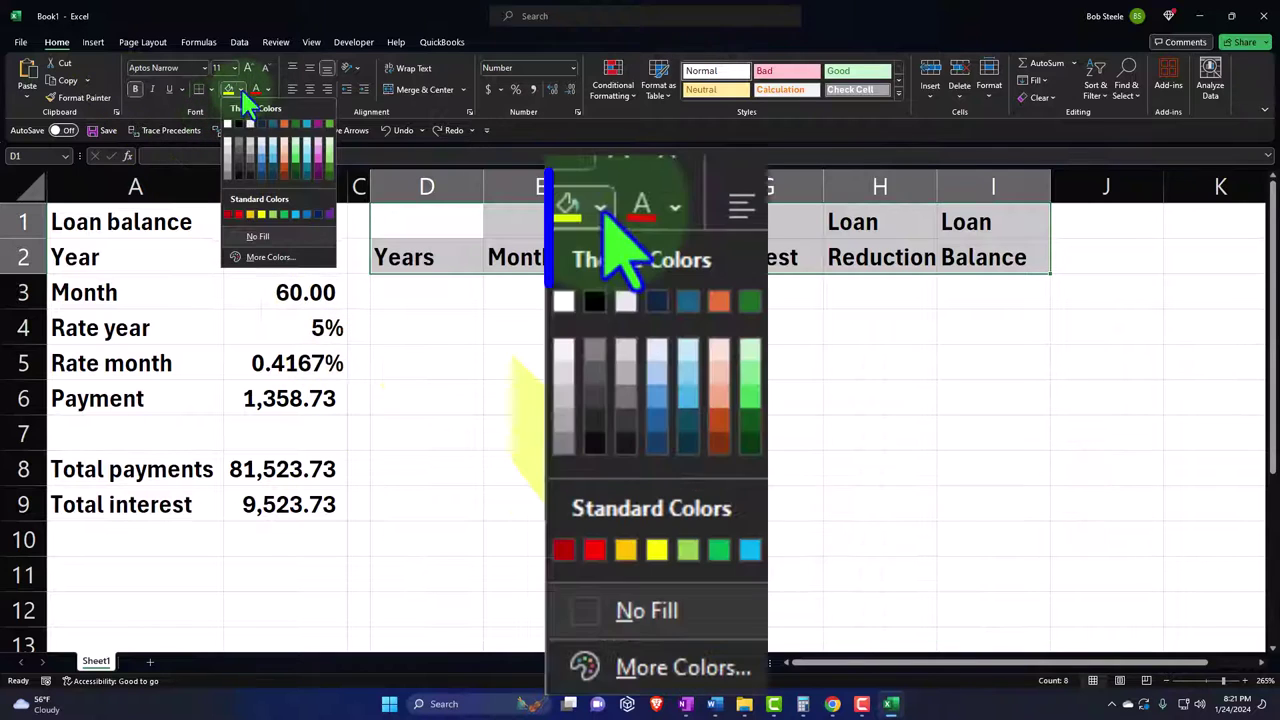
{"action": "left_click", "coordinate": [238, 123]}
{"action": "left_click", "coordinate": [310, 88]}
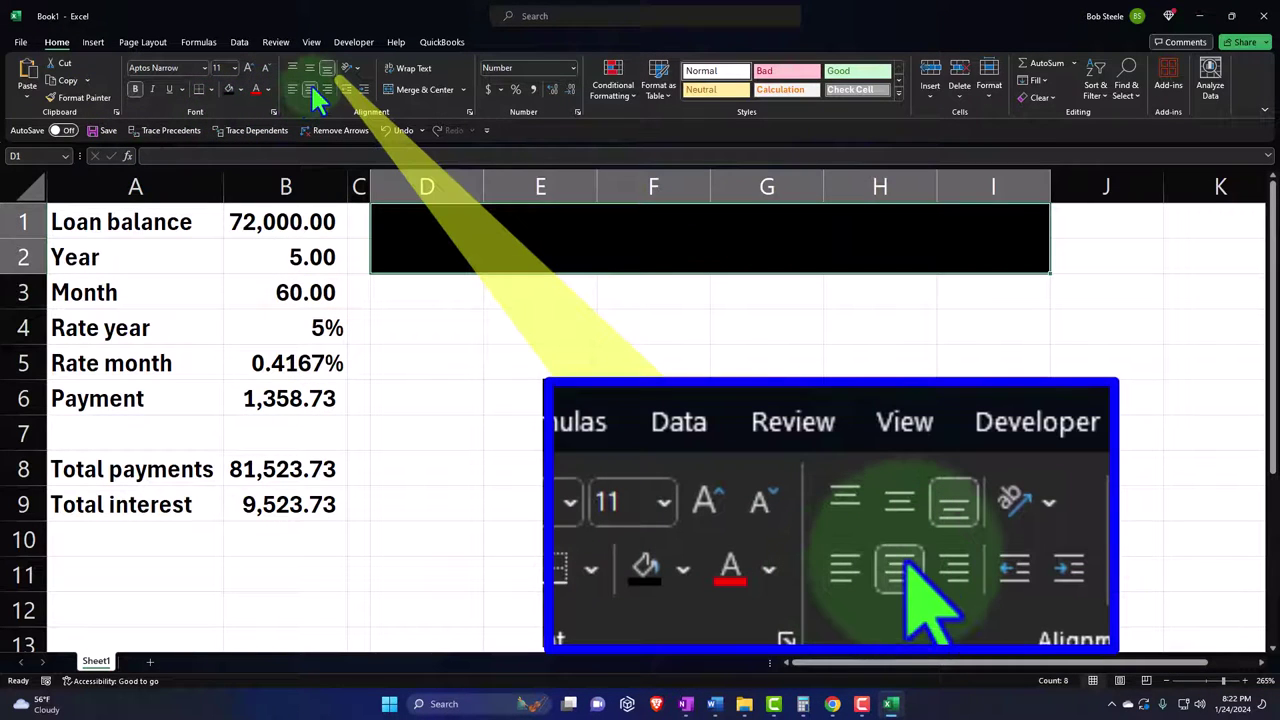
{"action": "left_click", "coordinate": [267, 89]}
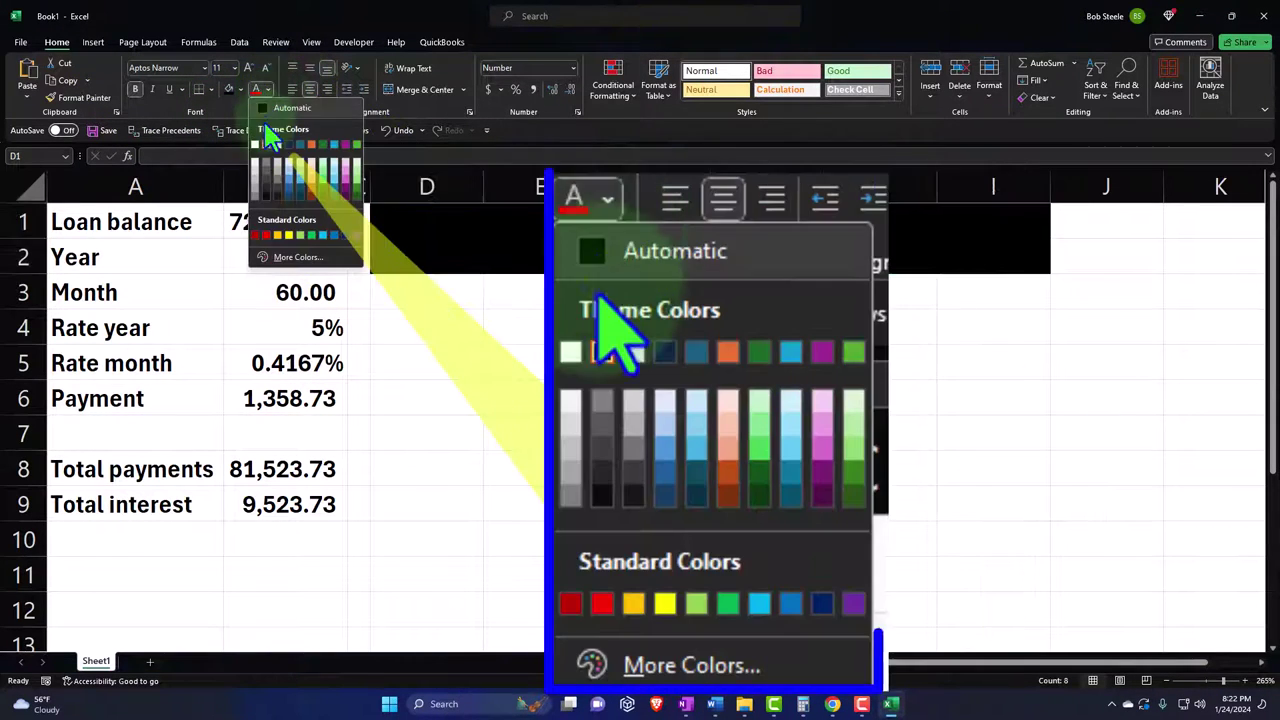
{"action": "left_click", "coordinate": [257, 146]}
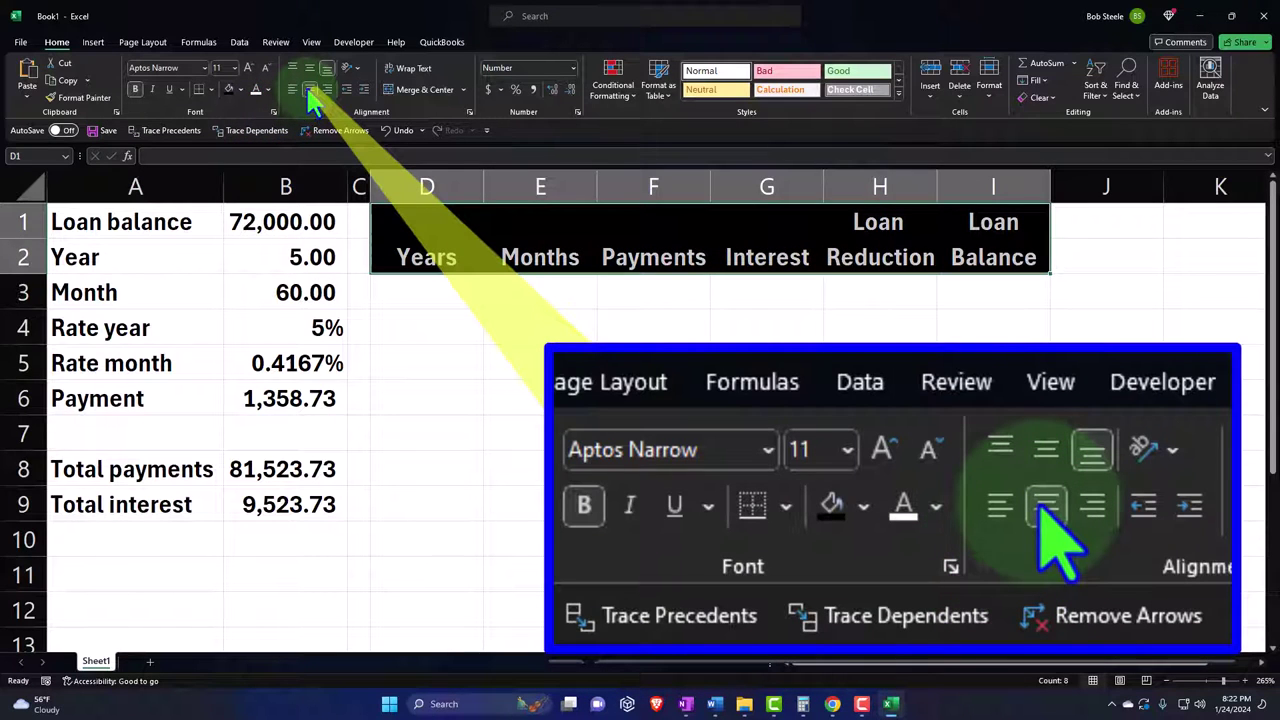
{"action": "left_click", "coordinate": [563, 316]}
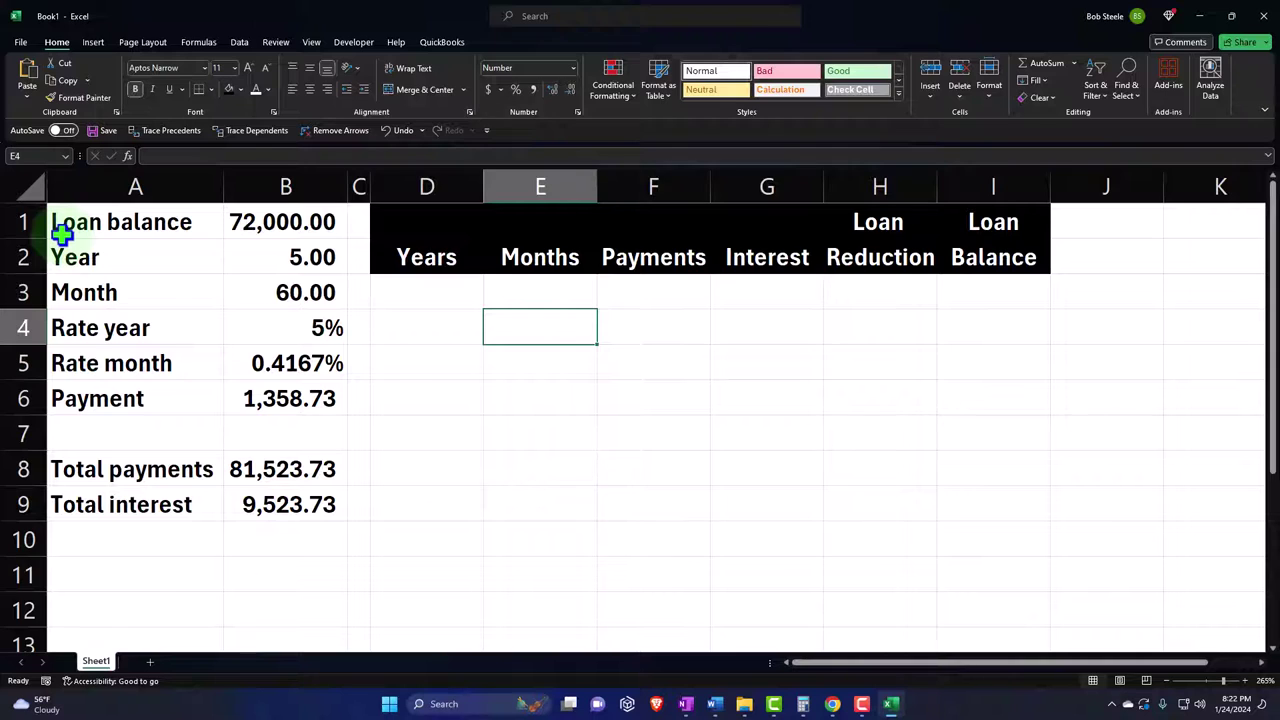
- Enter 0 and 1 in E3 and E4 under Months and extend the series down to month 60
{"action": "left_click", "coordinate": [417, 296]}
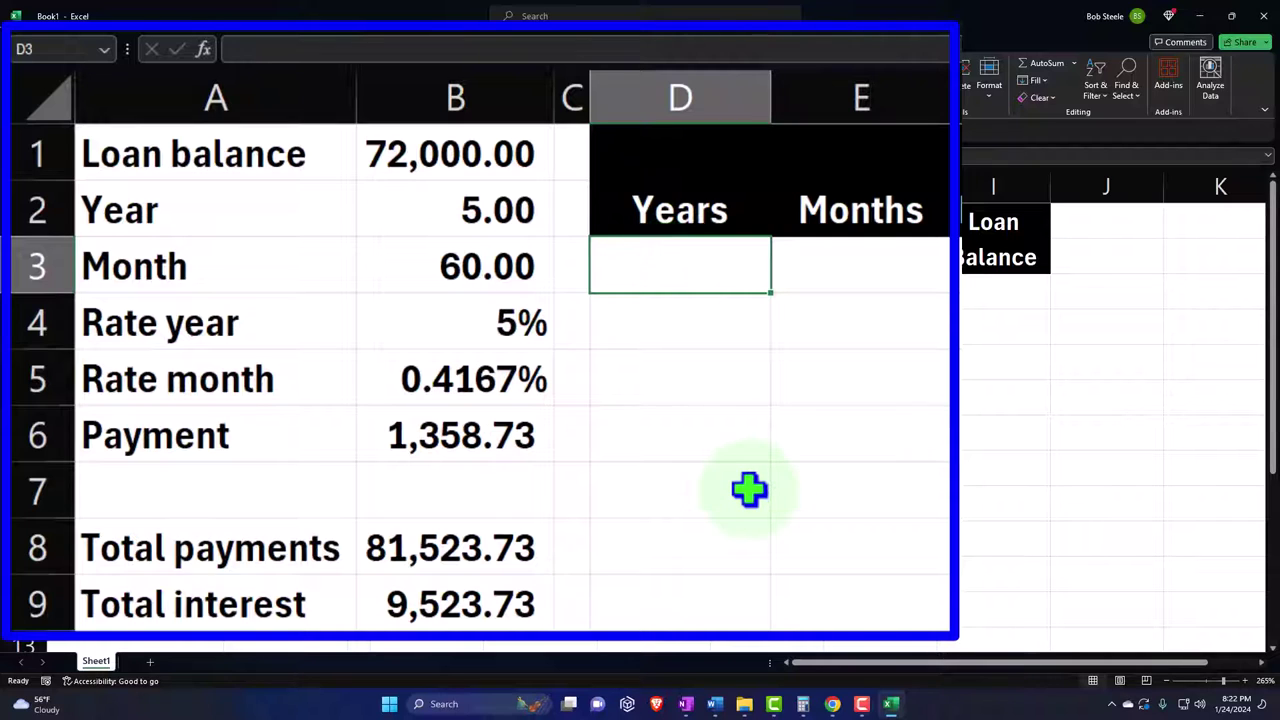
{"action": "key", "text": "Right"}
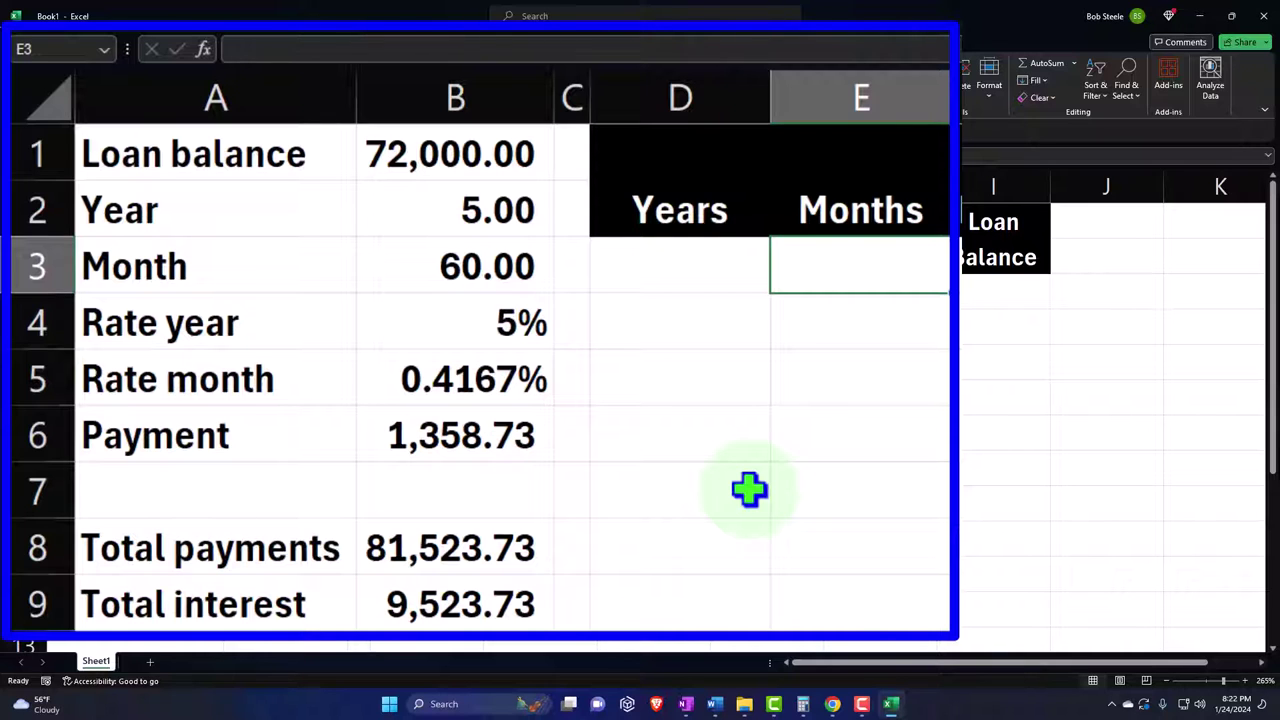
{"action": "type", "text": "0"}
{"action": "key", "text": "Return"}
{"action": "type", "text": "1"}
{"action": "key", "text": "Return"}
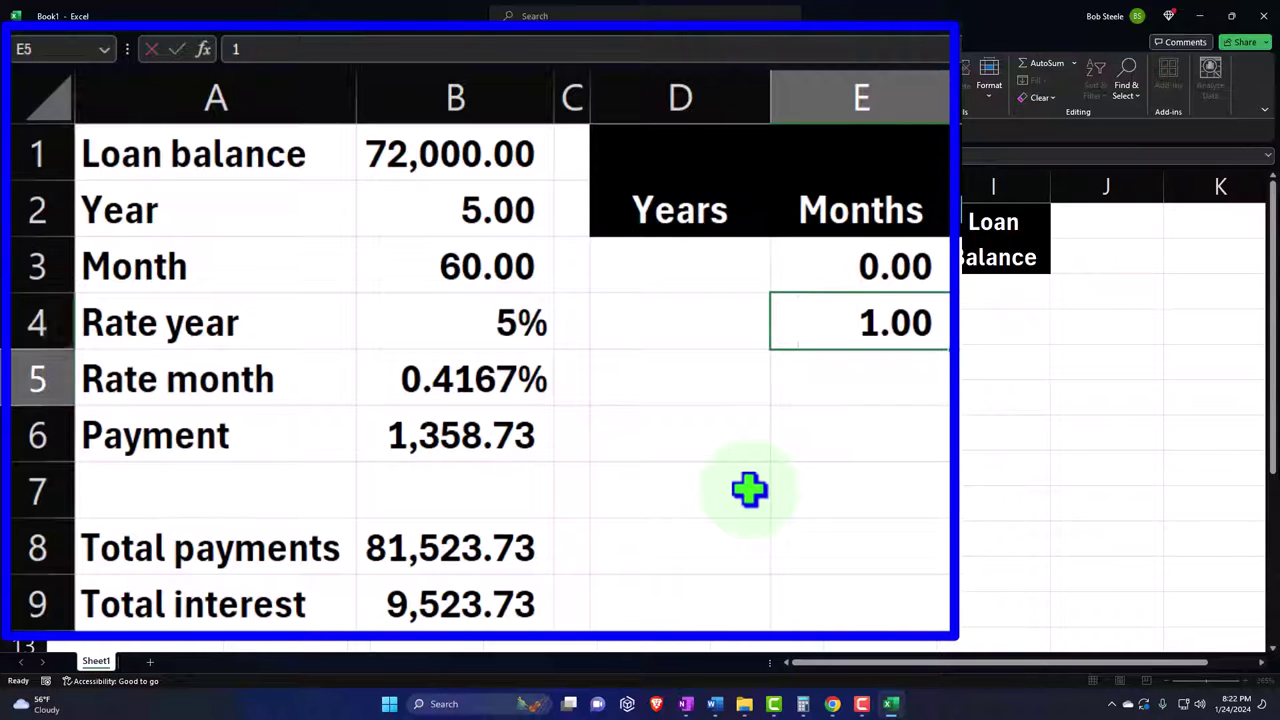
{"action": "left_click_drag", "start_coordinate": [897, 266], "coordinate": [935, 330]}
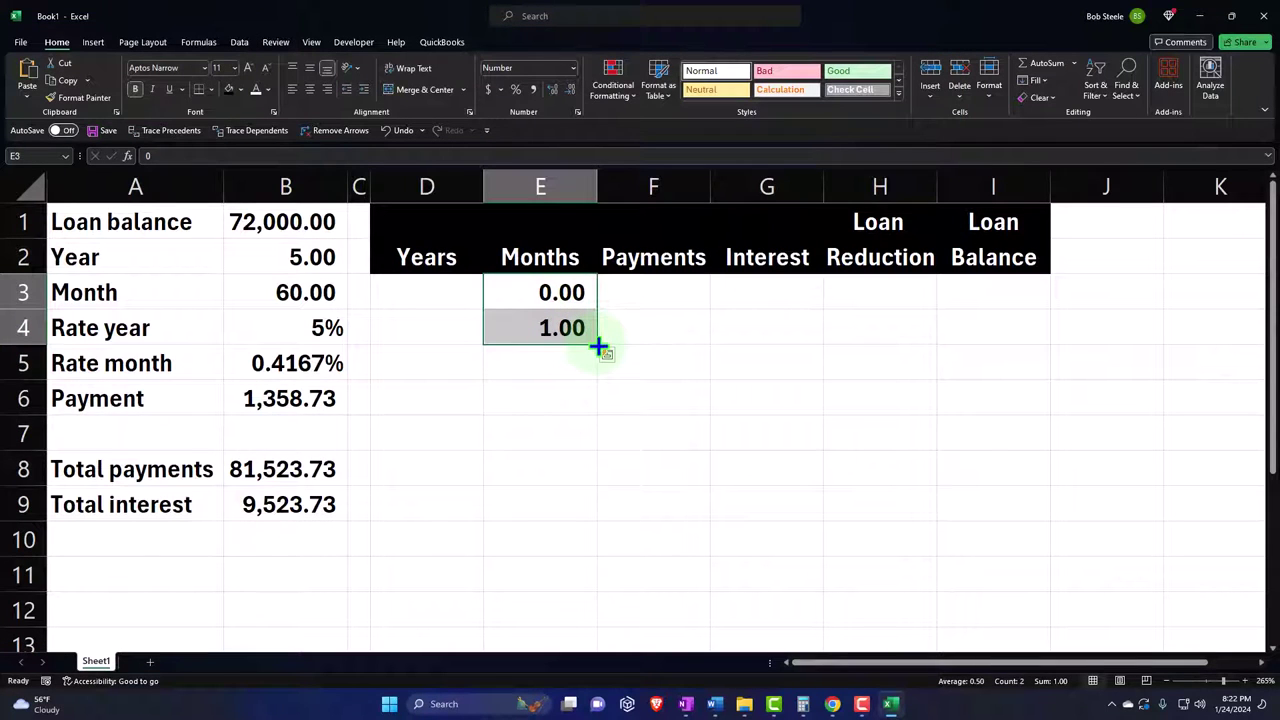
{"action": "left_click_drag", "start_coordinate": [598, 347], "coordinate": [594, 480]}
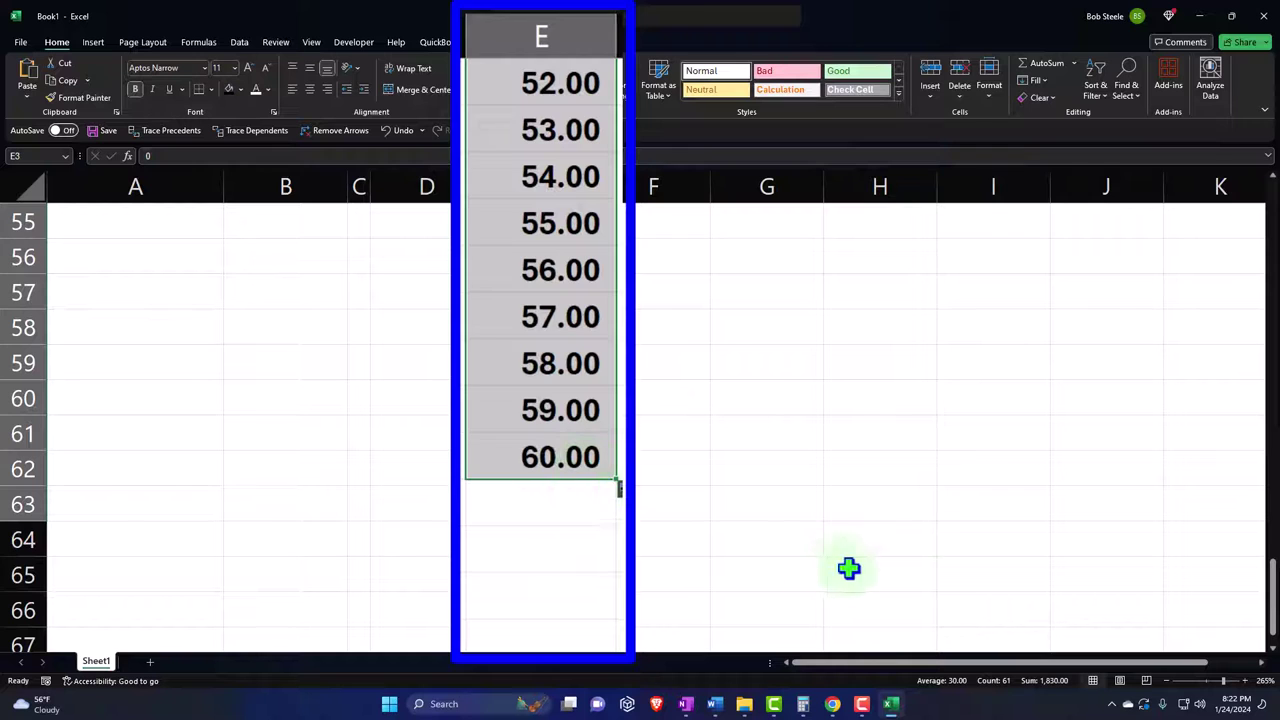
- Format the month numbers 0 to 60 in column E without decimals
{"action": "left_click_drag", "start_coordinate": [1272, 590], "coordinate": [1234, 206]}
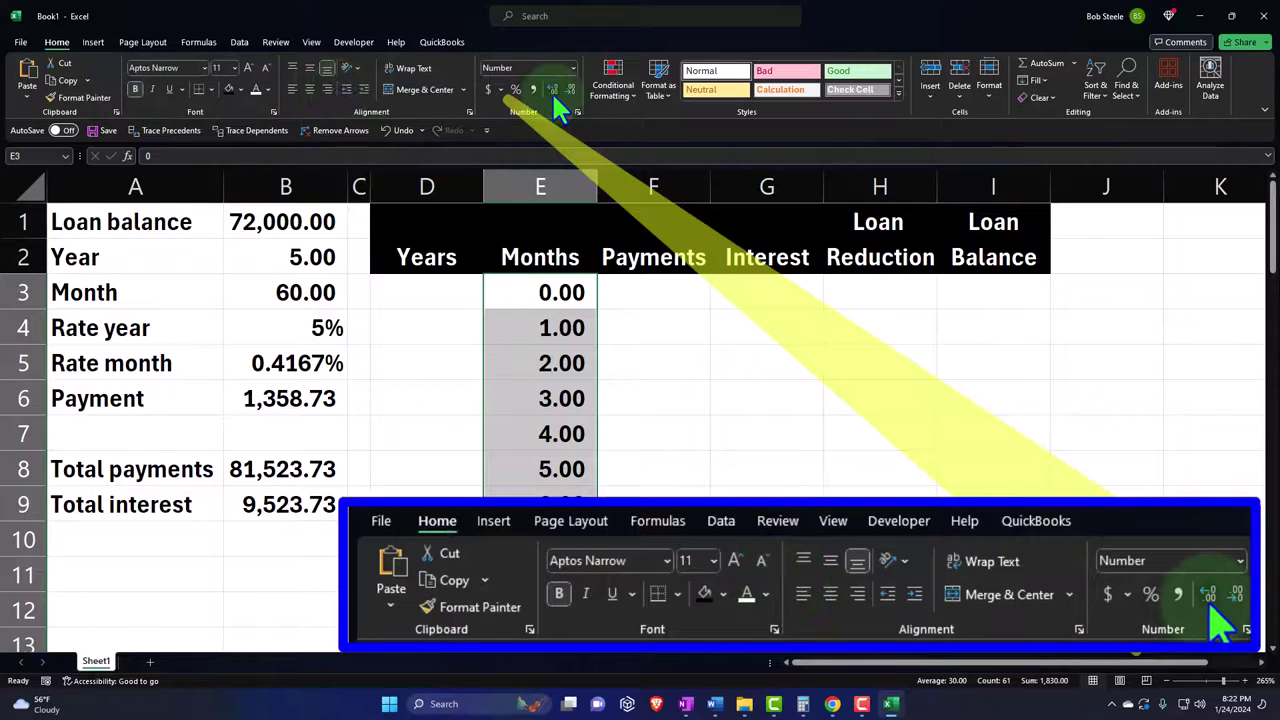
{"action": "left_click", "coordinate": [551, 90]}
{"action": "left_click", "coordinate": [570, 88]}
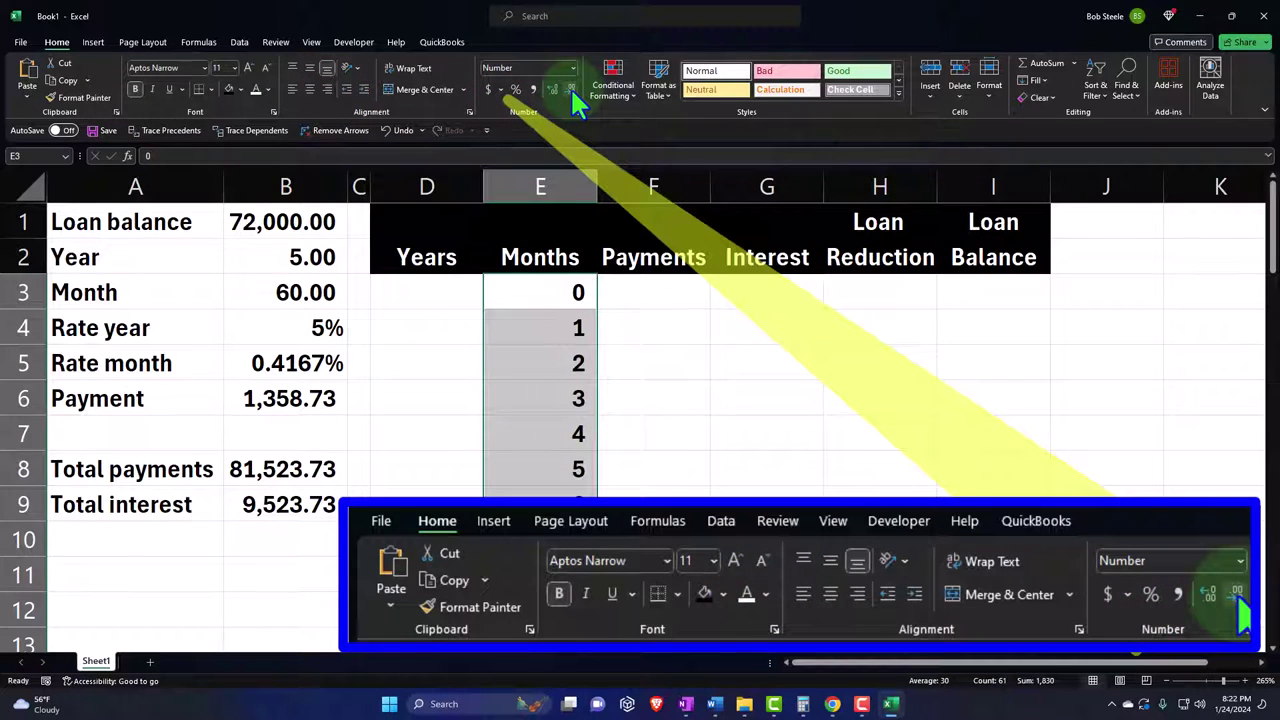
{"action": "left_click", "coordinate": [506, 356]}
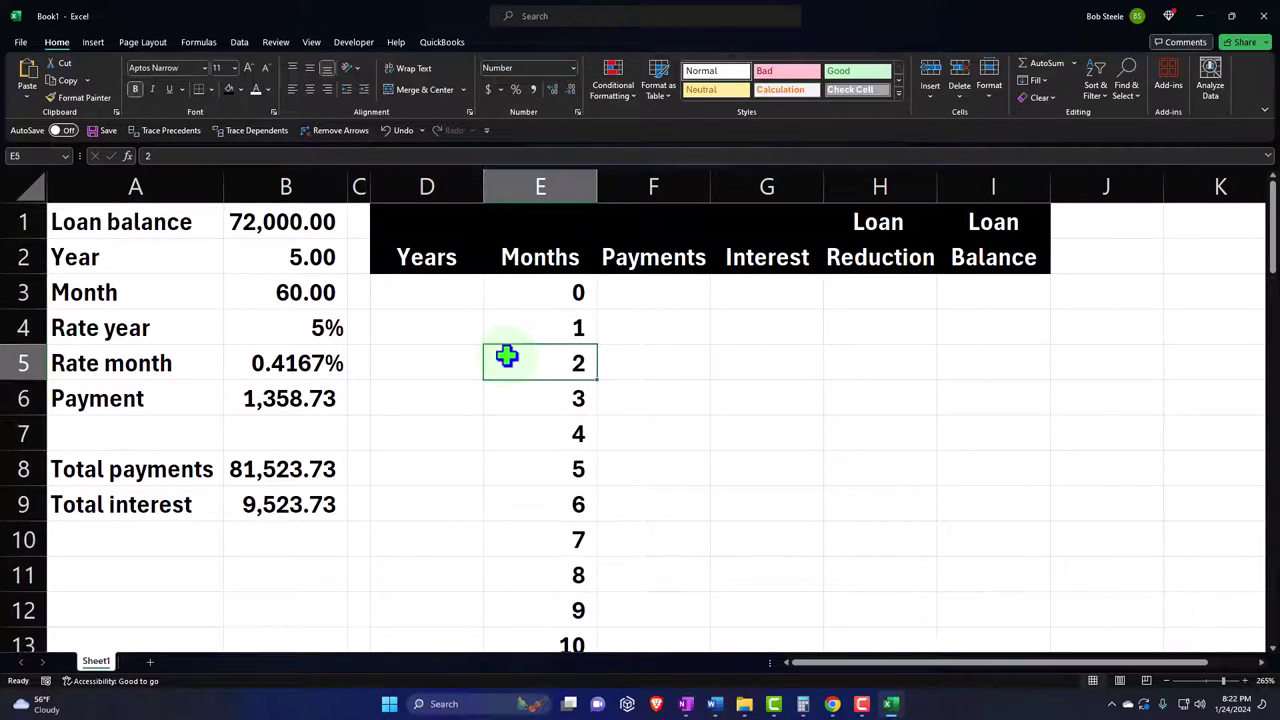
- Examine where each twelve-month year ends along the month numbers in column E
{"action": "left_click", "coordinate": [443, 323]}
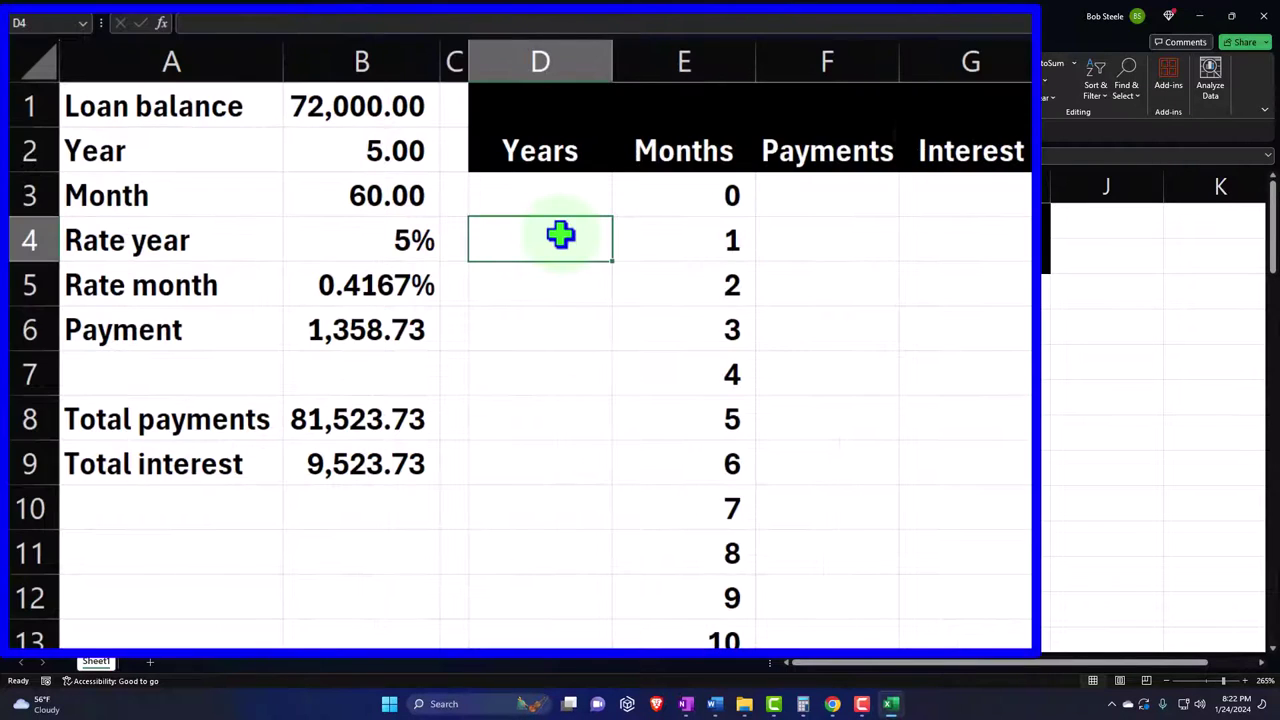
{"action": "scroll", "coordinate": [658, 301], "scroll_direction": "down", "scroll_amount": 3}
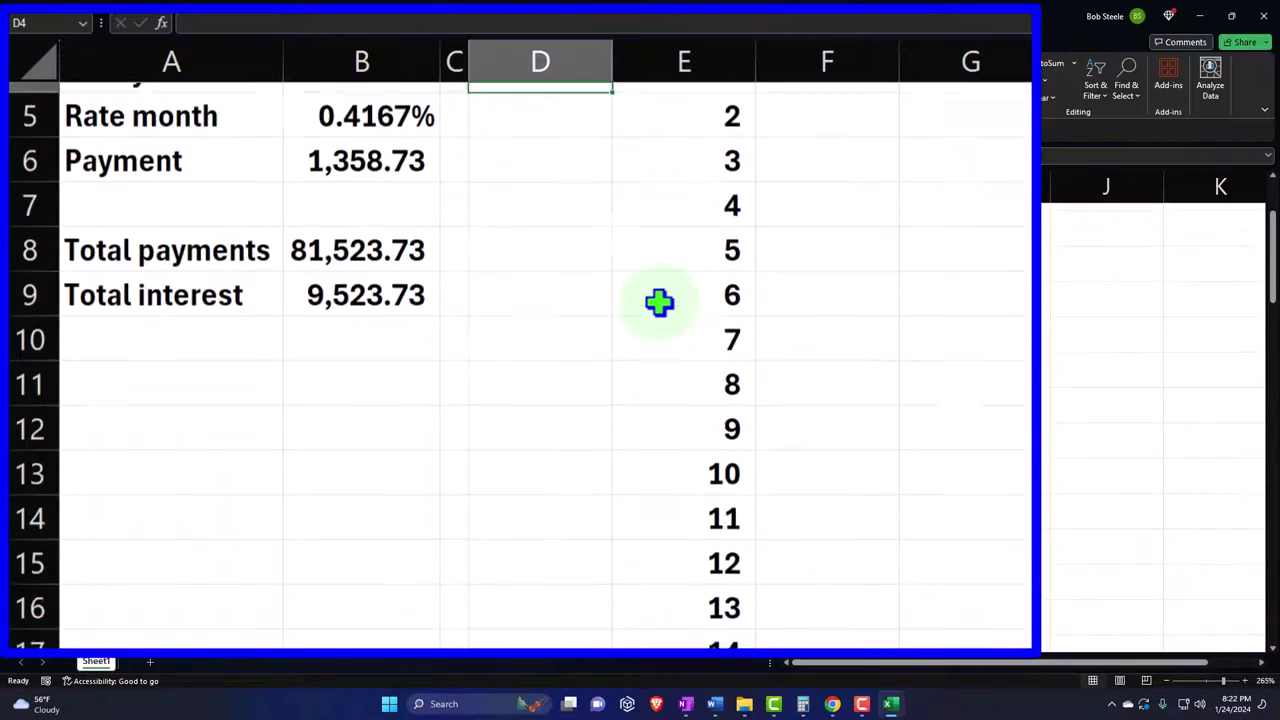
{"action": "left_click", "coordinate": [691, 420]}
{"action": "scroll", "coordinate": [693, 440], "scroll_direction": "down", "scroll_amount": 2}
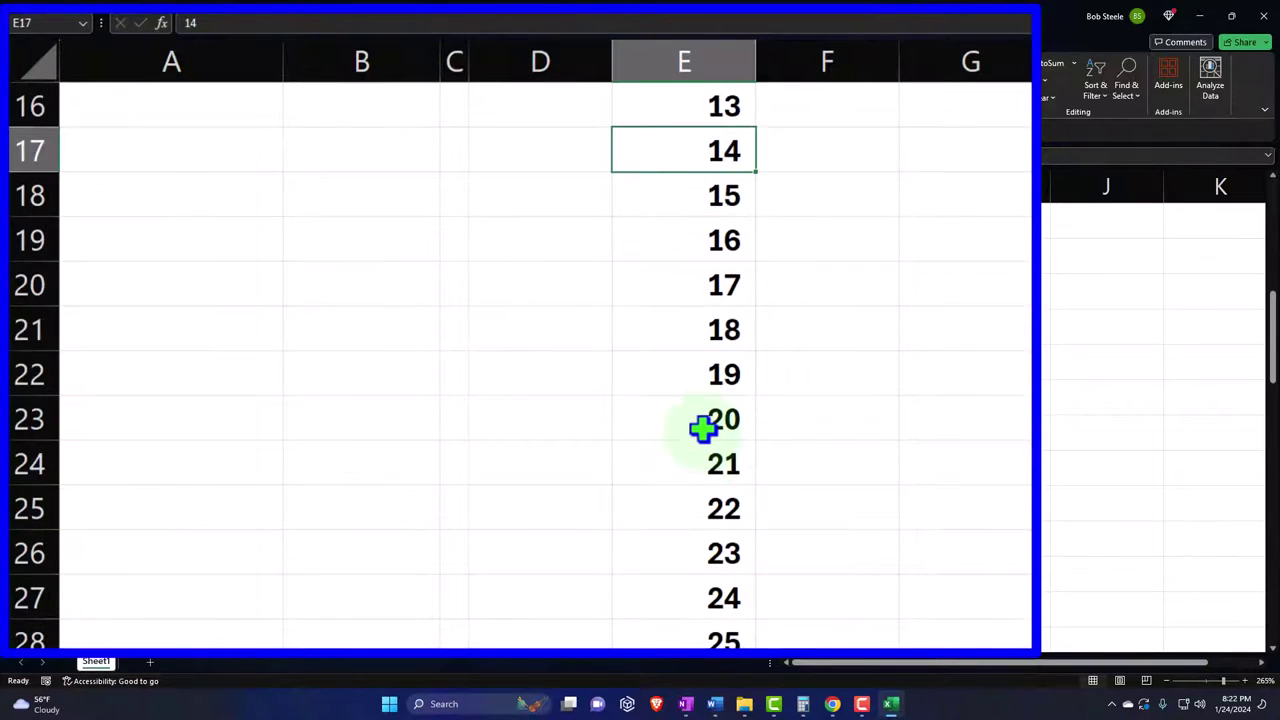
{"action": "left_click", "coordinate": [703, 426]}
{"action": "scroll", "coordinate": [703, 460], "scroll_direction": "down", "scroll_amount": 4}
{"action": "left_click", "coordinate": [716, 577]}
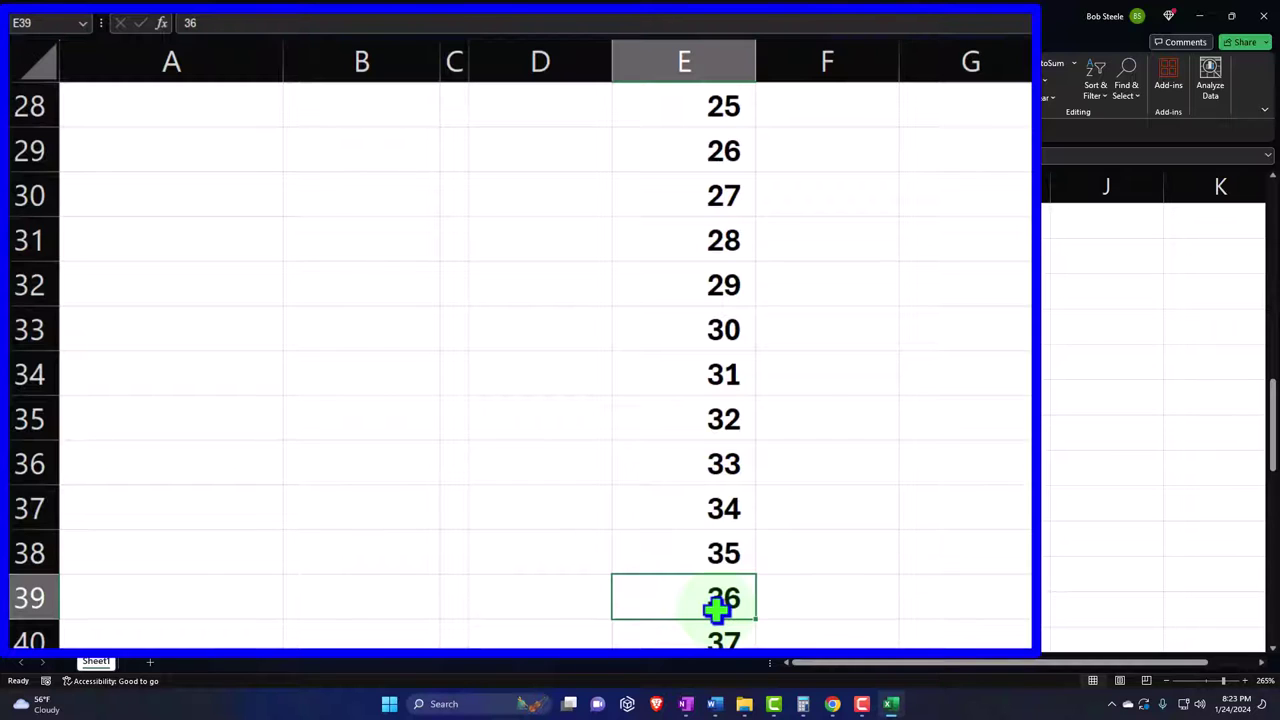
{"action": "scroll", "coordinate": [716, 607], "scroll_direction": "up", "scroll_amount": 9}
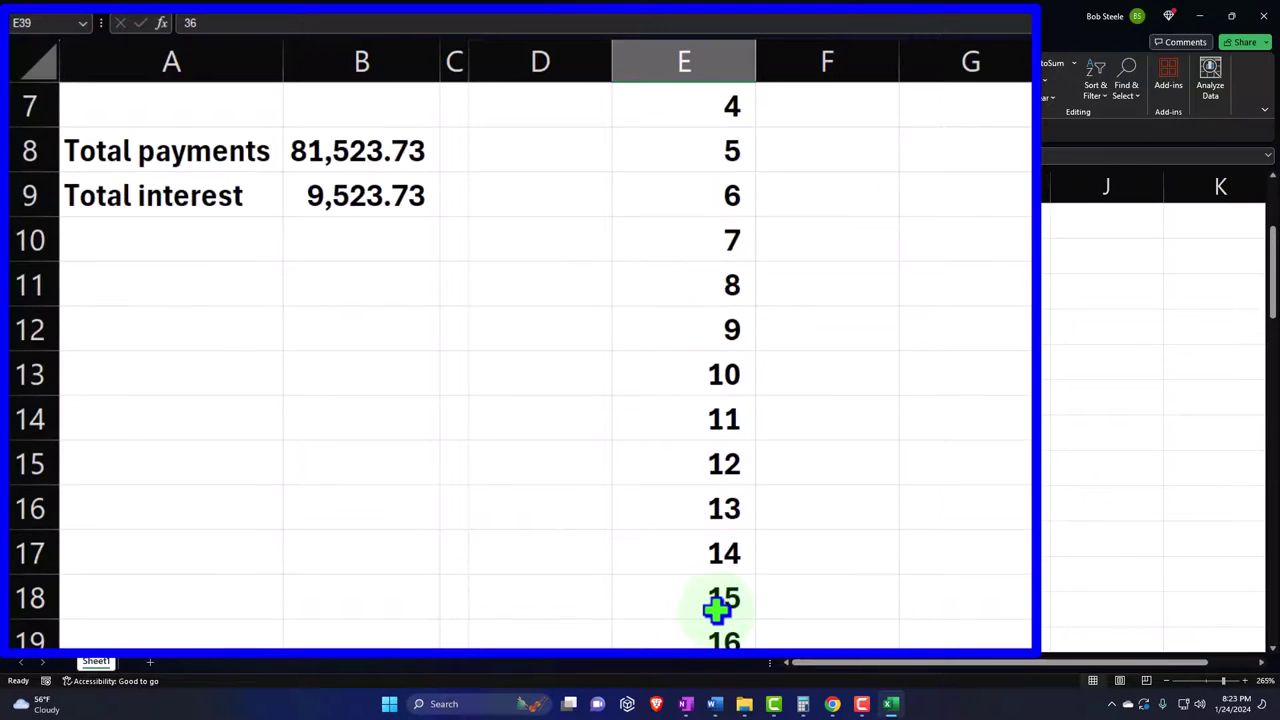
- Enter =ROUNDUP(E4/12,-0.01) in D4 under Years to turn month 1 into its year number
{"action": "left_click", "coordinate": [545, 243]}
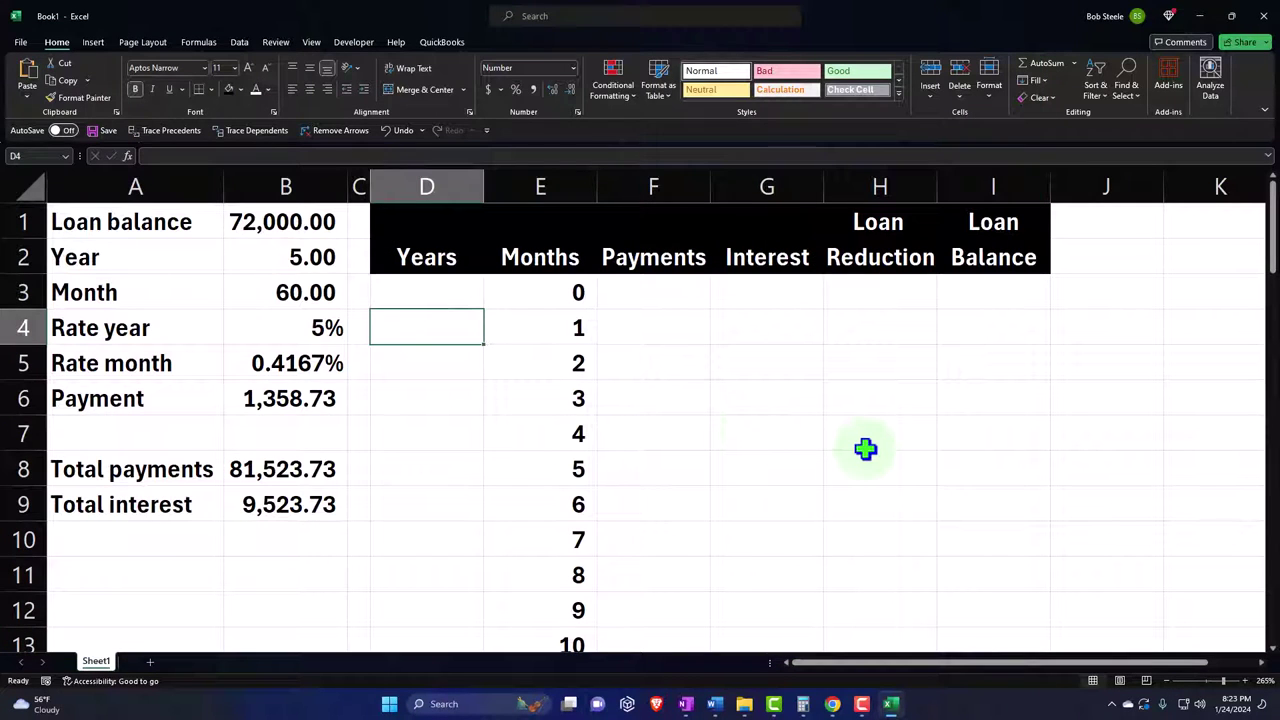
{"action": "type", "text": "="}
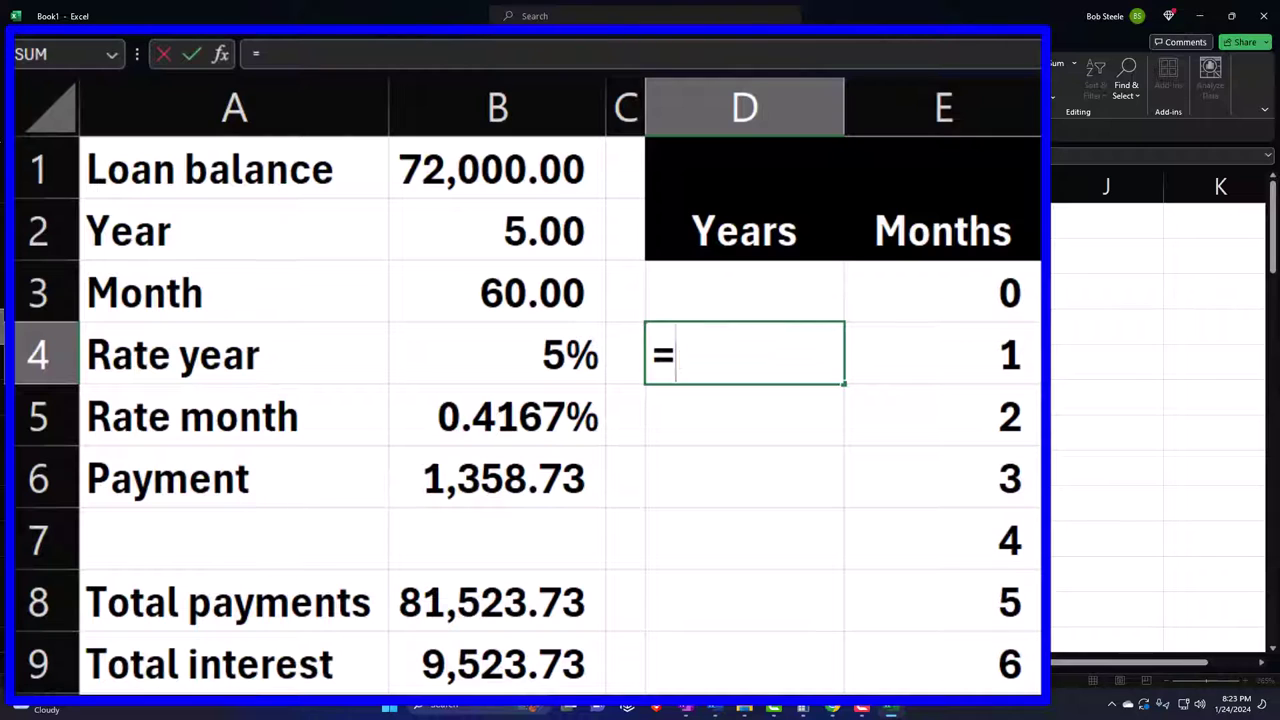
{"action": "type", "text": "roundup"}
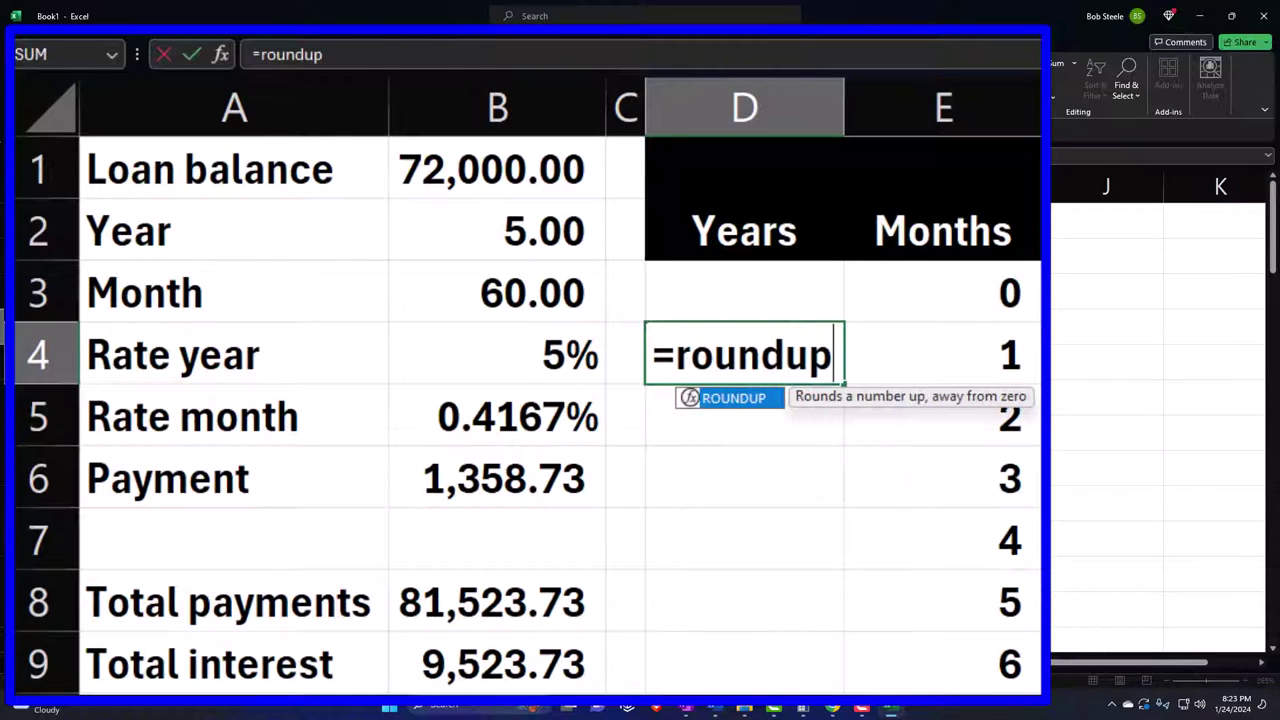
{"action": "type", "text": "("}
{"action": "key", "text": "Right"}
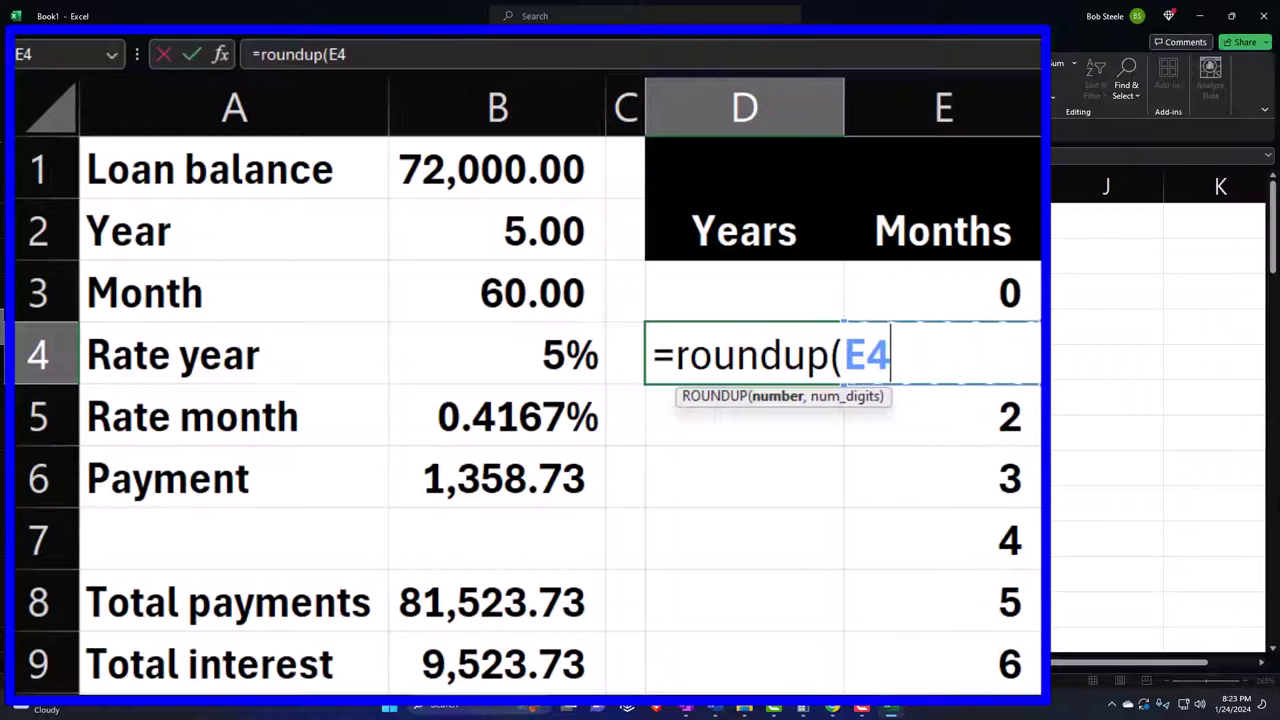
{"action": "type", "text": "/12"}
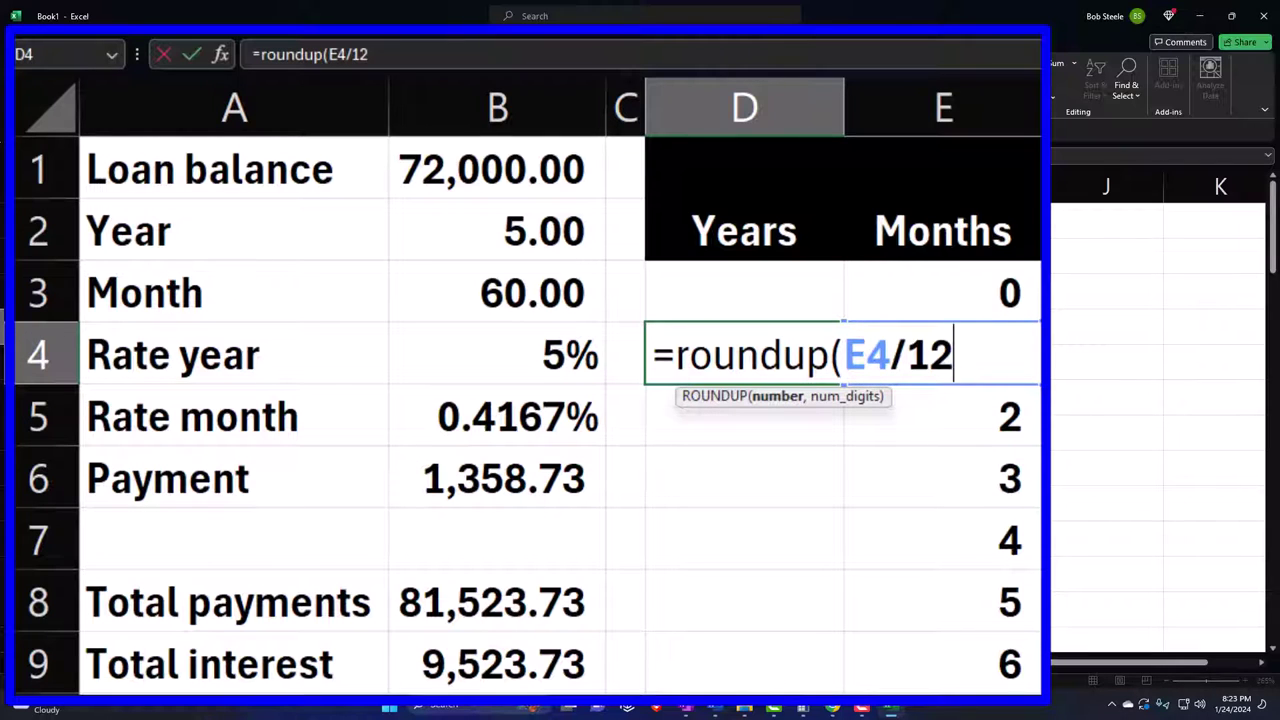
{"action": "type", "text": ",-"}
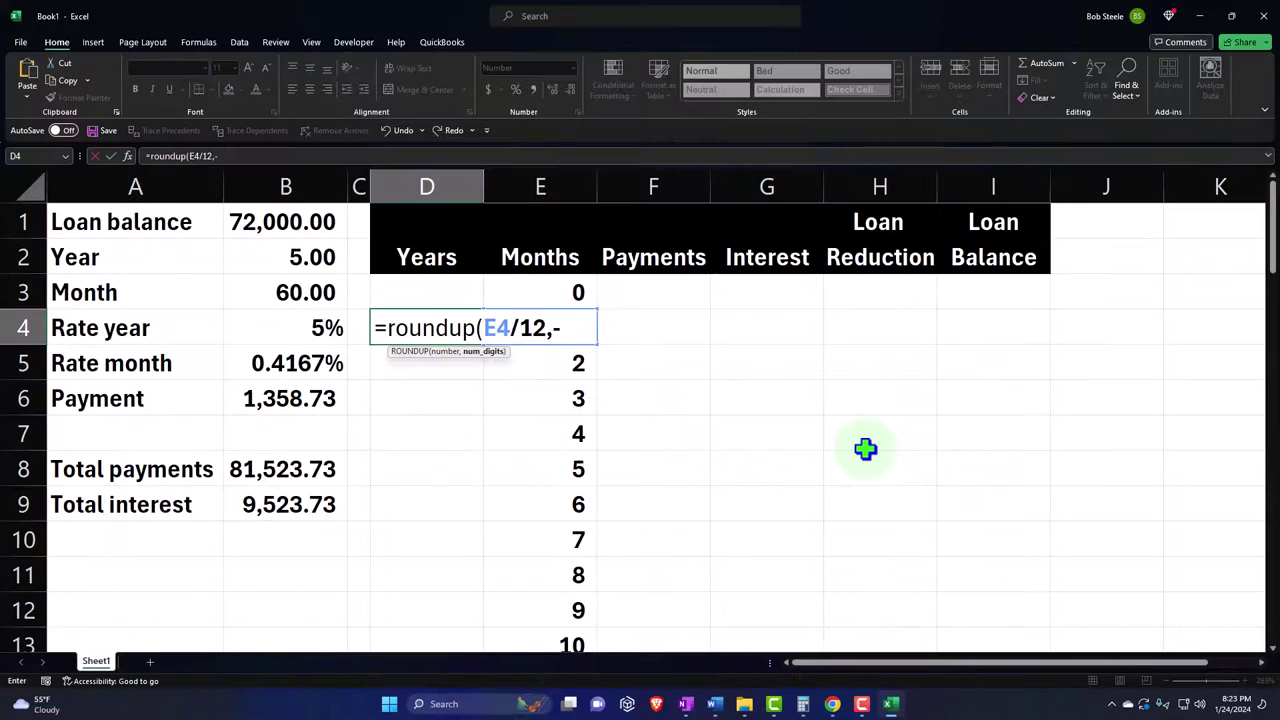
{"action": "key", "text": "Return"}
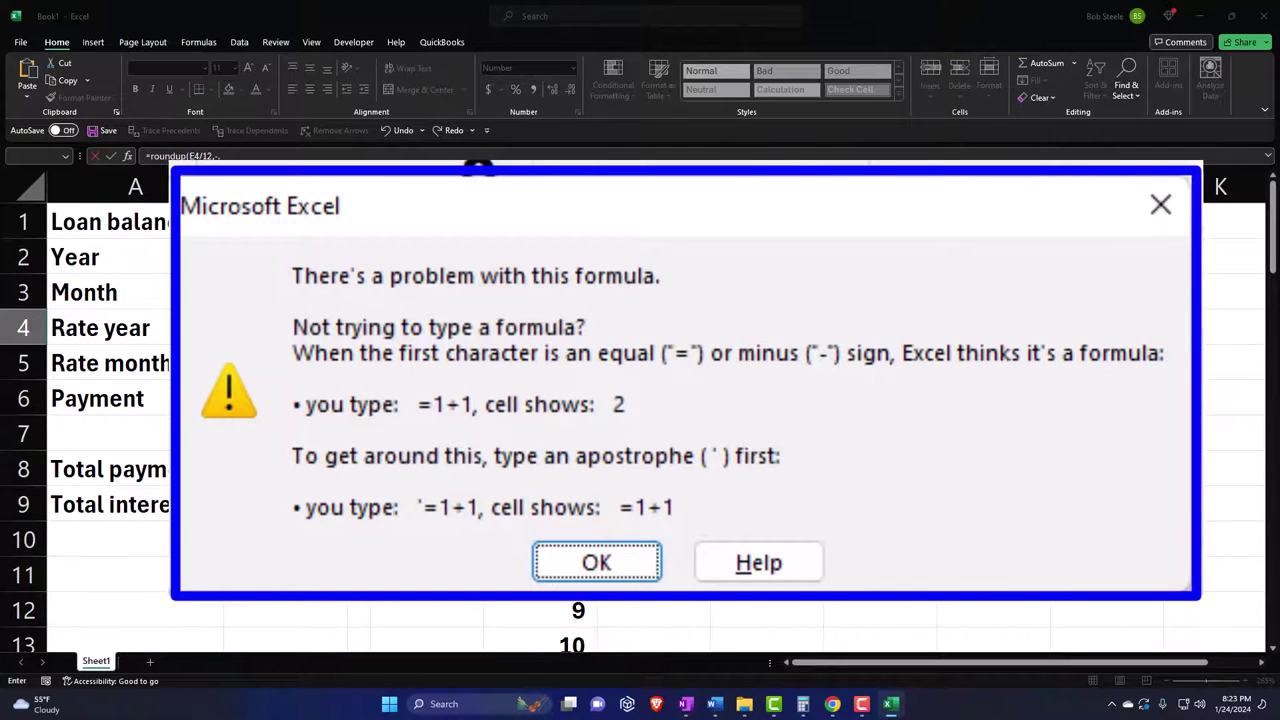
{"action": "left_click", "coordinate": [1160, 215]}
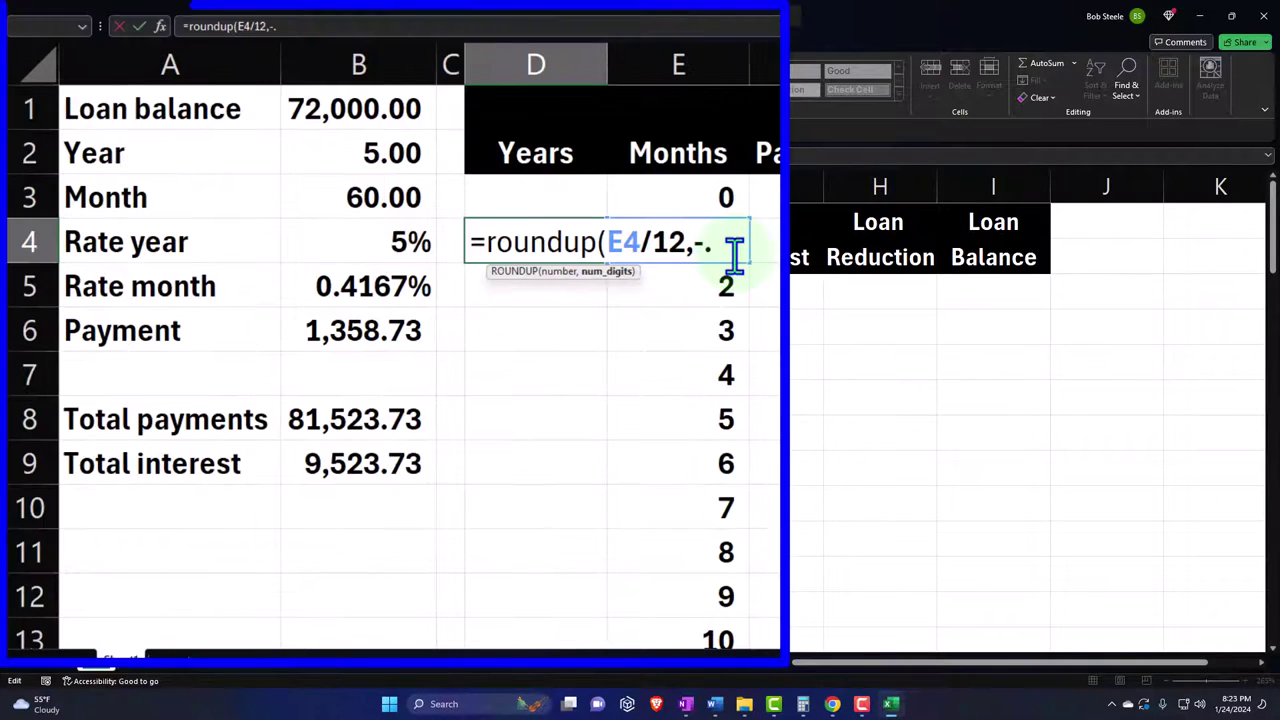
{"action": "type", "text": "01"}
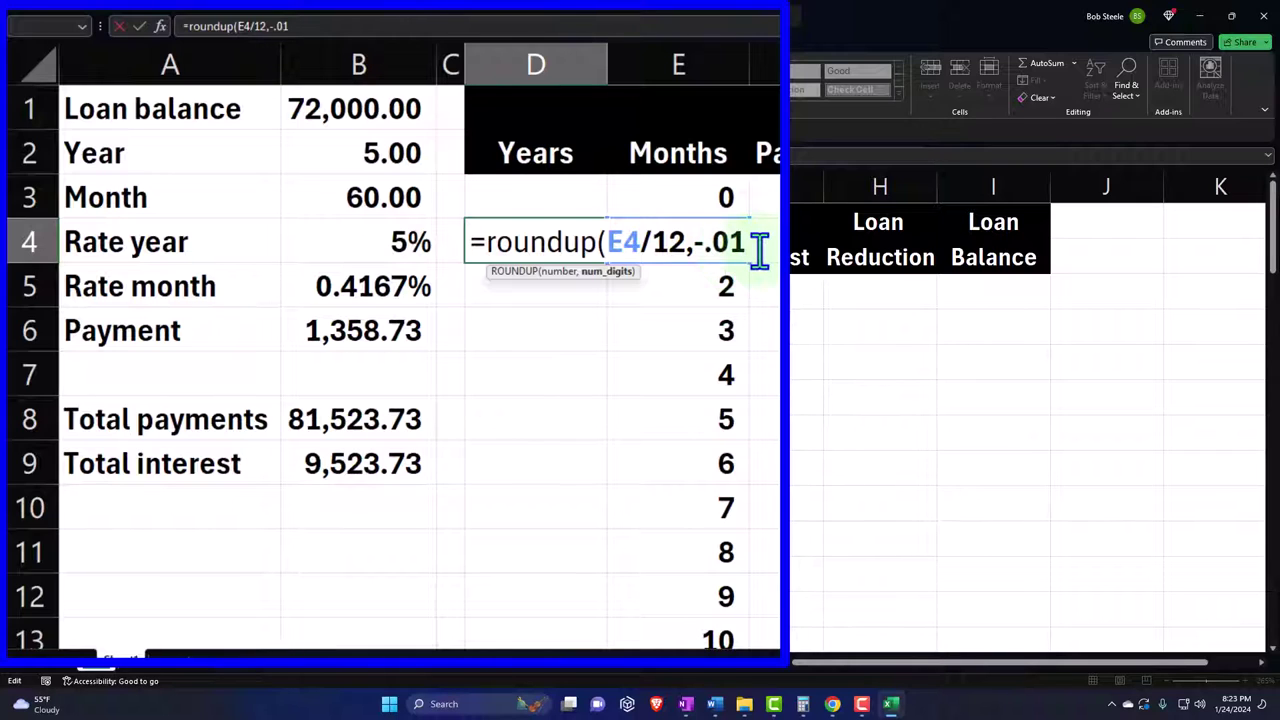
{"action": "type", "text": ")"}
{"action": "key", "text": "Return"}
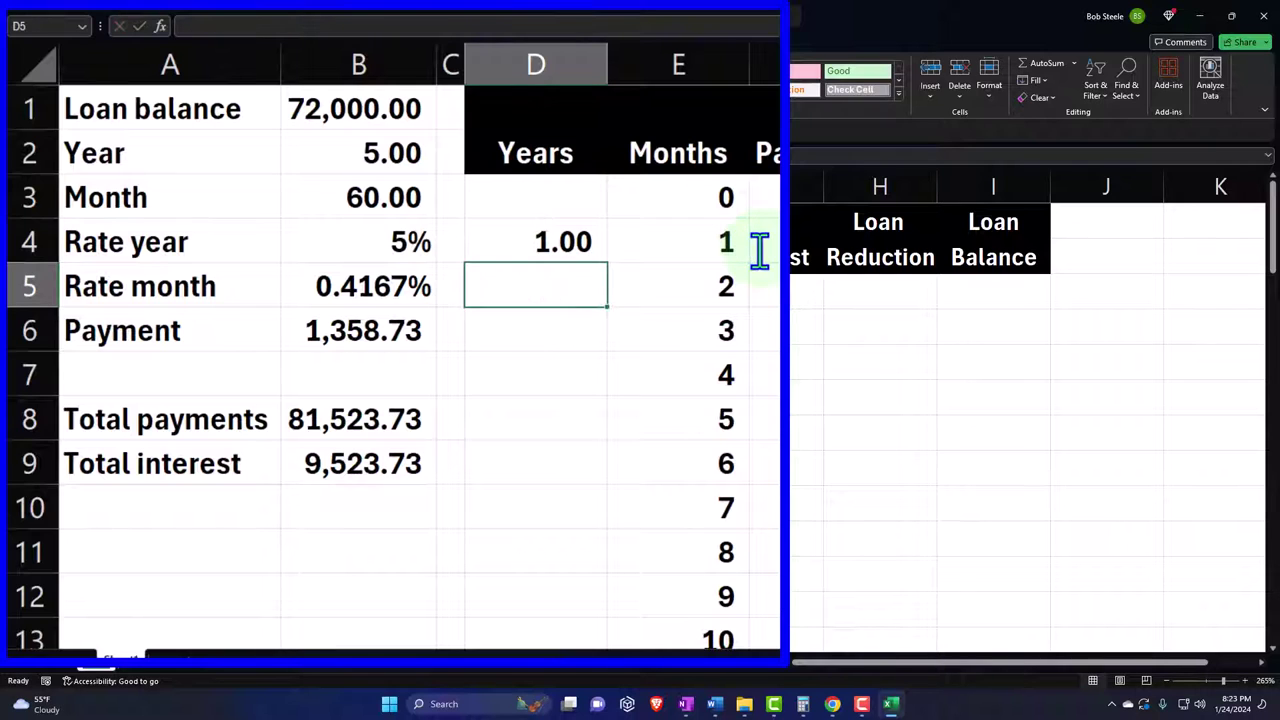
- Fill the year formula from D4 down column D through month 60 in row 63
{"action": "left_click", "coordinate": [563, 240]}
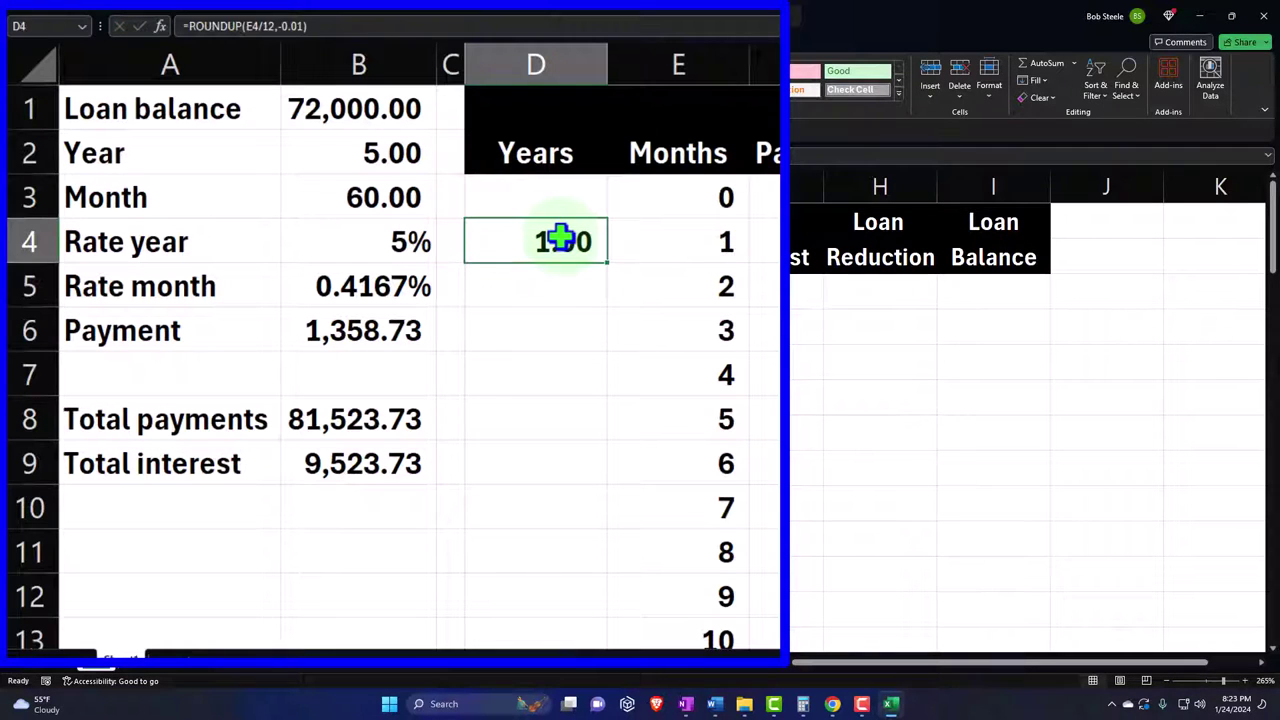
{"action": "left_click_drag", "start_coordinate": [611, 266], "coordinate": [571, 447]}
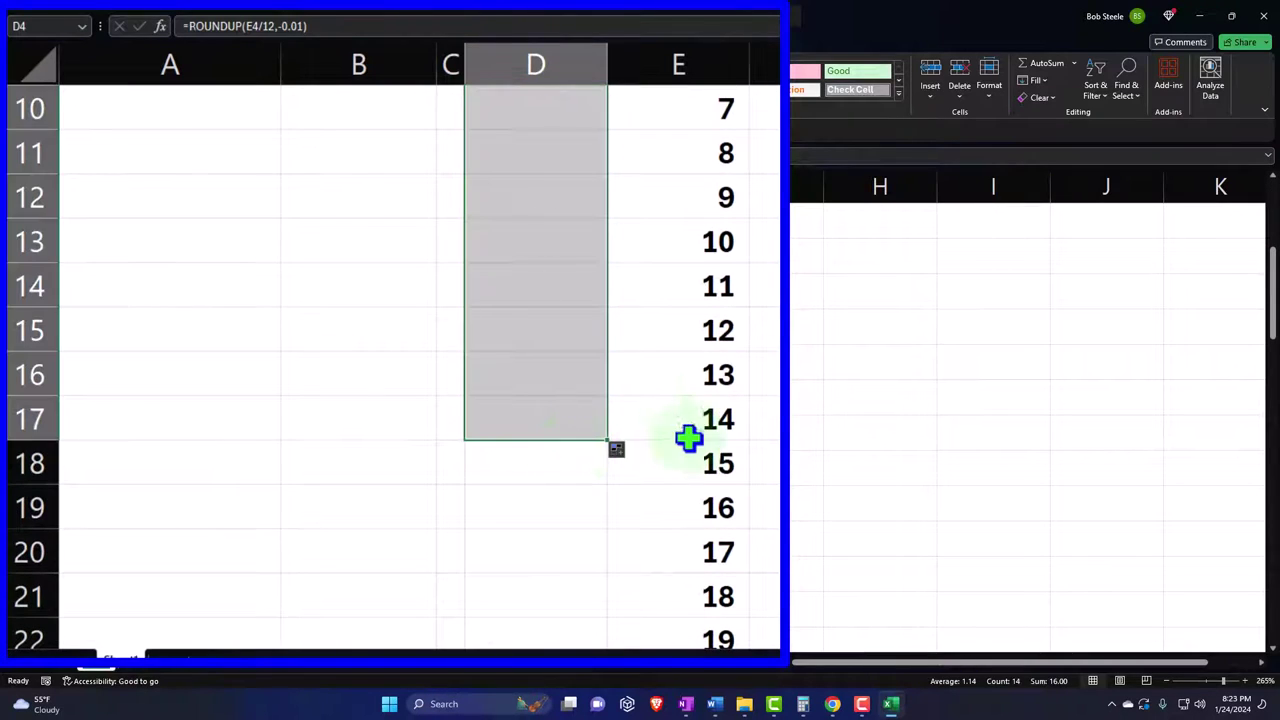
{"action": "left_click", "coordinate": [694, 375]}
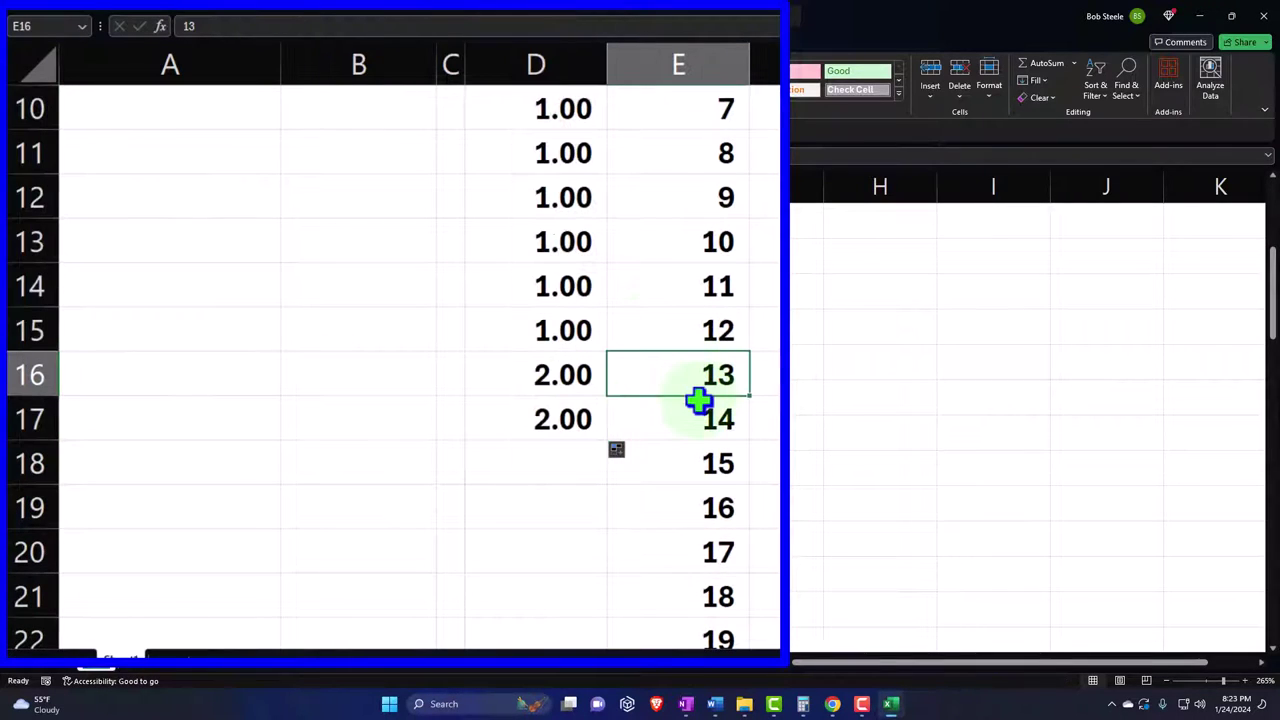
{"action": "key", "text": "Left"}
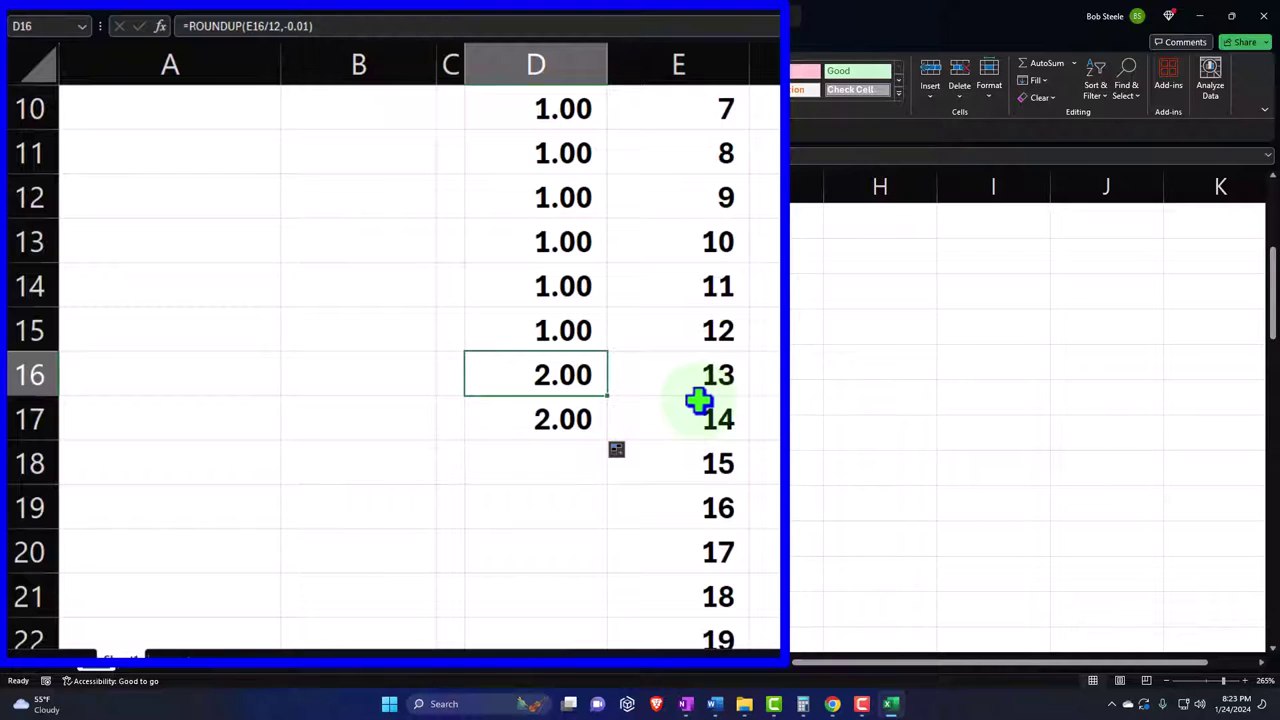
{"action": "left_click", "coordinate": [577, 417]}
{"action": "scroll", "coordinate": [606, 346], "scroll_direction": "down", "scroll_amount": 1}
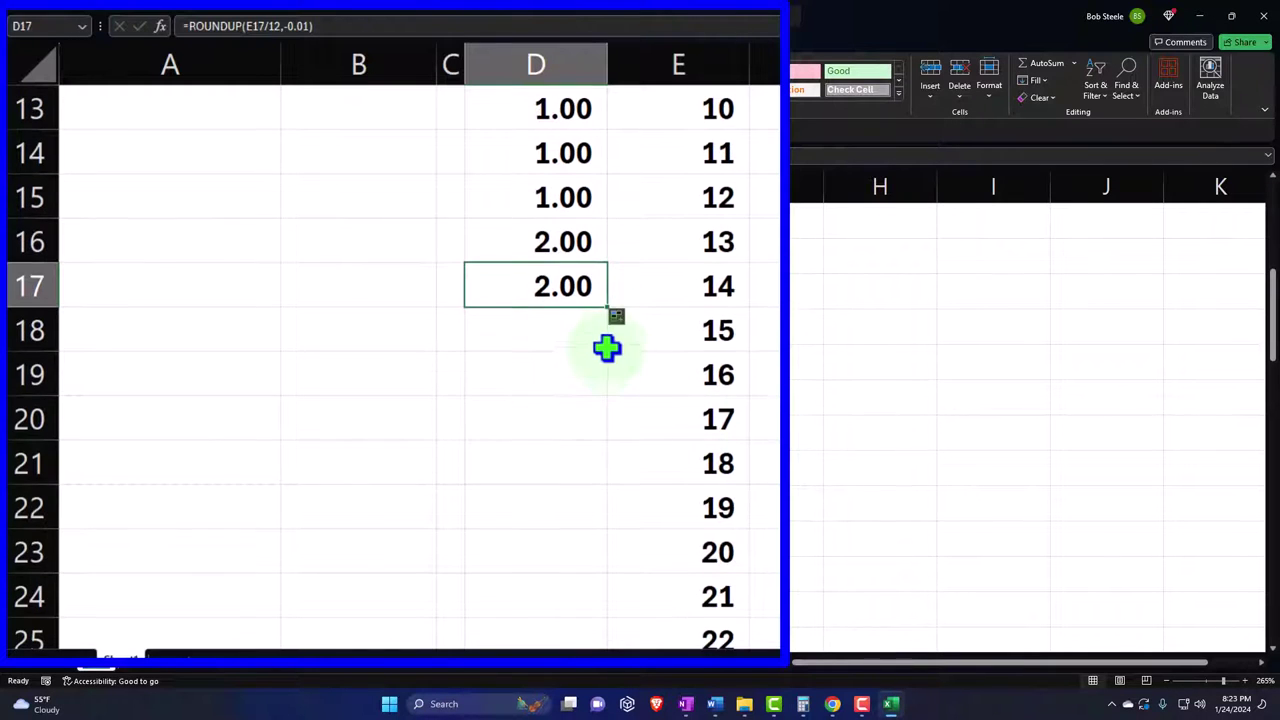
{"action": "double_click", "coordinate": [607, 306]}
{"action": "scroll", "coordinate": [609, 440], "scroll_direction": "down", "scroll_amount": 7}
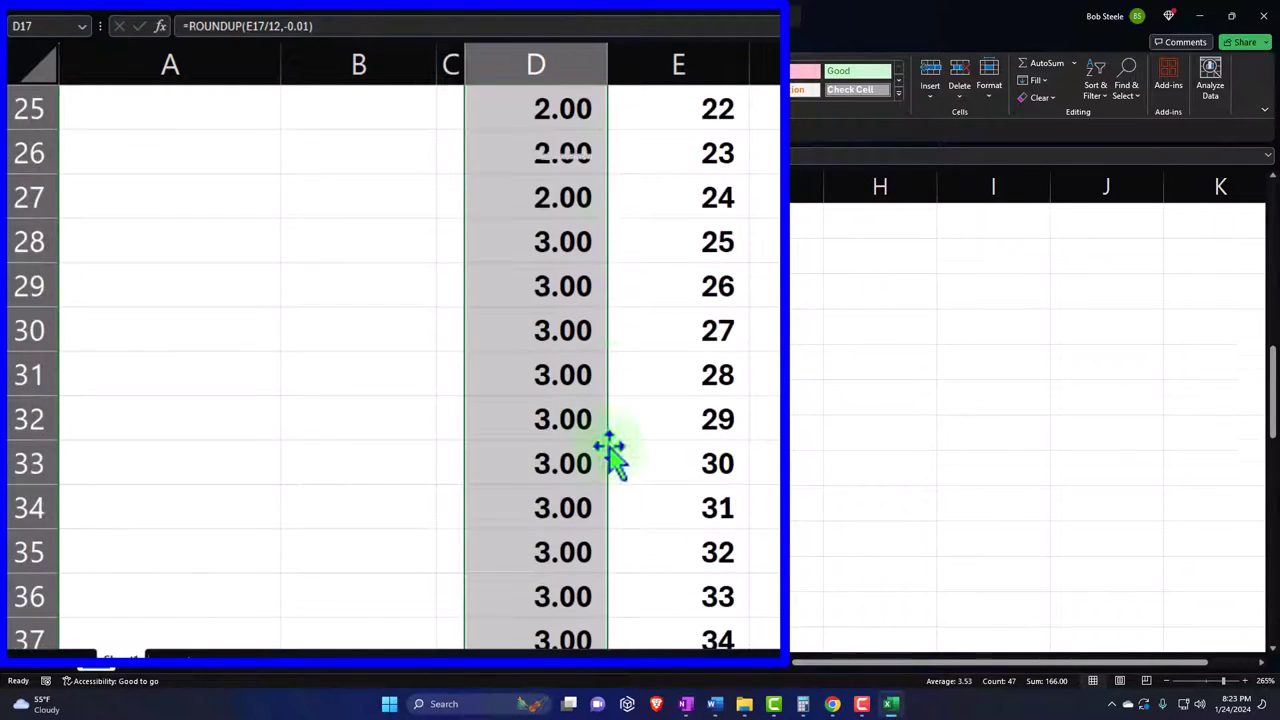
{"action": "scroll", "coordinate": [569, 486], "scroll_direction": "down", "scroll_amount": 3}
{"action": "left_click", "coordinate": [569, 490]}
{"action": "scroll", "coordinate": [569, 490], "scroll_direction": "down", "scroll_amount": 5}
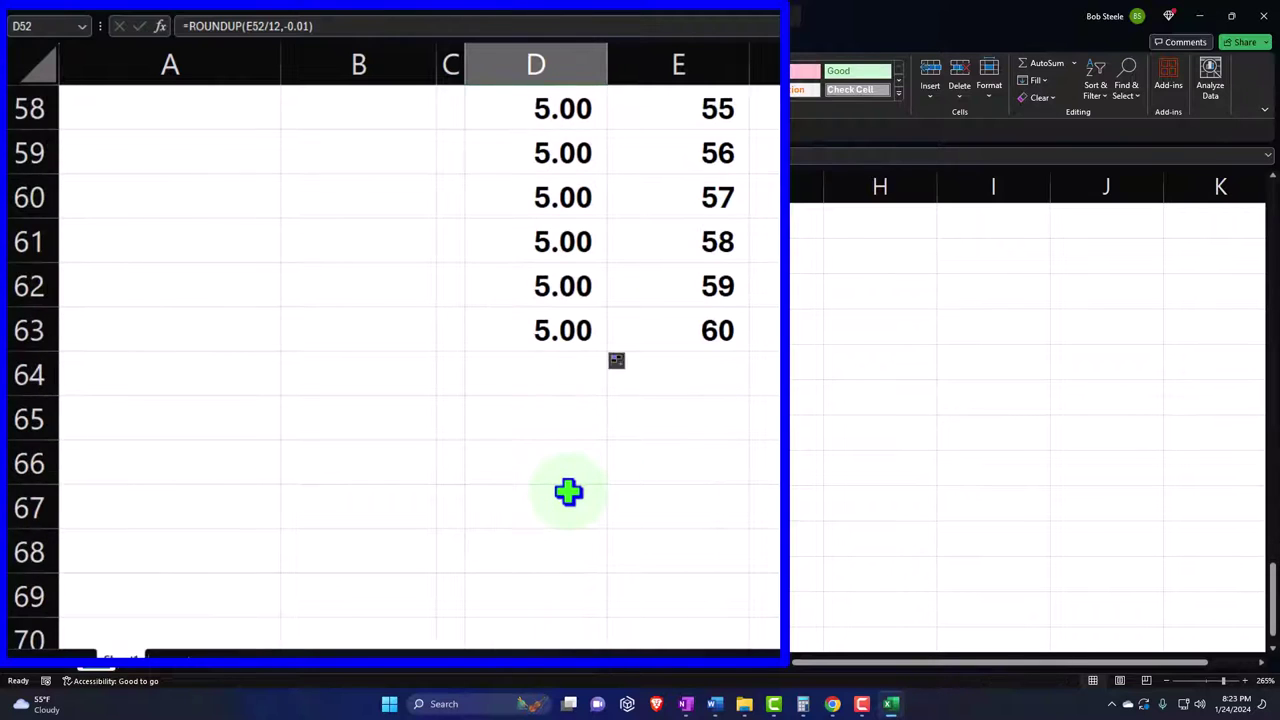
{"action": "scroll", "coordinate": [568, 492], "scroll_direction": "up", "scroll_amount": 19}
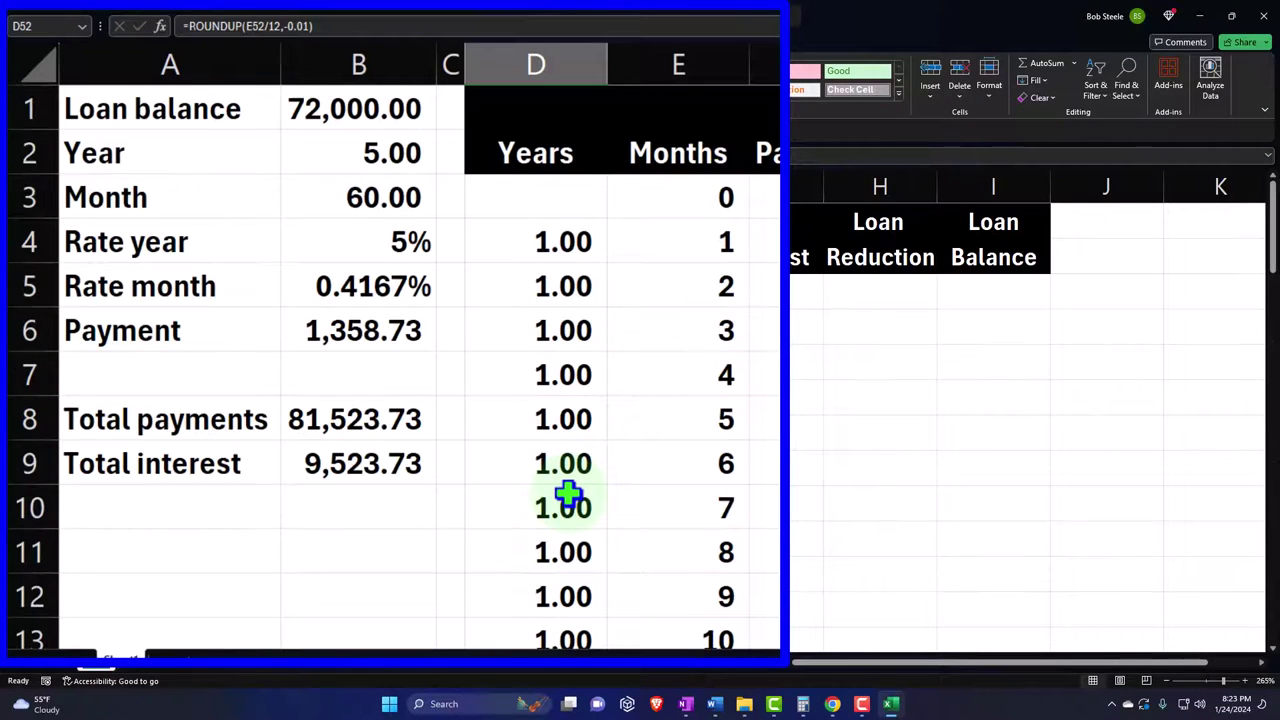
- Check the year change at month 13, then extend the D4 year formula up to D3 for month 0
{"action": "left_click", "coordinate": [575, 250]}
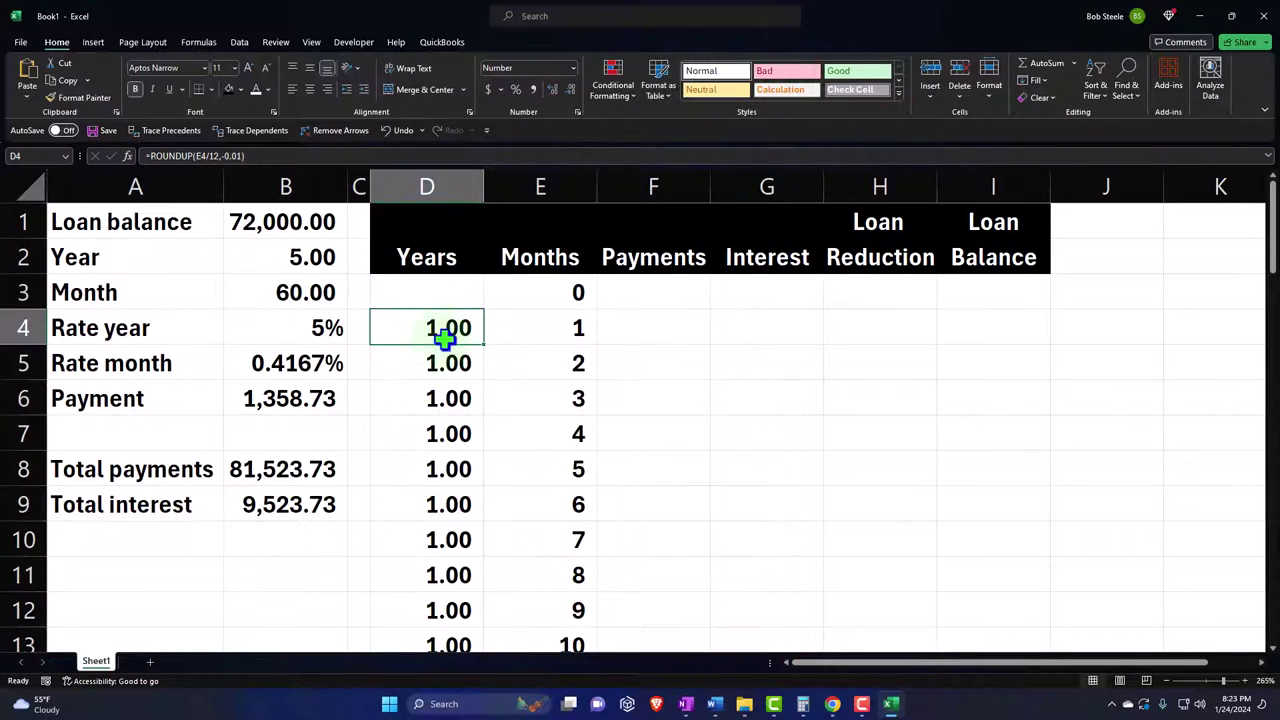
{"action": "scroll", "coordinate": [457, 394], "scroll_direction": "down", "scroll_amount": 2}
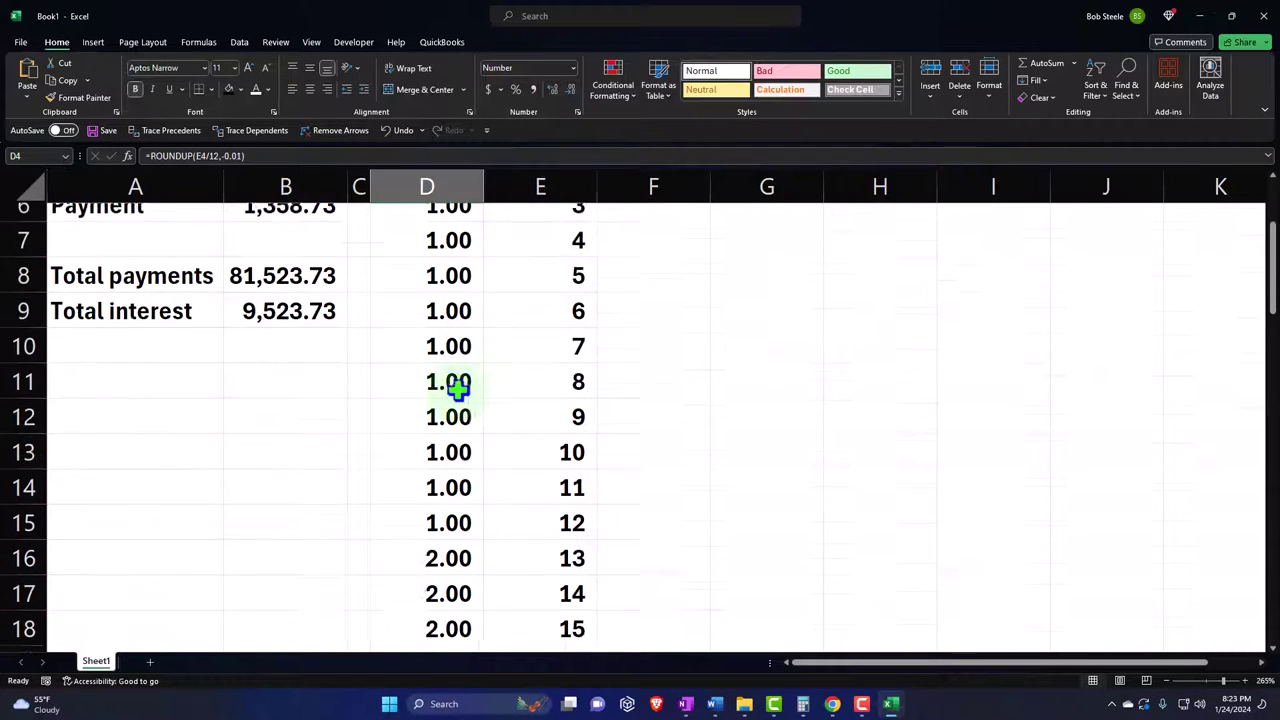
{"action": "left_click", "coordinate": [467, 540]}
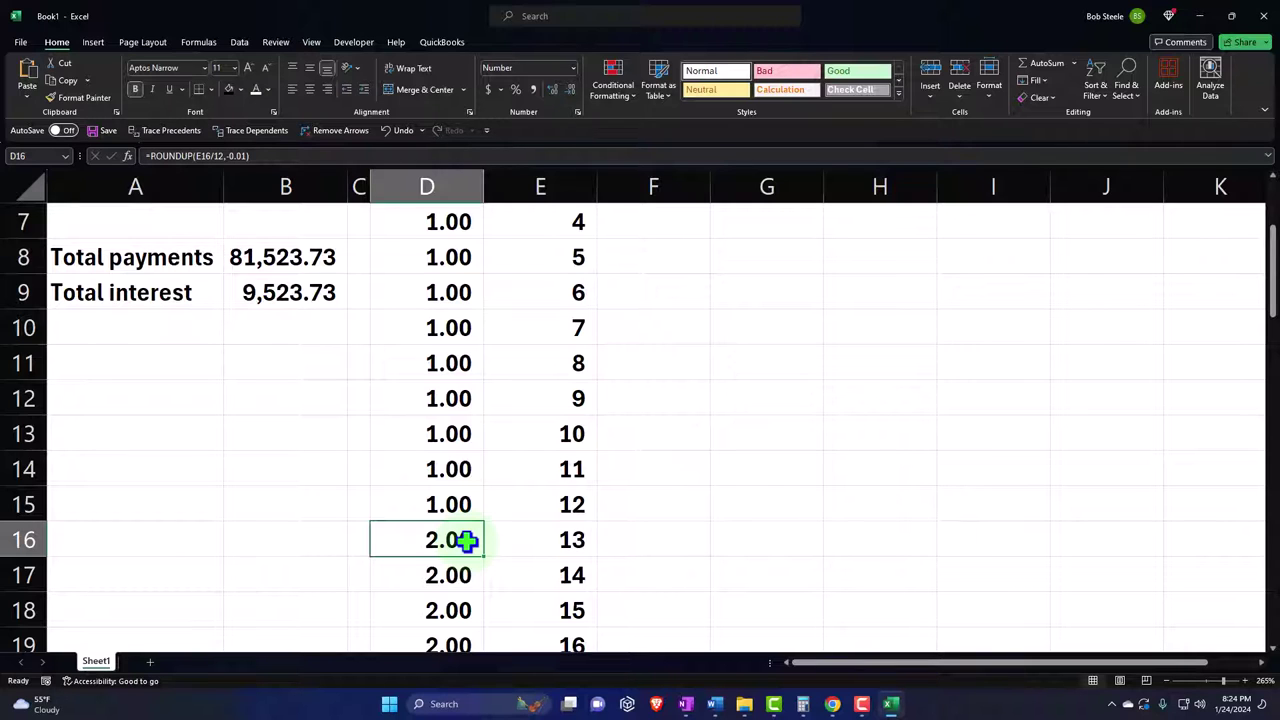
{"action": "scroll", "coordinate": [467, 540], "scroll_direction": "up", "scroll_amount": 2}
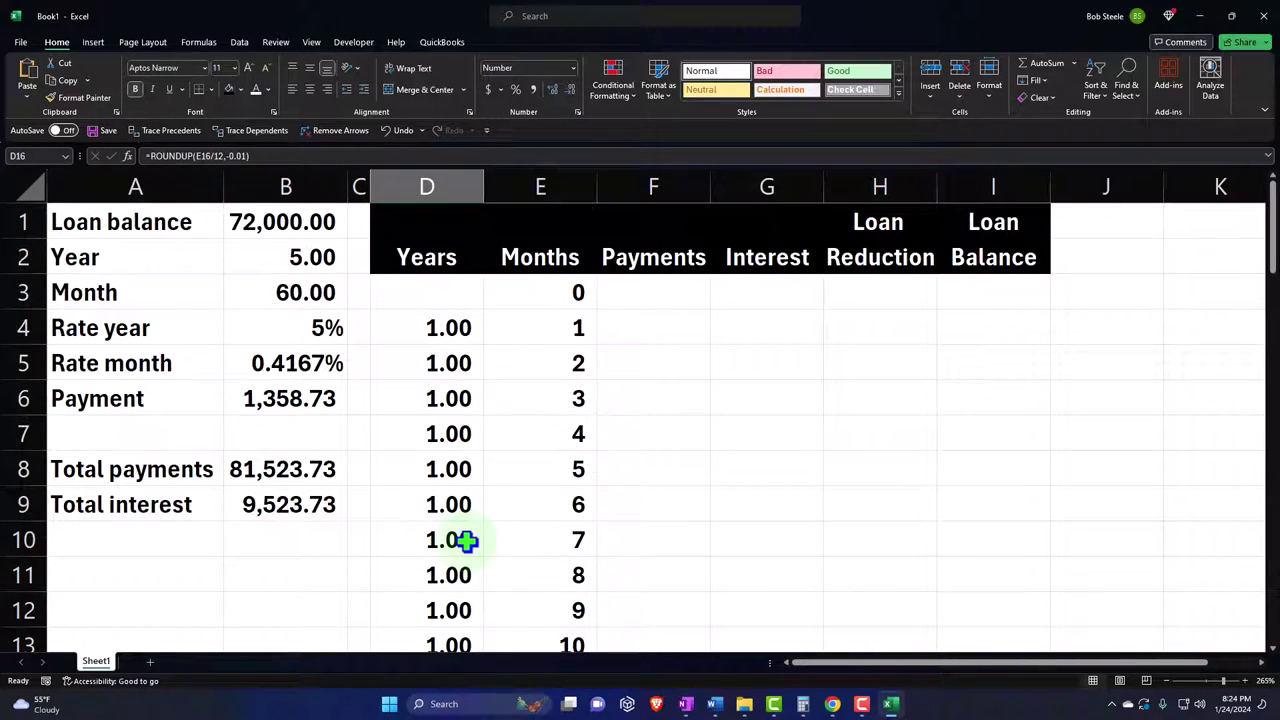
{"action": "left_click", "coordinate": [458, 327]}
{"action": "left_click_drag", "start_coordinate": [486, 337], "coordinate": [477, 311]}
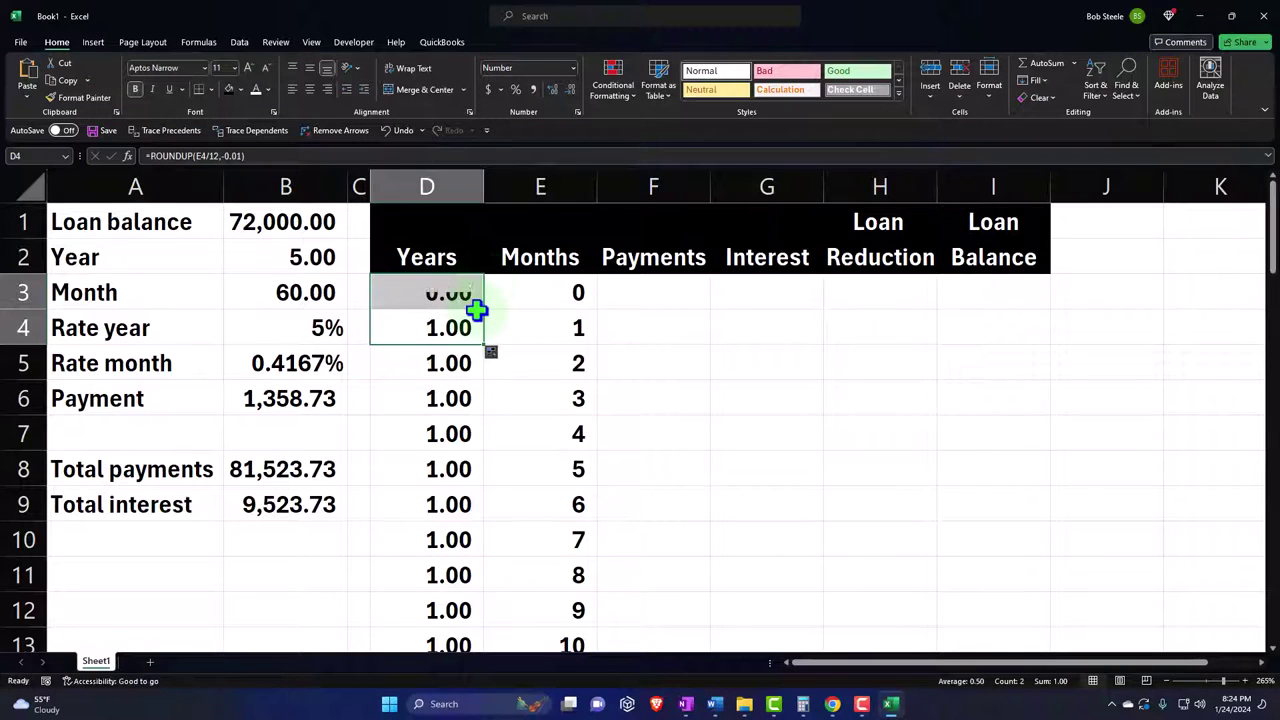
- Format the year numbers in column D without decimals
{"action": "left_click", "coordinate": [427, 187]}
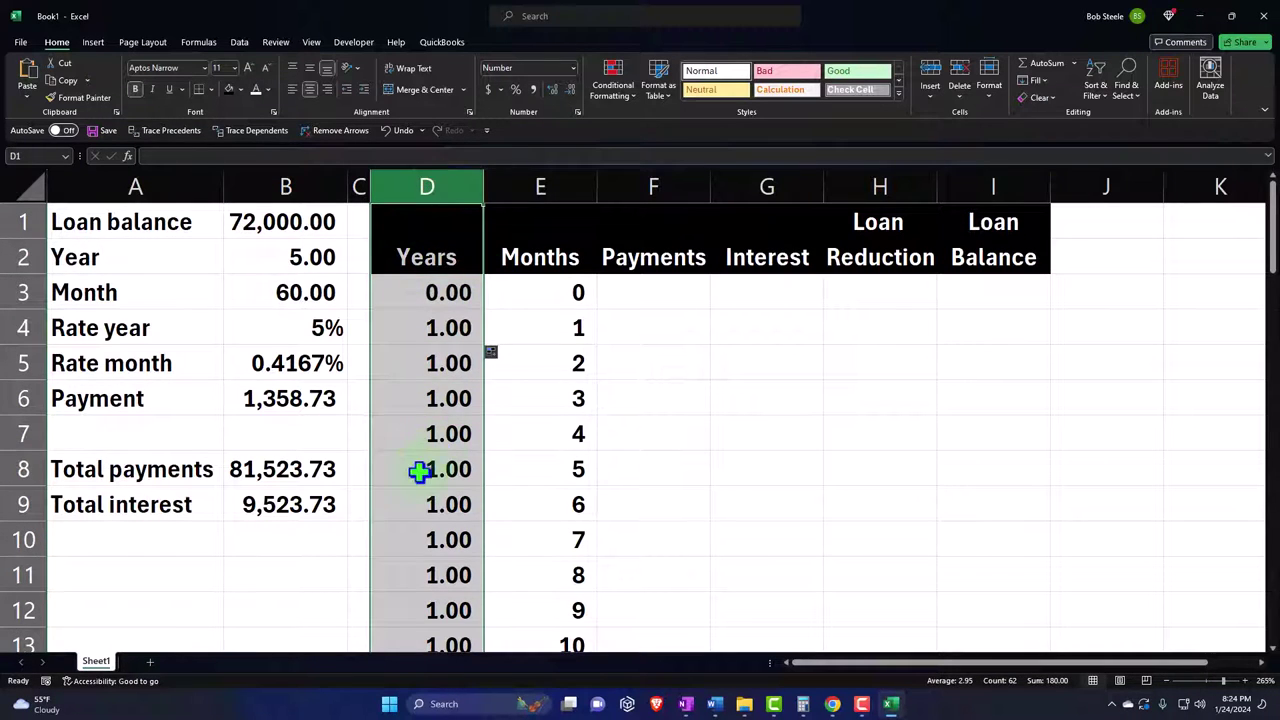
{"action": "left_click", "coordinate": [572, 90]}
{"action": "left_click", "coordinate": [574, 90]}
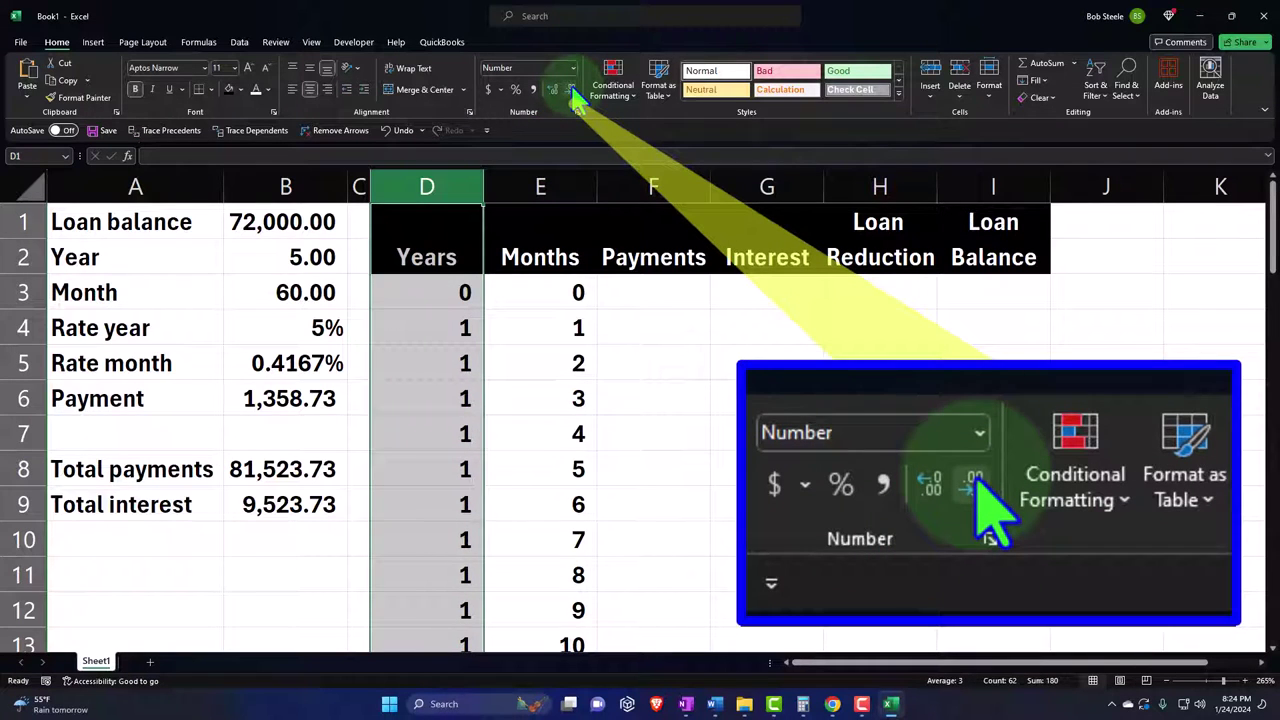
{"action": "left_click", "coordinate": [606, 432]}
- Link the month 0 loan balance in I3 to the loan amount with =B1
{"action": "left_click", "coordinate": [634, 290]}
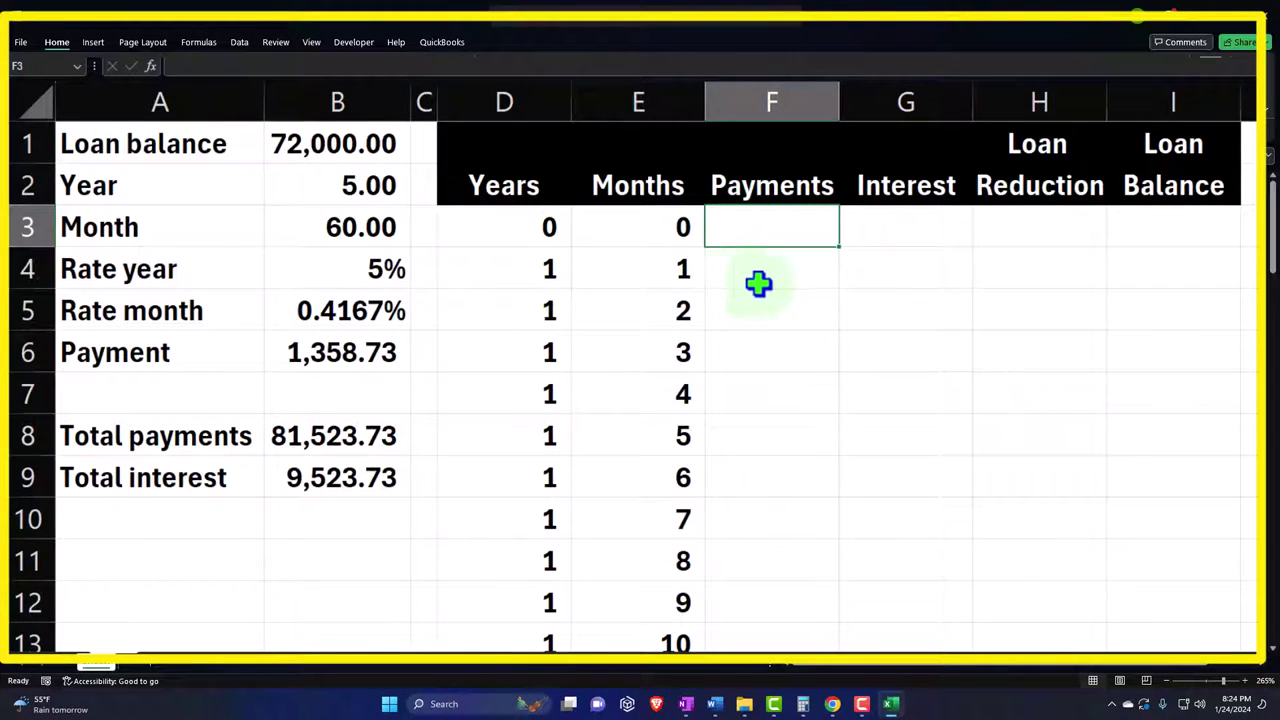
{"action": "left_click", "coordinate": [1146, 233]}
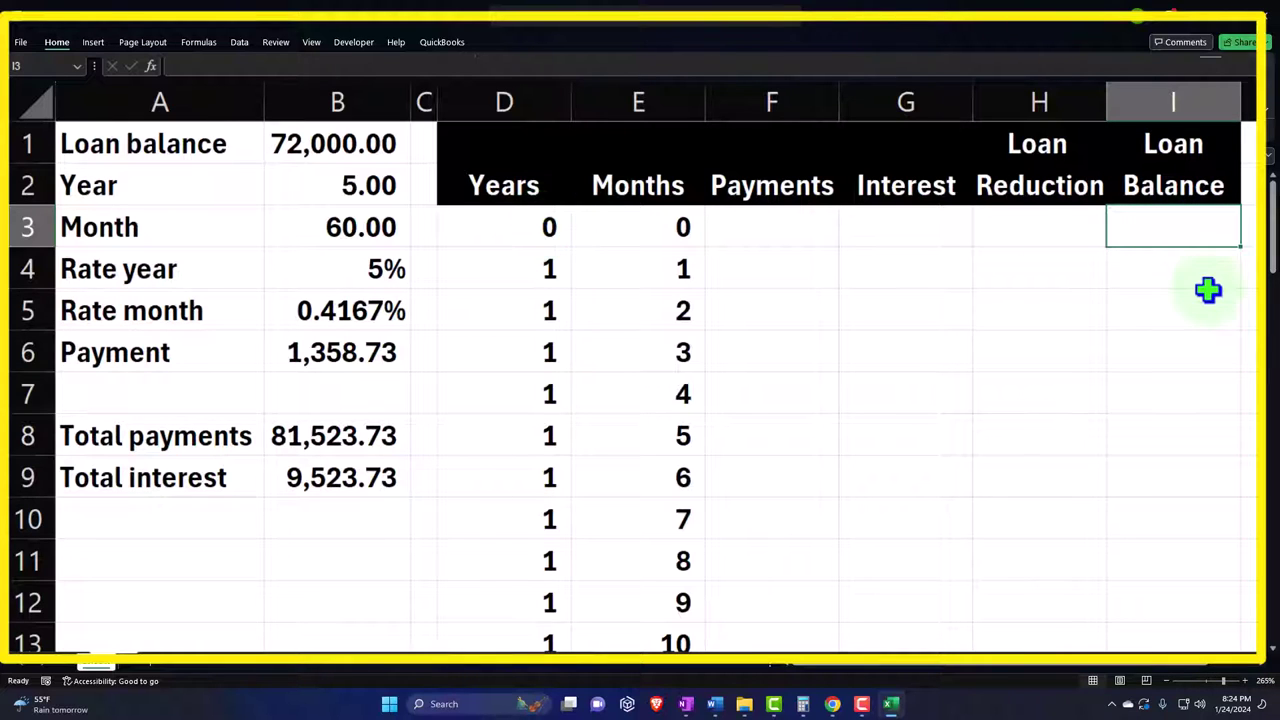
{"action": "type", "text": "="}
{"action": "key", "text": "Left"}
{"action": "key", "text": "Left"}
{"action": "key", "text": "Left"}
{"action": "key", "text": "Left"}
{"action": "key", "text": "Left"}
{"action": "key", "text": "Left"}
{"action": "key", "text": "Left"}
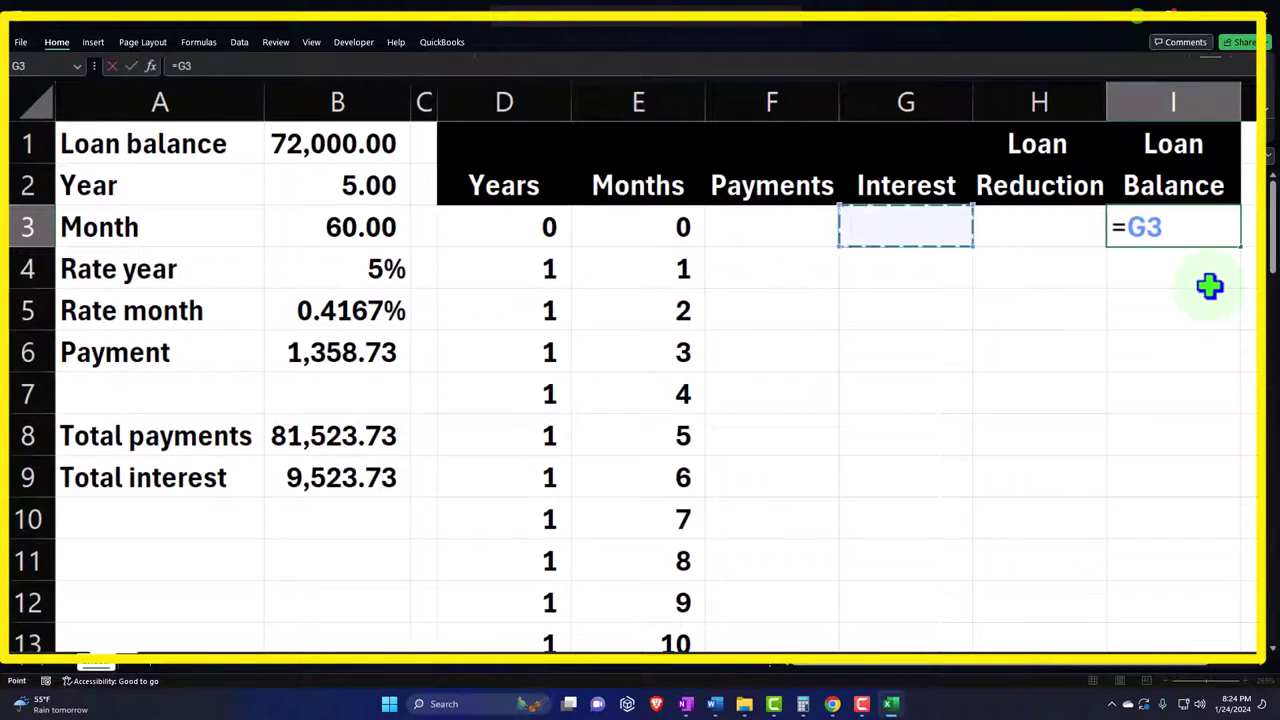
{"action": "key", "text": "Up"}
{"action": "key", "text": "Up"}
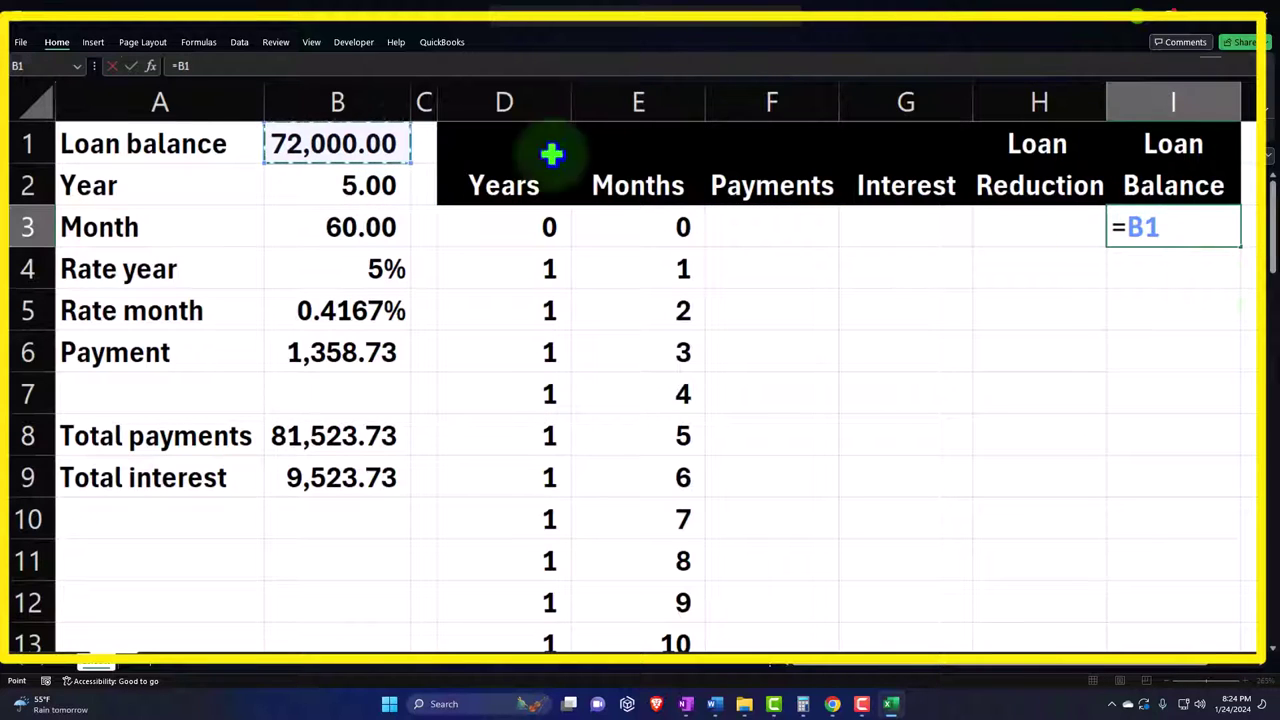
{"action": "key", "text": "Return"}
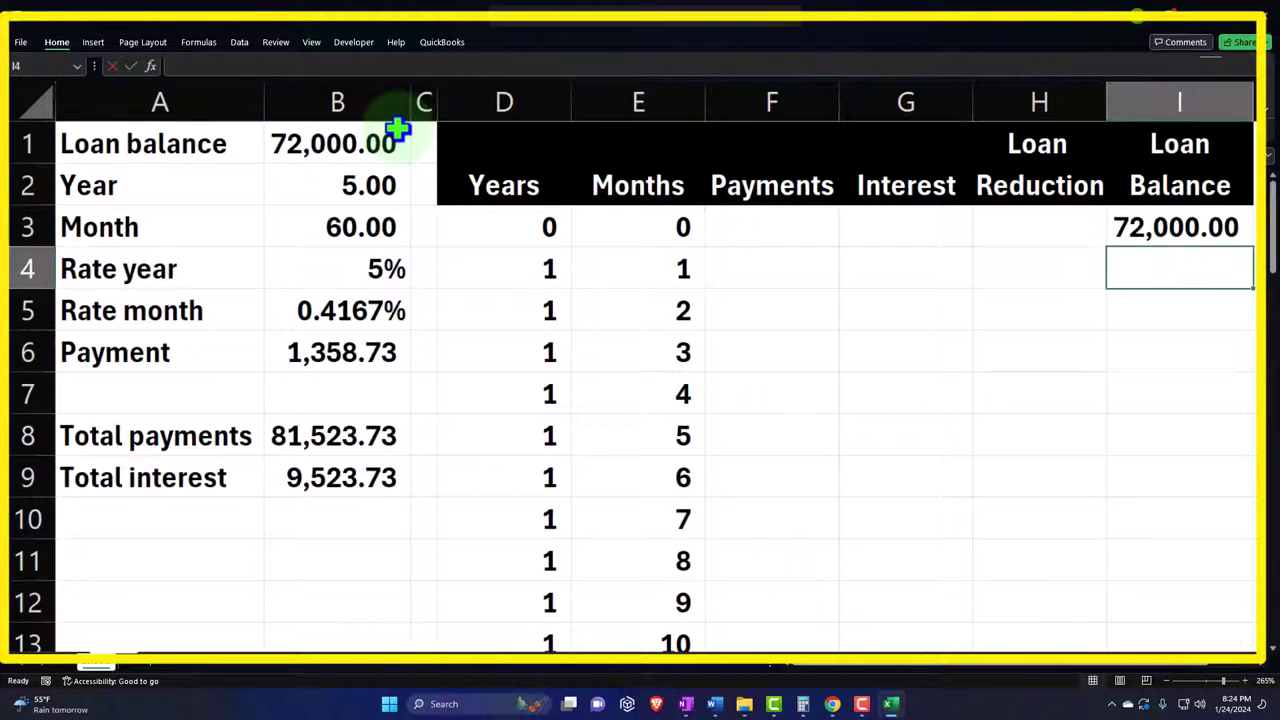
- Enter the absolute reference =$B$6 in F4 under Payments and fill it down through month 60
{"action": "key", "text": "Left"}
{"action": "key", "text": "Left"}
{"action": "key", "text": "Left"}
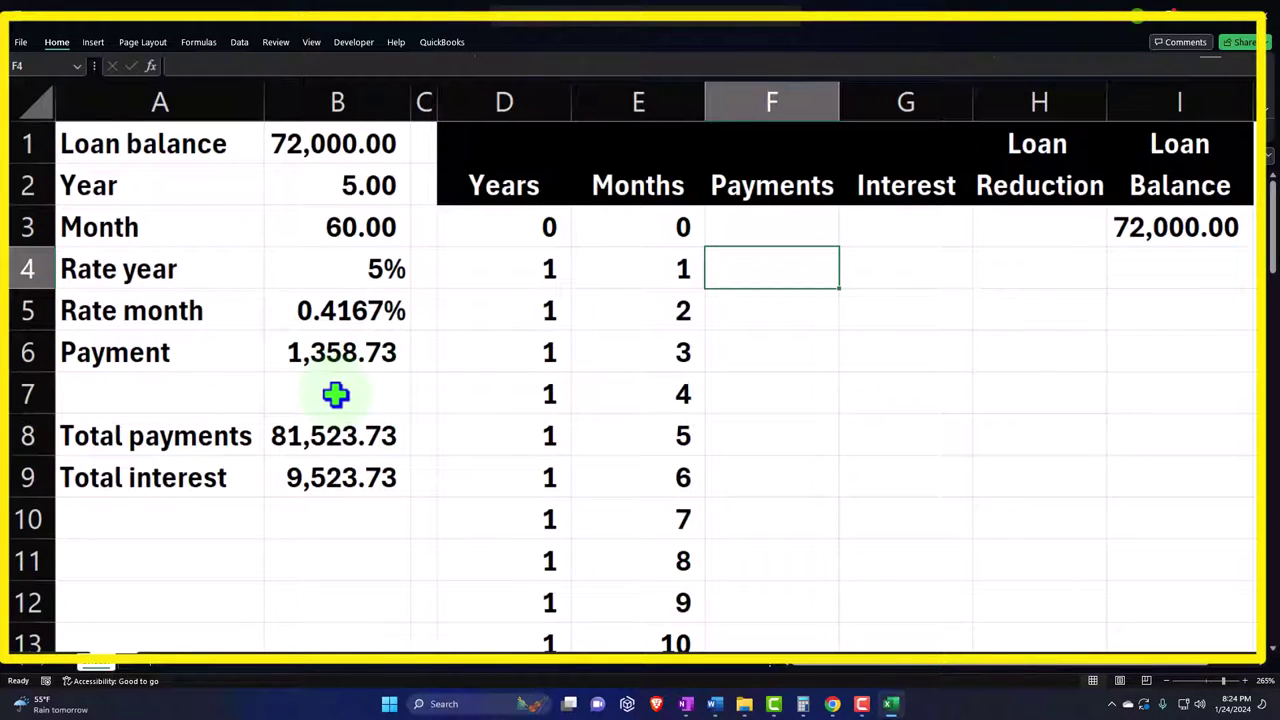
{"action": "type", "text": "="}
{"action": "key", "text": "Left"}
{"action": "key", "text": "Left"}
{"action": "key", "text": "Left"}
{"action": "key", "text": "Left"}
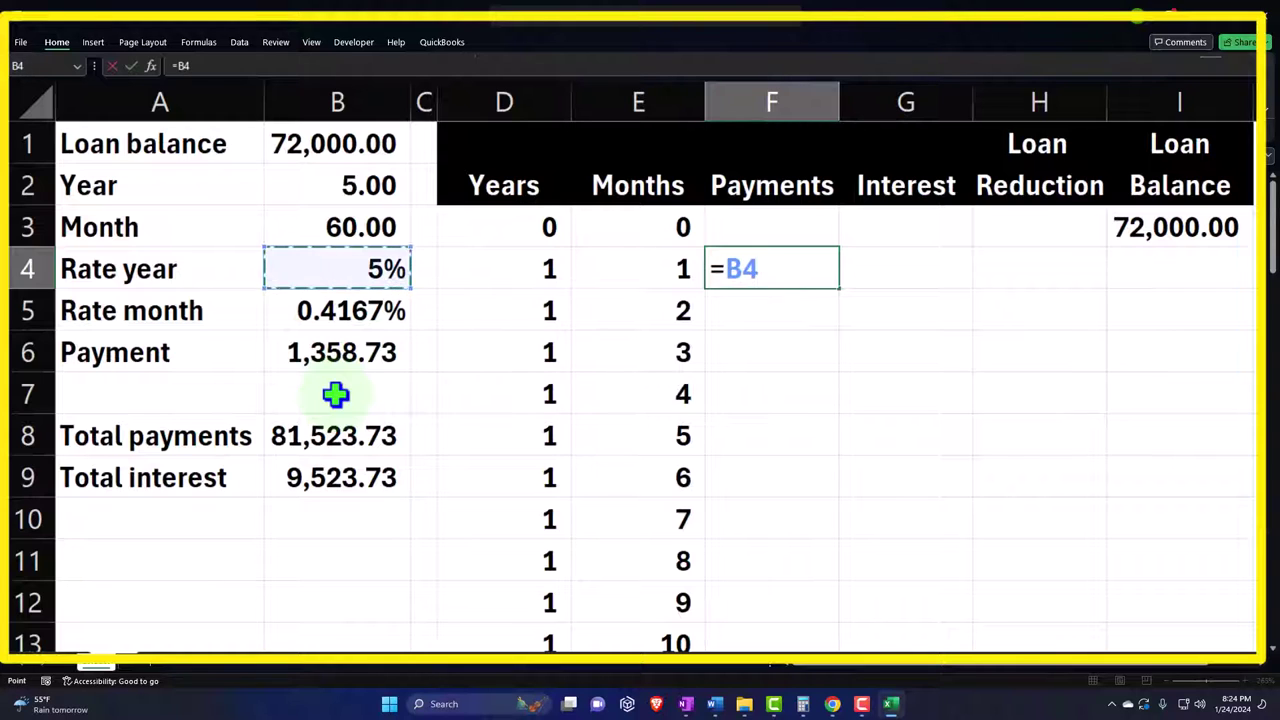
{"action": "key", "text": "Down"}
{"action": "key", "text": "Down"}
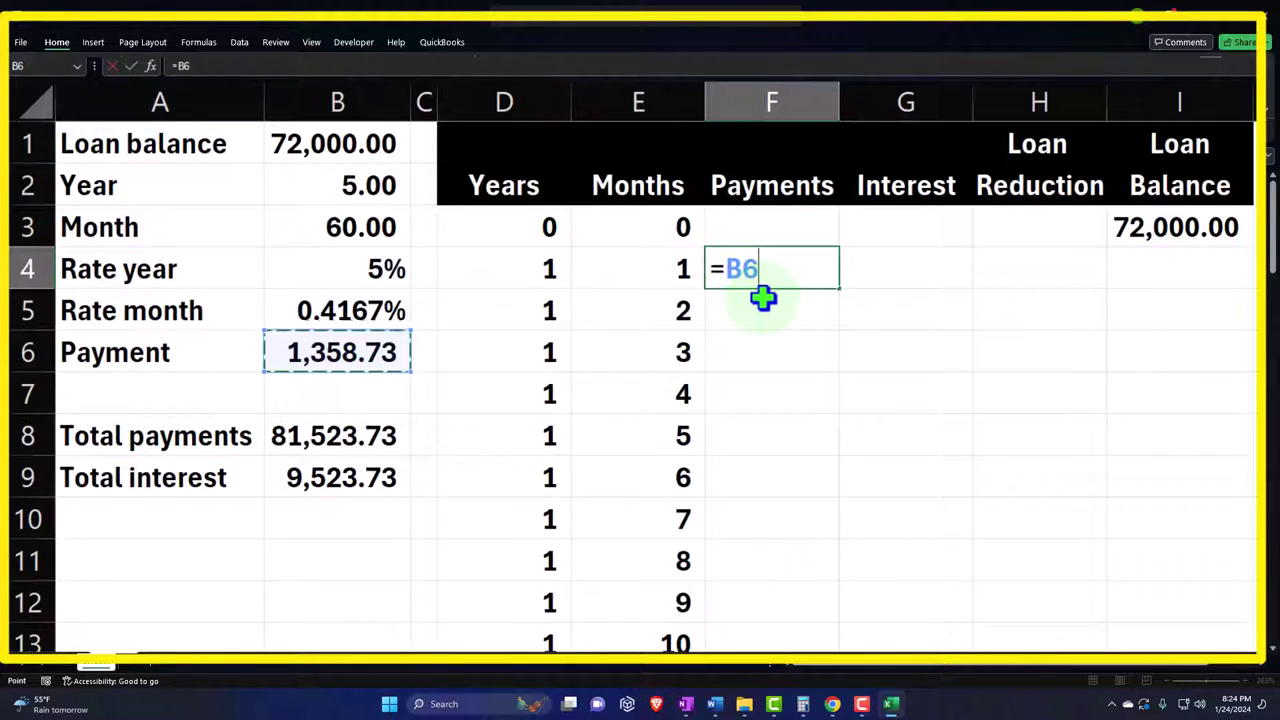
{"action": "key", "text": "F4"}
{"action": "key", "text": "Return"}
{"action": "left_click", "coordinate": [805, 280]}
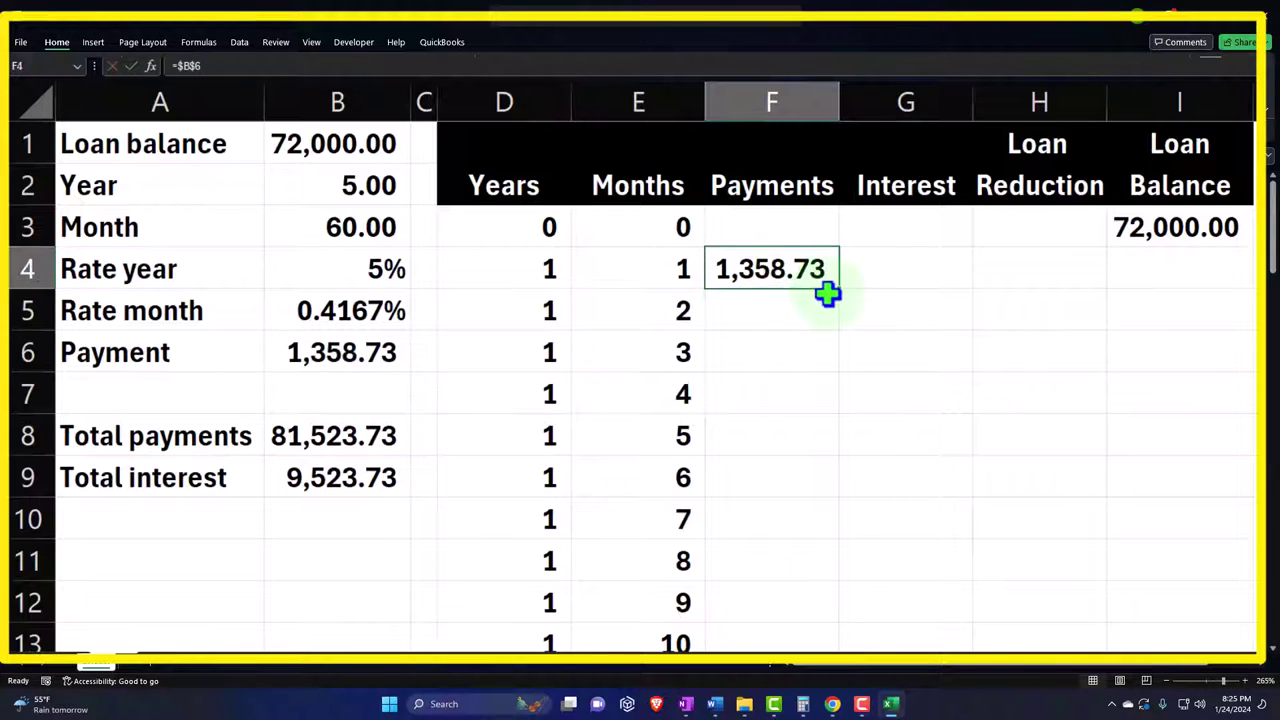
{"action": "double_click", "coordinate": [840, 289]}
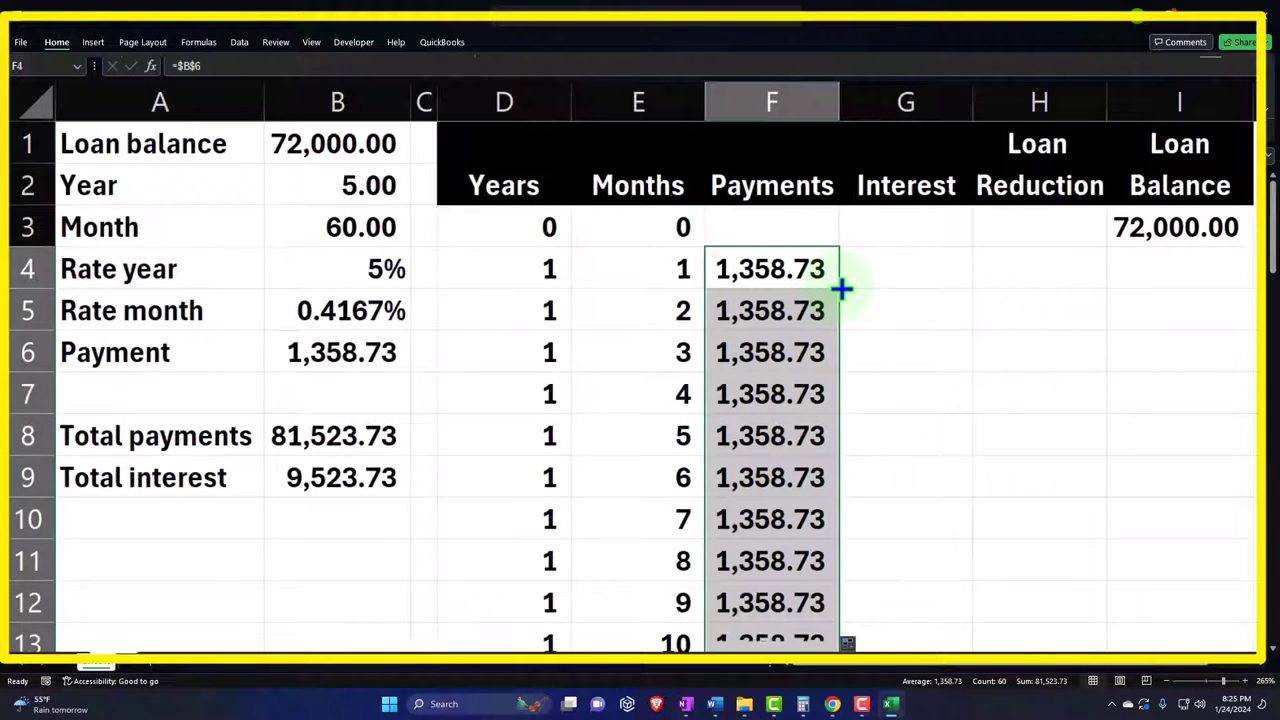
- Inspect the filled payment formulas in F5, F7 and F9
{"action": "double_click", "coordinate": [777, 310]}
{"action": "key", "text": "Return"}
{"action": "double_click", "coordinate": [746, 398]}
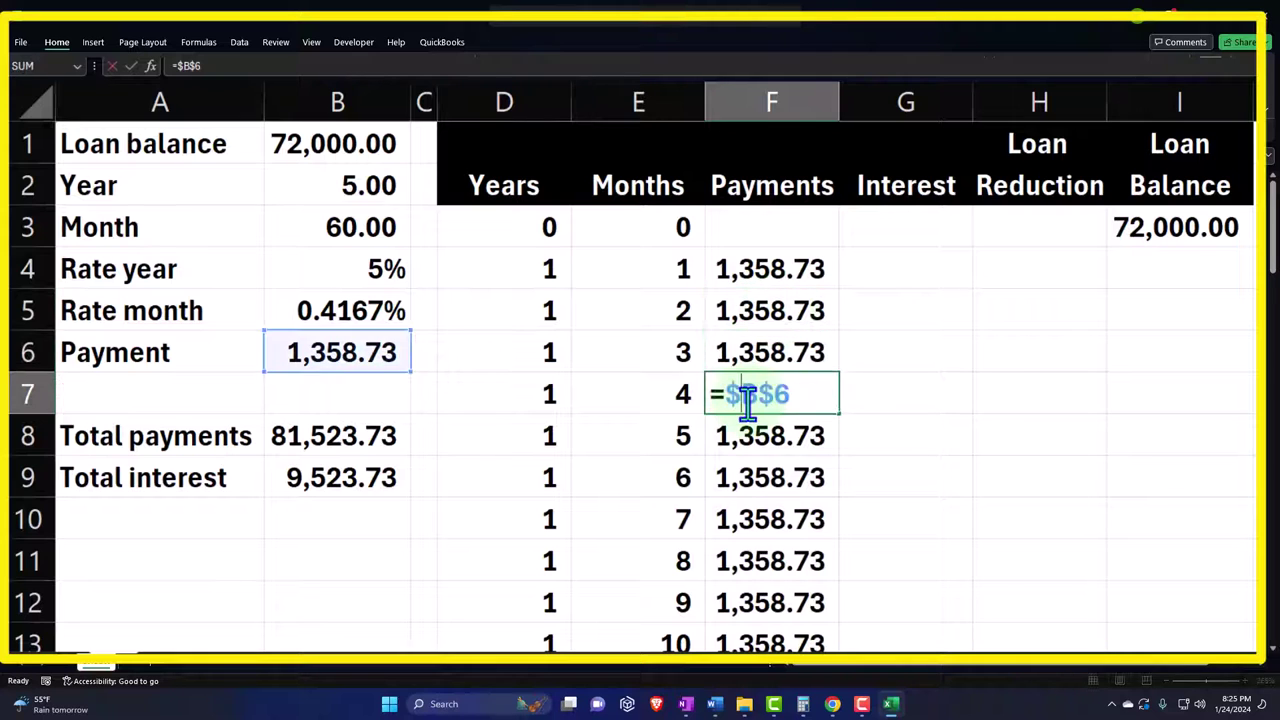
{"action": "key", "text": "Return"}
{"action": "double_click", "coordinate": [746, 480]}
{"action": "key", "text": "Return"}
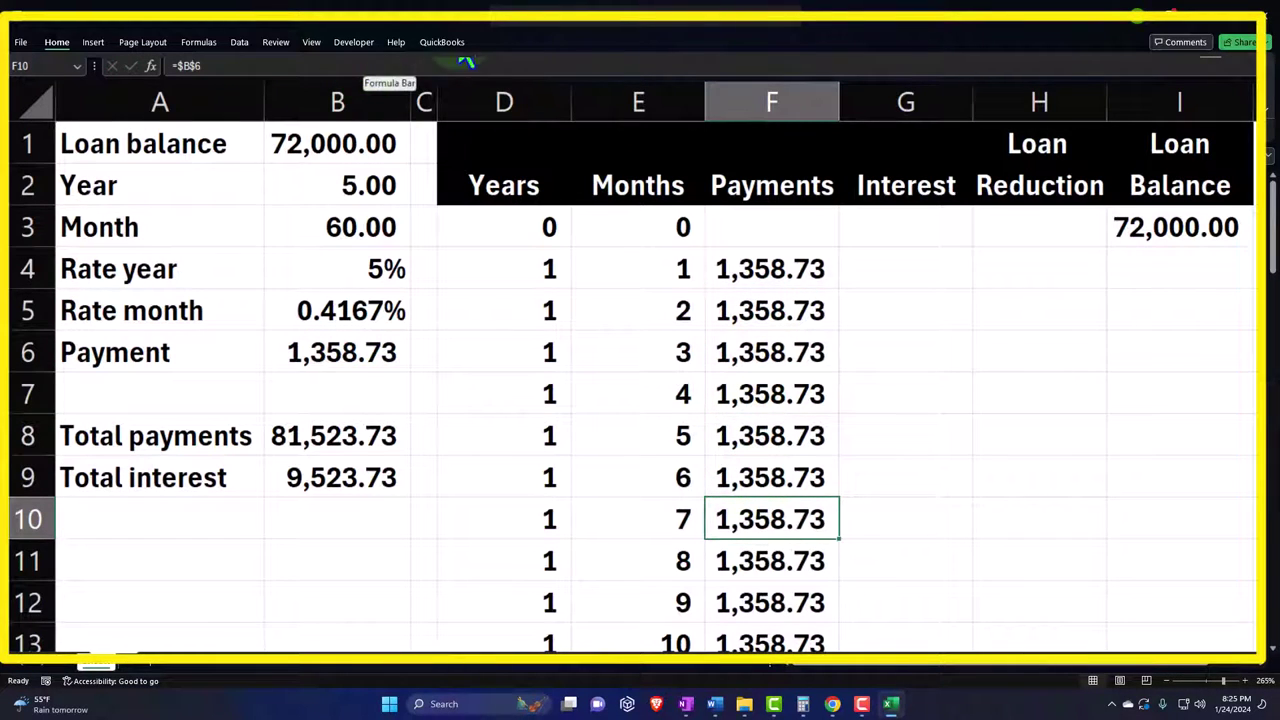
- Undo the fill of the payment formula below F4
{"action": "key", "text": "Up"}
{"action": "key", "text": "Up"}
{"action": "key", "text": "Up"}
{"action": "key", "text": "Up"}
{"action": "key", "text": "Up"}
{"action": "key", "text": "ctrl+z"}
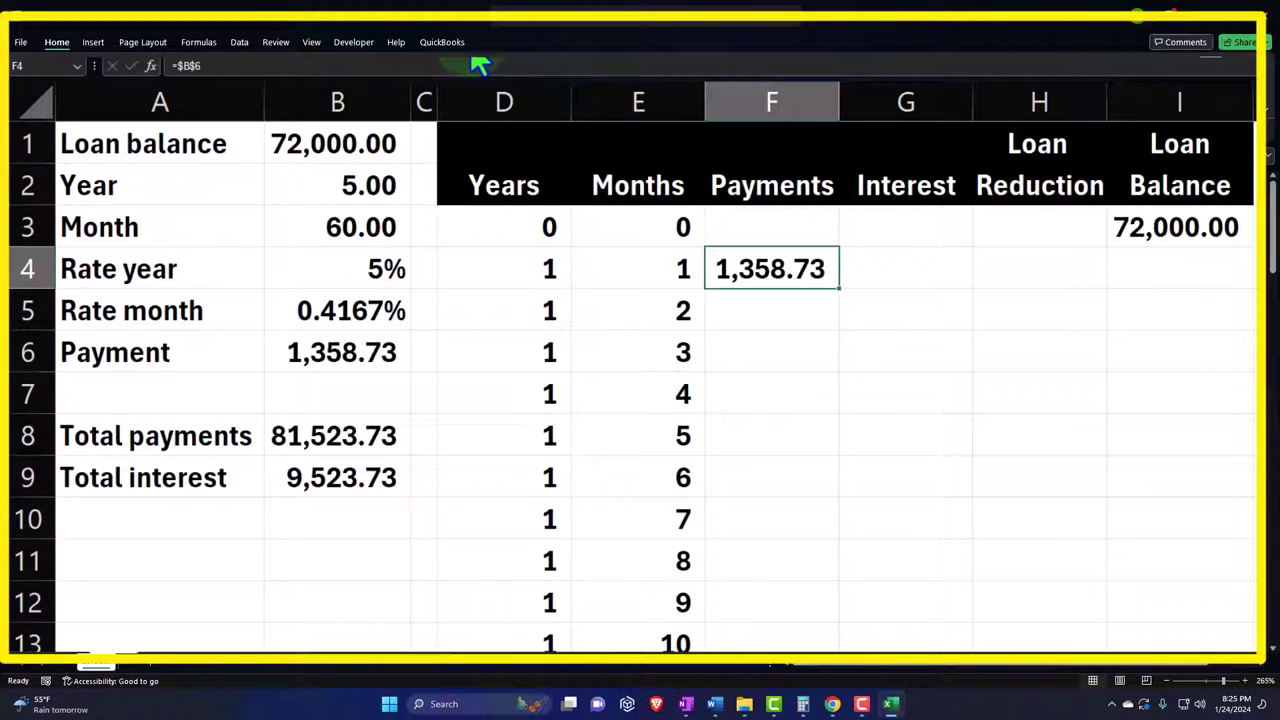
- Try the relative formula =F4 in F5 and fill it down the Payments column
{"action": "left_click", "coordinate": [811, 306]}
{"action": "key", "text": "BackSpace"}
{"action": "type", "text": "="}
{"action": "key", "text": "Up"}
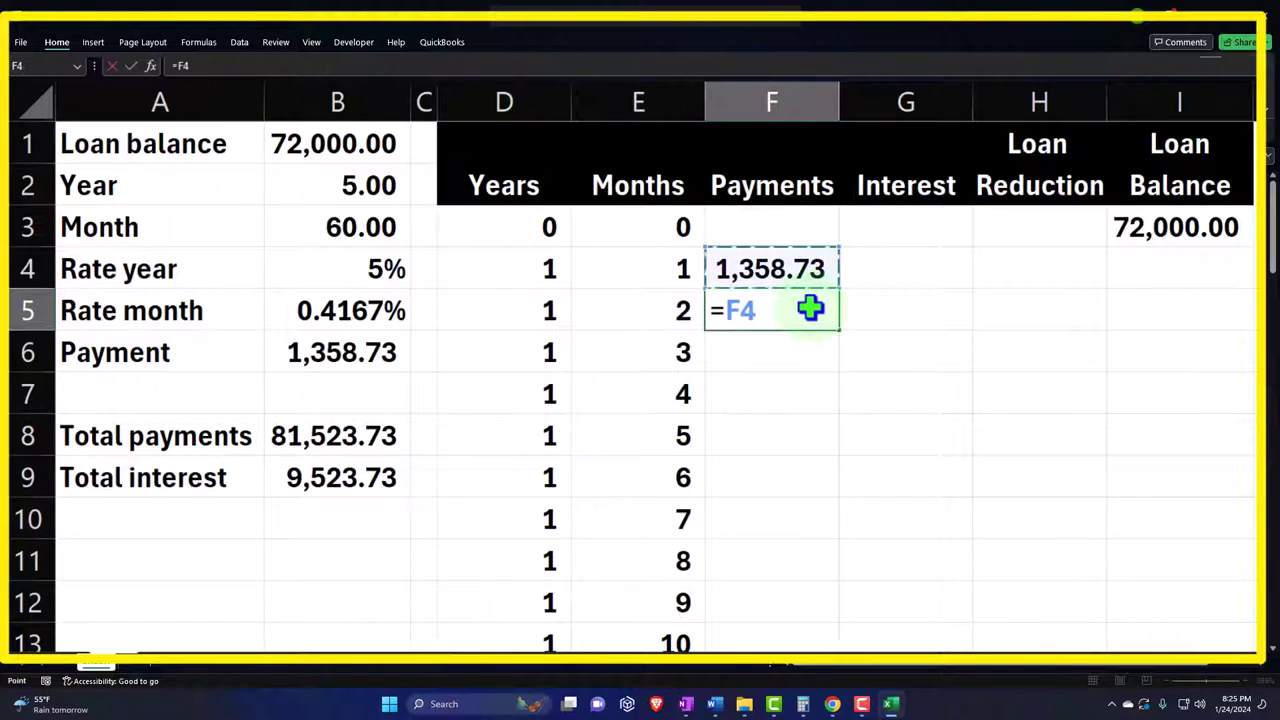
{"action": "key", "text": "Return"}
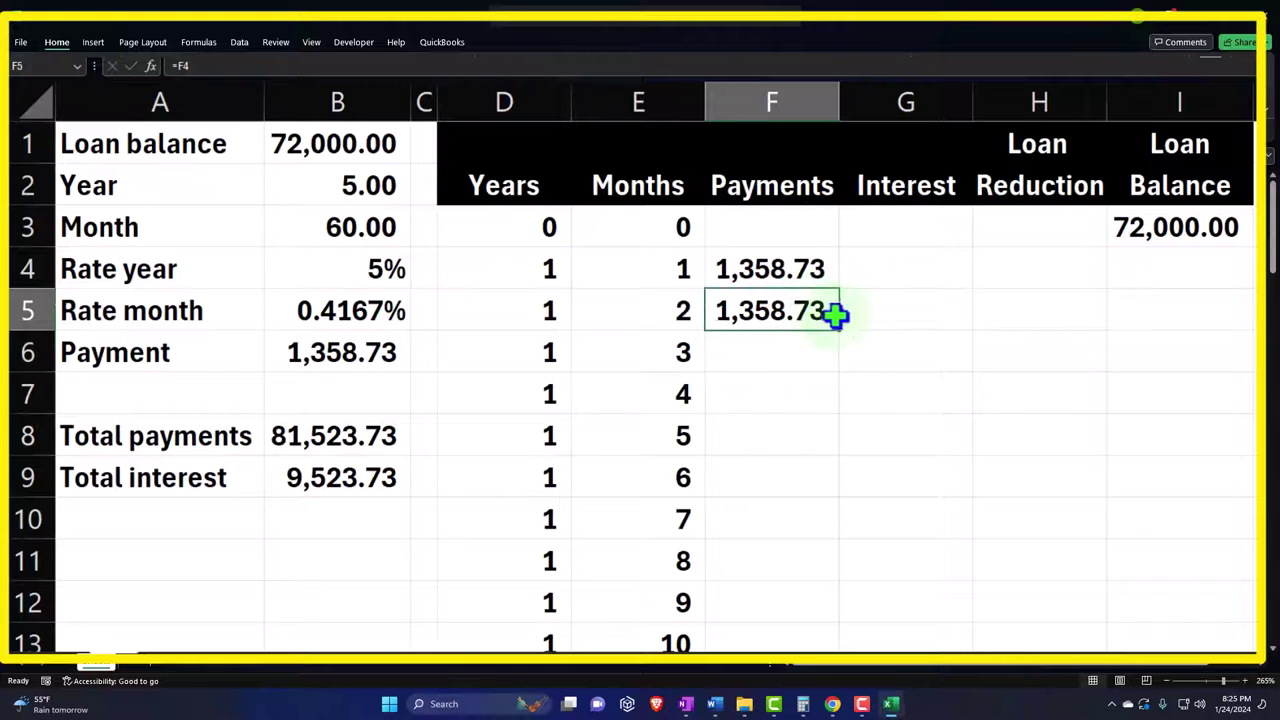
{"action": "double_click", "coordinate": [839, 332]}
- Check which cells the filled payment formulas in F7 and F9 refer to
{"action": "double_click", "coordinate": [789, 392]}
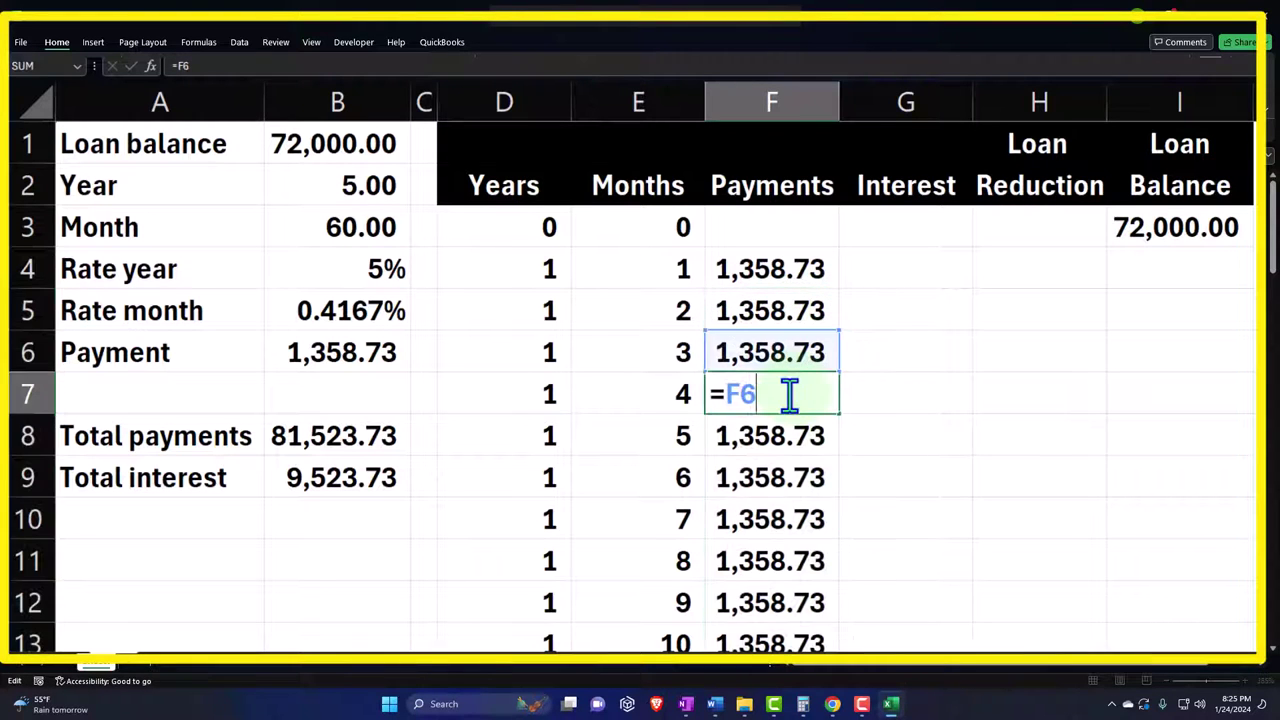
{"action": "key", "text": "Return"}
{"action": "double_click", "coordinate": [790, 478]}
{"action": "key", "text": "Return"}
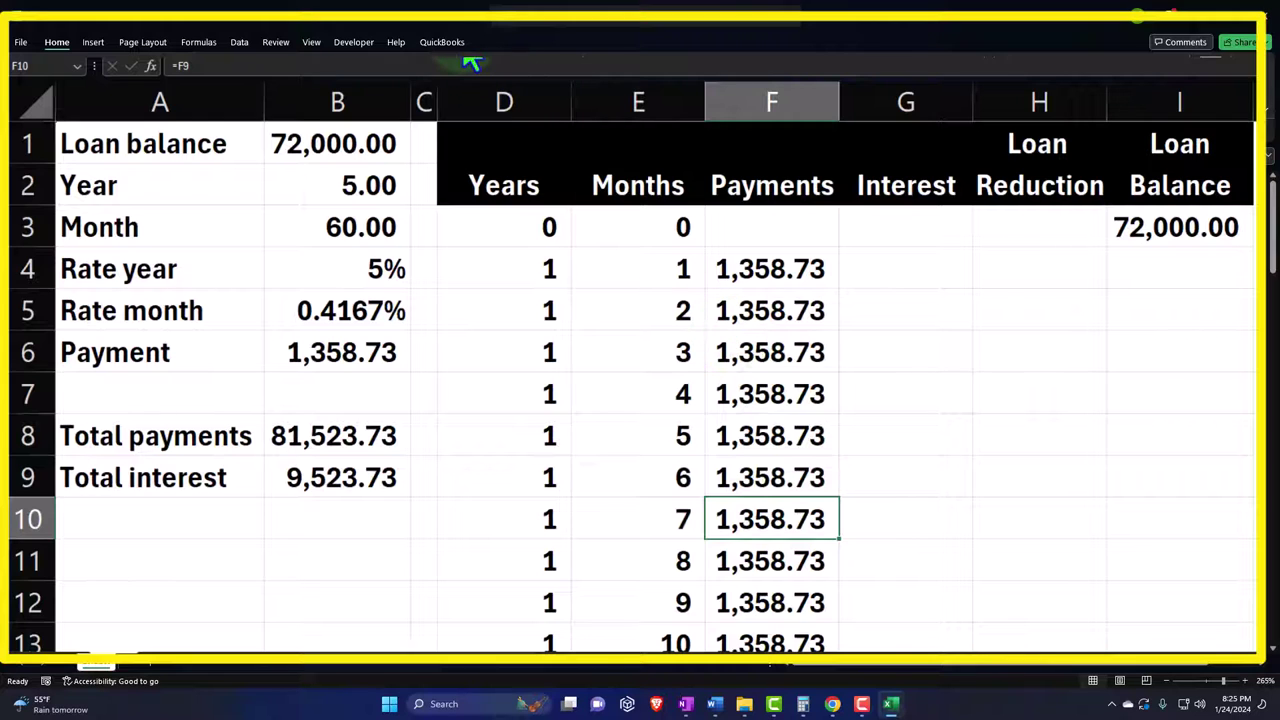
- Undo the relative payment formulas and the F4 entry, clearing the Payments column
{"action": "key", "text": "ctrl+z"}
{"action": "key", "text": "ctrl+z"}
{"action": "key", "text": "ctrl+z"}
{"action": "key", "text": "ctrl+z"}
{"action": "key", "text": "ctrl+z"}
{"action": "key", "text": "ctrl+z"}
{"action": "key", "text": "ctrl+z"}
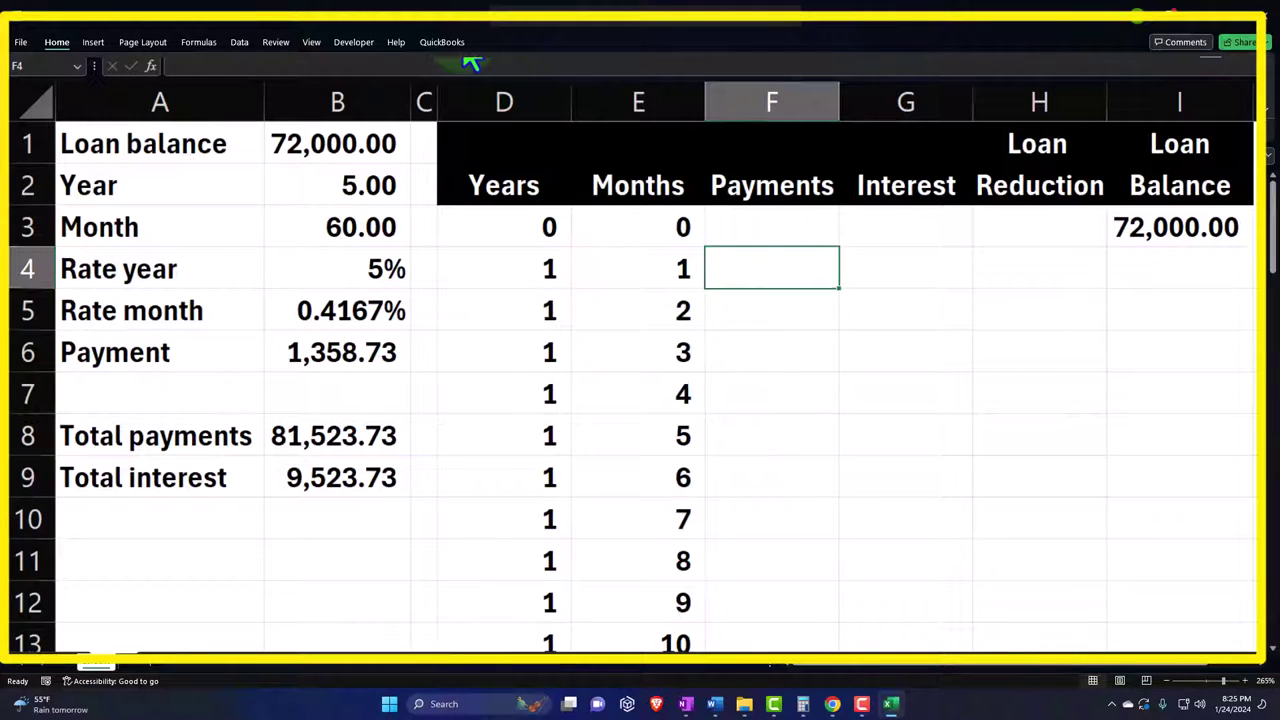
{"action": "key", "text": "ctrl+y"}
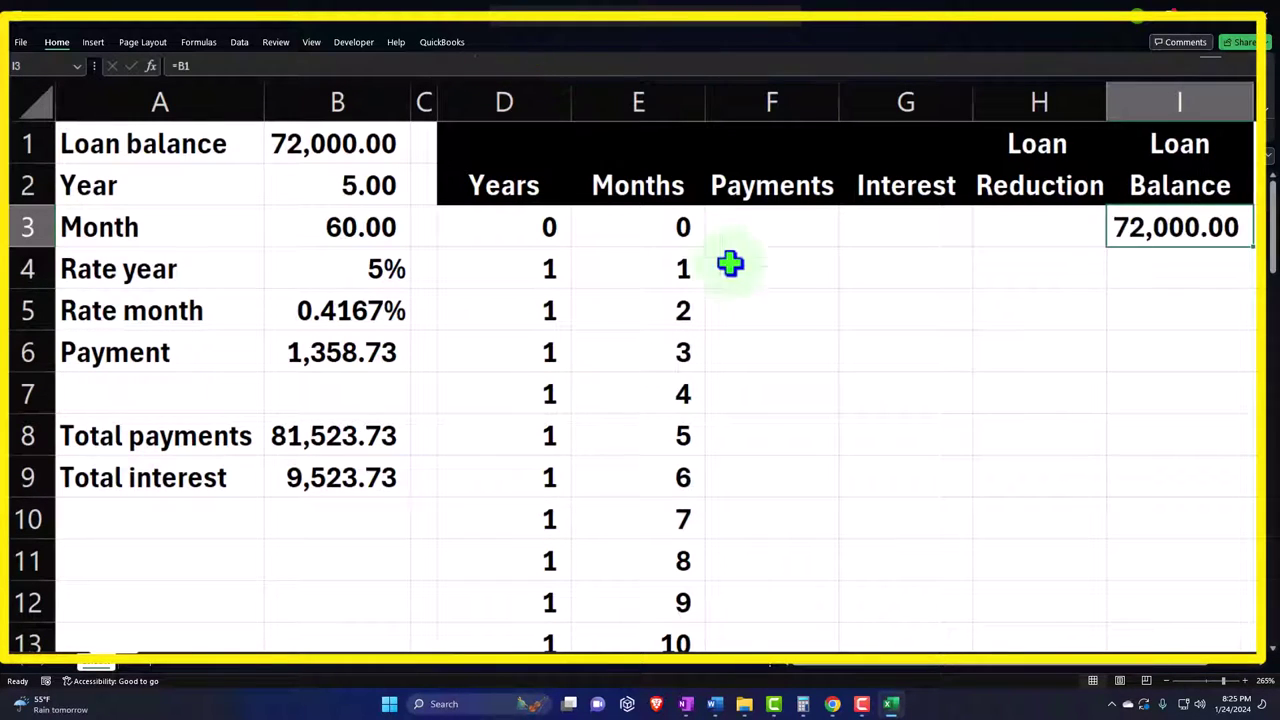
- Link F4 to the payment amount with the absolute reference =$B$6 and fill it down through month 60
{"action": "left_click", "coordinate": [745, 268]}
{"action": "type", "text": "="}
{"action": "key", "text": "Left"}
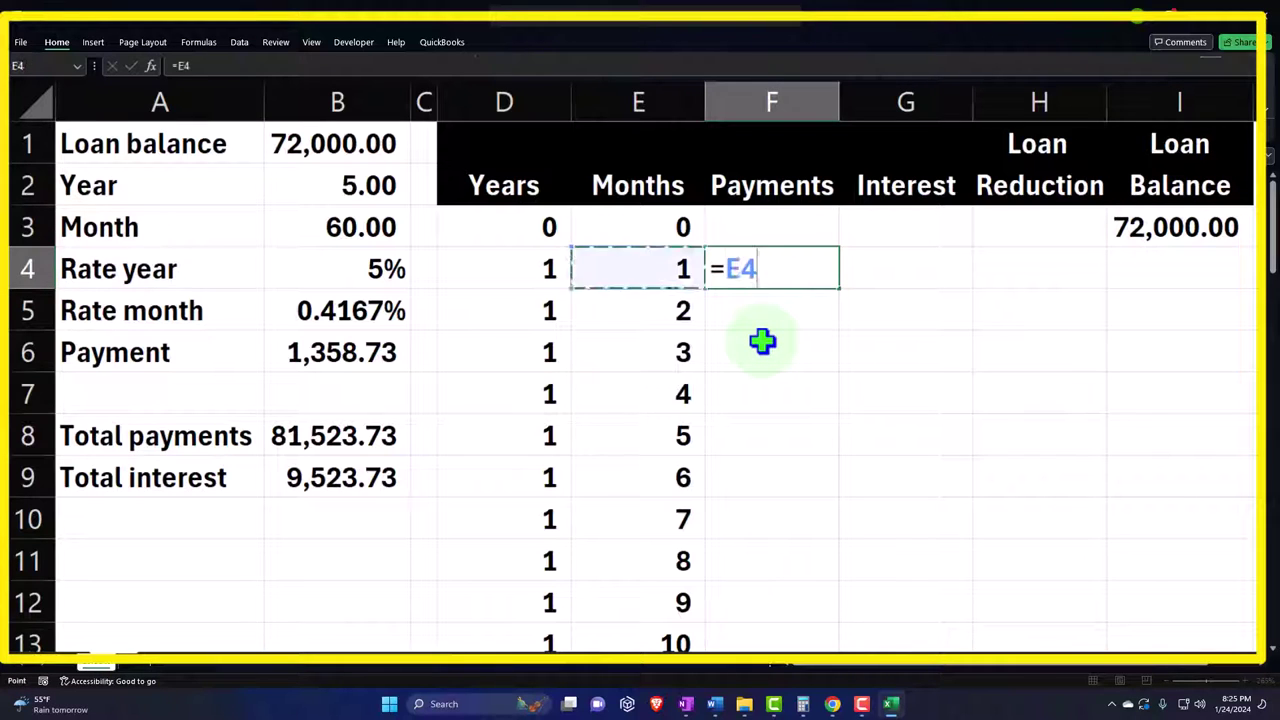
{"action": "key", "text": "Left"}
{"action": "key", "text": "Left"}
{"action": "key", "text": "Down"}
{"action": "key", "text": "Down"}
{"action": "key", "text": "Left"}
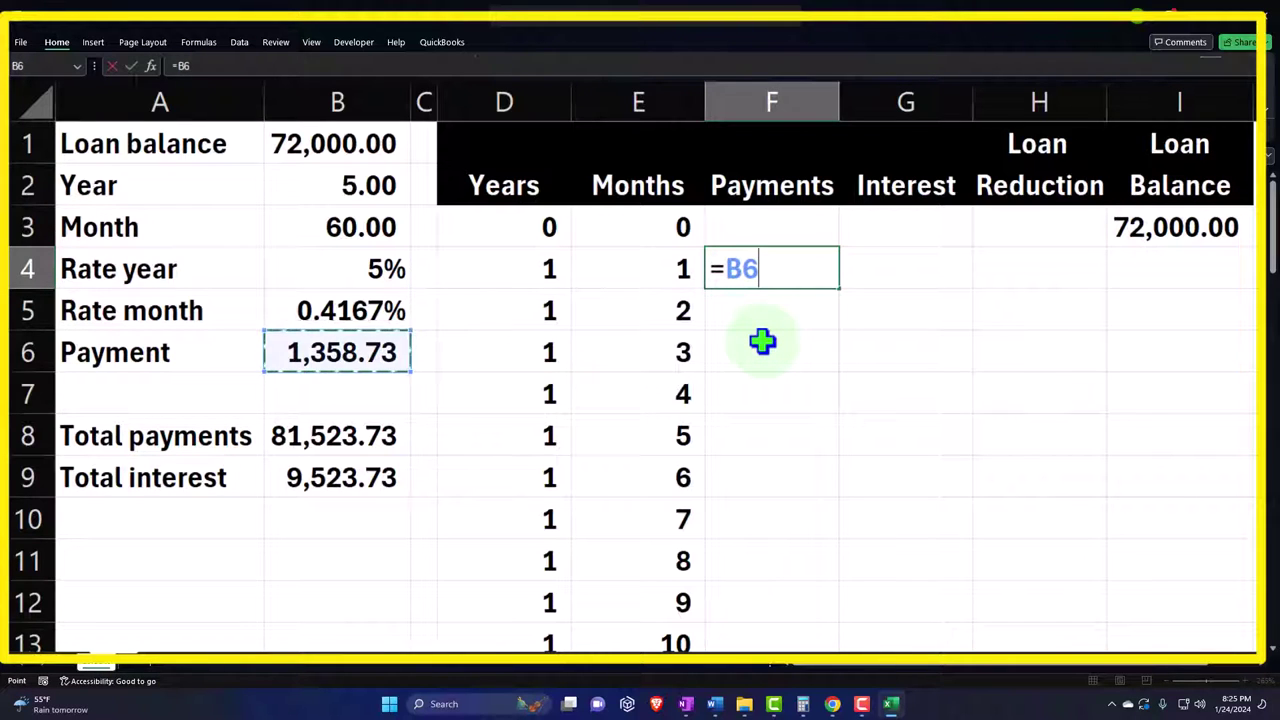
{"action": "key", "text": "F4"}
{"action": "key", "text": "Return"}
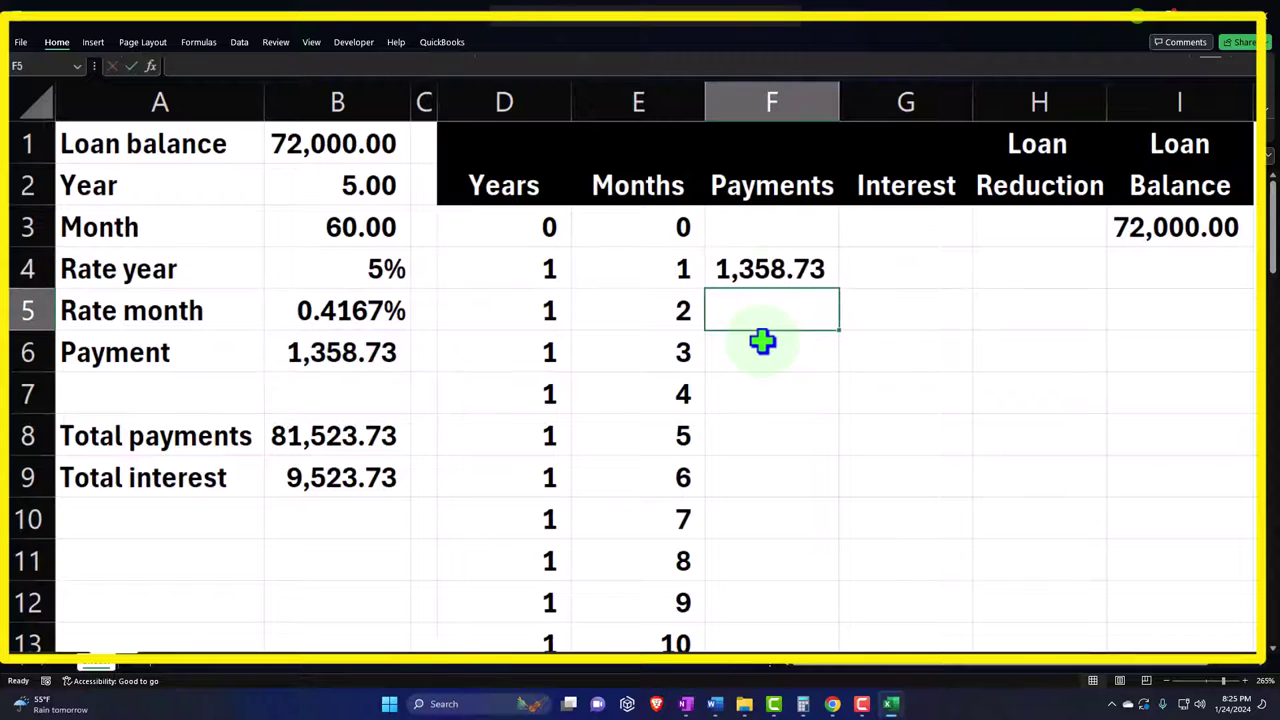
{"action": "left_click", "coordinate": [771, 268]}
{"action": "double_click", "coordinate": [840, 290]}
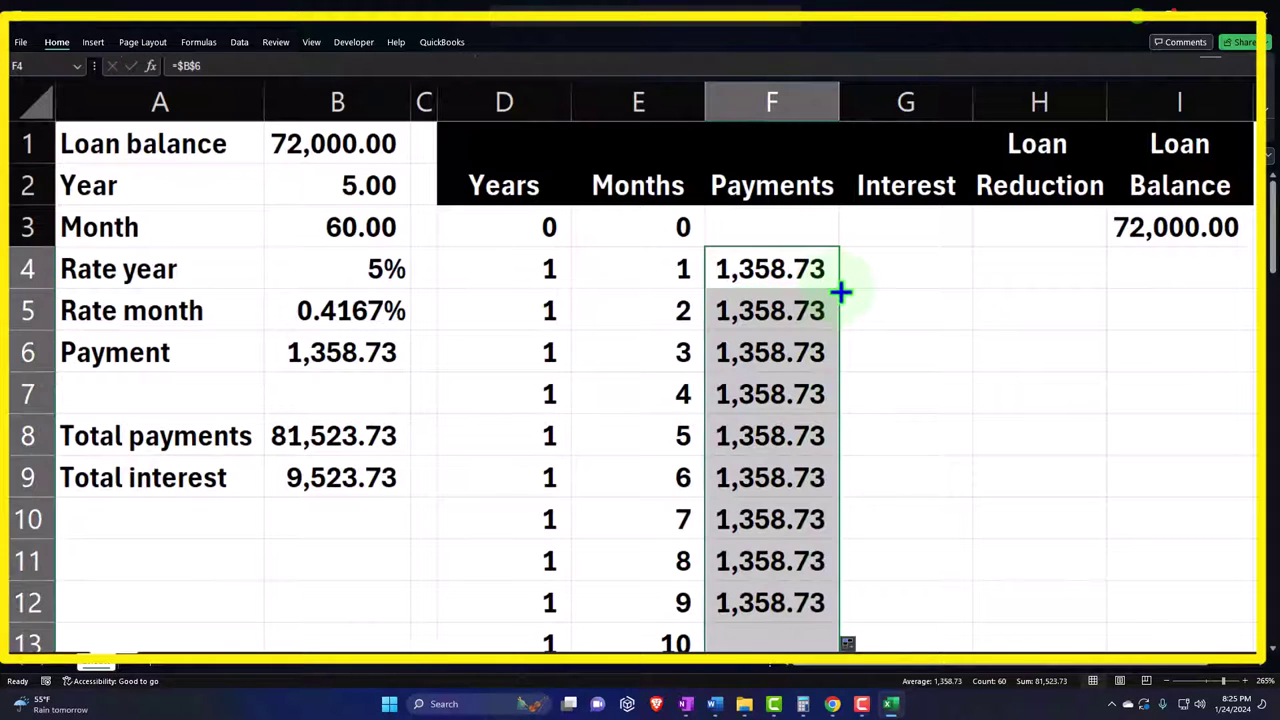
- Calculate the first month's interest in G4 with =I3*B5, the prior loan balance times the monthly rate
{"action": "left_click", "coordinate": [906, 264]}
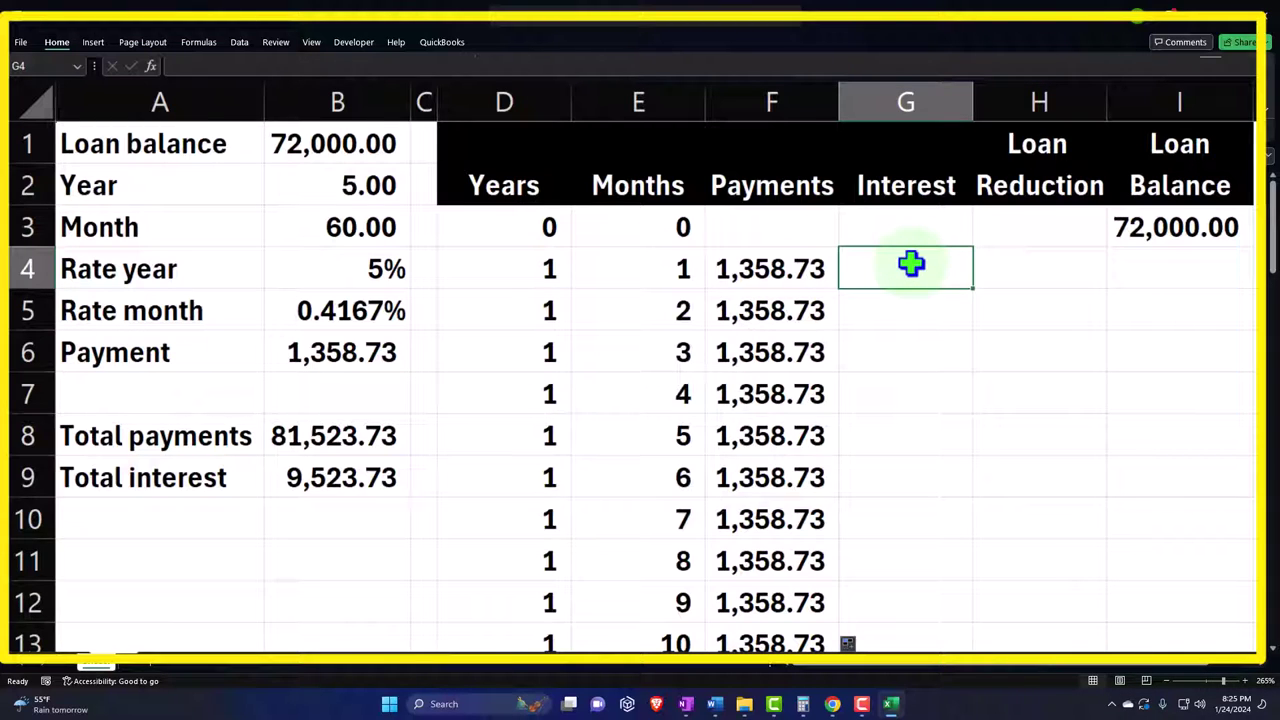
{"action": "left_click", "coordinate": [352, 474]}
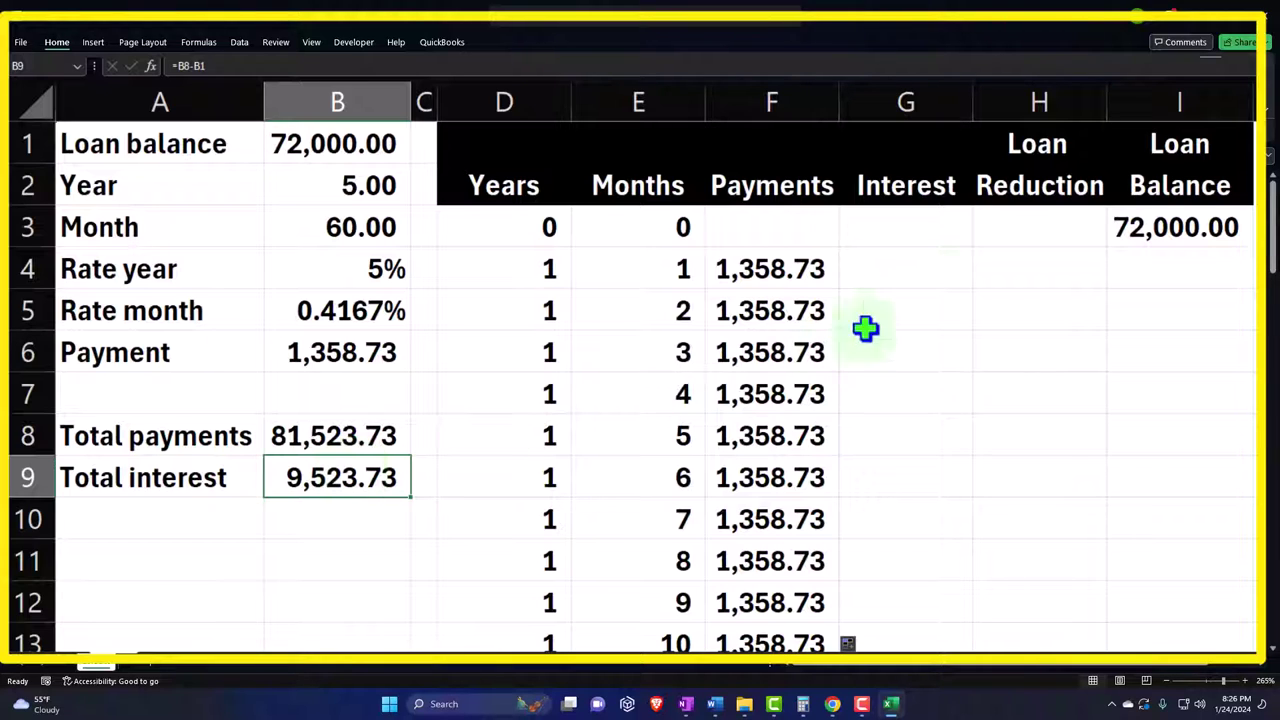
{"action": "left_click", "coordinate": [931, 263]}
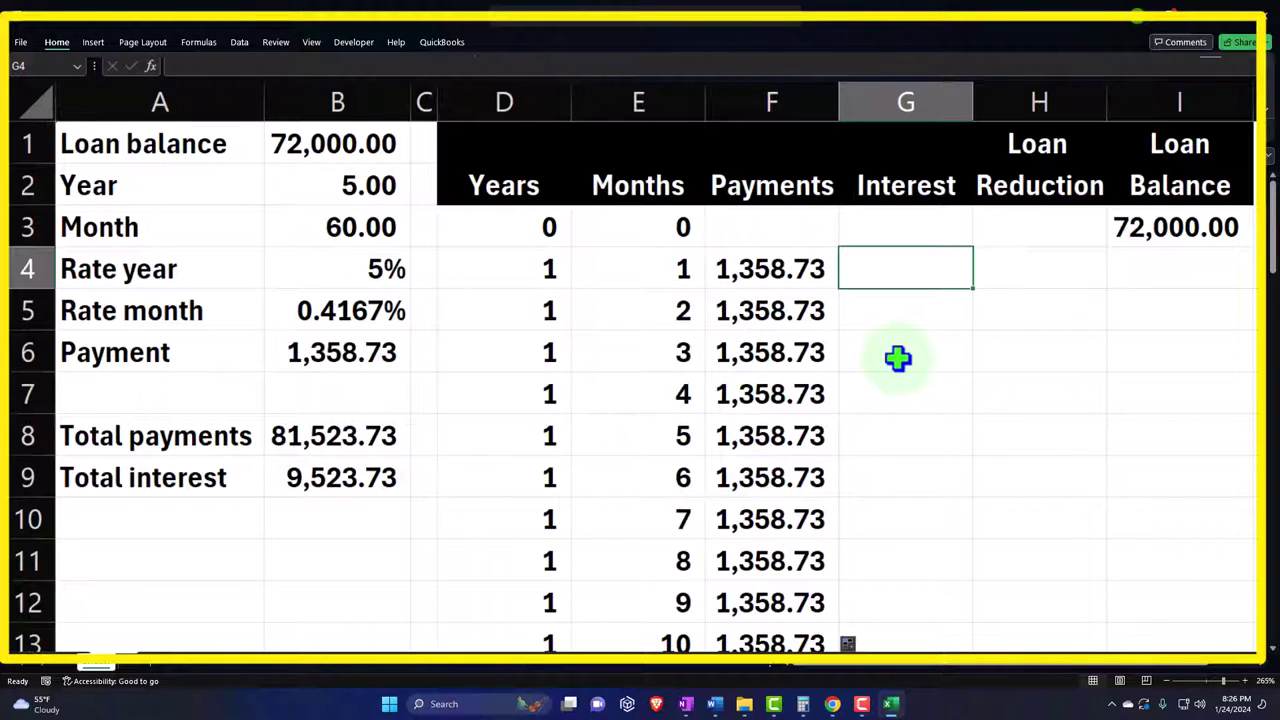
{"action": "type", "text": "="}
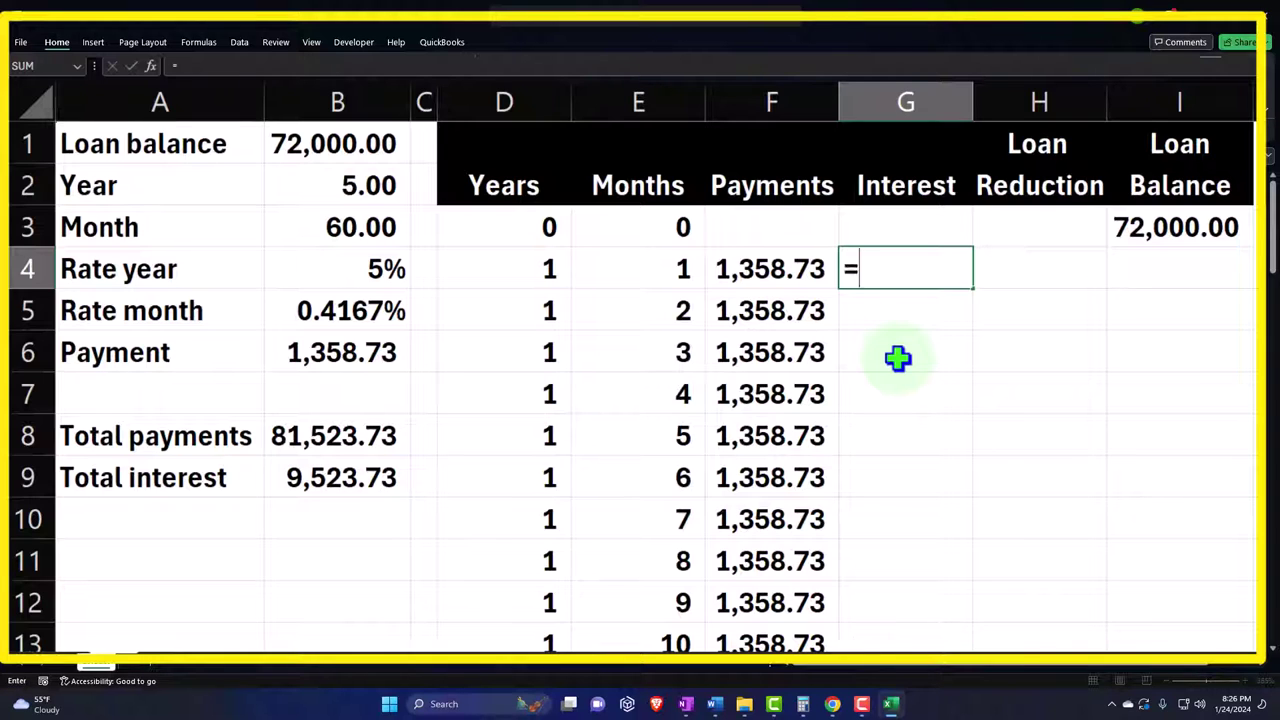
{"action": "key", "text": "Right"}
{"action": "key", "text": "Right"}
{"action": "key", "text": "Up"}
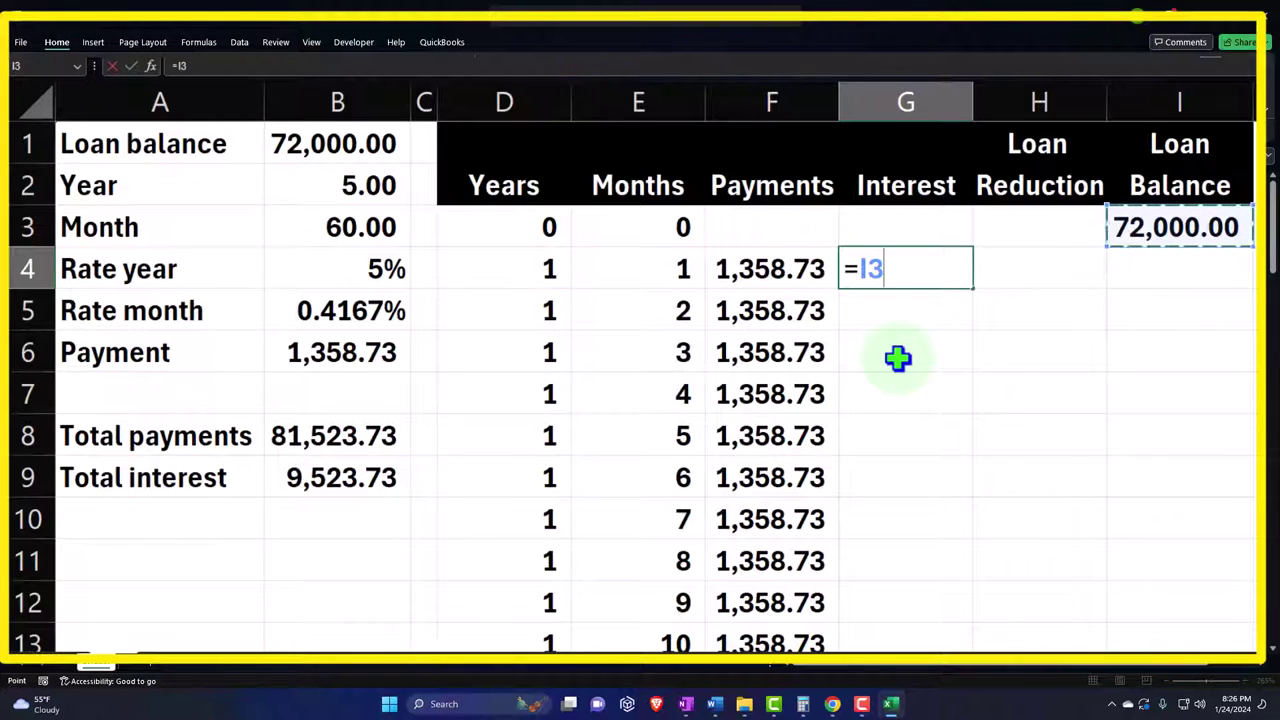
{"action": "type", "text": "*"}
{"action": "key", "text": "Left"}
{"action": "key", "text": "Left"}
{"action": "key", "text": "Left"}
{"action": "key", "text": "Left"}
{"action": "key", "text": "Left"}
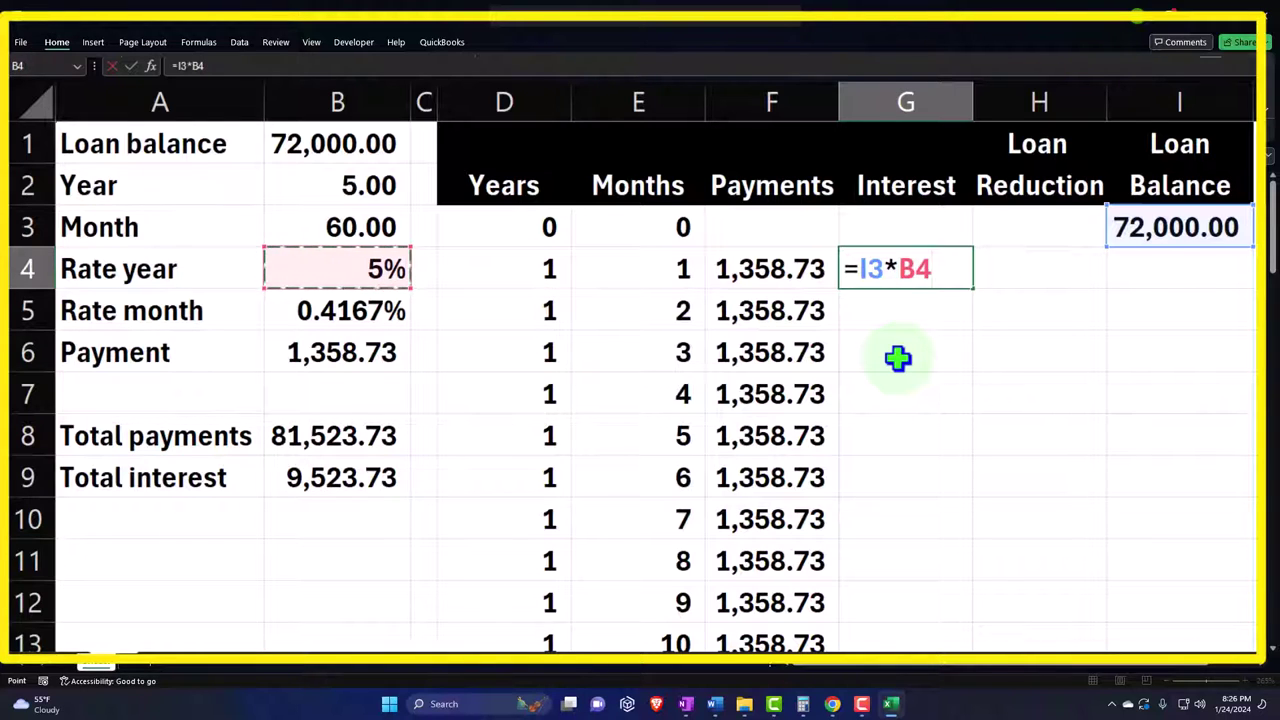
{"action": "key", "text": "Down"}
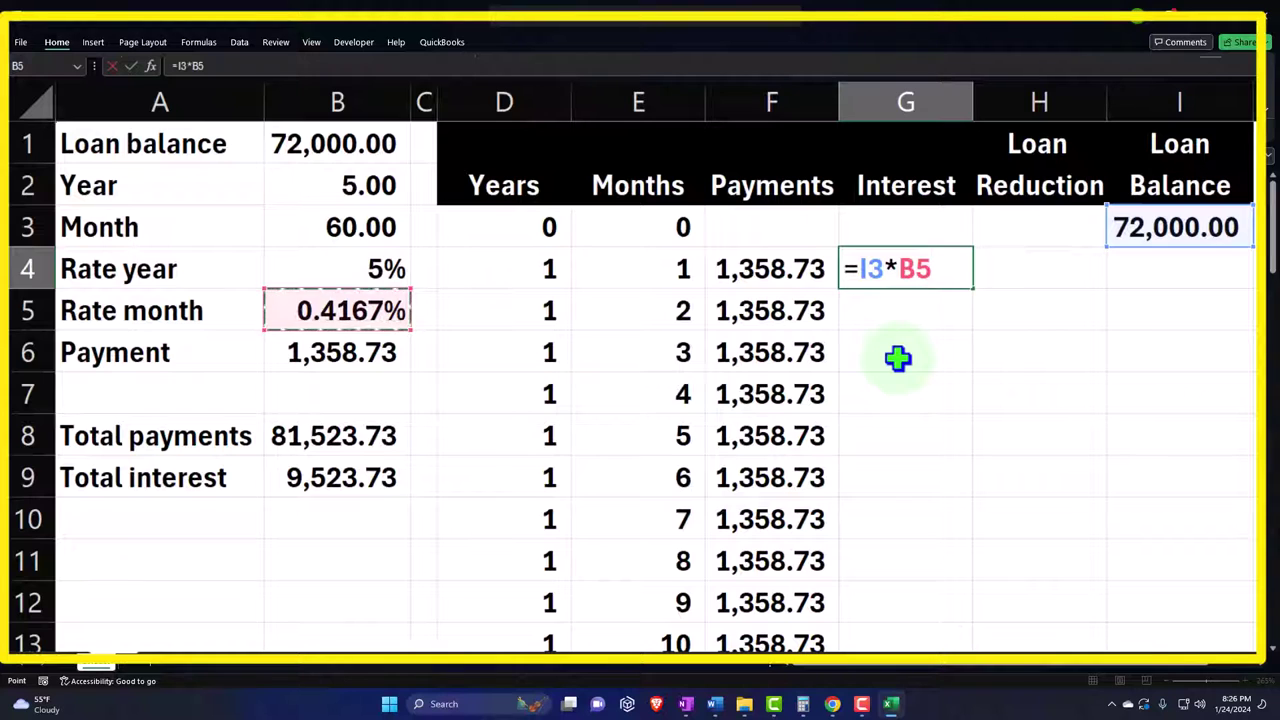
{"action": "key", "text": "Return"}
{"action": "key", "text": "Up"}
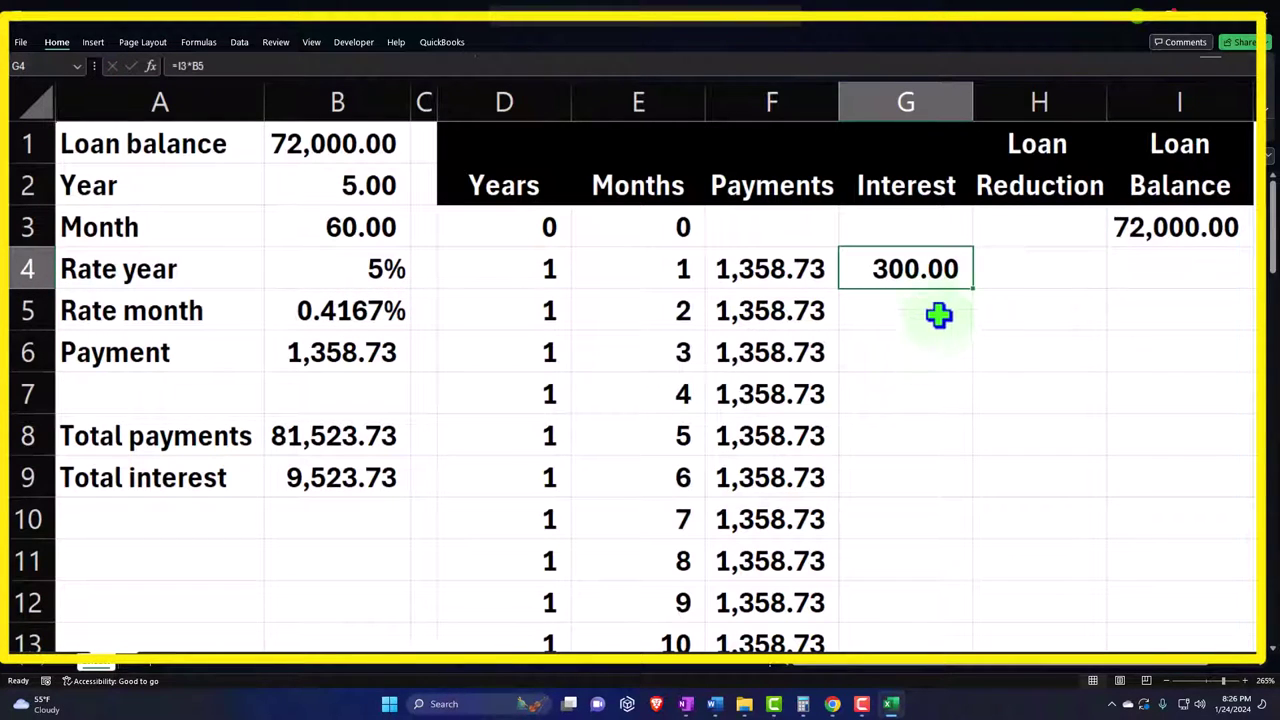
- Make the rate reference in G4 absolute as =I3*$B$5, fill it down the Interest column and check the G4 formula
{"action": "double_click", "coordinate": [918, 269]}
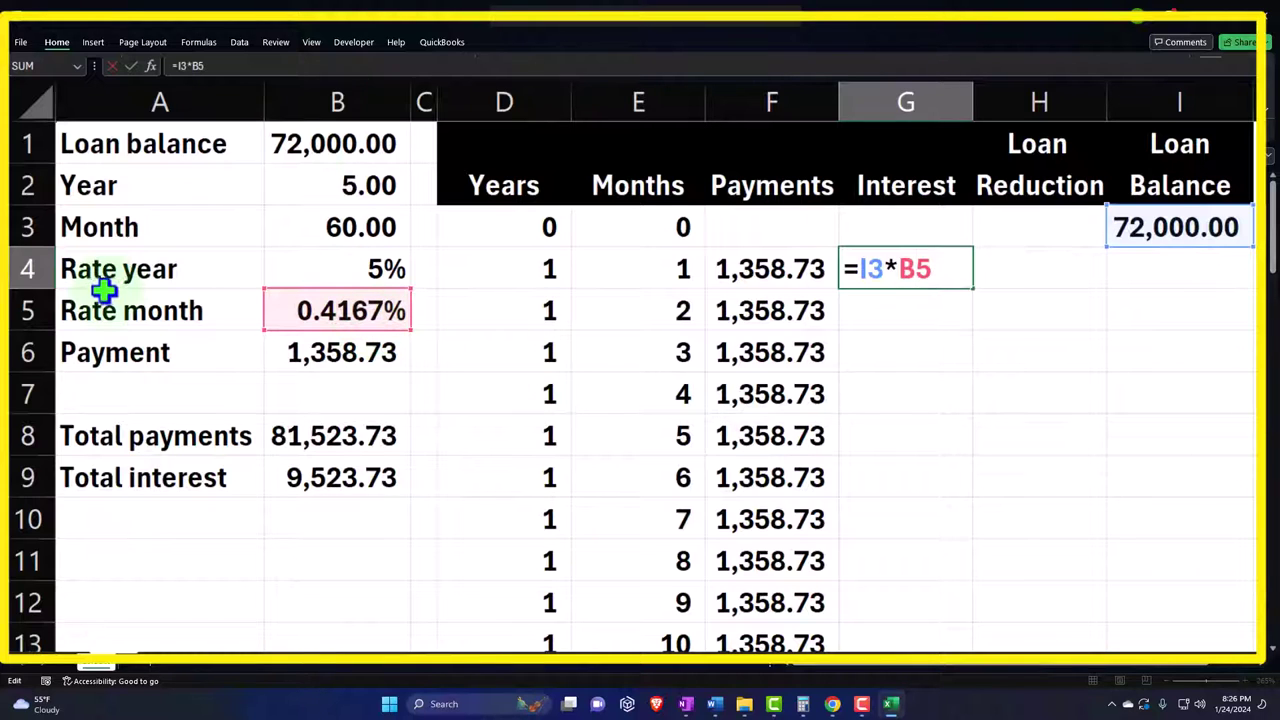
{"action": "left_click", "coordinate": [916, 268]}
{"action": "key", "text": "F4"}
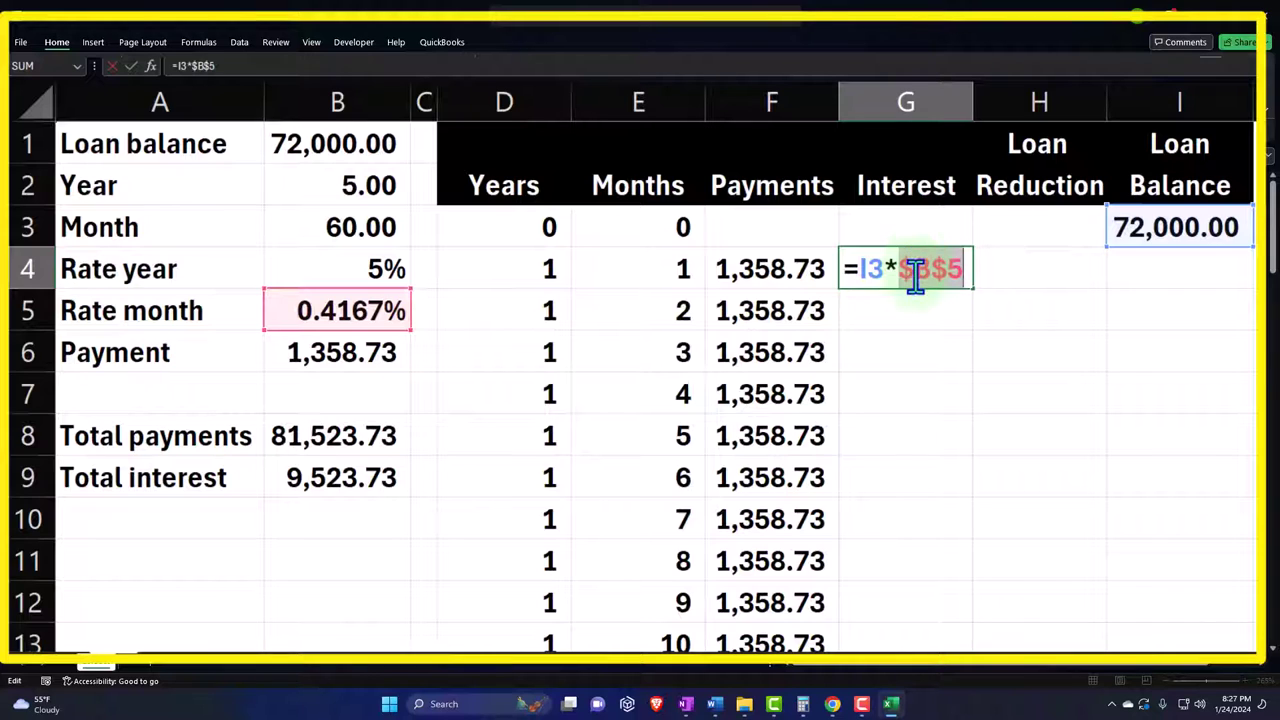
{"action": "key", "text": "Right"}
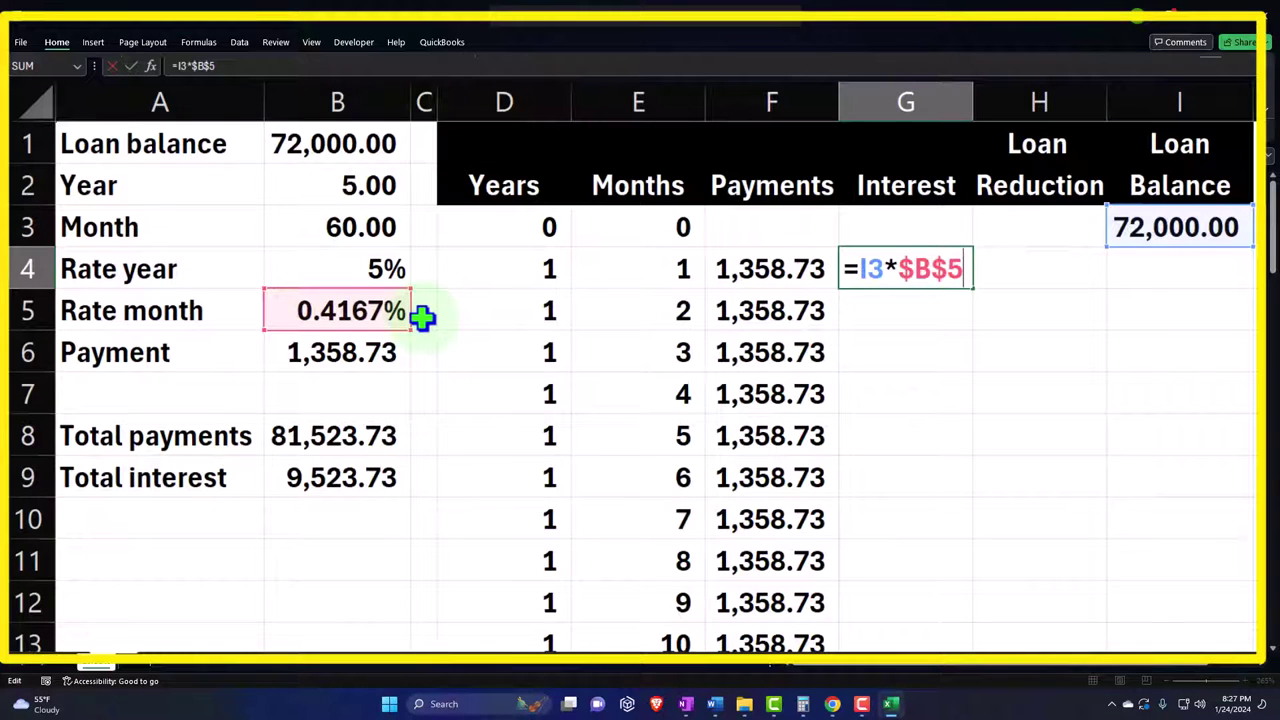
{"action": "key", "text": "Return"}
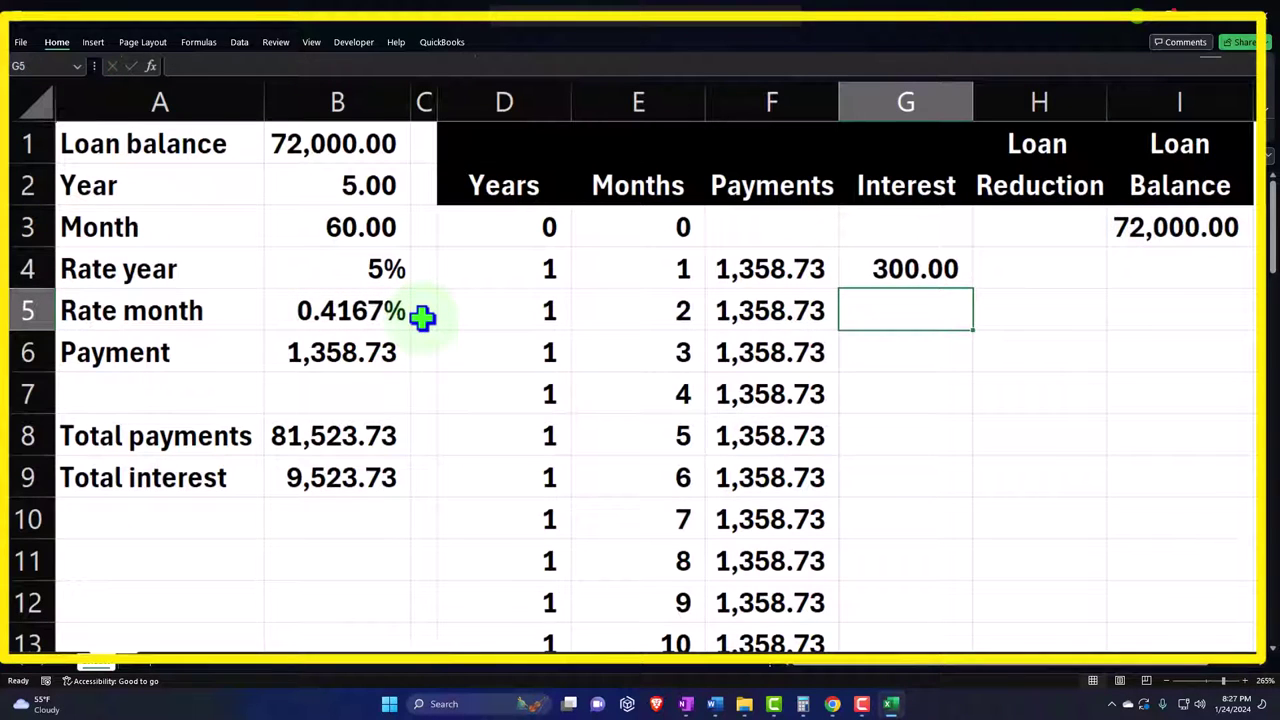
{"action": "left_click", "coordinate": [953, 269]}
{"action": "double_click", "coordinate": [972, 289]}
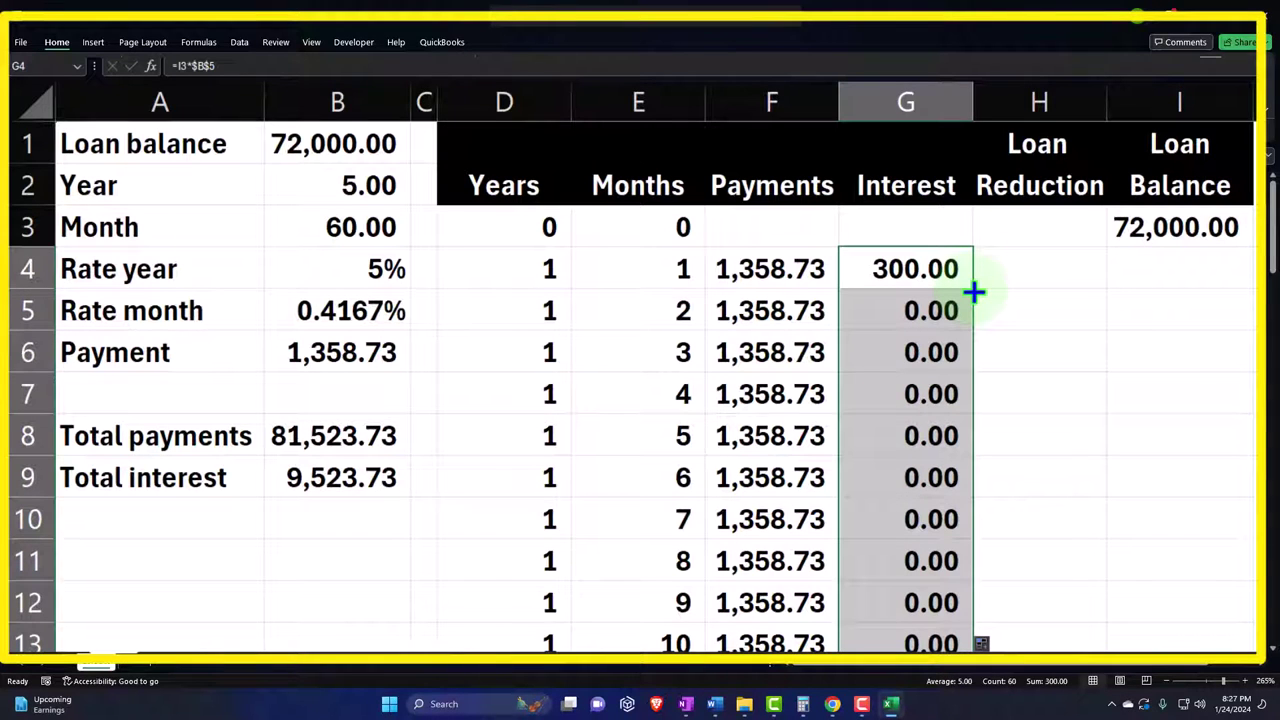
{"action": "double_click", "coordinate": [937, 271]}
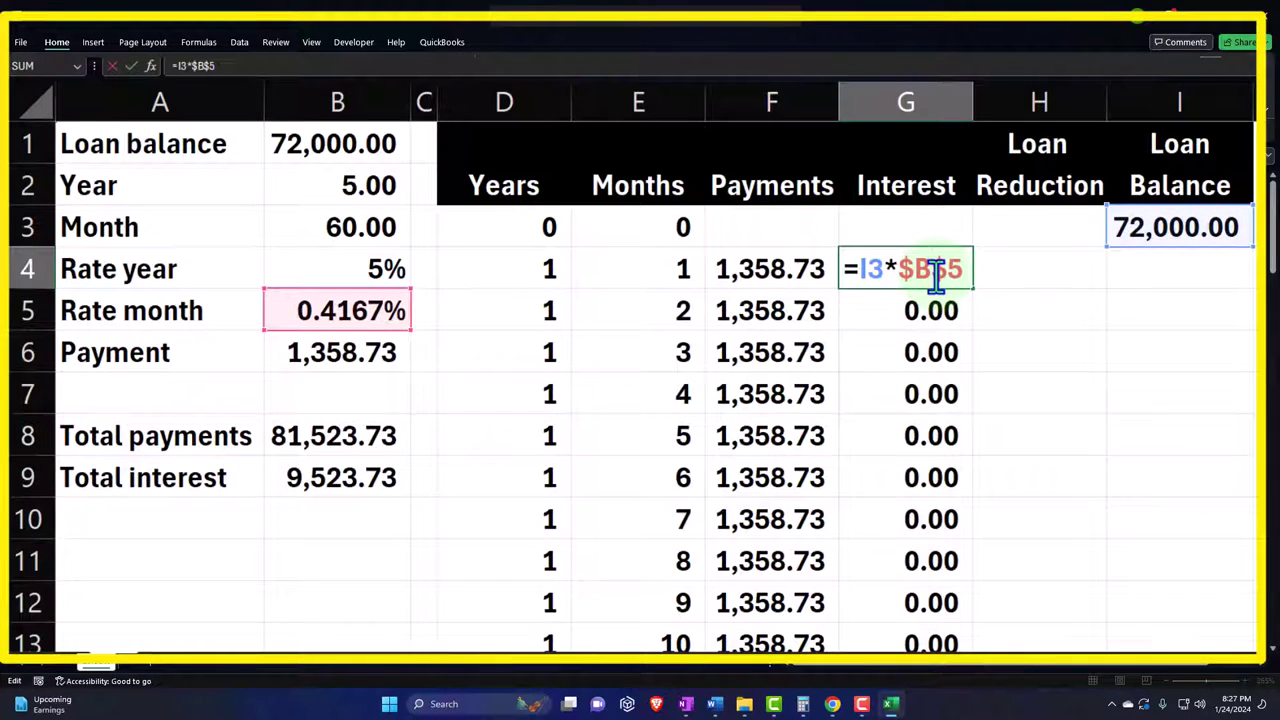
{"action": "key", "text": "Return"}
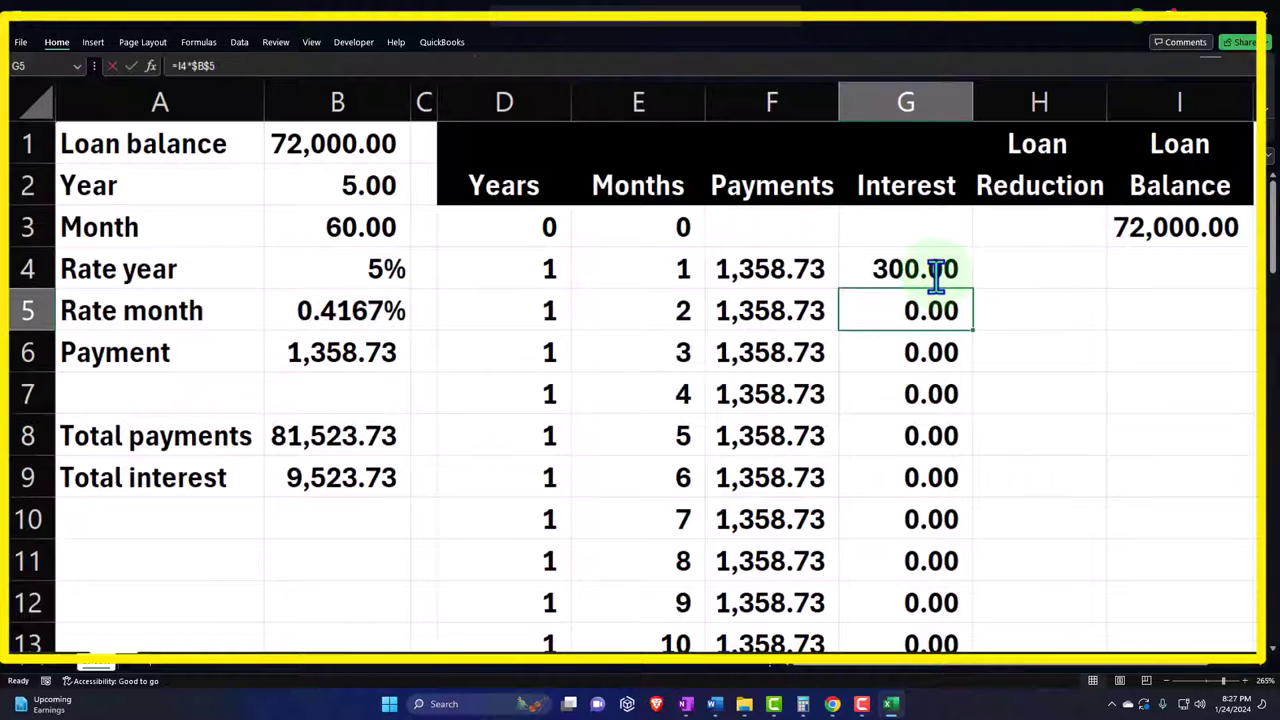
- Review the Payments entries for the first months and the month 1 interest in G4
{"action": "left_click", "coordinate": [1009, 266]}
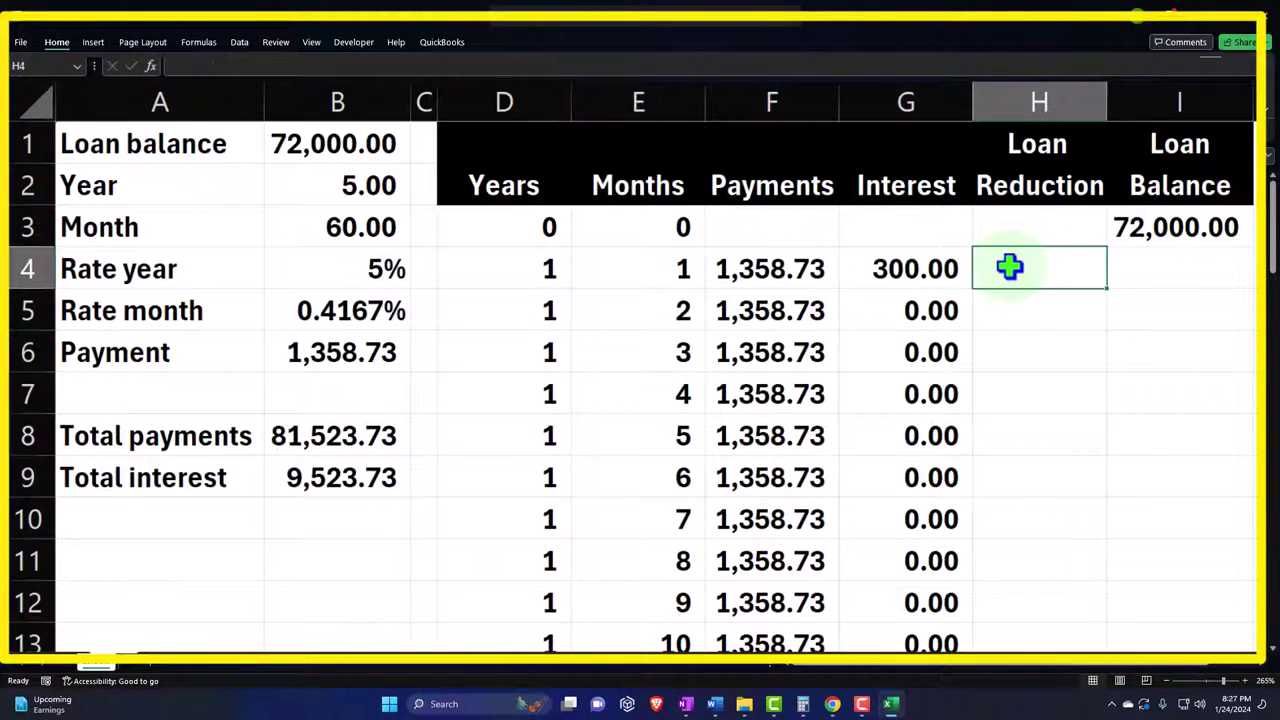
{"action": "left_click", "coordinate": [766, 269]}
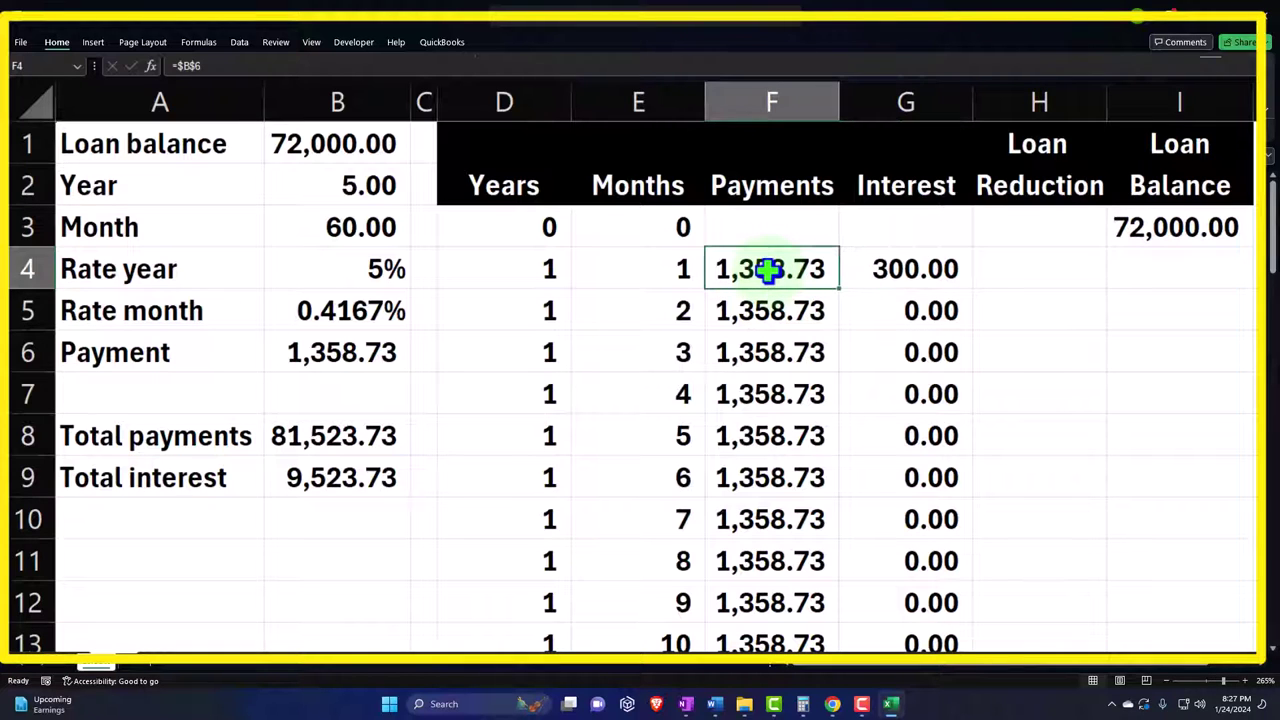
{"action": "key", "text": "Down"}
{"action": "key", "text": "Down"}
{"action": "key", "text": "Down"}
{"action": "key", "text": "Down"}
{"action": "key", "text": "Up"}
{"action": "key", "text": "Up"}
{"action": "key", "text": "Up"}
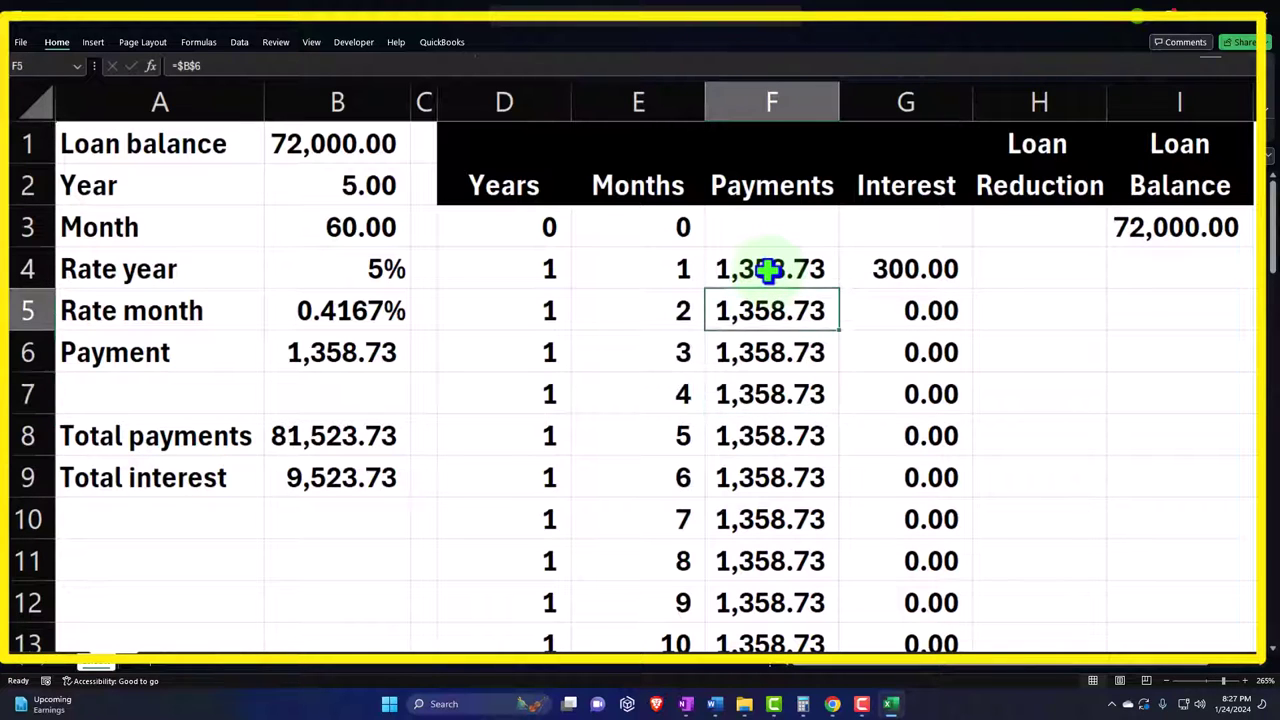
{"action": "key", "text": "Up"}
{"action": "key", "text": "Right"}
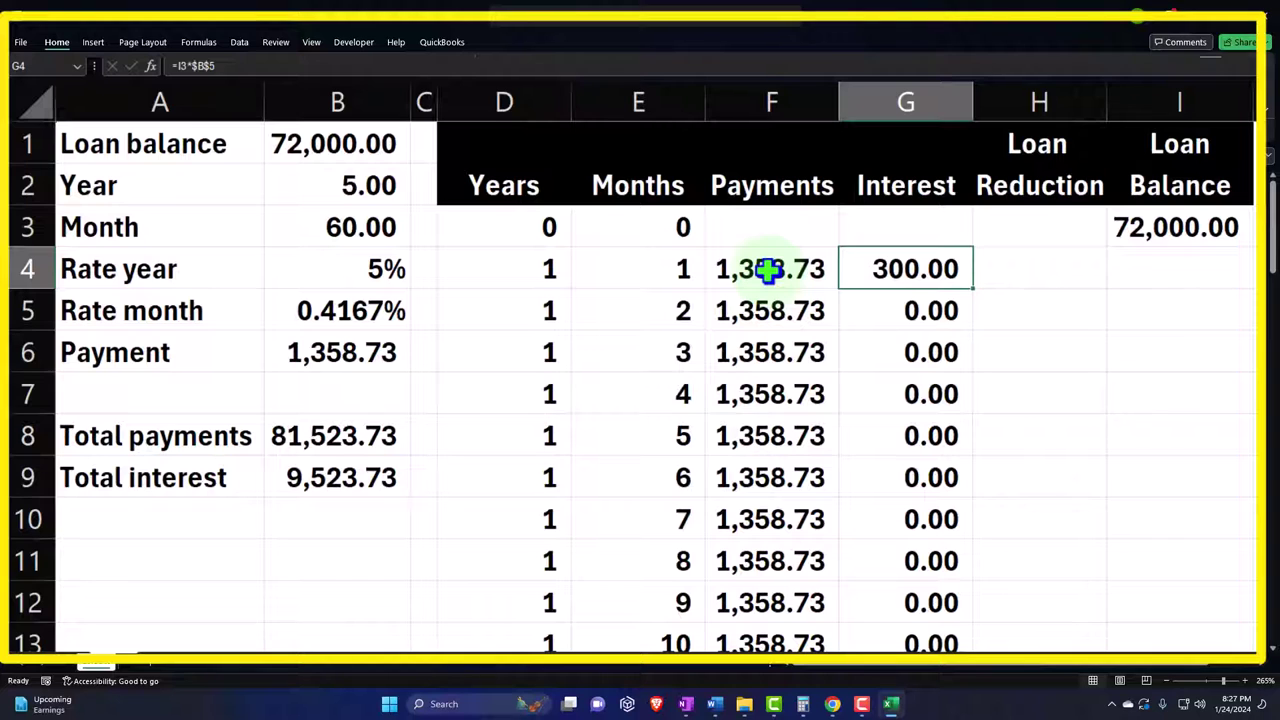
- Calculate the month 1 loan reduction in H4 as payment minus interest with =F4-G4
{"action": "key", "text": "Right"}
{"action": "type", "text": "="}
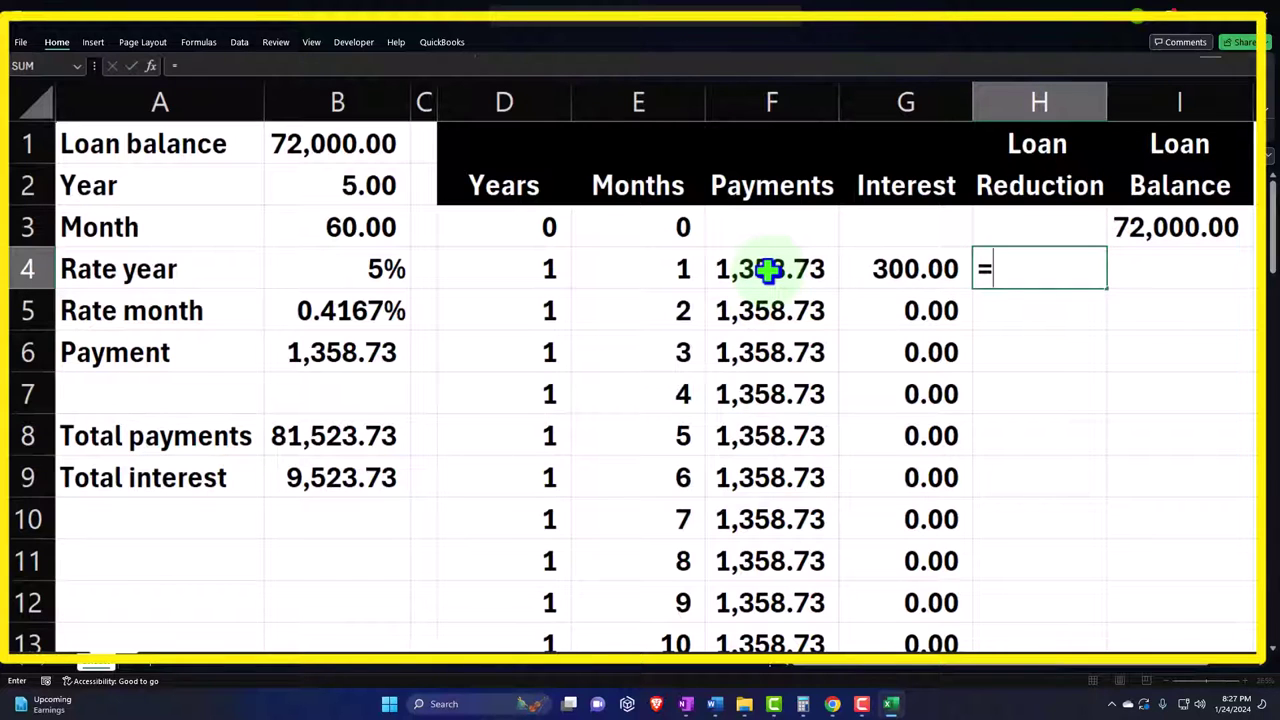
{"action": "key", "text": "Left"}
{"action": "key", "text": "Left"}
{"action": "type", "text": "-"}
{"action": "key", "text": "Left"}
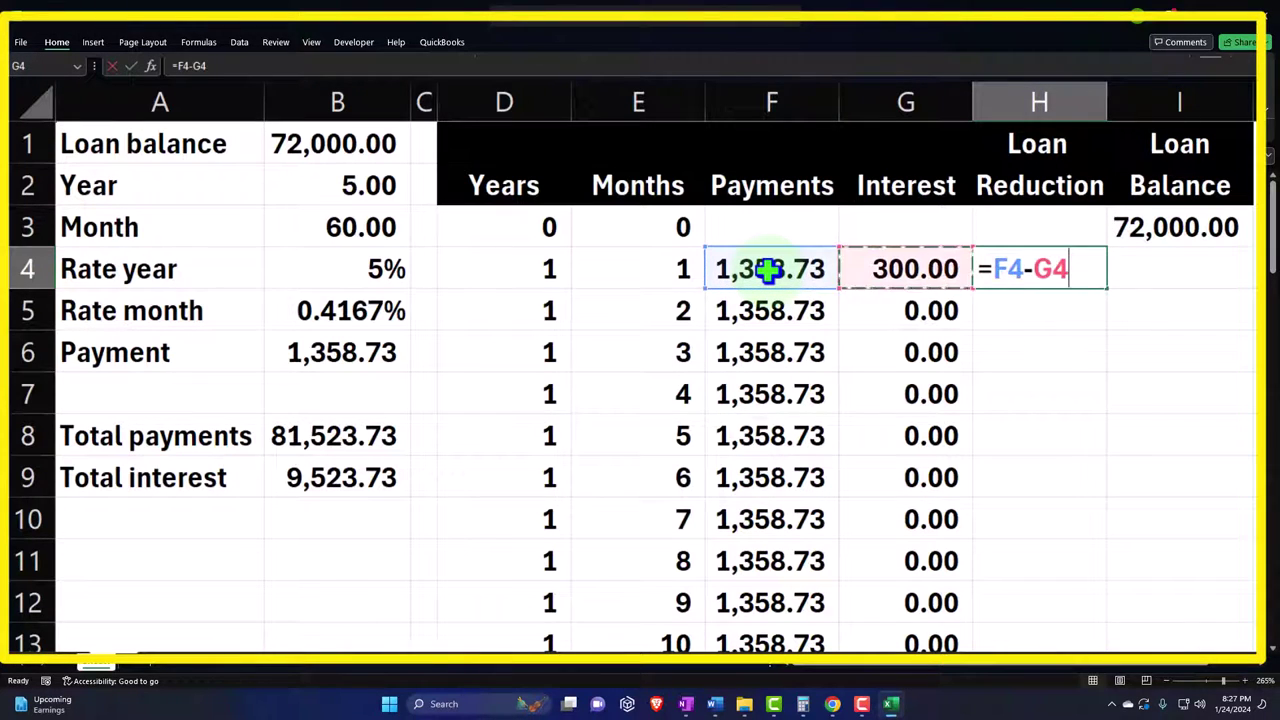
{"action": "key", "text": "Return"}
{"action": "left_click", "coordinate": [1051, 269]}
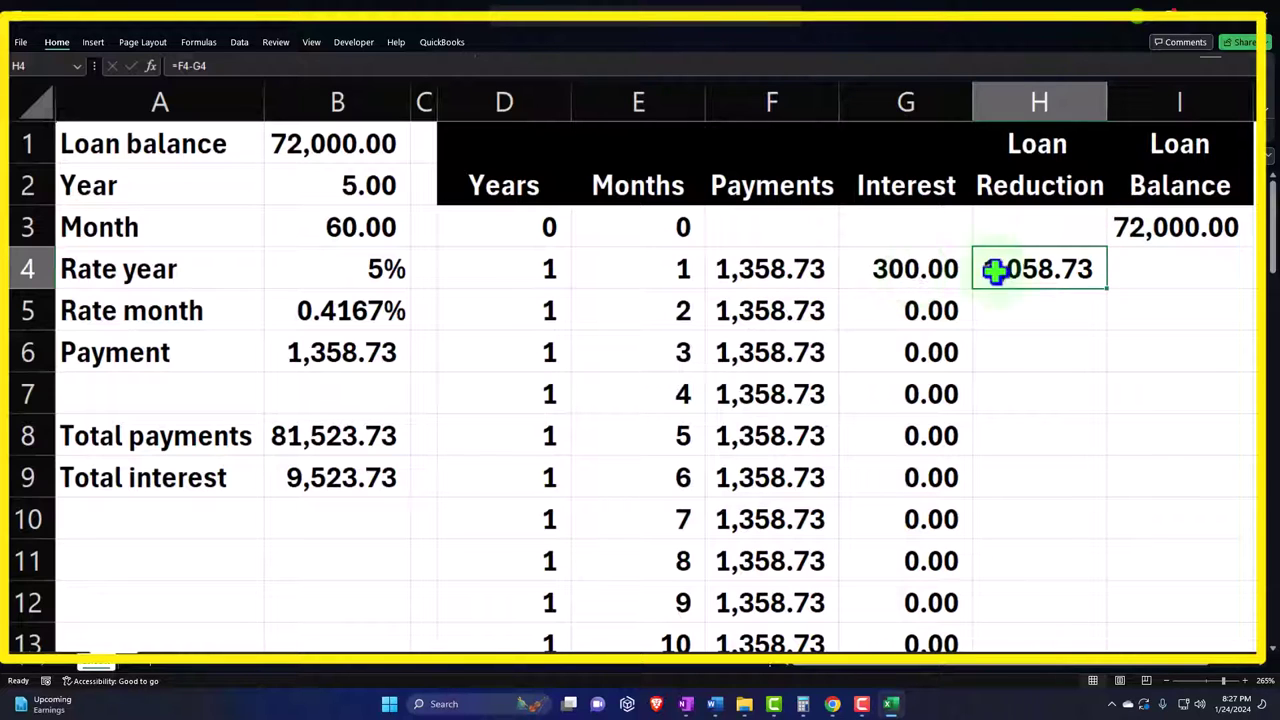
- Calculate the month 1 loan balance in I4 as the prior balance minus the loan reduction with =I3-H4
{"action": "left_click", "coordinate": [1134, 262]}
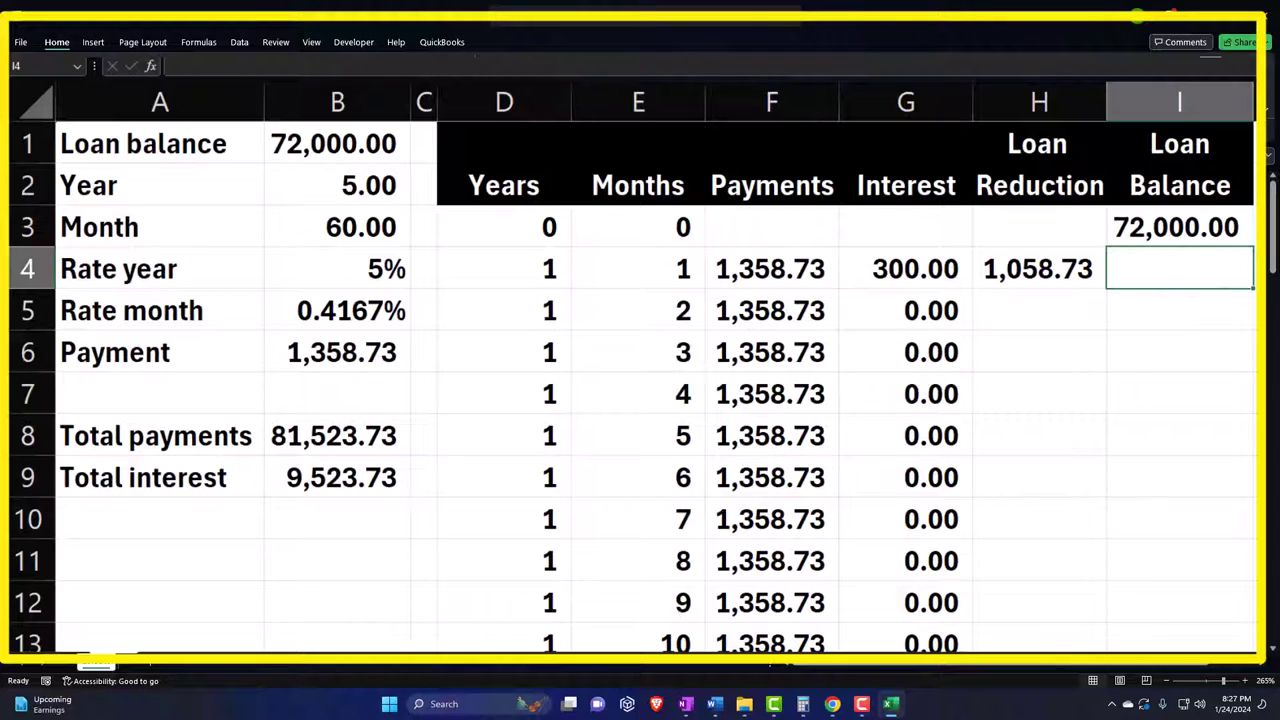
{"action": "type", "text": "="}
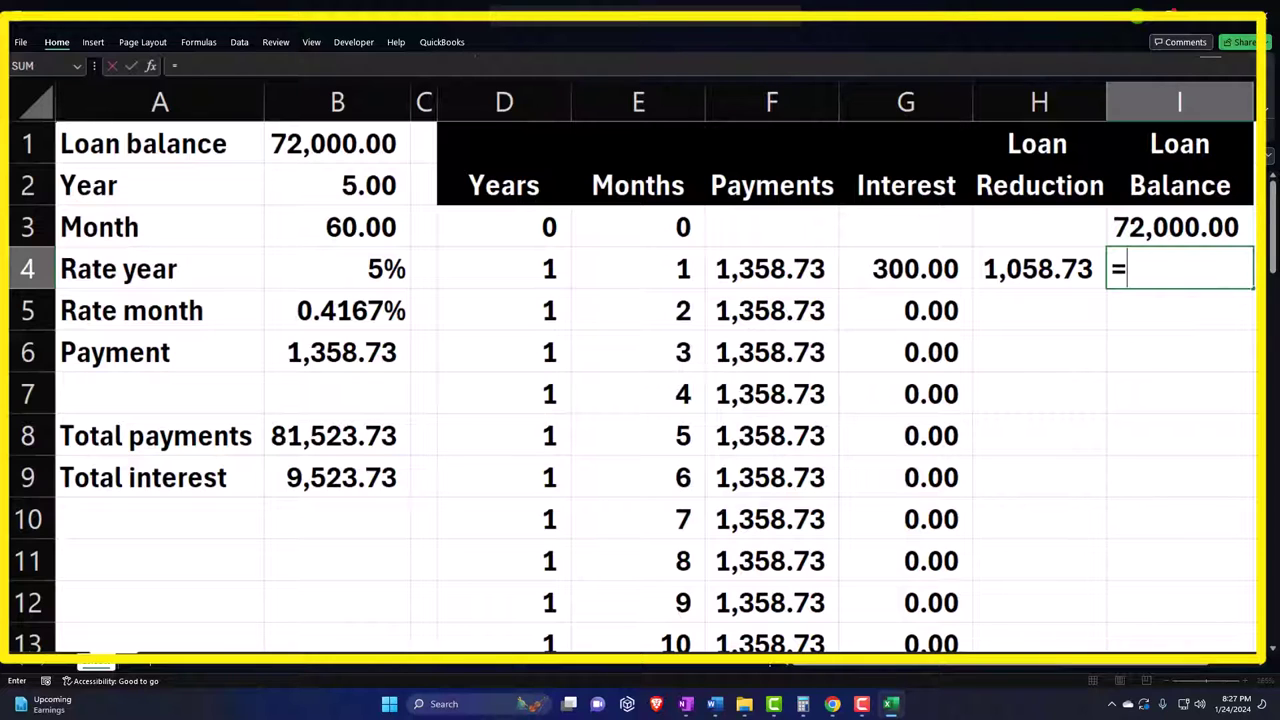
{"action": "key", "text": "Up"}
{"action": "type", "text": "-"}
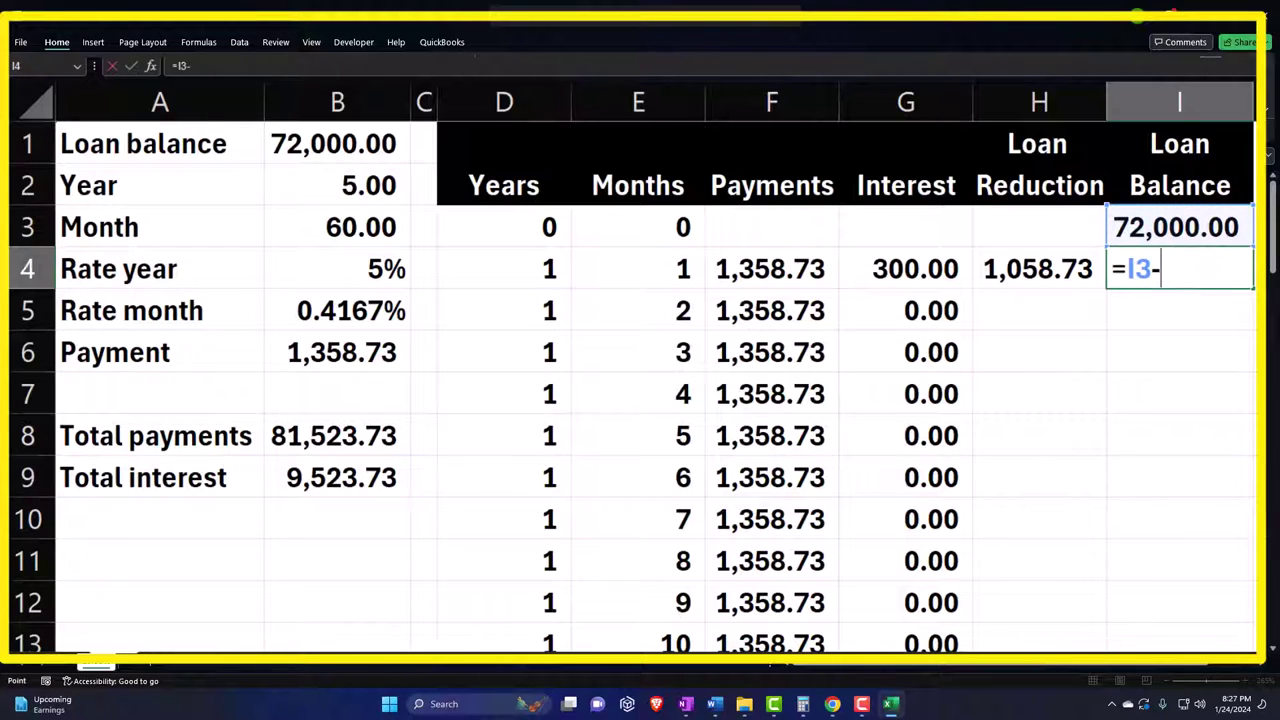
{"action": "key", "text": "Left"}
{"action": "key", "text": "Return"}
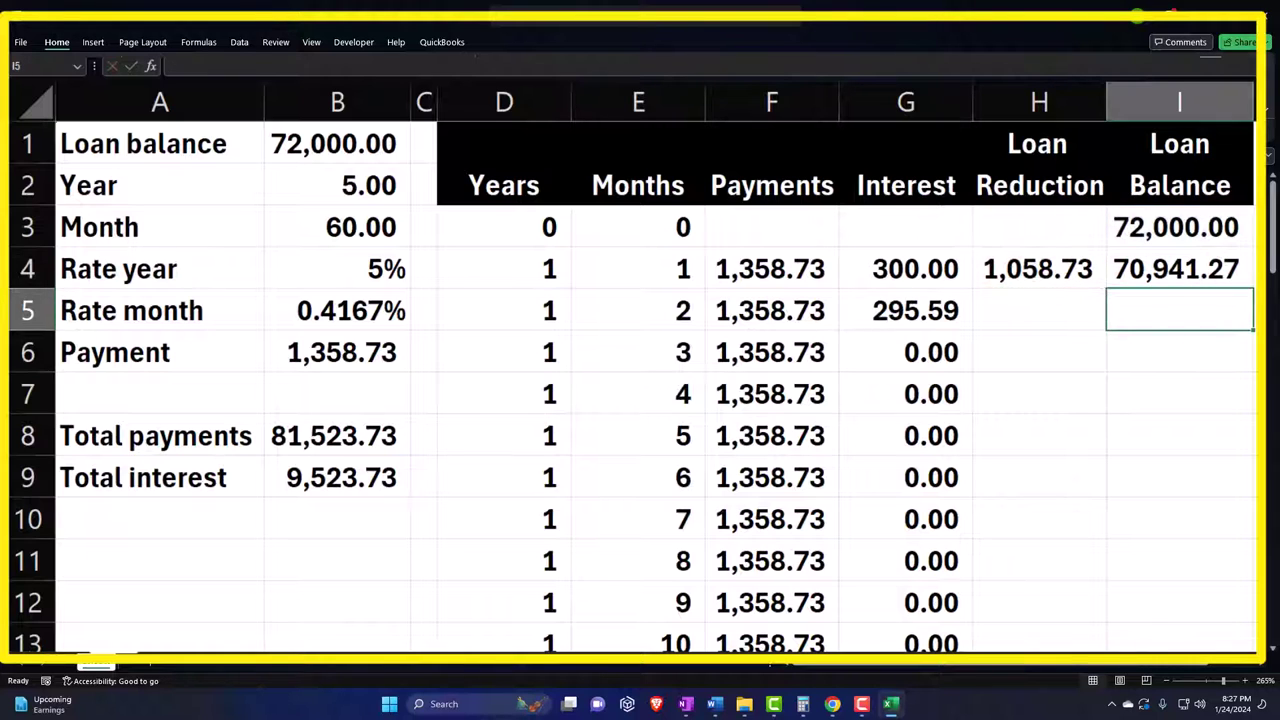
- Review the starting balance in I3 and the month 1 payment, interest, loan reduction and loan balance formulas
{"action": "left_click", "coordinate": [1188, 236]}
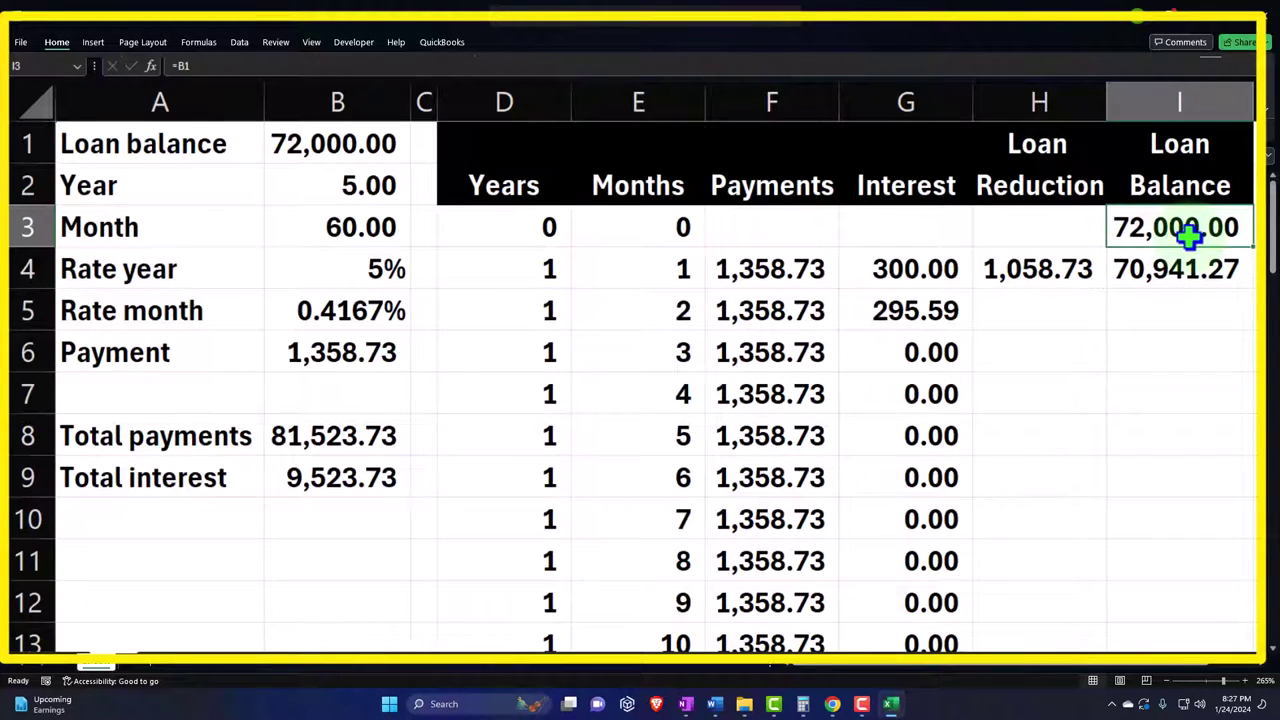
{"action": "left_click", "coordinate": [808, 272]}
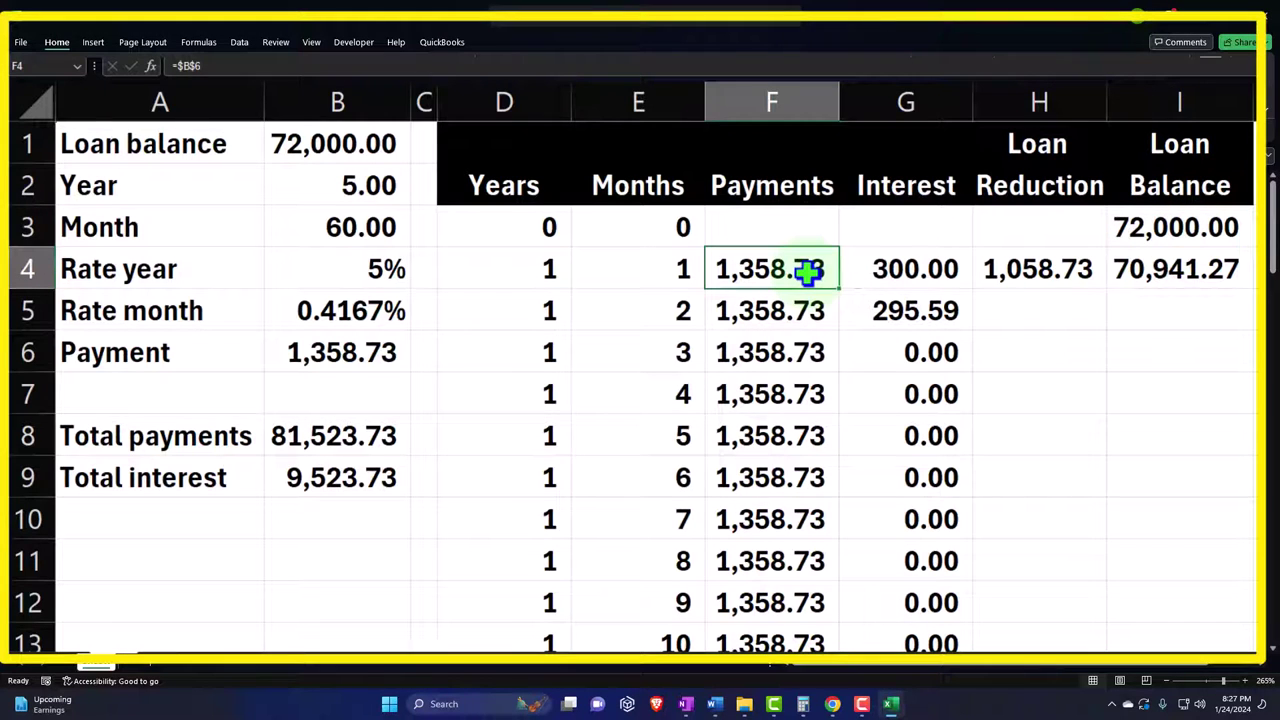
{"action": "left_click", "coordinate": [892, 267]}
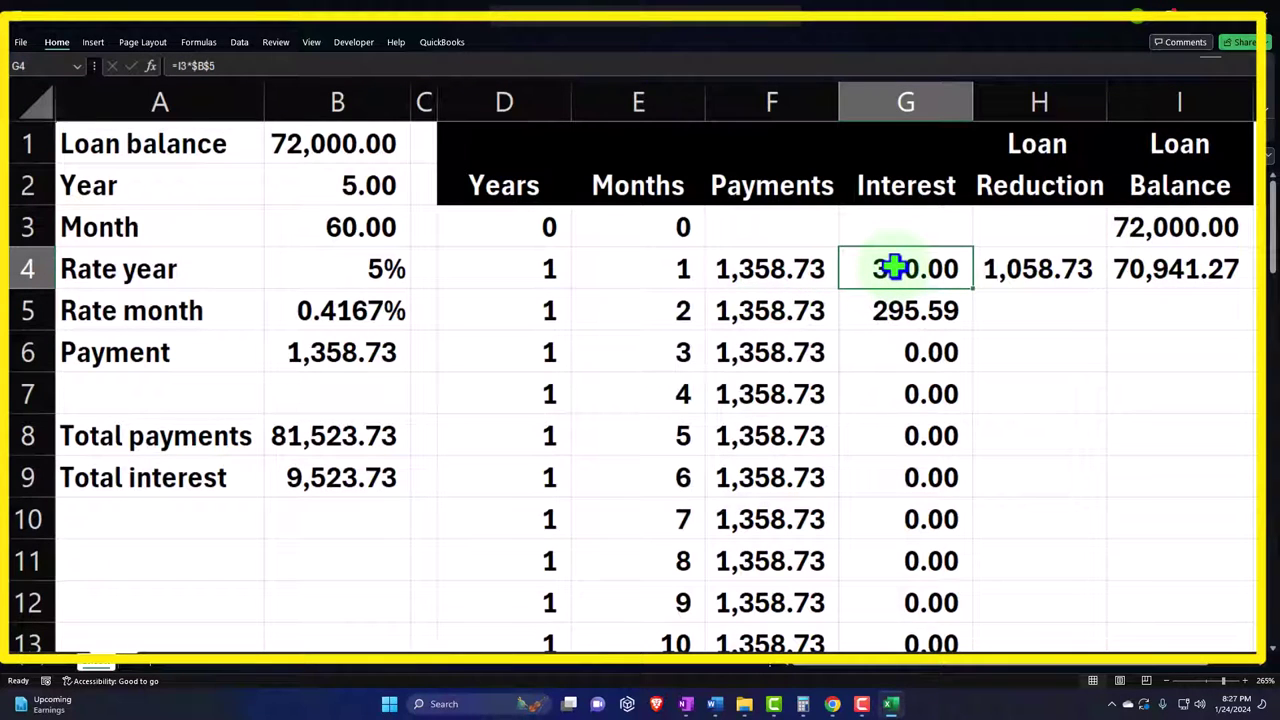
{"action": "left_click", "coordinate": [1004, 264]}
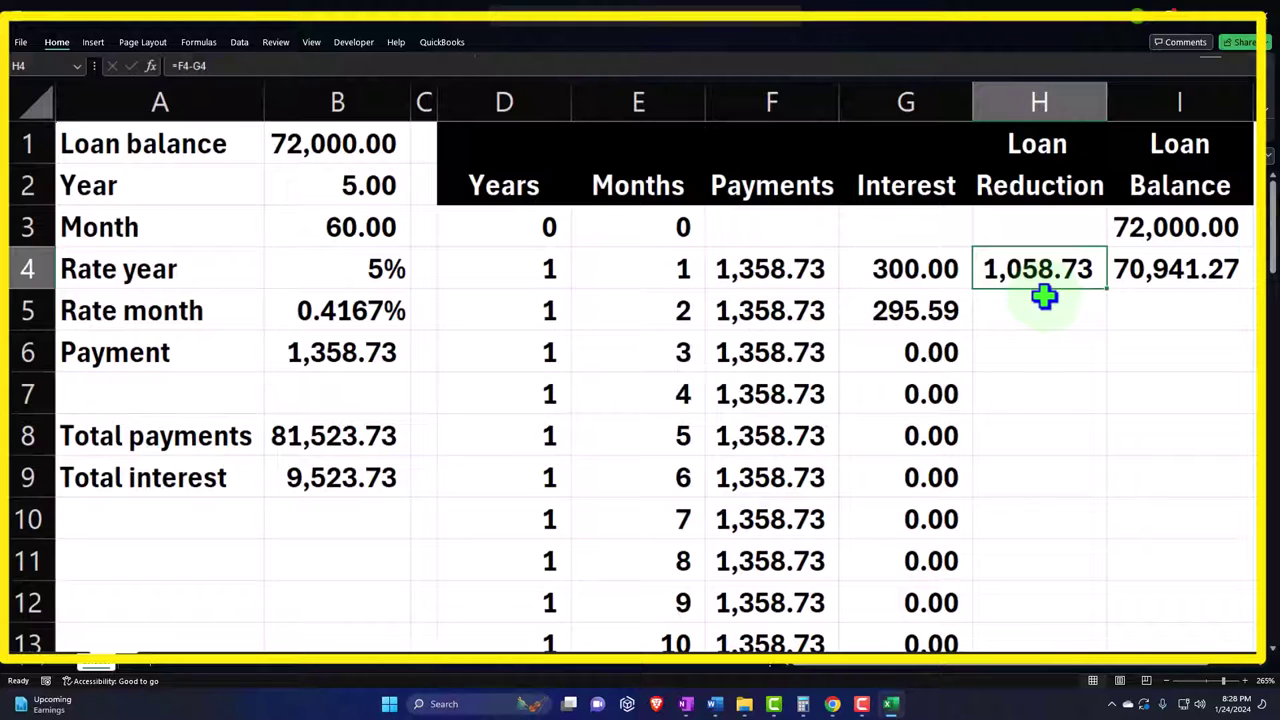
{"action": "left_click", "coordinate": [1168, 280]}
{"action": "double_click", "coordinate": [1174, 277]}
{"action": "key", "text": "Return"}
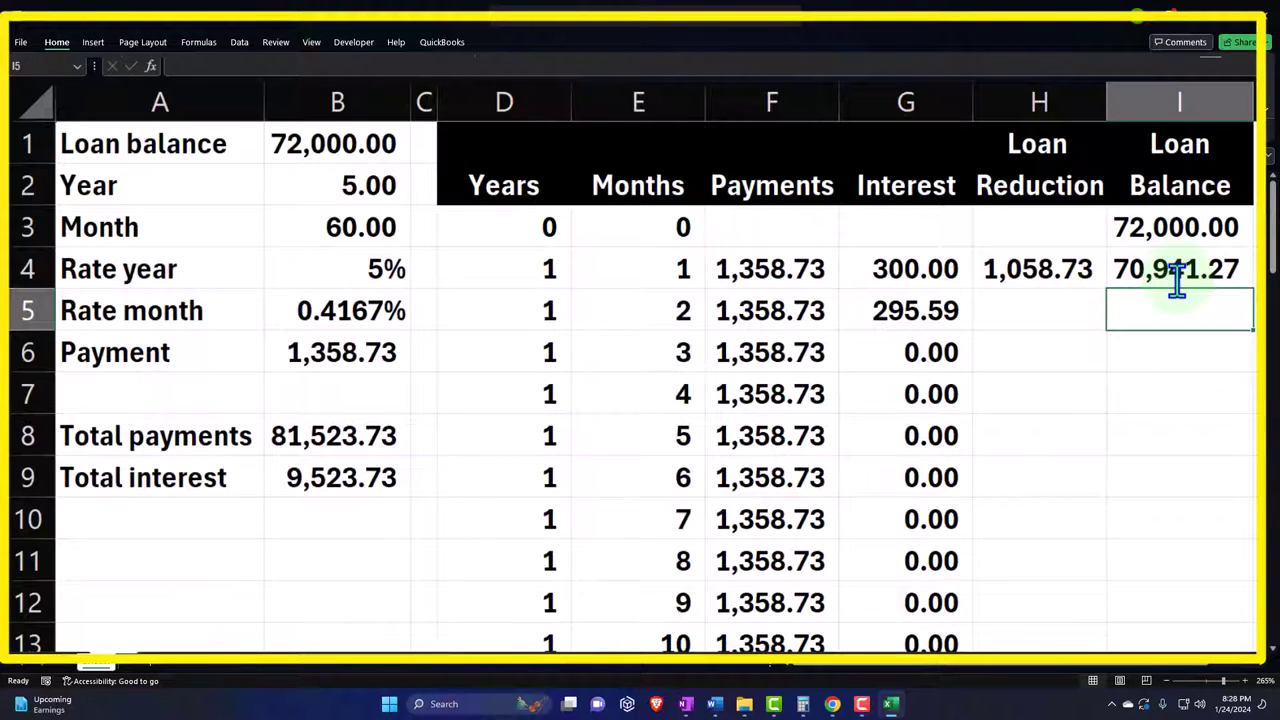
- Fill the loan balance formula in I4 and the loan reduction formula in H4 down one row to month 2
{"action": "left_click", "coordinate": [1178, 280]}
{"action": "left_click_drag", "start_coordinate": [1251, 288], "coordinate": [1240, 311]}
{"action": "left_click", "coordinate": [1083, 271]}
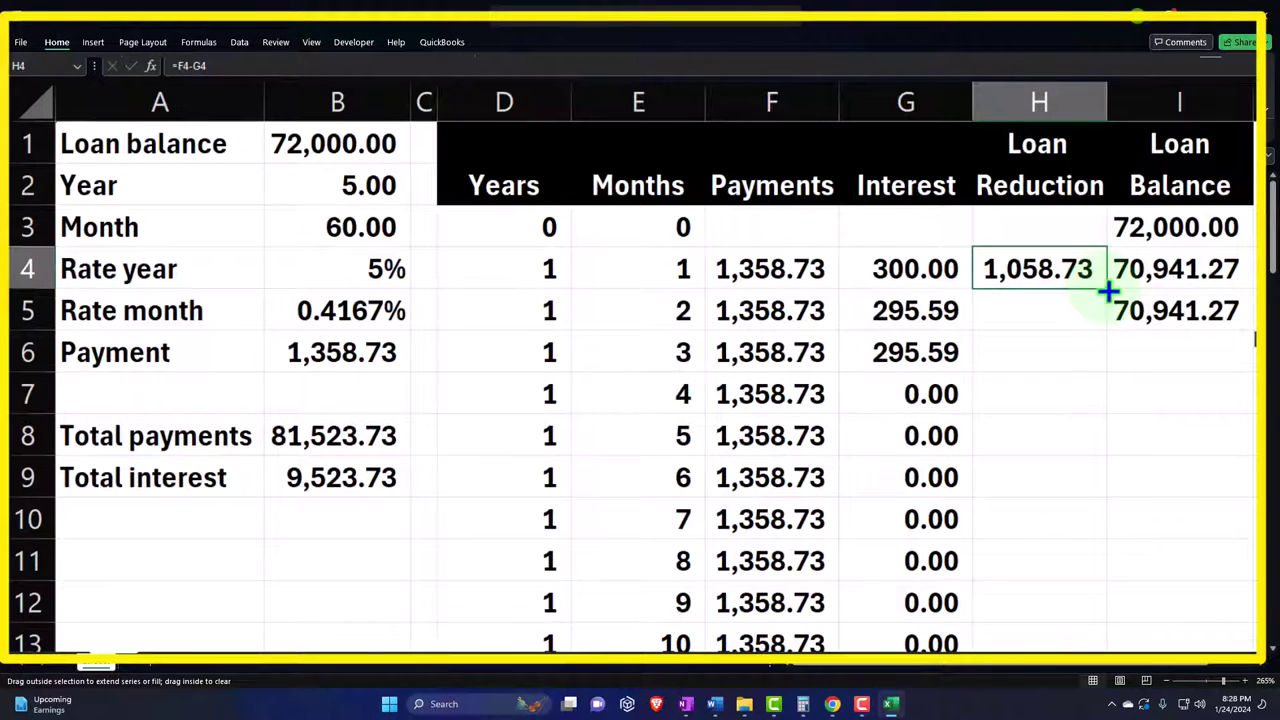
{"action": "left_click_drag", "start_coordinate": [1108, 290], "coordinate": [1108, 312]}
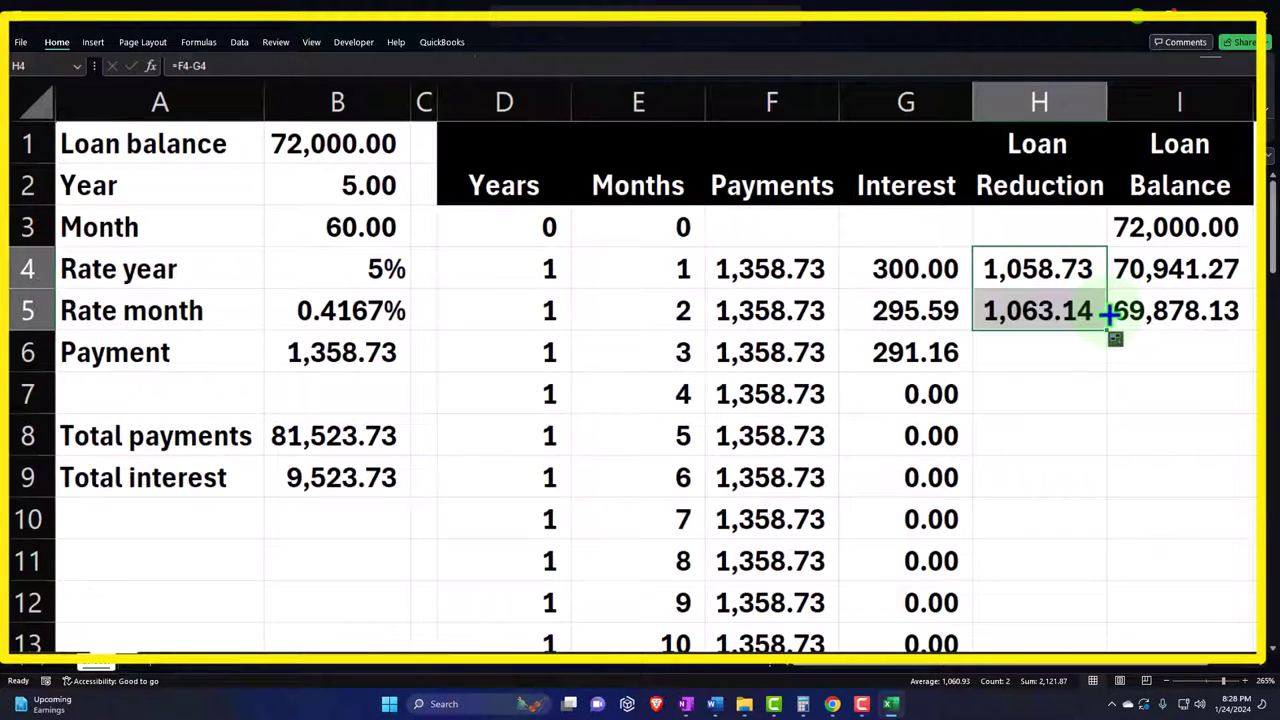
- Check the month 2 payment, interest and reduction formulas against the prior balance, and fill H5:I5 down to month 3
{"action": "left_click", "coordinate": [1197, 270]}
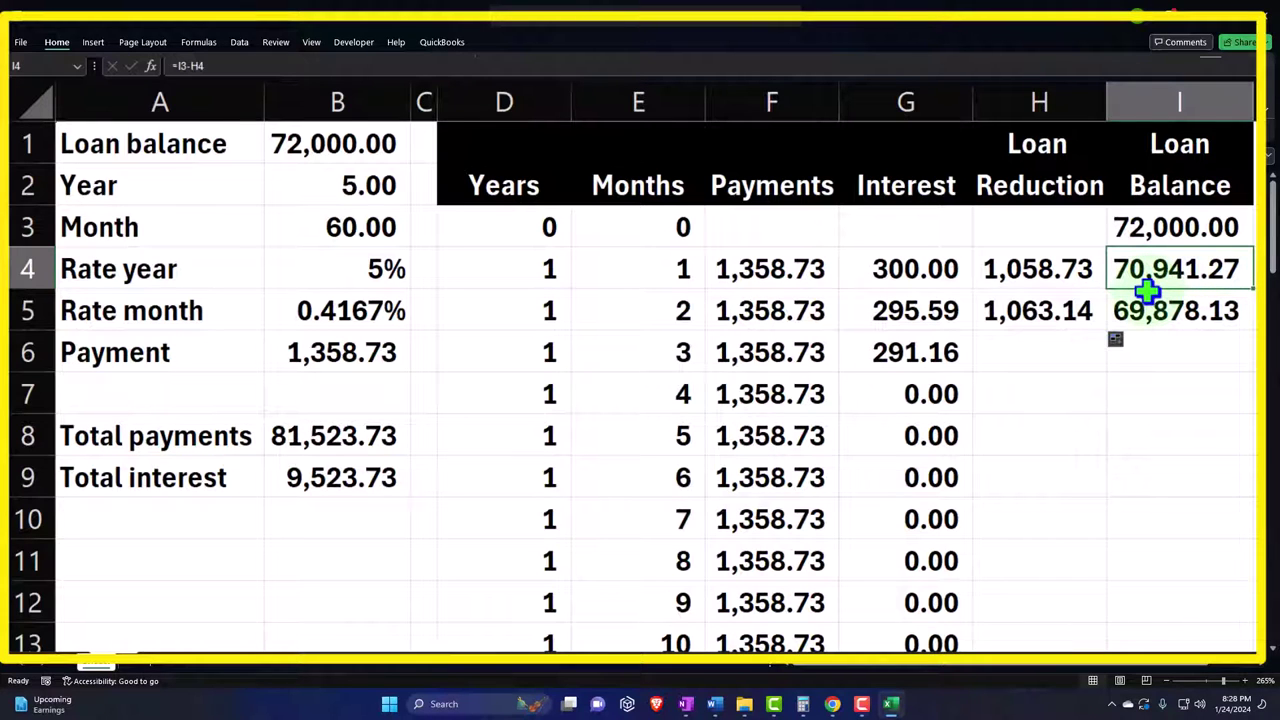
{"action": "left_click", "coordinate": [793, 311]}
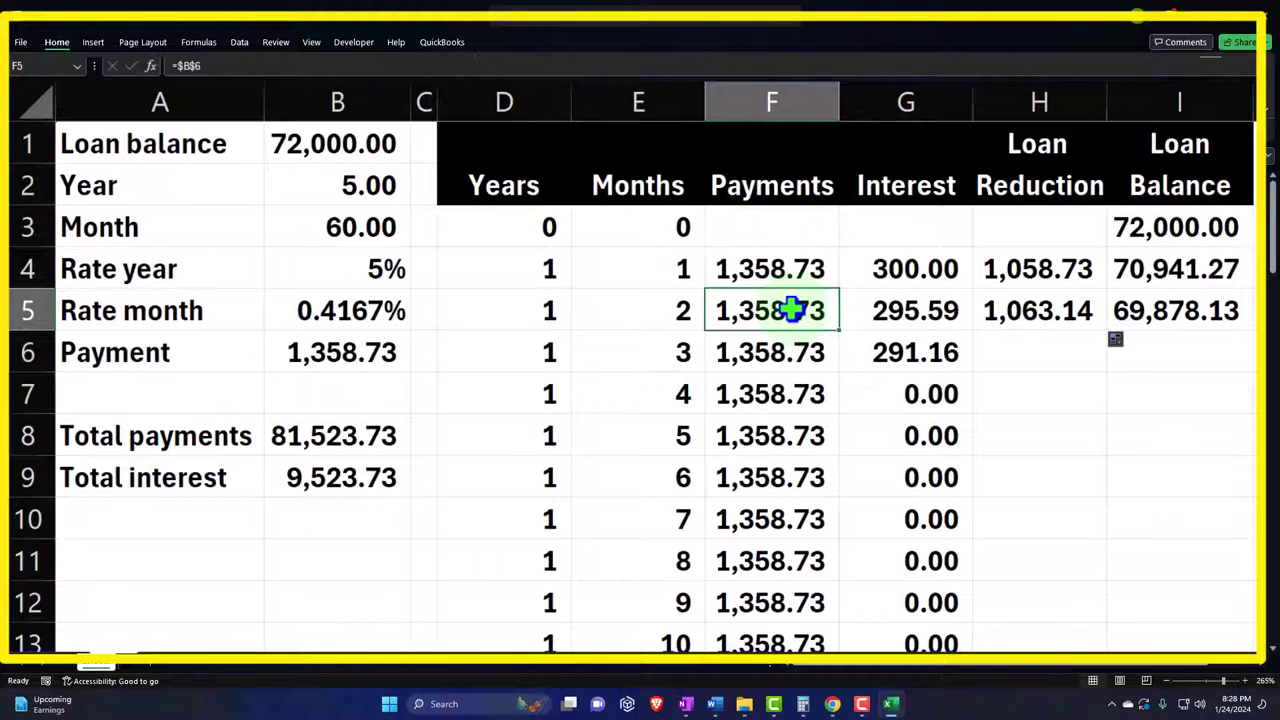
{"action": "left_click", "coordinate": [896, 316]}
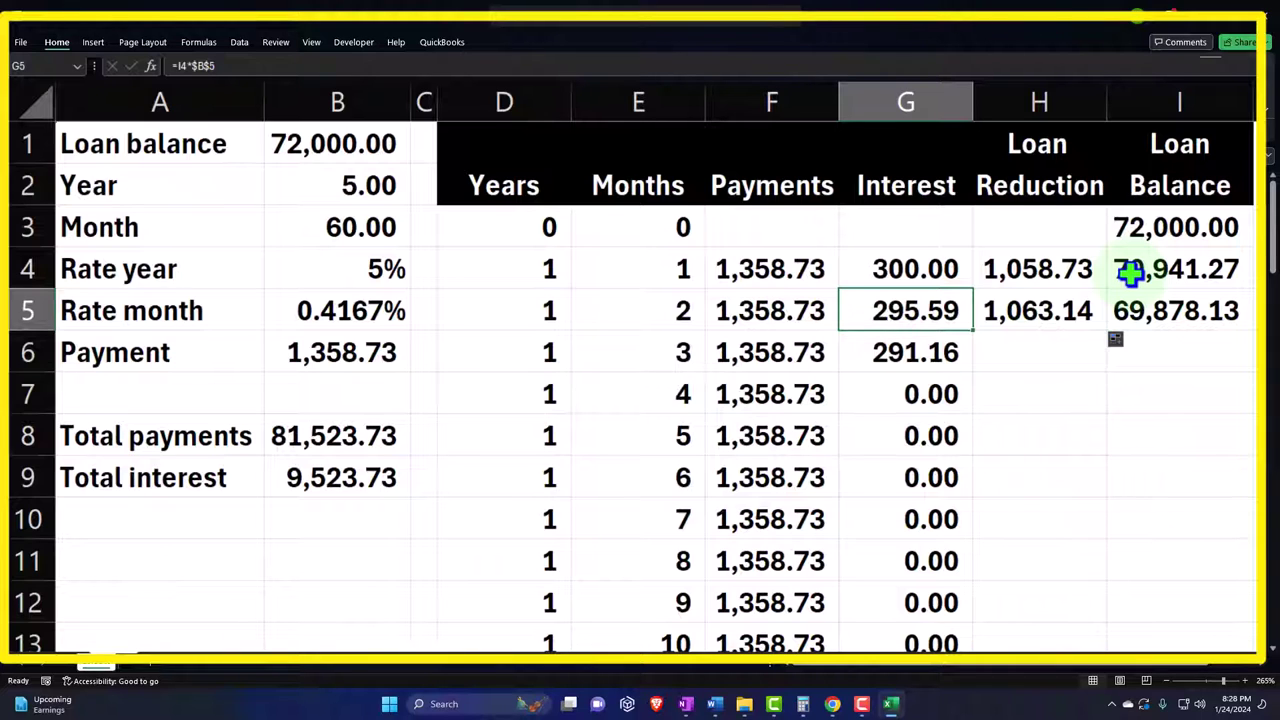
{"action": "left_click", "coordinate": [1073, 310]}
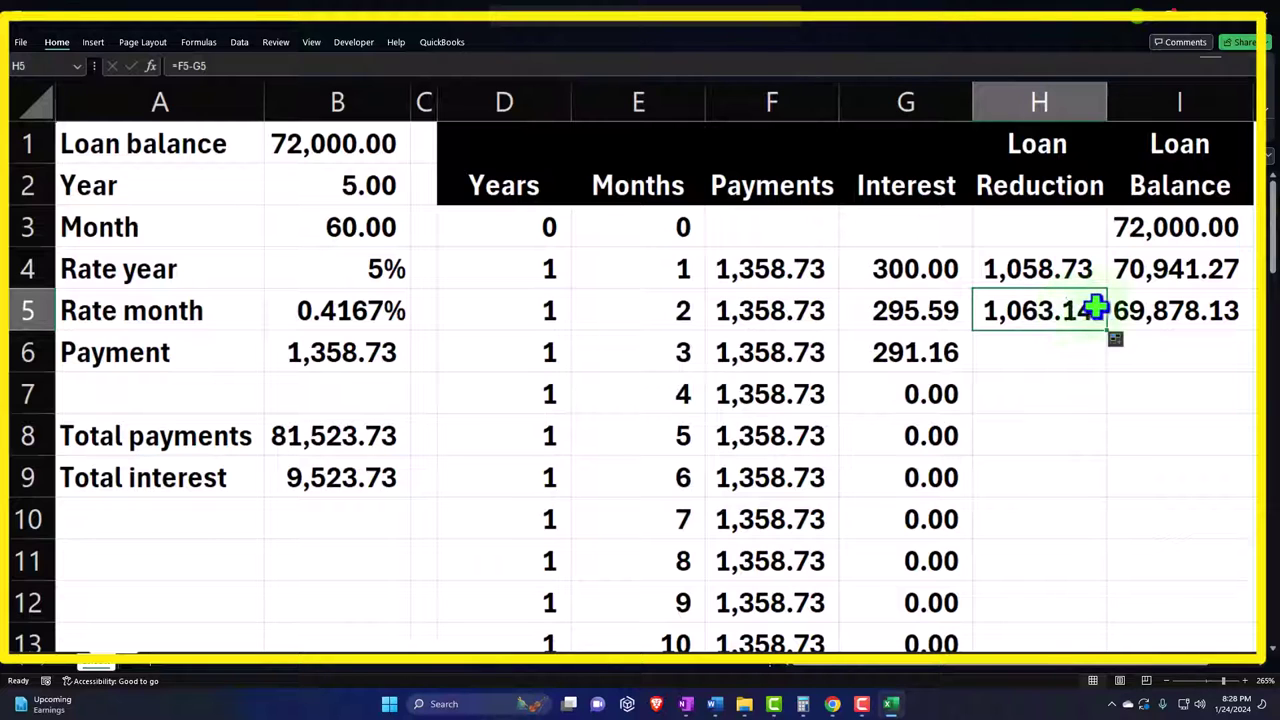
{"action": "left_click", "coordinate": [1156, 298]}
{"action": "left_click_drag", "start_coordinate": [1050, 310], "coordinate": [1234, 354]}
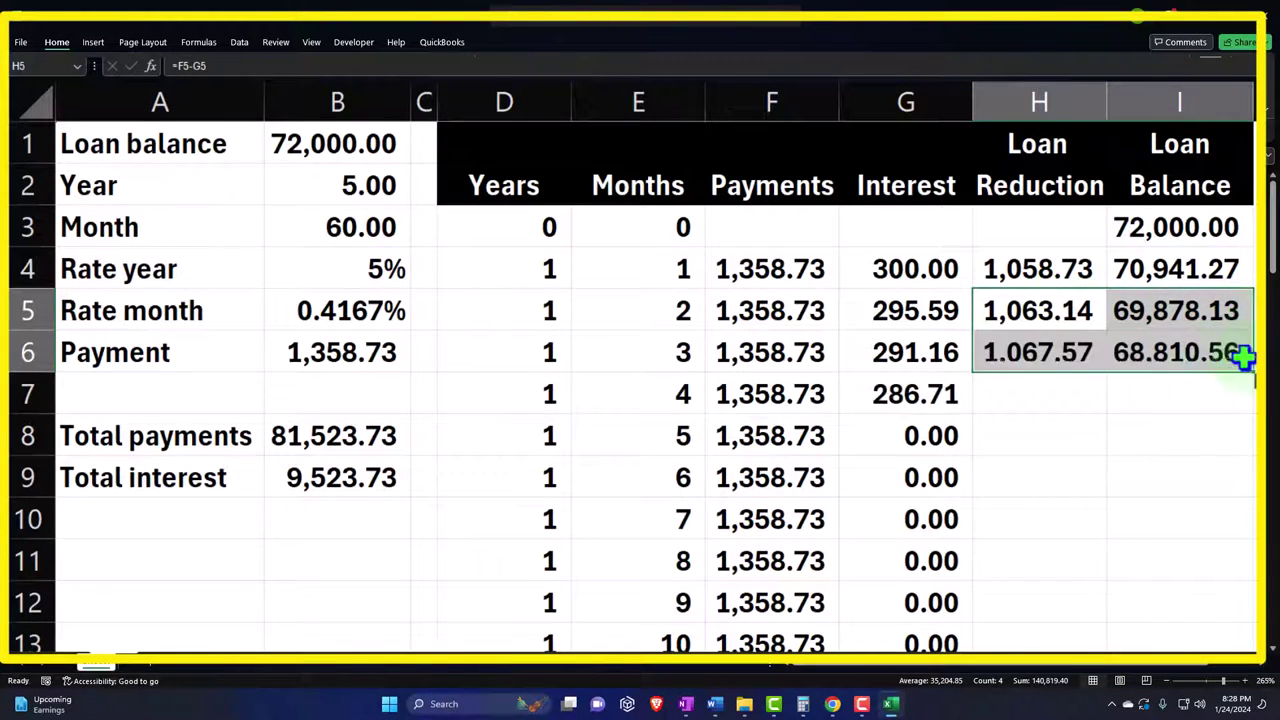
- Check the month 3 payment, interest and reduction, and fill H6:I6 down the rest of the table through month 60
{"action": "left_click", "coordinate": [800, 350]}
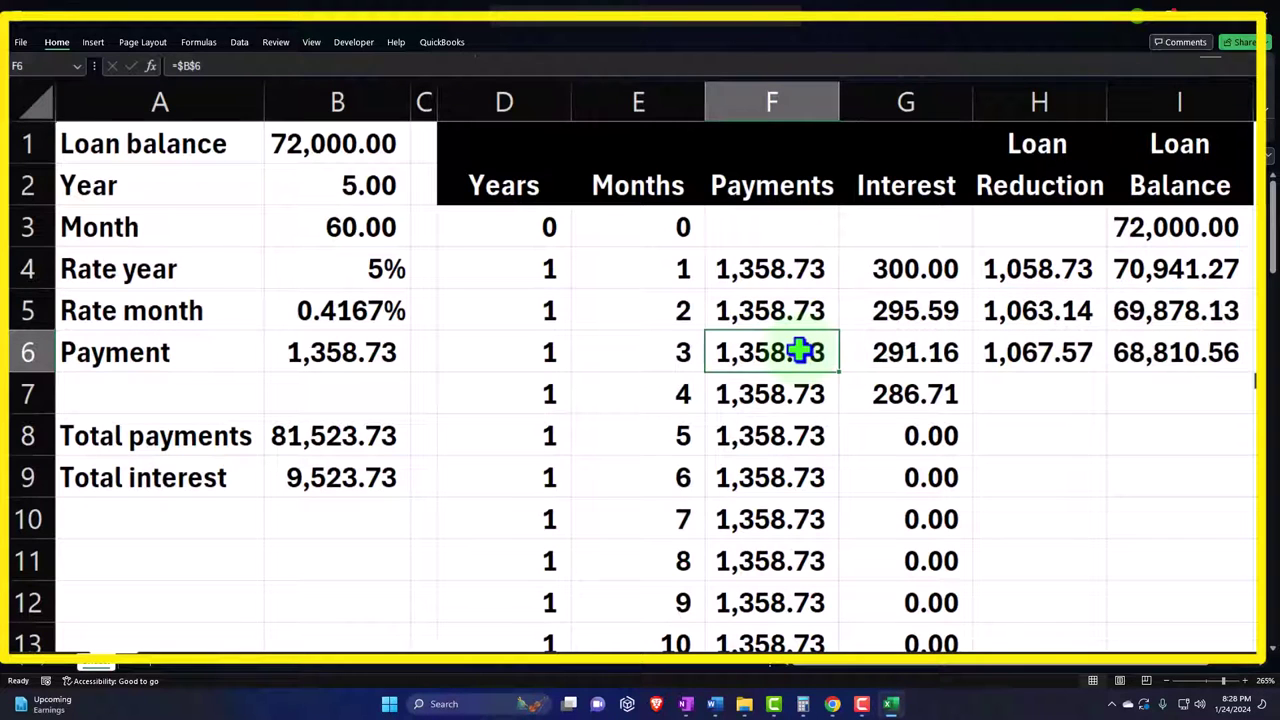
{"action": "left_click", "coordinate": [900, 348]}
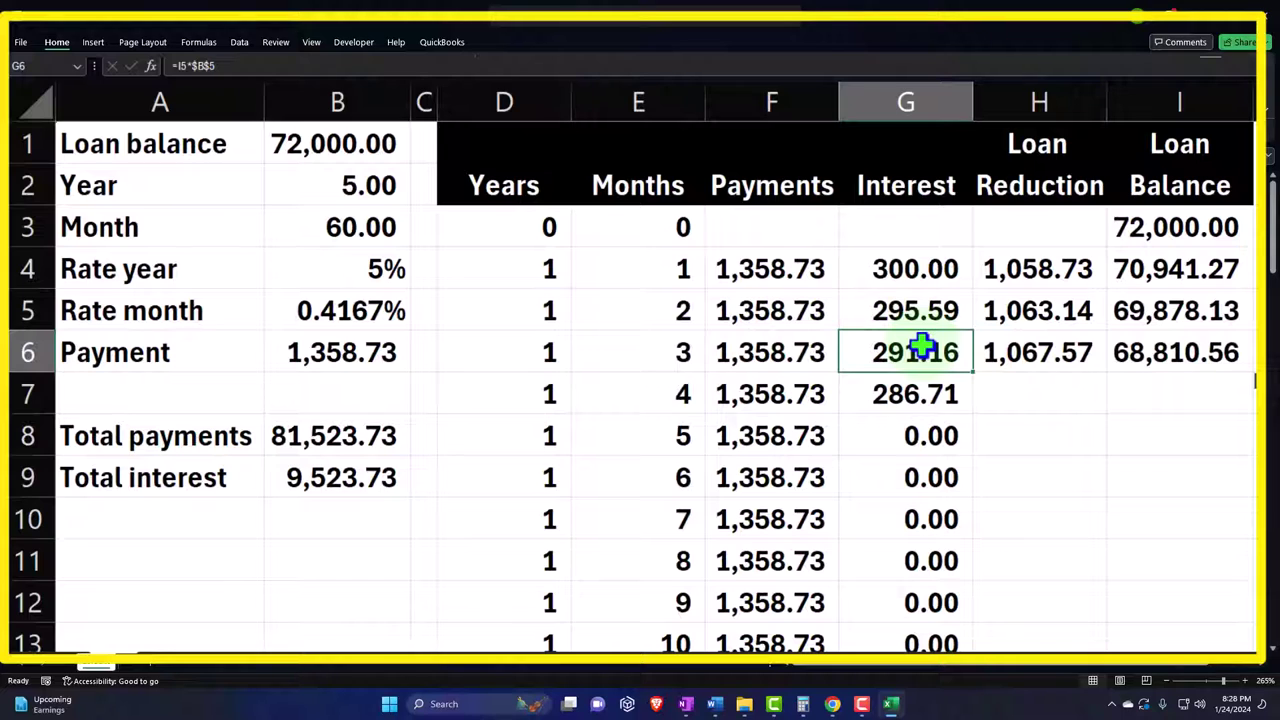
{"action": "left_click", "coordinate": [1168, 310]}
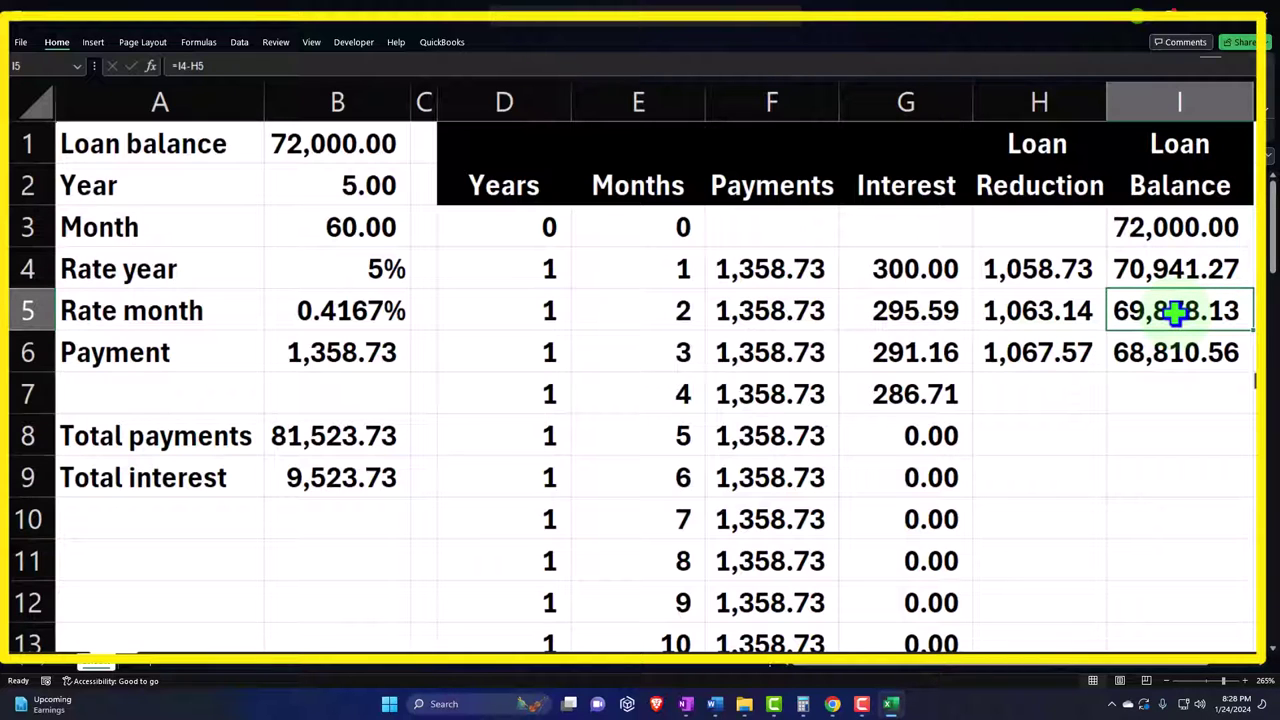
{"action": "left_click", "coordinate": [1055, 352]}
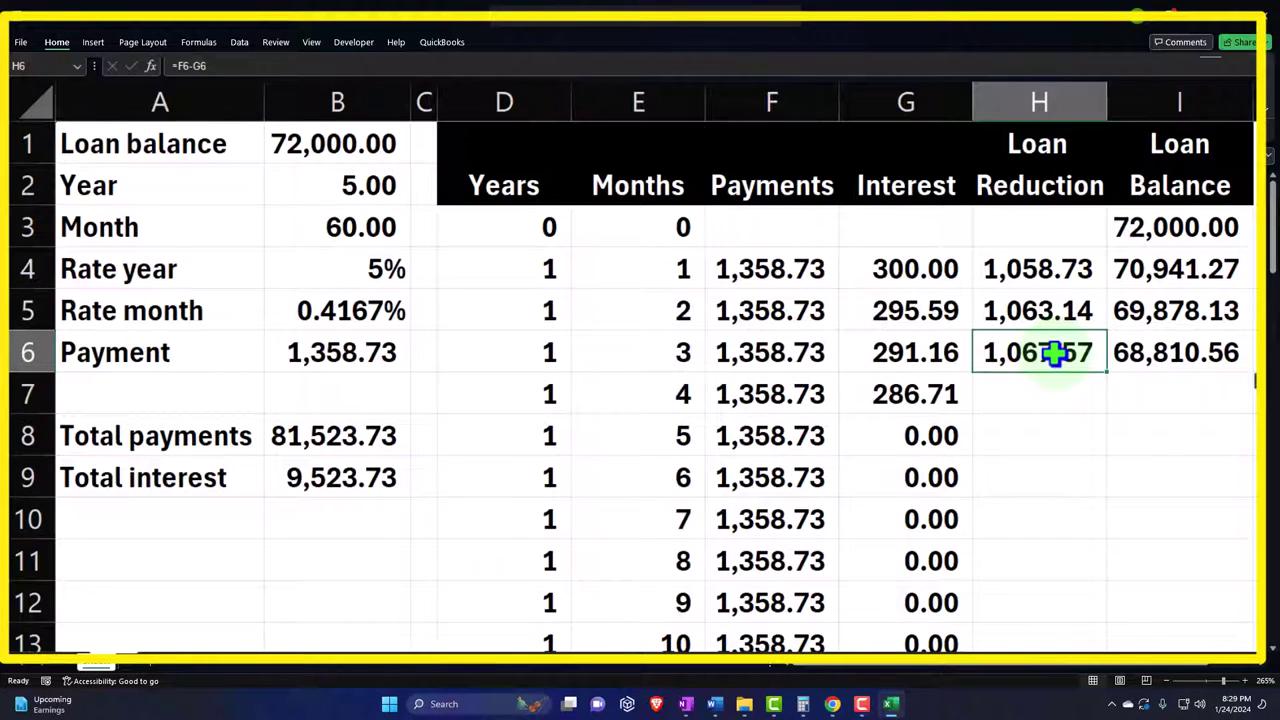
{"action": "left_click_drag", "start_coordinate": [1055, 352], "coordinate": [1192, 350]}
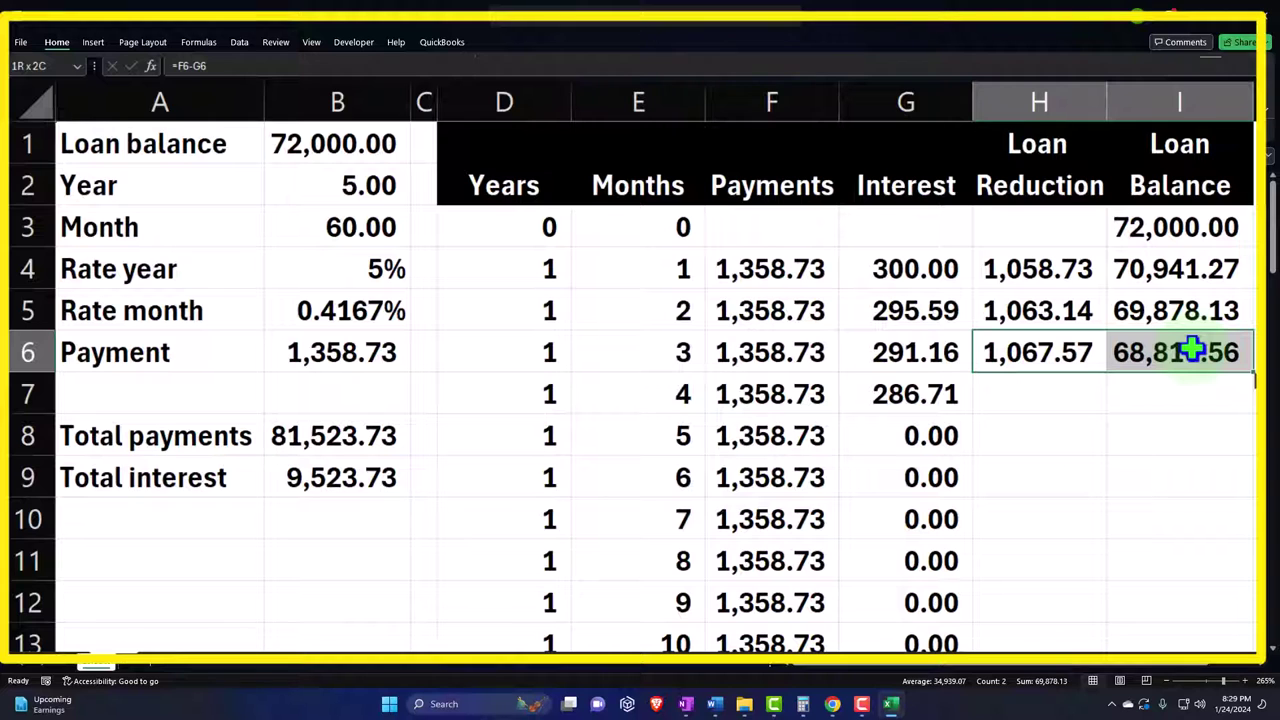
{"action": "double_click", "coordinate": [1252, 371]}
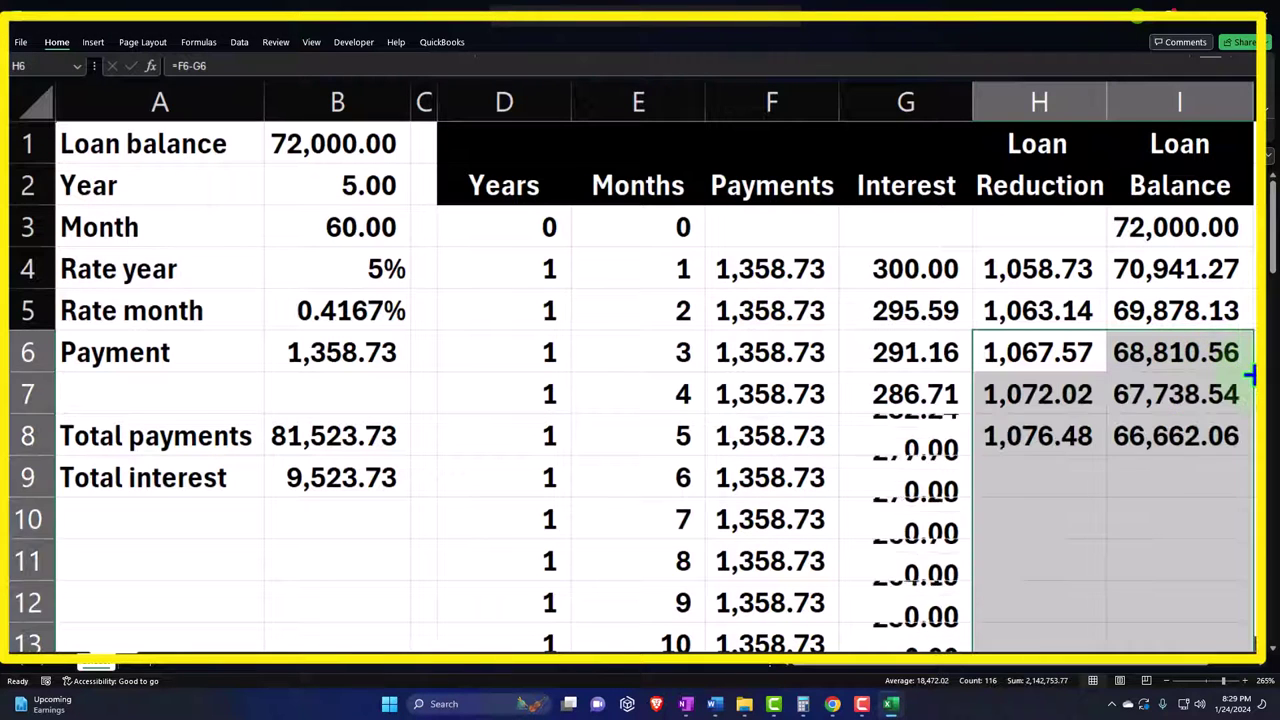
- Examine the filled schedule down to month 60 and check the final loan balance in I63
{"action": "scroll", "coordinate": [1115, 416], "scroll_direction": "down", "scroll_amount": 3}
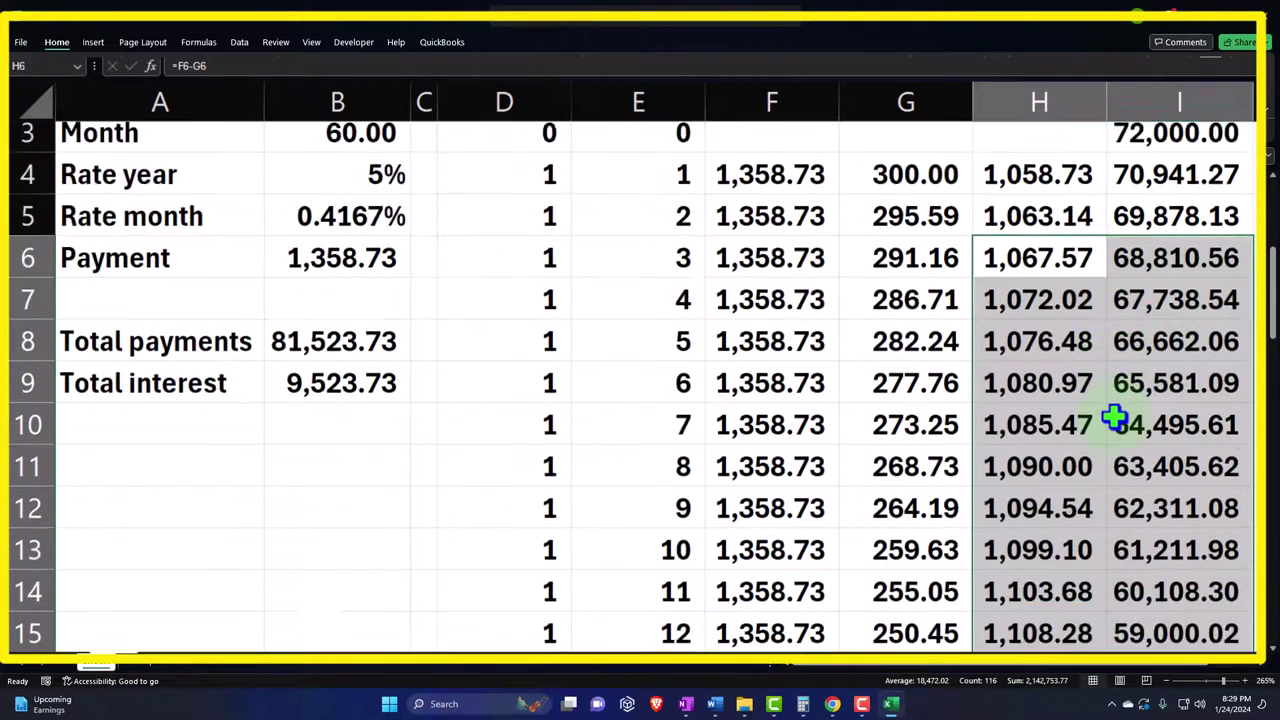
{"action": "scroll", "coordinate": [1115, 416], "scroll_direction": "down", "scroll_amount": 14}
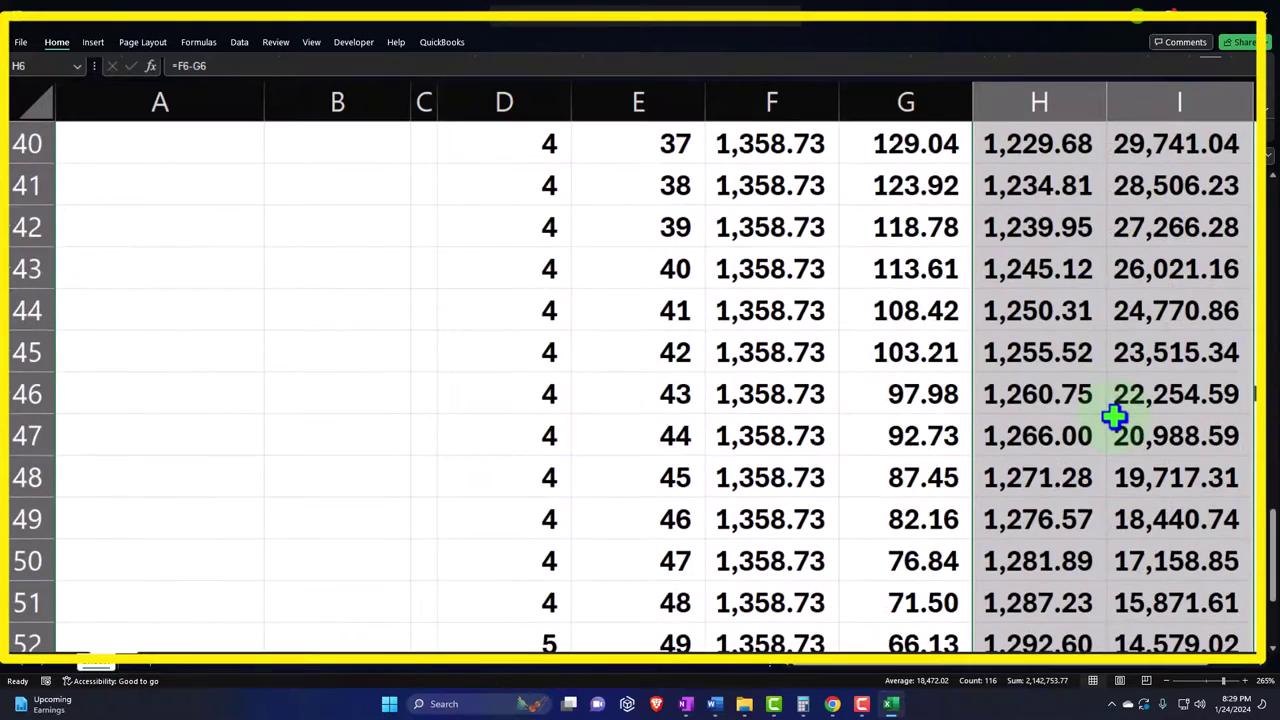
{"action": "scroll", "coordinate": [1115, 416], "scroll_direction": "down", "scroll_amount": 1}
{"action": "left_click", "coordinate": [1190, 490]}
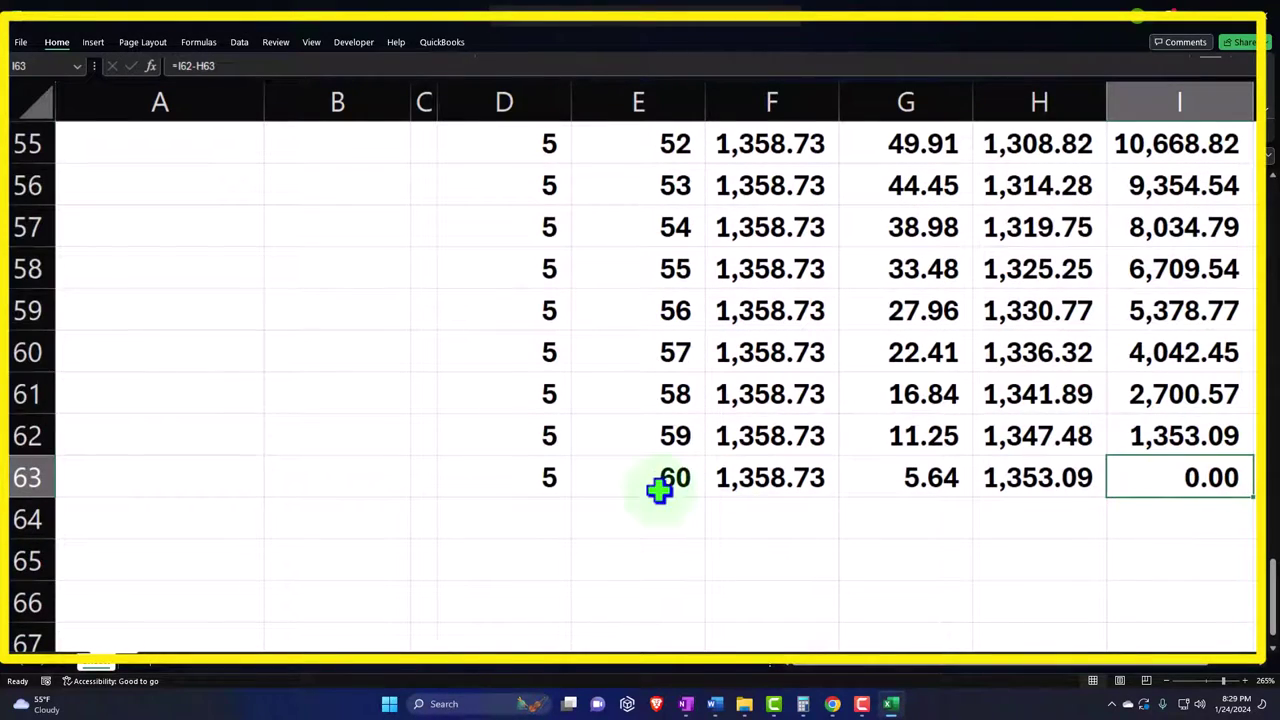
{"action": "scroll", "coordinate": [659, 488], "scroll_direction": "up", "scroll_amount": 18}
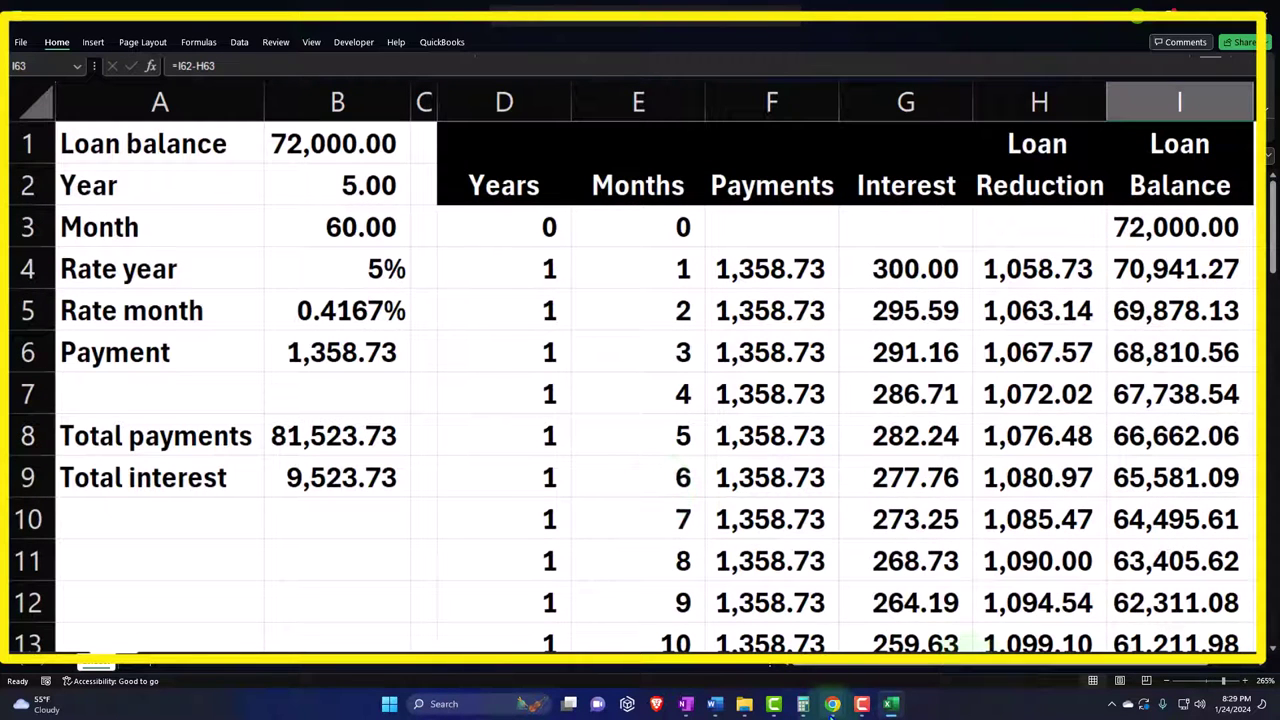
- Switch to the Amortization Calculator page in Chrome and compare its total interest with B9 in the Excel worksheet
{"action": "mouse_move", "coordinate": [832, 704]}
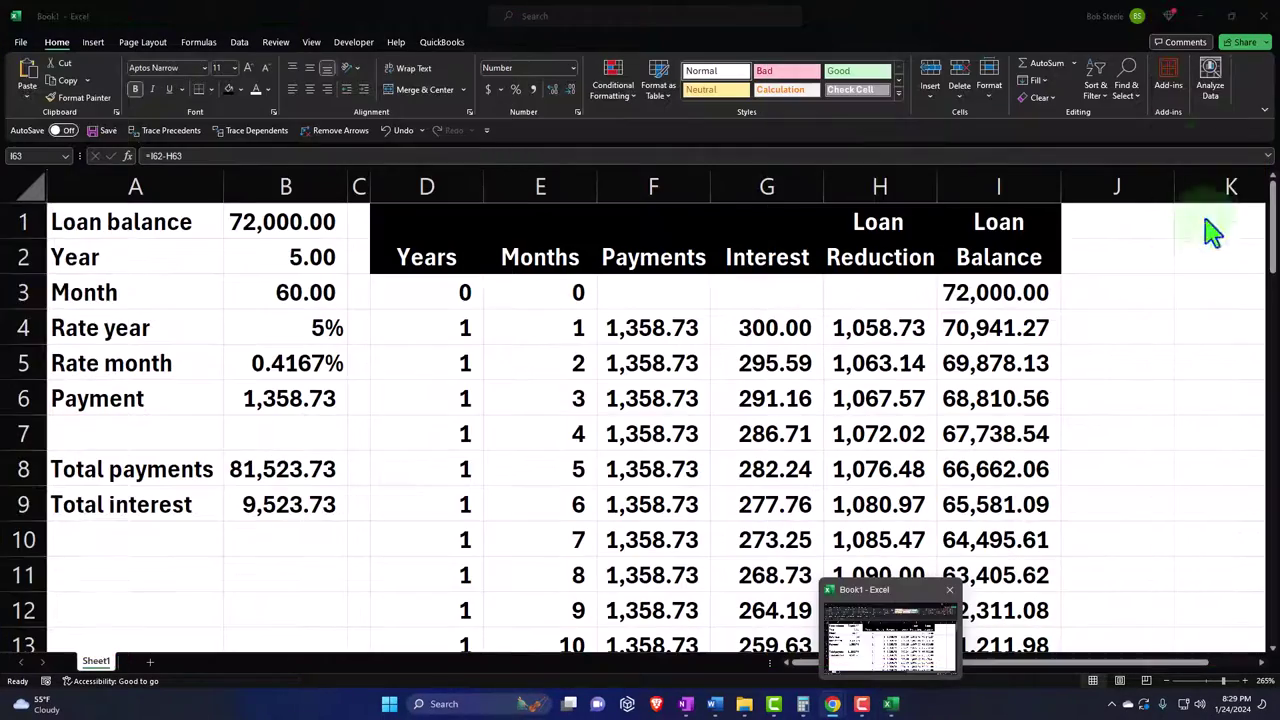
{"action": "left_click", "coordinate": [1196, 24]}
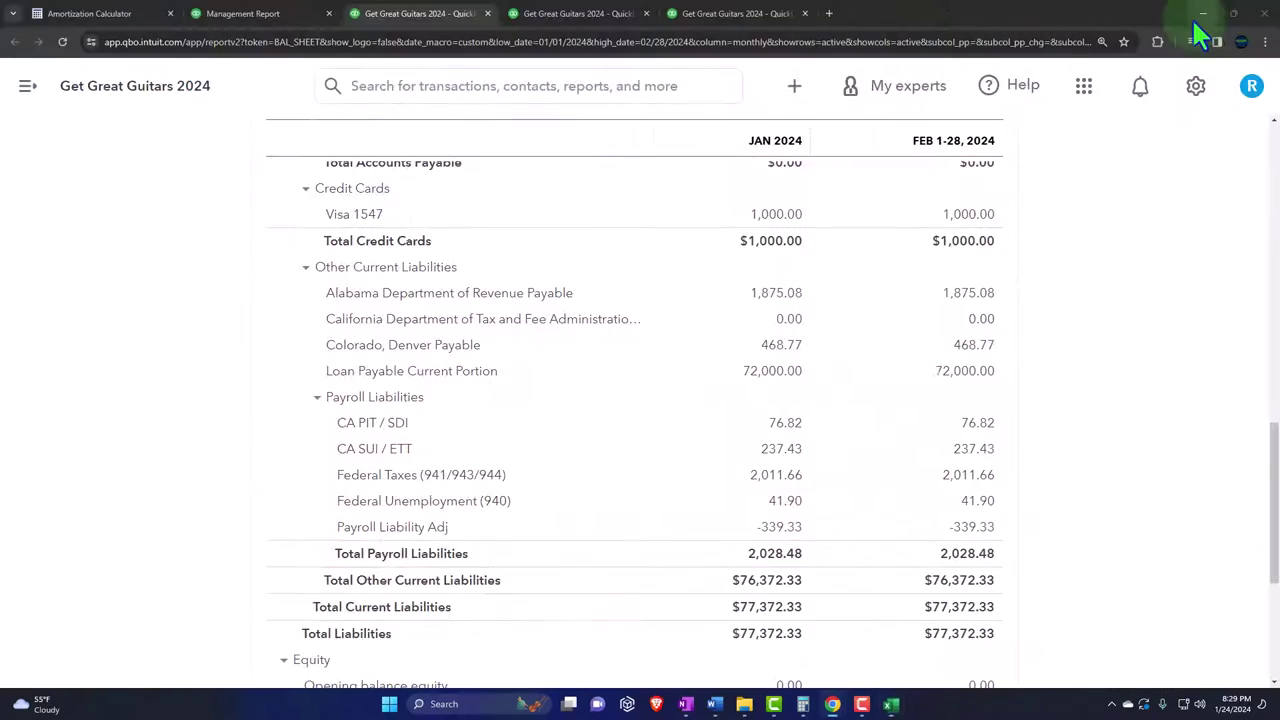
{"action": "left_click", "coordinate": [110, 14]}
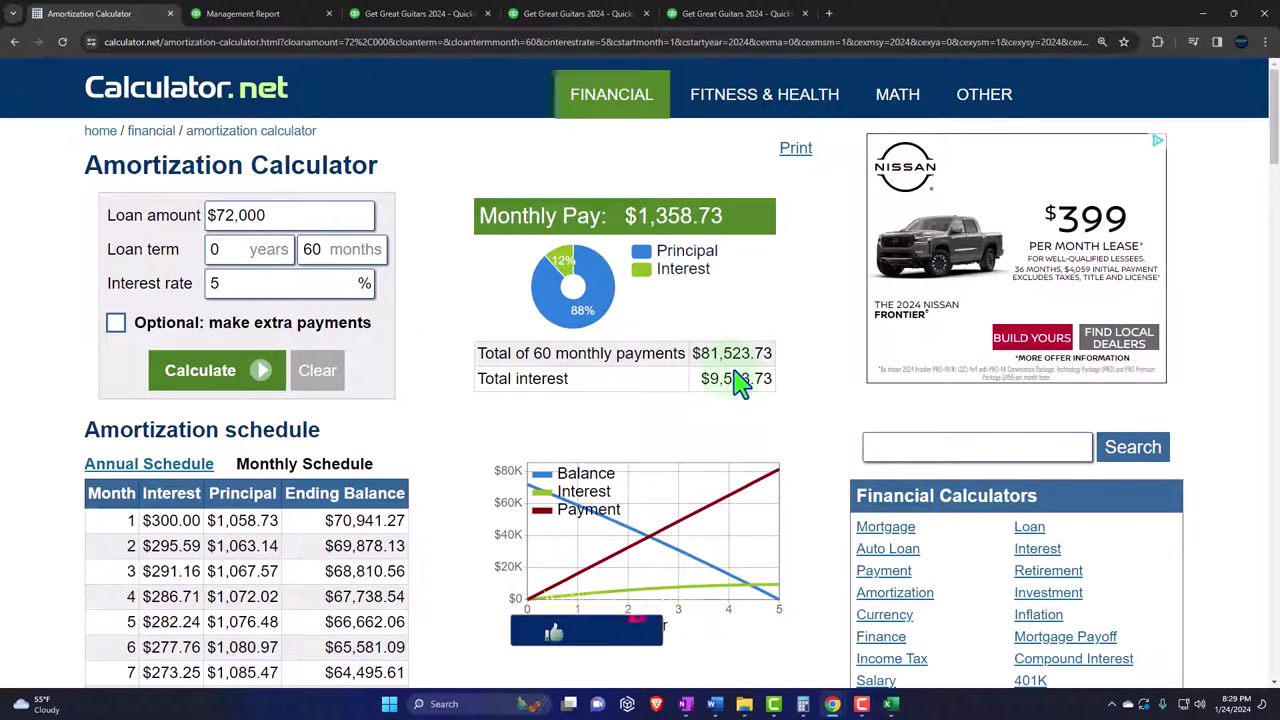
{"action": "left_click", "coordinate": [890, 704]}
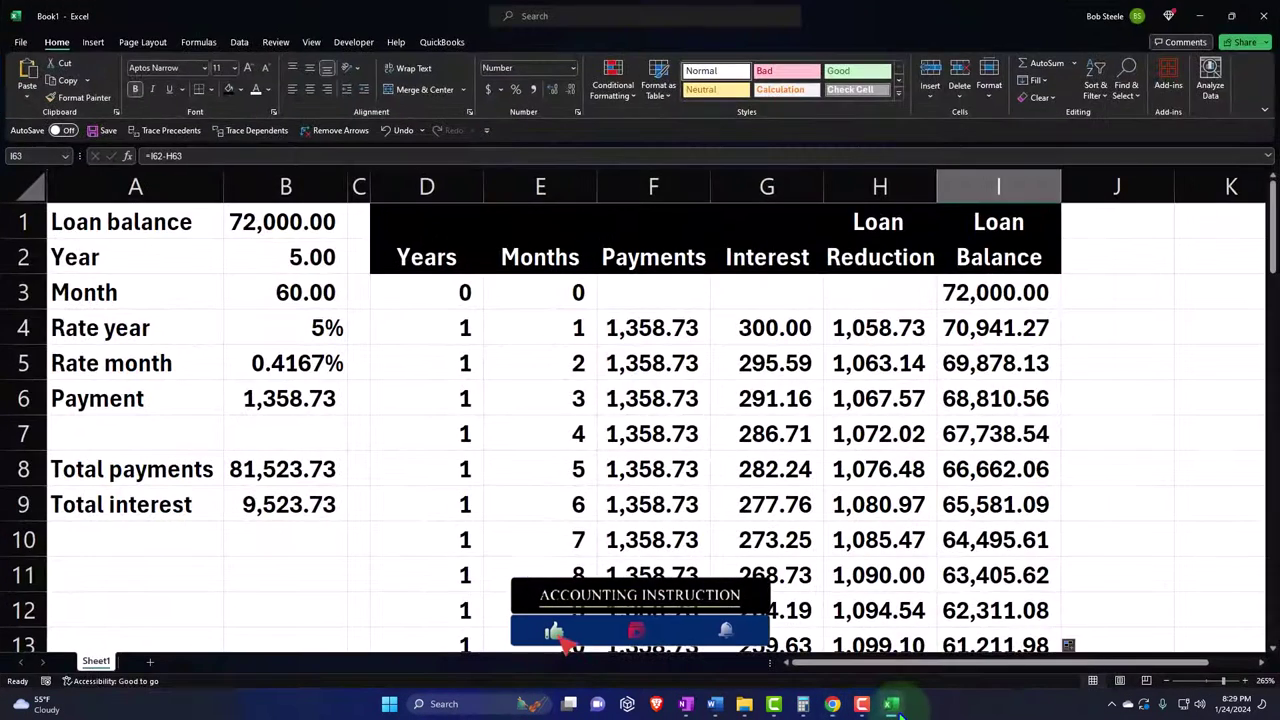
{"action": "left_click", "coordinate": [337, 478]}
{"action": "left_click", "coordinate": [322, 512]}
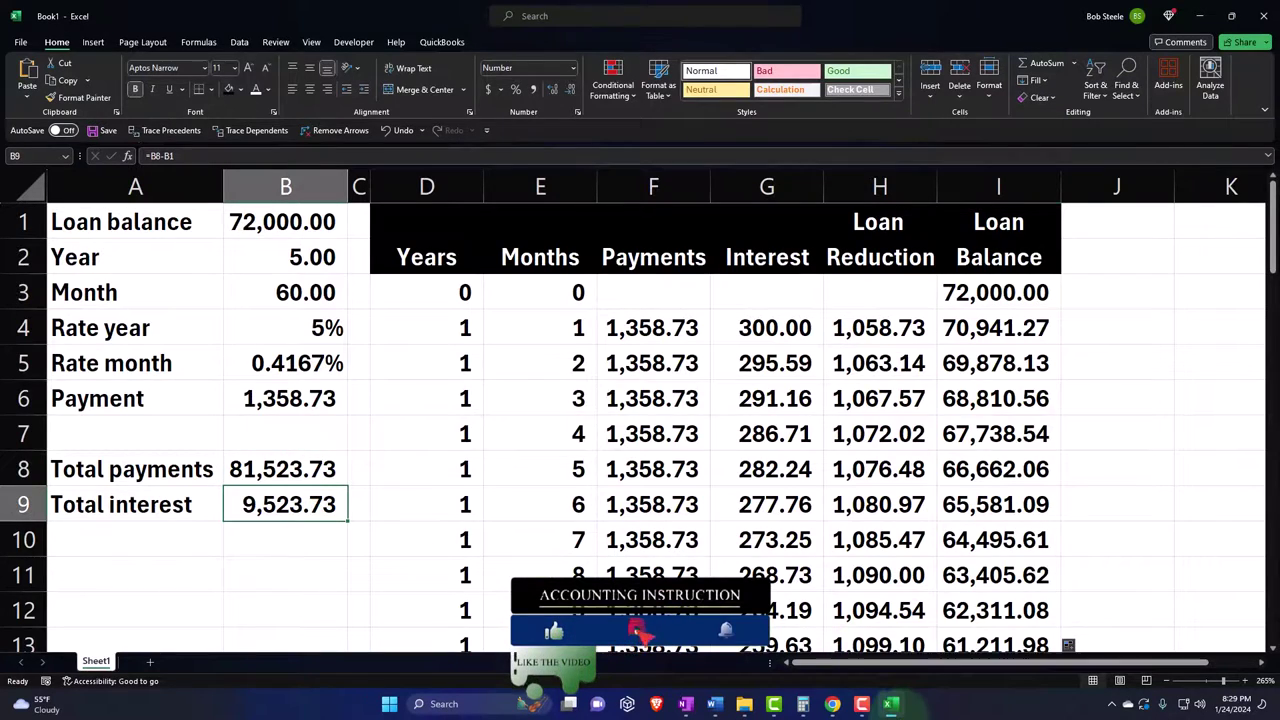
- Compare the calculator's monthly amortization schedule in Chrome with the Excel table, starting from the month 1 interest in G4
{"action": "left_click", "coordinate": [890, 630]}
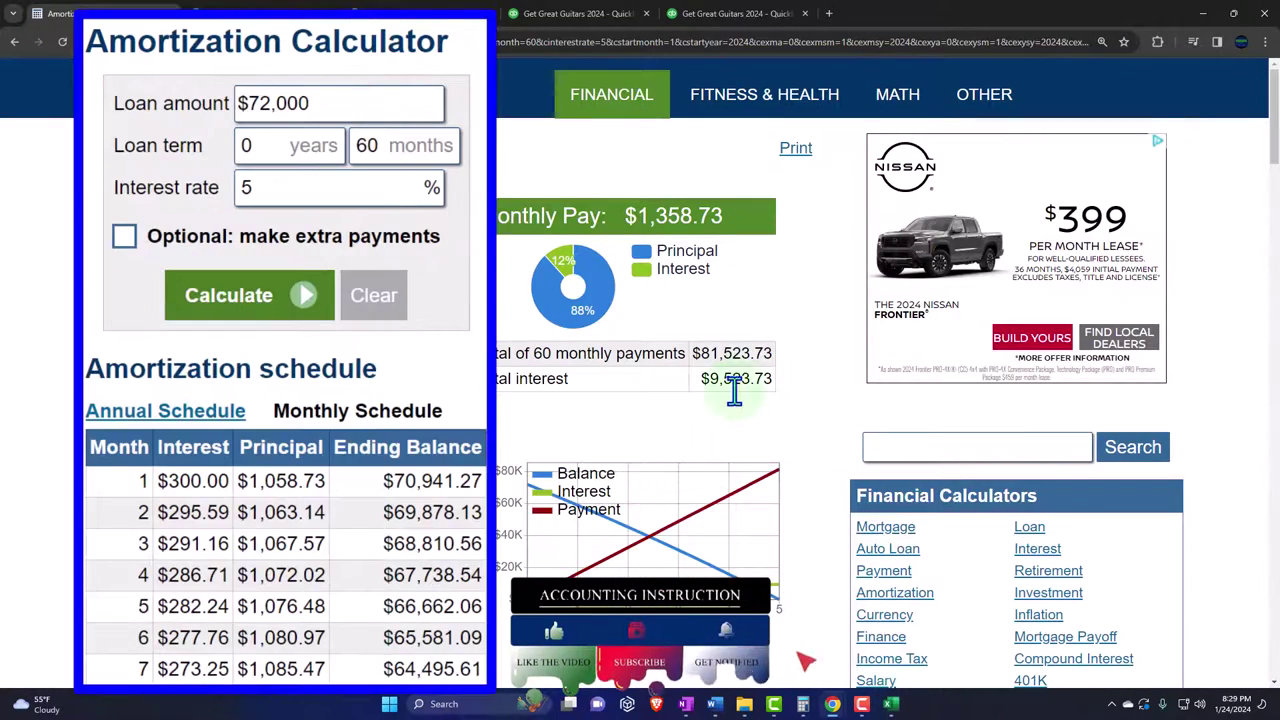
{"action": "scroll", "coordinate": [731, 389], "scroll_direction": "down", "scroll_amount": 1}
{"action": "scroll", "coordinate": [357, 250], "scroll_direction": "down", "scroll_amount": 1}
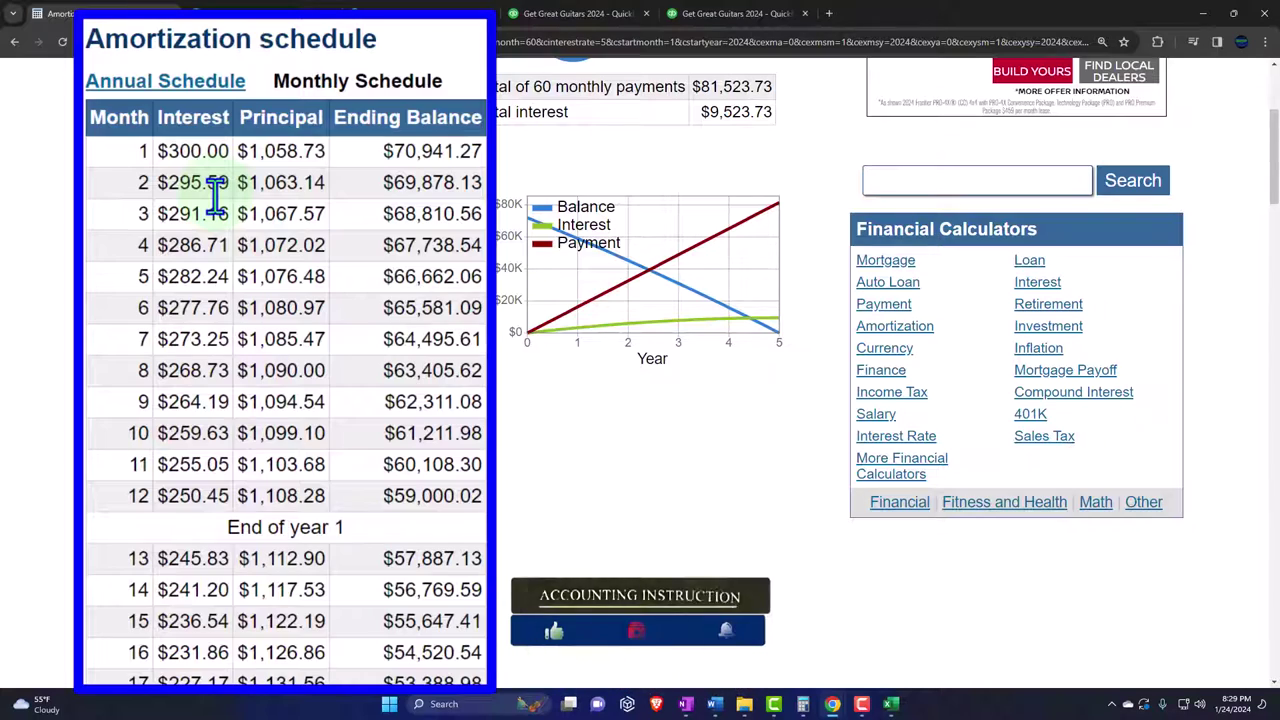
{"action": "left_click", "coordinate": [890, 704]}
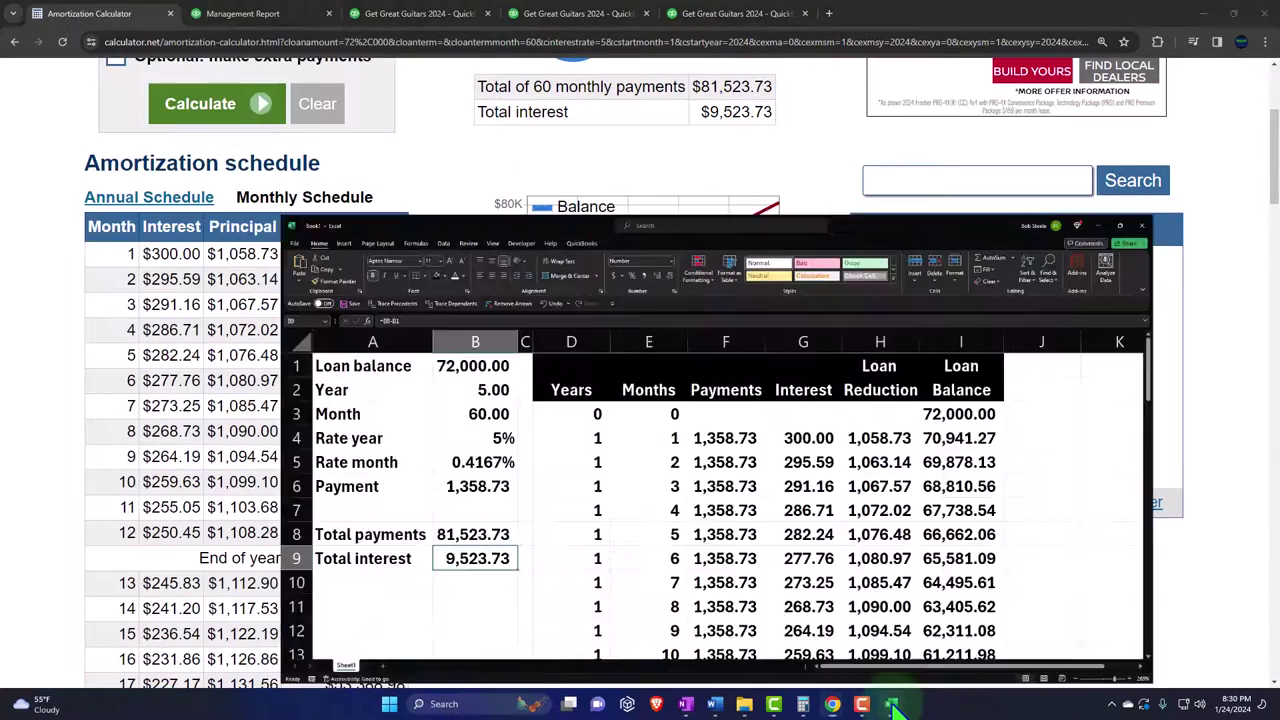
{"action": "left_click", "coordinate": [800, 337]}
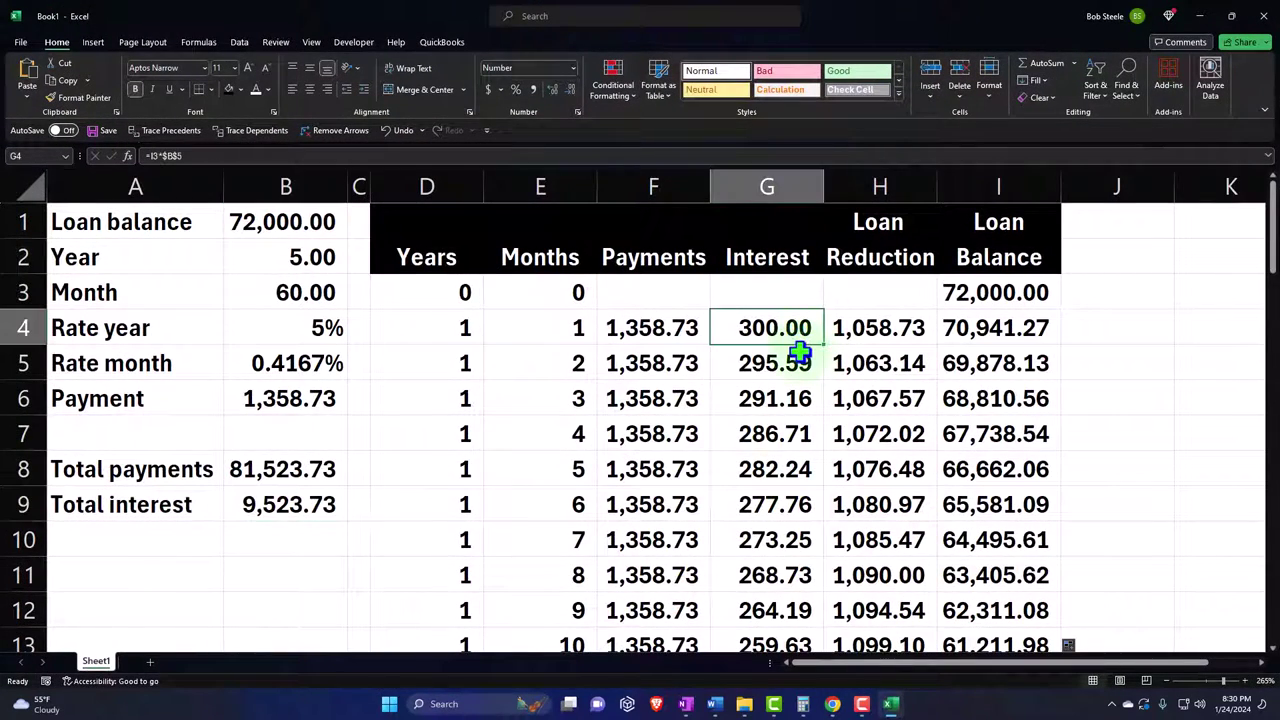
- Review how the monthly payments split into interest and loan reduction across months 1 to 5 of the table
{"action": "key", "text": "Down"}
{"action": "key", "text": "Down"}
{"action": "key", "text": "Down"}
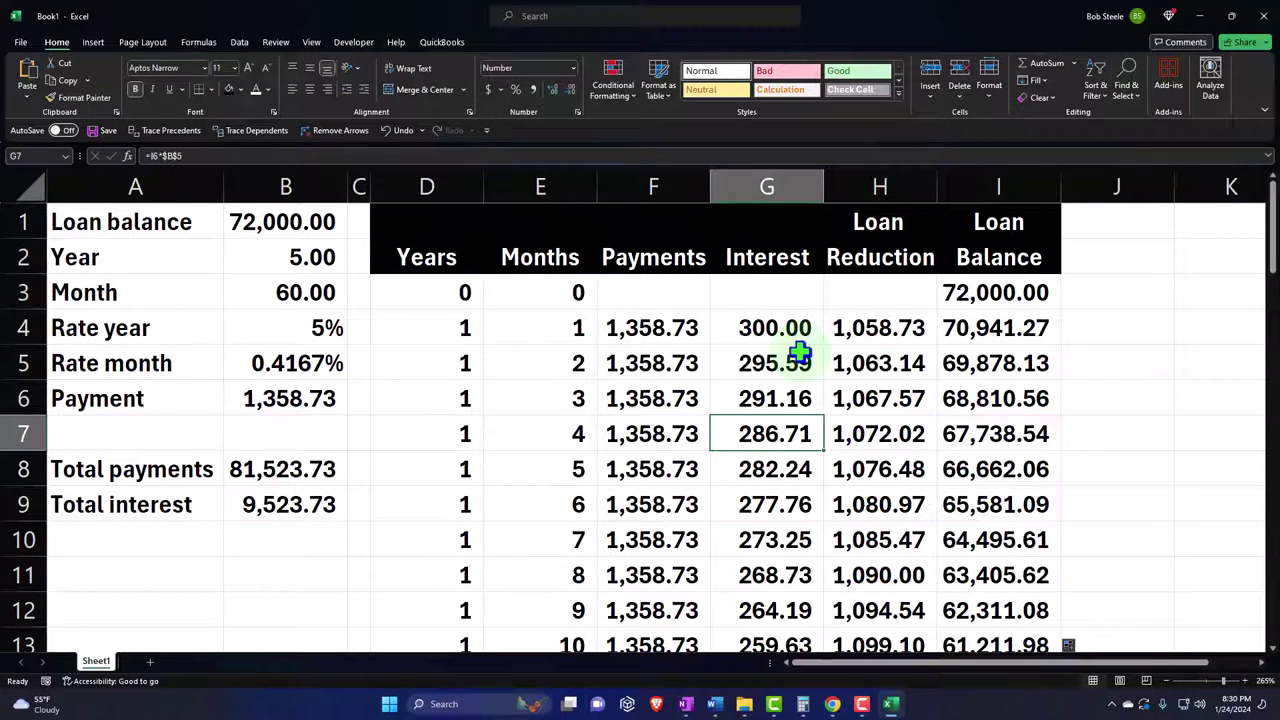
{"action": "key", "text": "super+plus"}
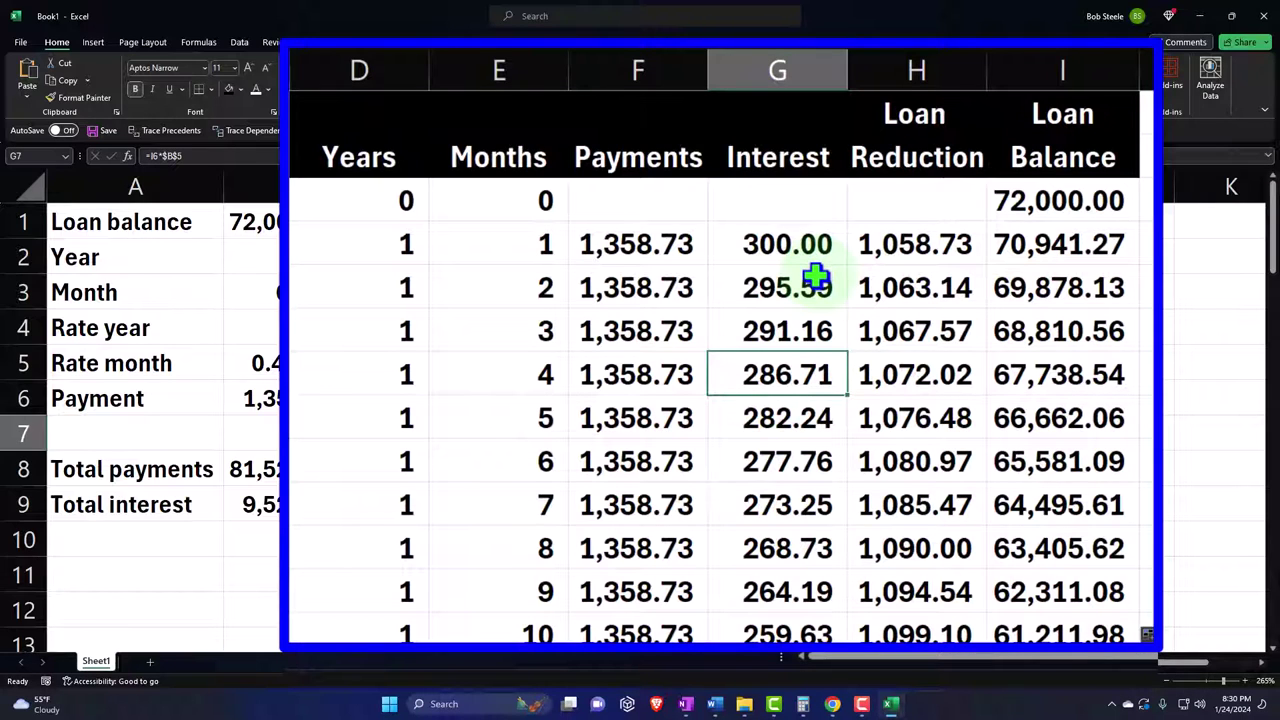
{"action": "left_click", "coordinate": [641, 240]}
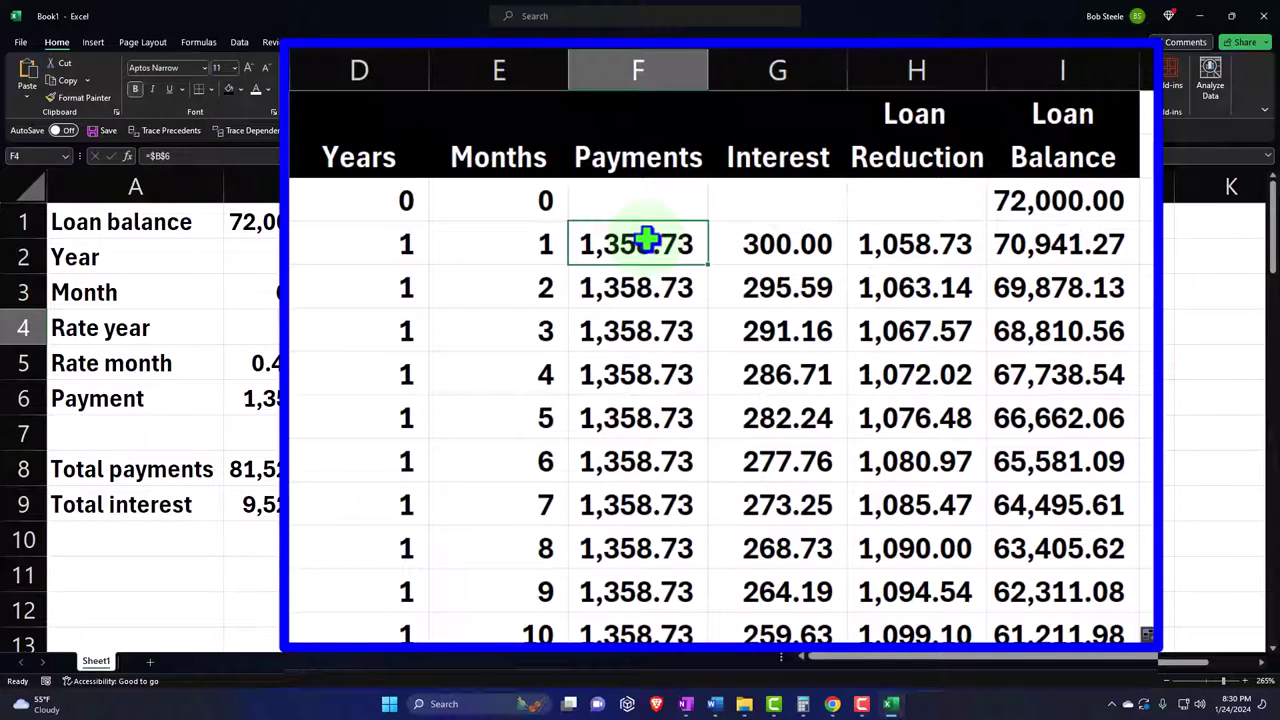
{"action": "left_click", "coordinate": [816, 246]}
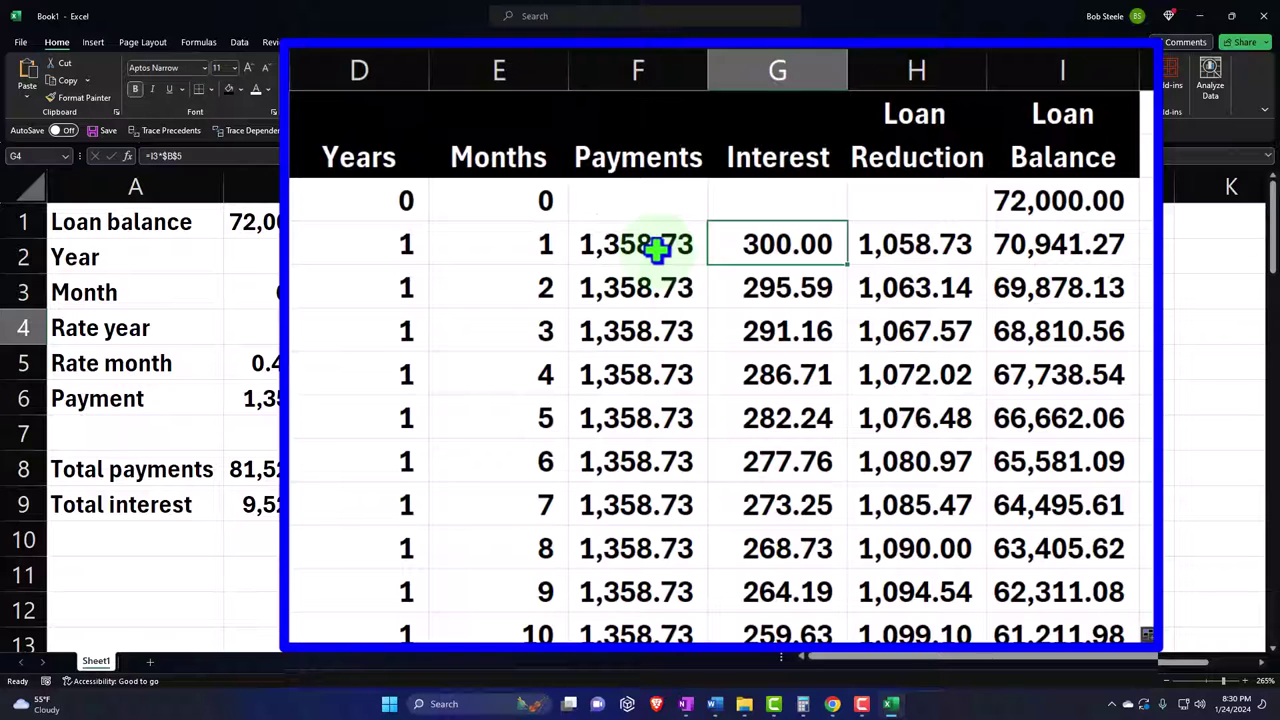
{"action": "left_click_drag", "start_coordinate": [656, 250], "coordinate": [897, 277]}
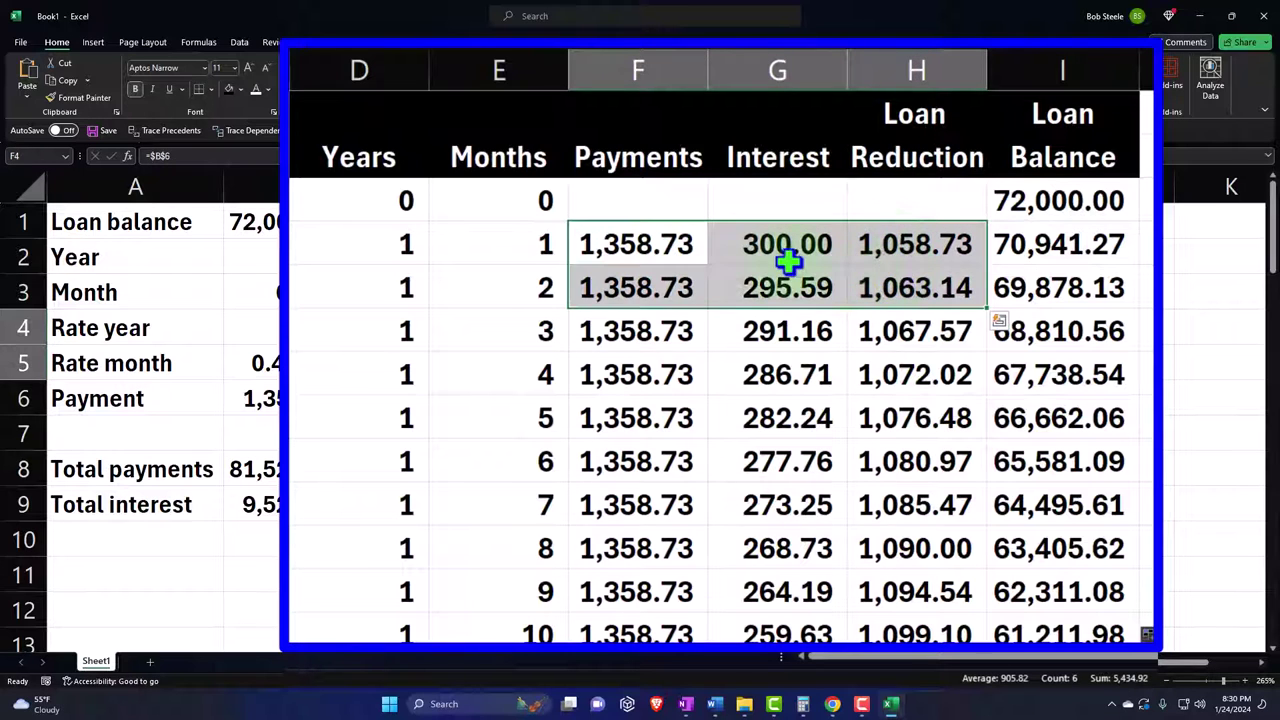
{"action": "left_click_drag", "start_coordinate": [666, 284], "coordinate": [891, 334]}
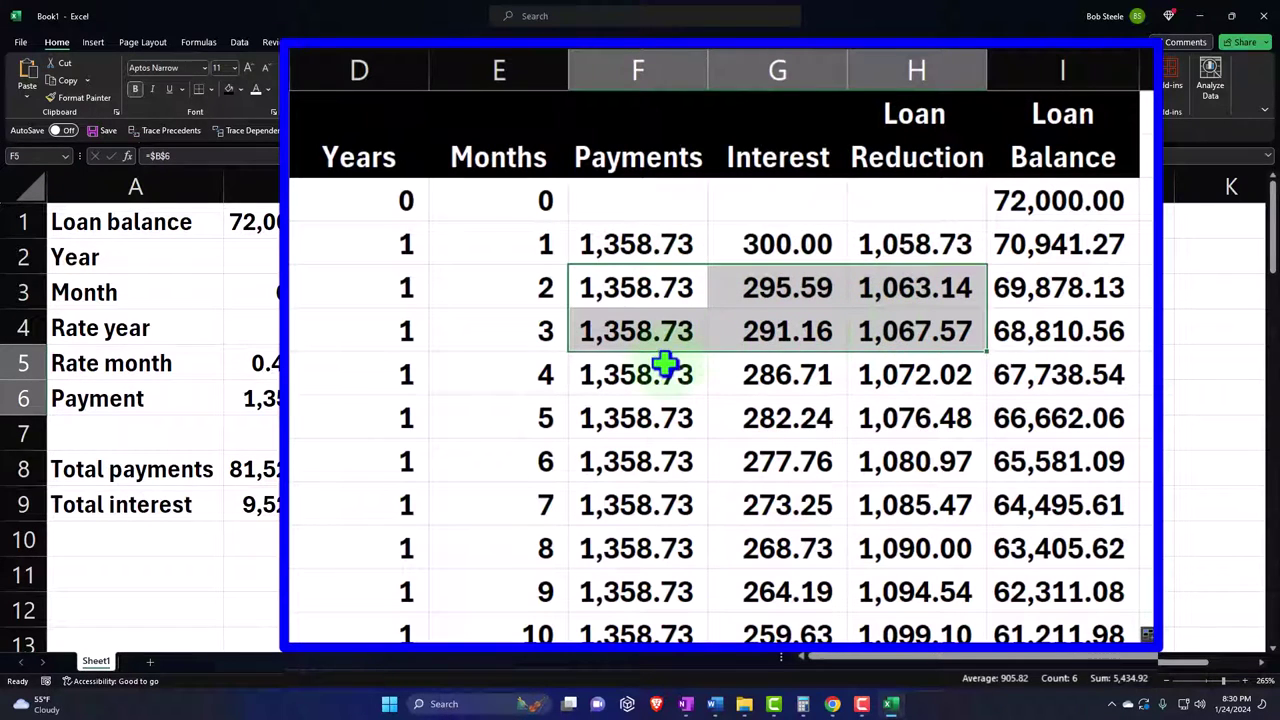
{"action": "left_click_drag", "start_coordinate": [665, 366], "coordinate": [862, 405]}
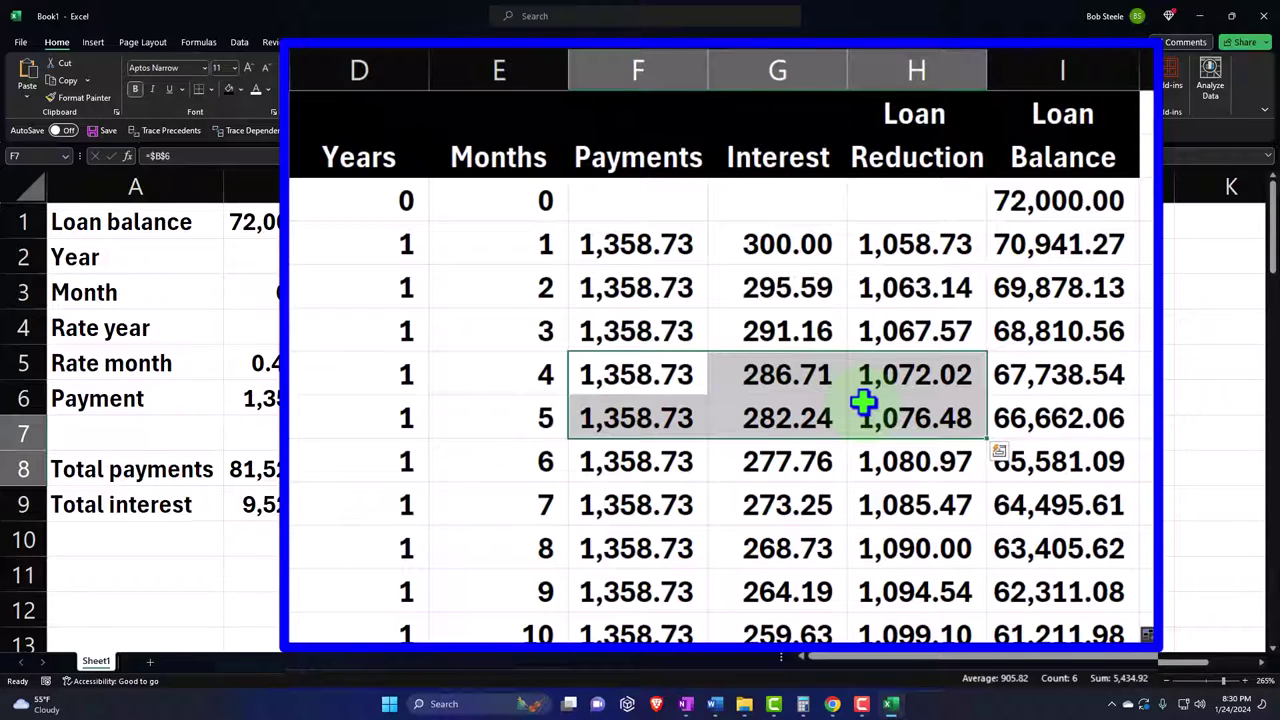
{"action": "left_click", "coordinate": [499, 273]}
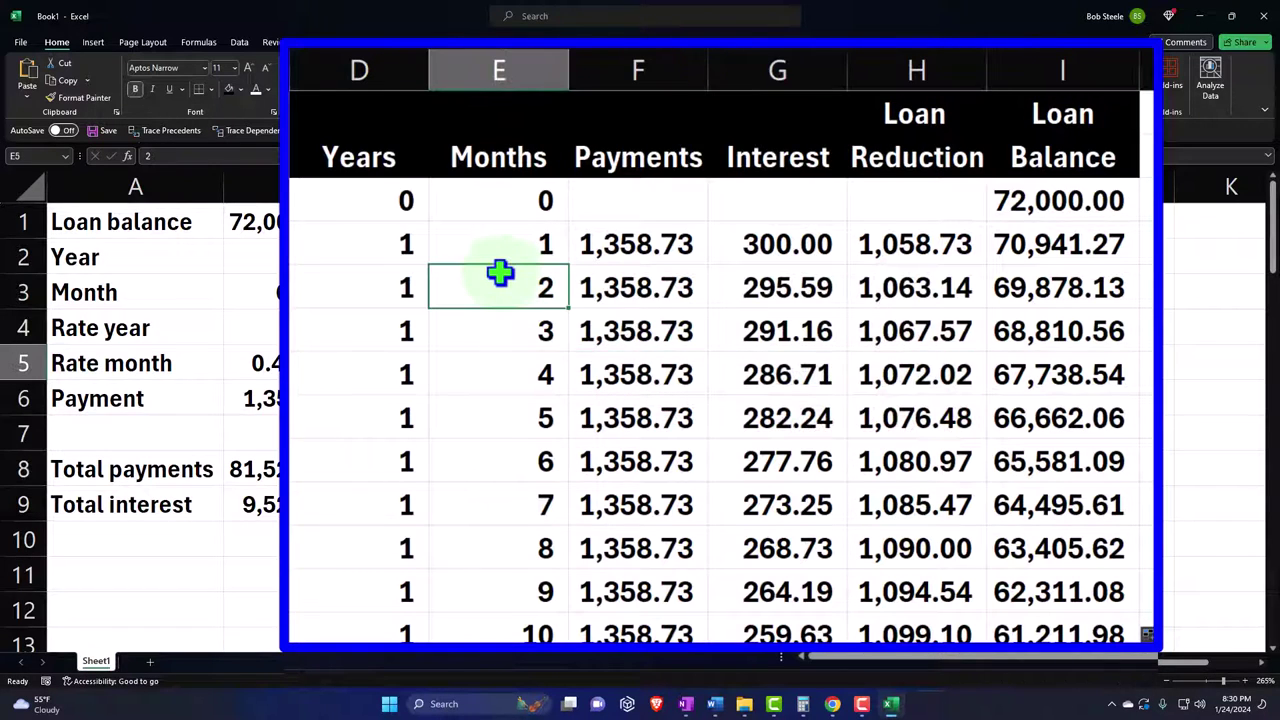
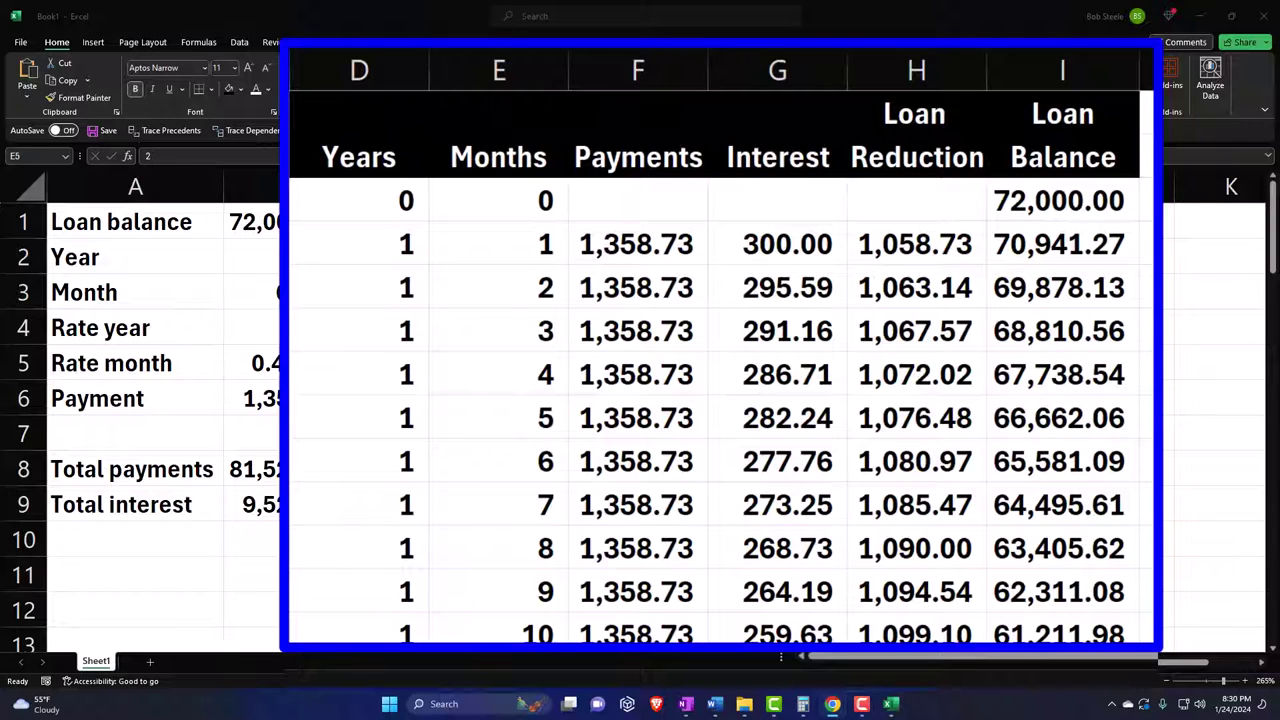
{"action": "key", "text": "alt+Tab"}
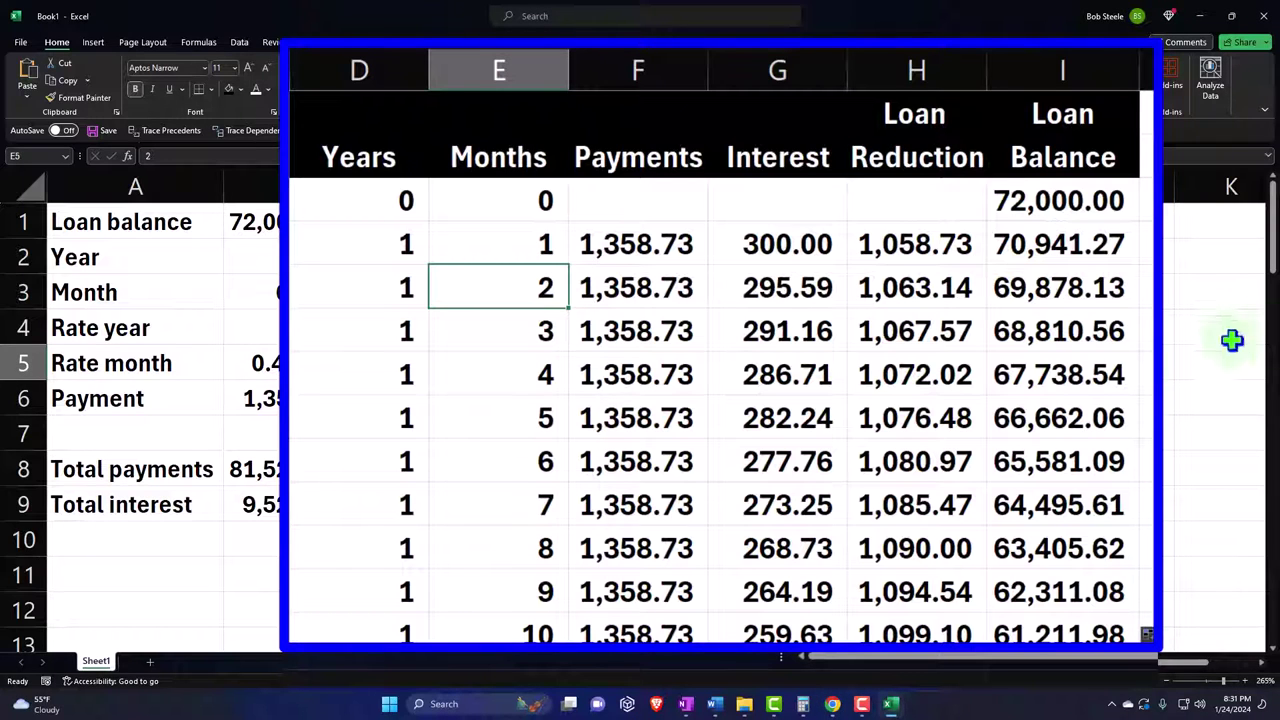
- Enter 0 for the month 0 payment, interest and loan reduction in F3:H3
{"action": "left_click", "coordinate": [655, 205]}
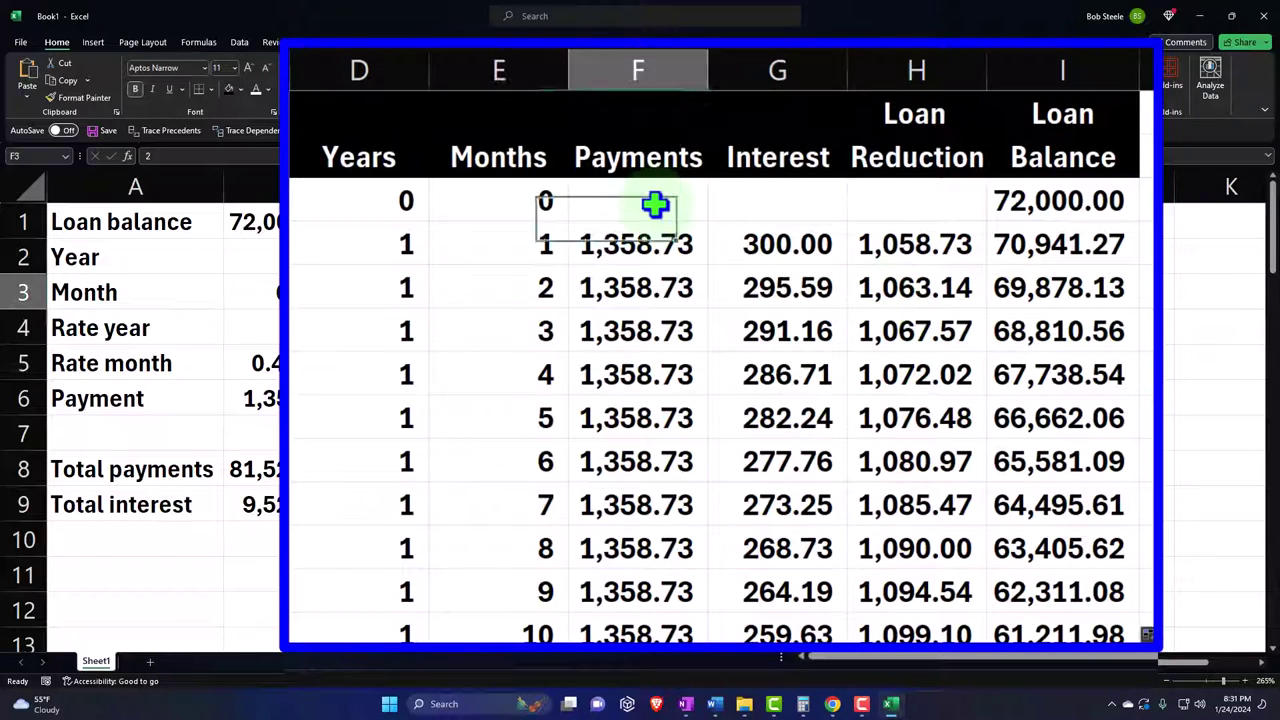
{"action": "type", "text": "0"}
{"action": "key", "text": "Tab"}
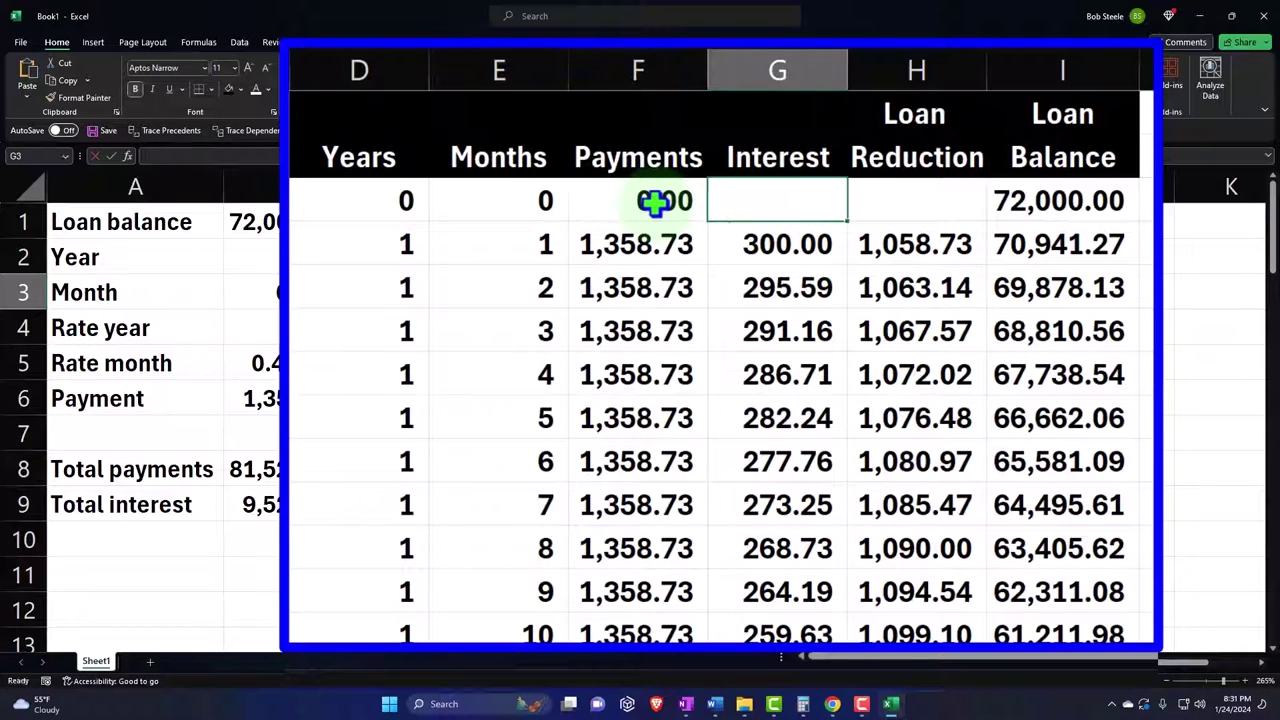
{"action": "type", "text": "0"}
{"action": "key", "text": "Tab"}
{"action": "type", "text": "0"}
{"action": "key", "text": "Tab"}
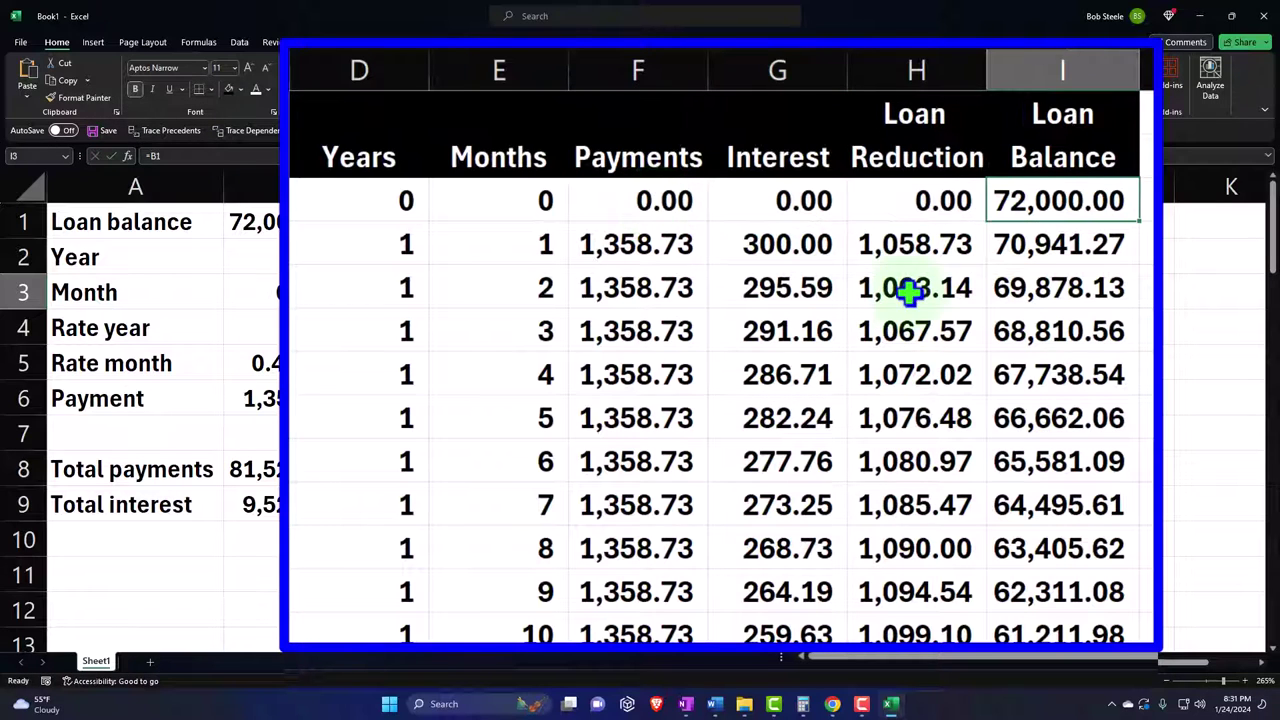
- Examine the two-row Loan Reduction and Loan Balance headings in H1:I2
{"action": "left_click", "coordinate": [749, 206]}
{"action": "left_click_drag", "start_coordinate": [914, 114], "coordinate": [1035, 116]}
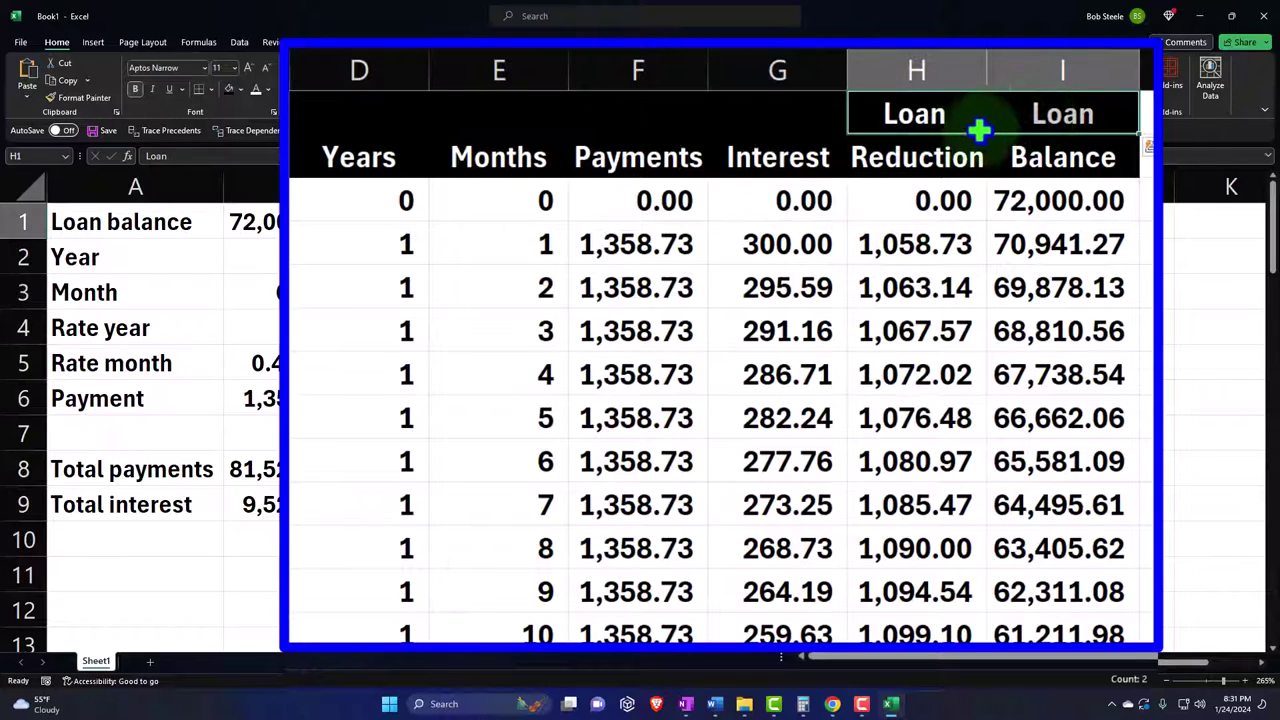
{"action": "left_click_drag", "start_coordinate": [894, 114], "coordinate": [1038, 110]}
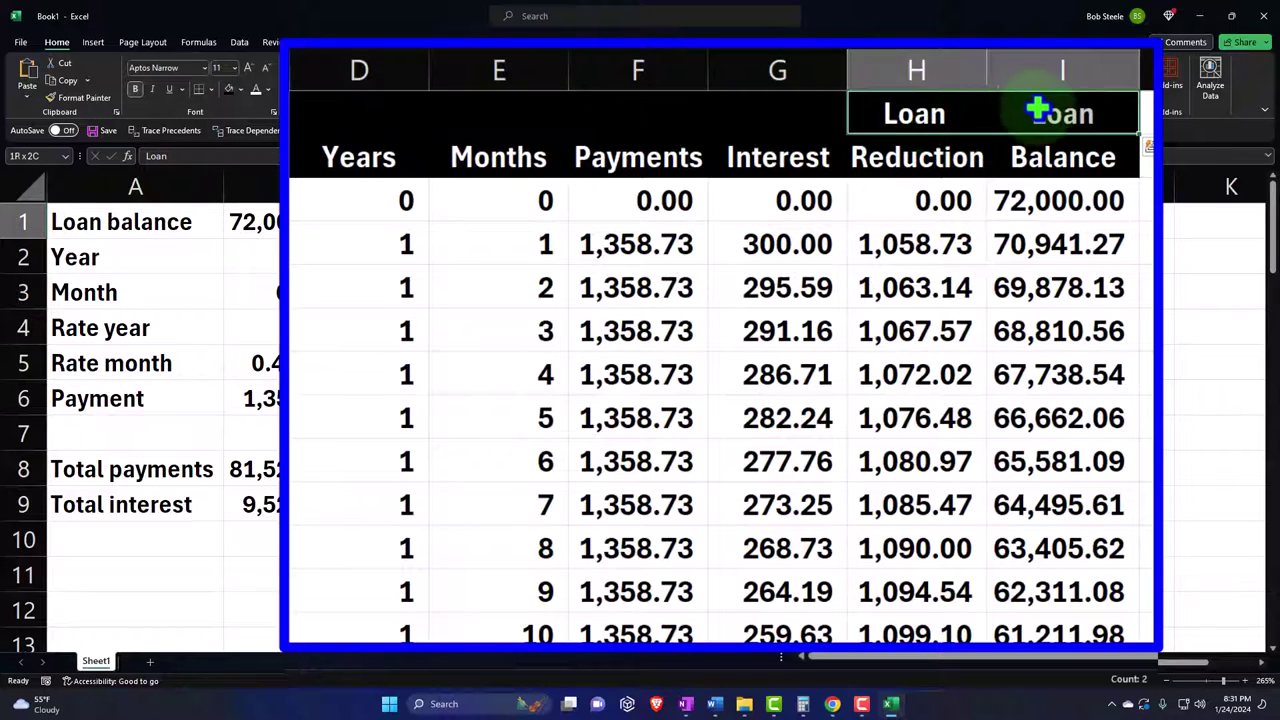
{"action": "left_click", "coordinate": [931, 140]}
{"action": "left_click", "coordinate": [1016, 155]}
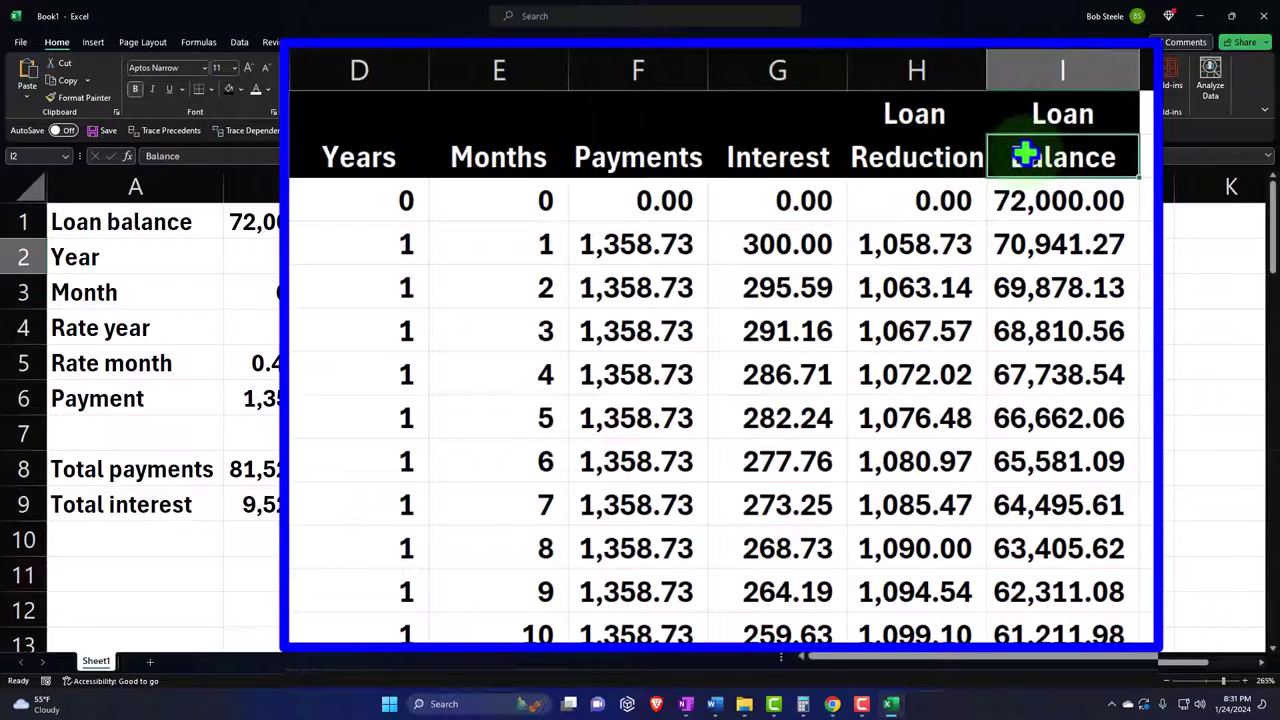
- Convert the amortization schedule to an Excel table with headers, using the range D2:I63 so that row 1 is left out
{"action": "left_click", "coordinate": [474, 200]}
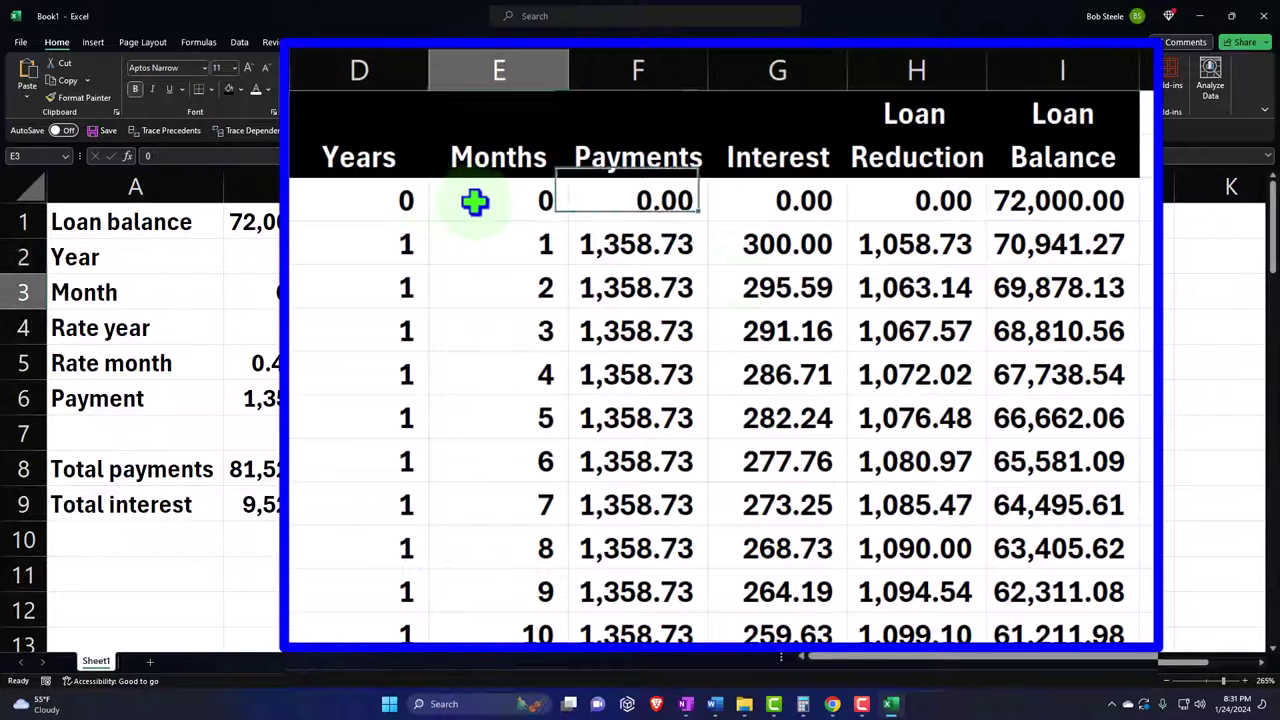
{"action": "left_click", "coordinate": [92, 42]}
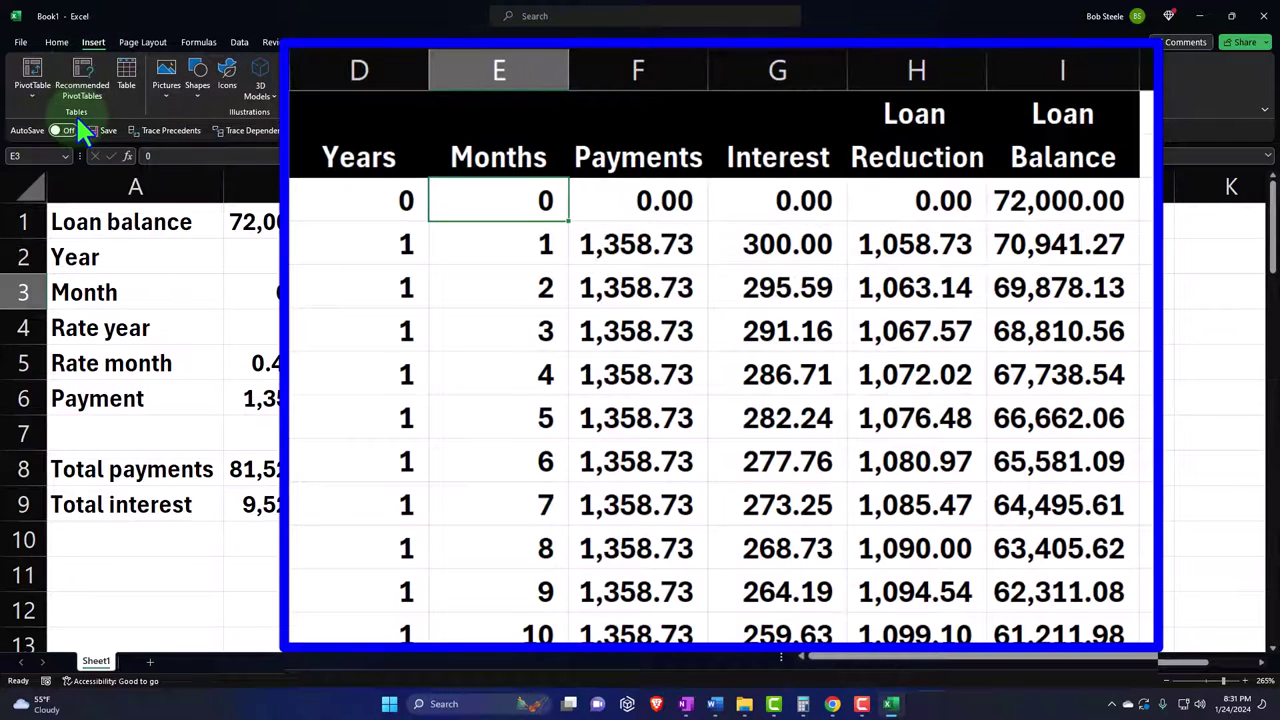
{"action": "left_click", "coordinate": [118, 68]}
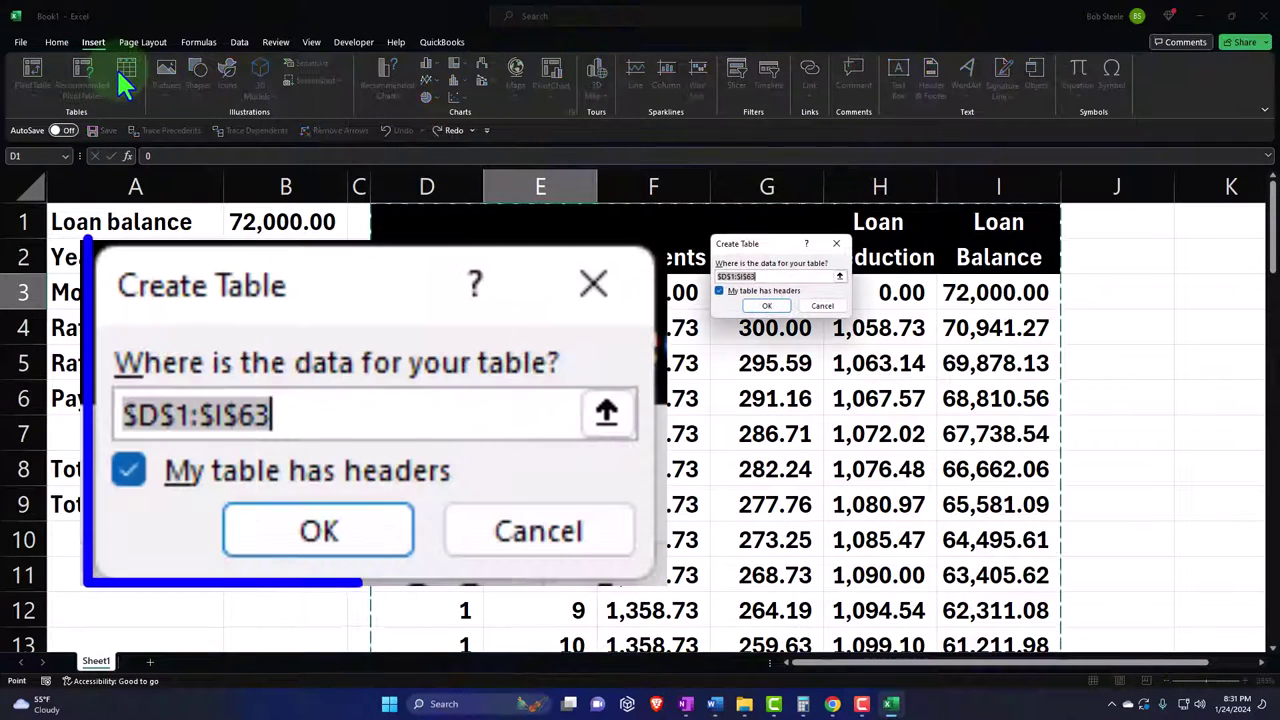
{"action": "scroll", "coordinate": [806, 485], "scroll_direction": "down", "scroll_amount": 6}
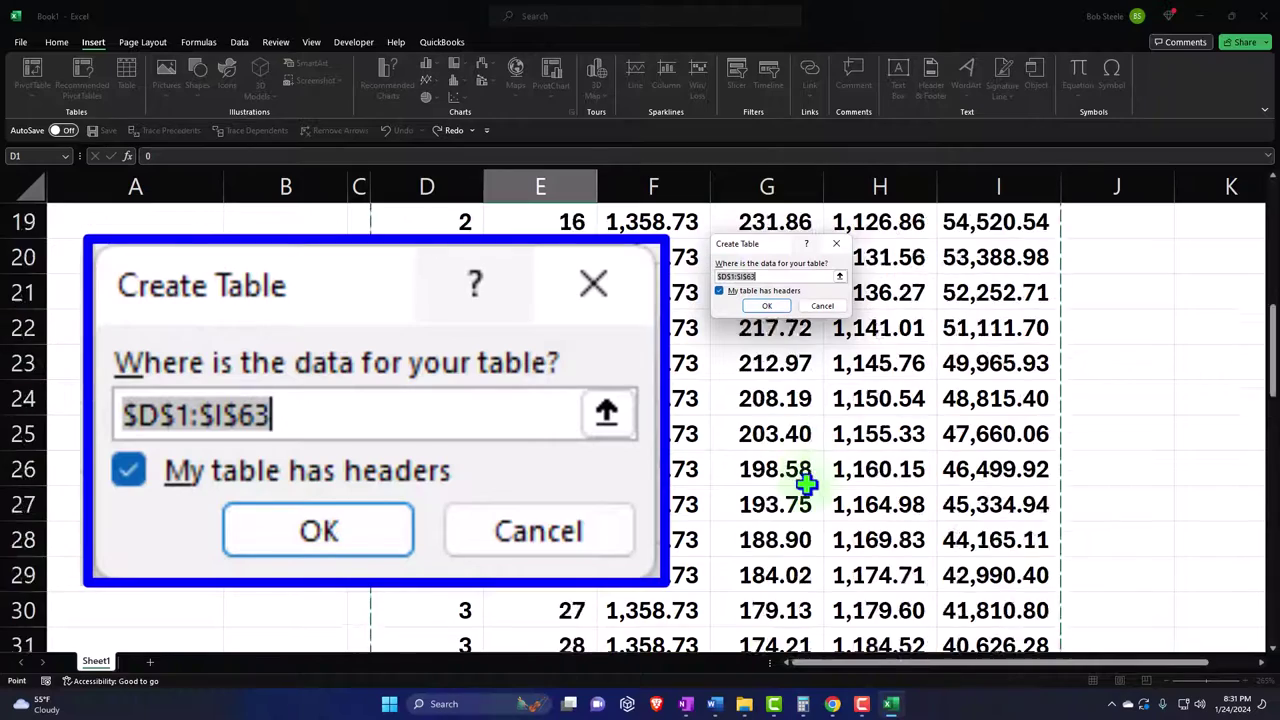
{"action": "scroll", "coordinate": [806, 485], "scroll_direction": "down", "scroll_amount": 16}
{"action": "scroll", "coordinate": [806, 508], "scroll_direction": "up", "scroll_amount": 18}
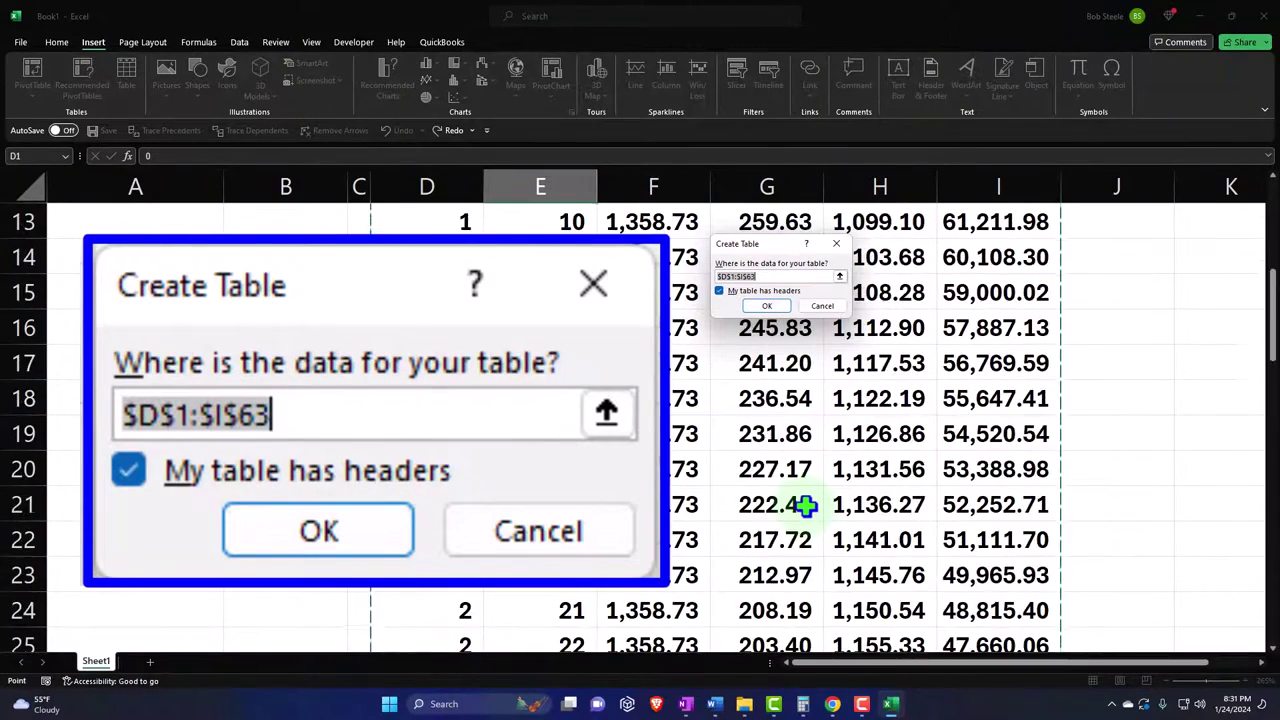
{"action": "scroll", "coordinate": [806, 505], "scroll_direction": "up", "scroll_amount": 4}
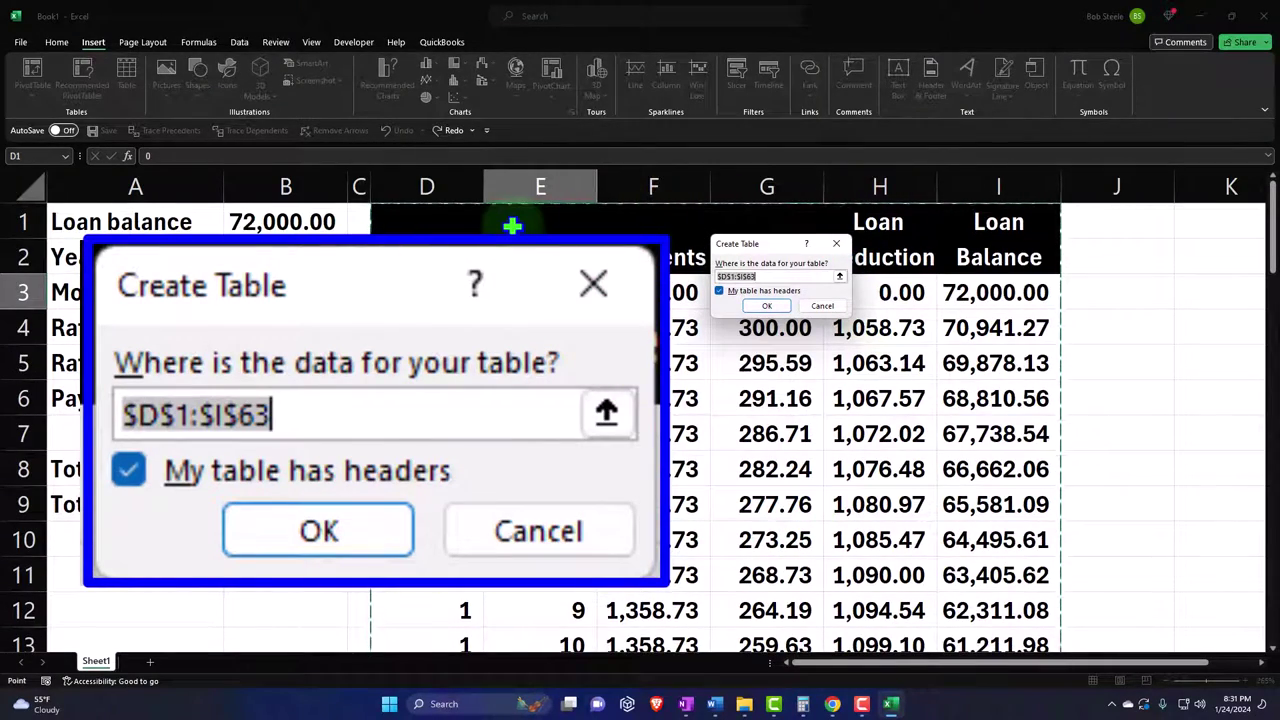
{"action": "left_click_drag", "start_coordinate": [426, 257], "coordinate": [990, 585]}
{"action": "left_click_drag", "start_coordinate": [1264, 575], "coordinate": [1249, 177]}
{"action": "left_click_drag", "start_coordinate": [779, 249], "coordinate": [792, 319]}
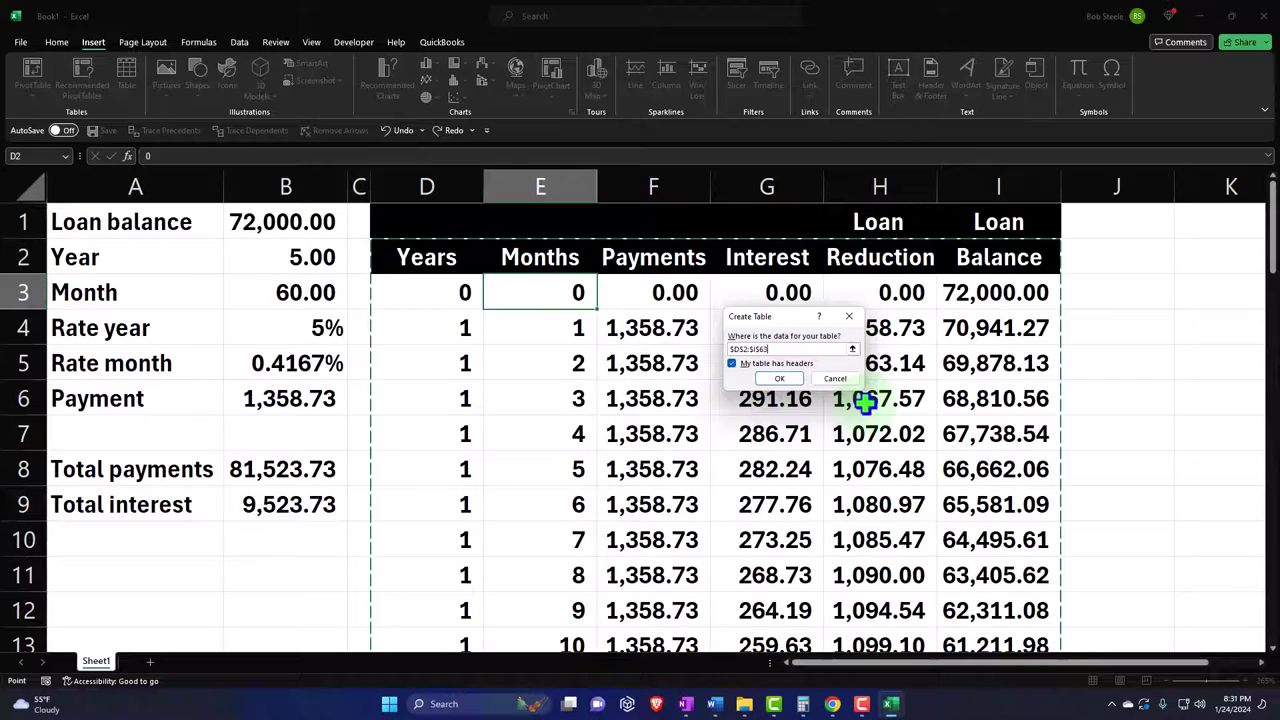
{"action": "left_click", "coordinate": [779, 378]}
{"action": "left_click", "coordinate": [800, 403]}
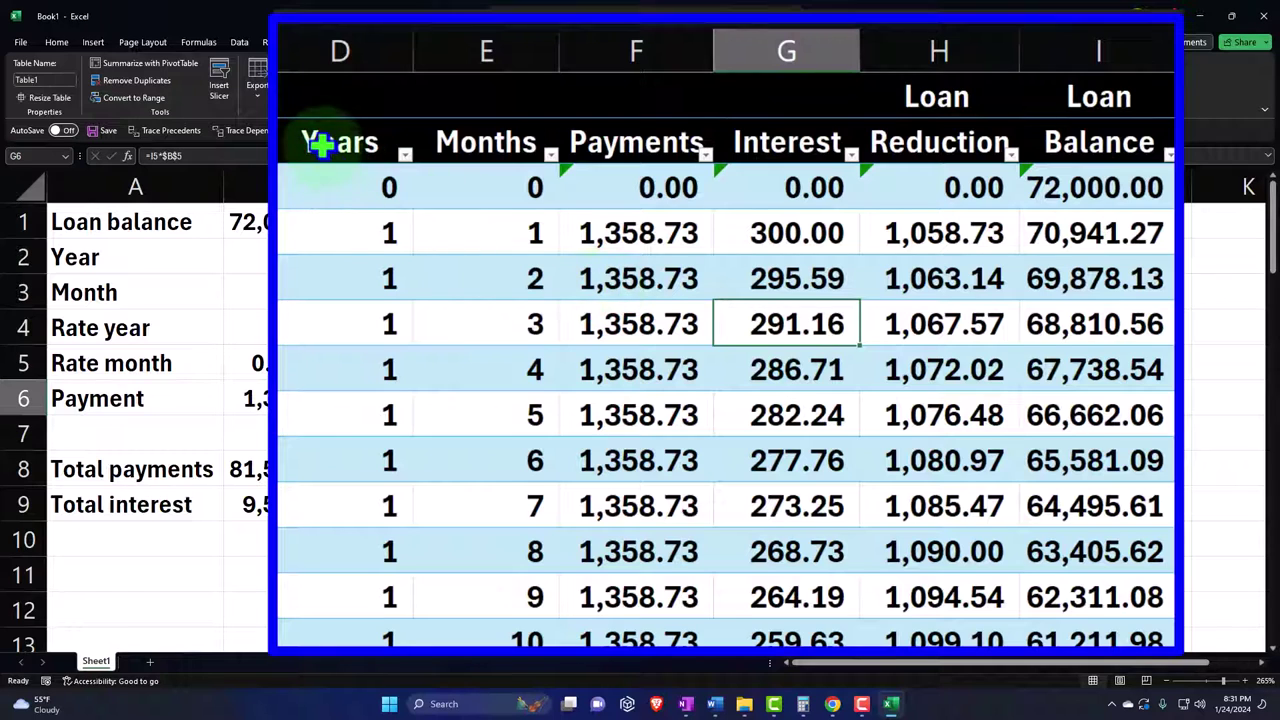
- Insert a PivotTable based on Table1 in the existing worksheet at Sheet1 cell K1
{"action": "left_click", "coordinate": [320, 145]}
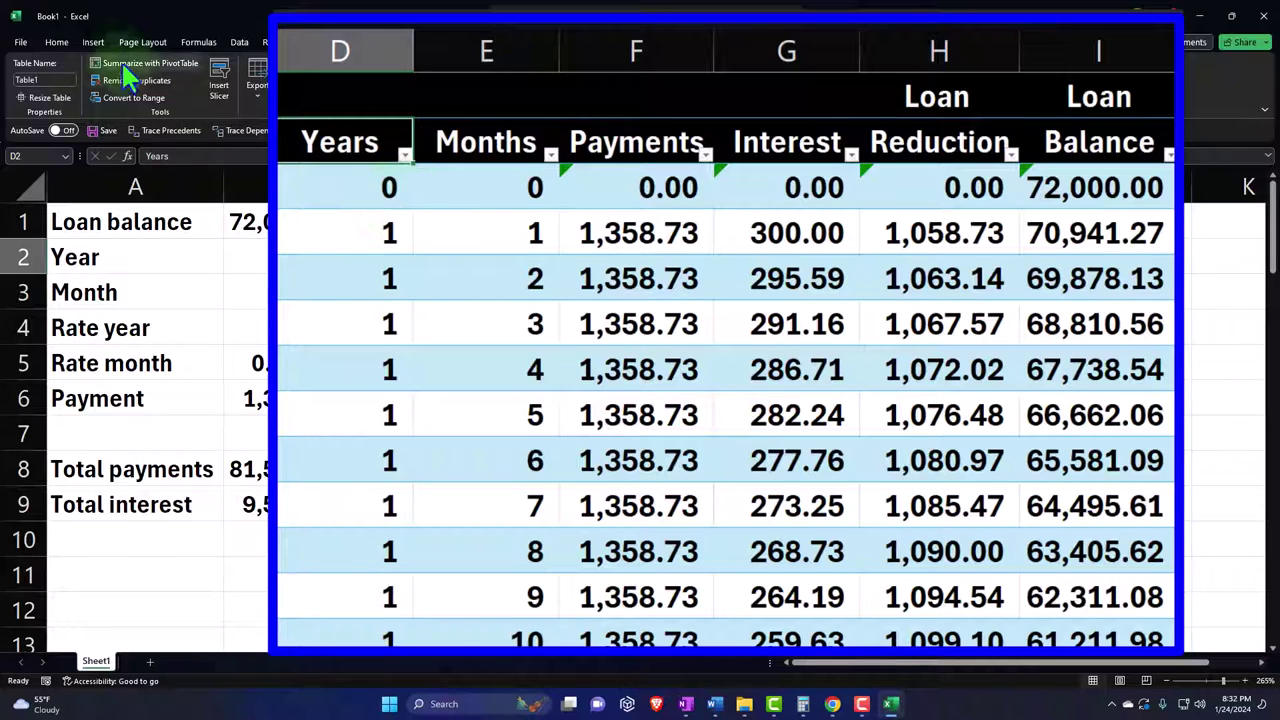
{"action": "left_click", "coordinate": [93, 42]}
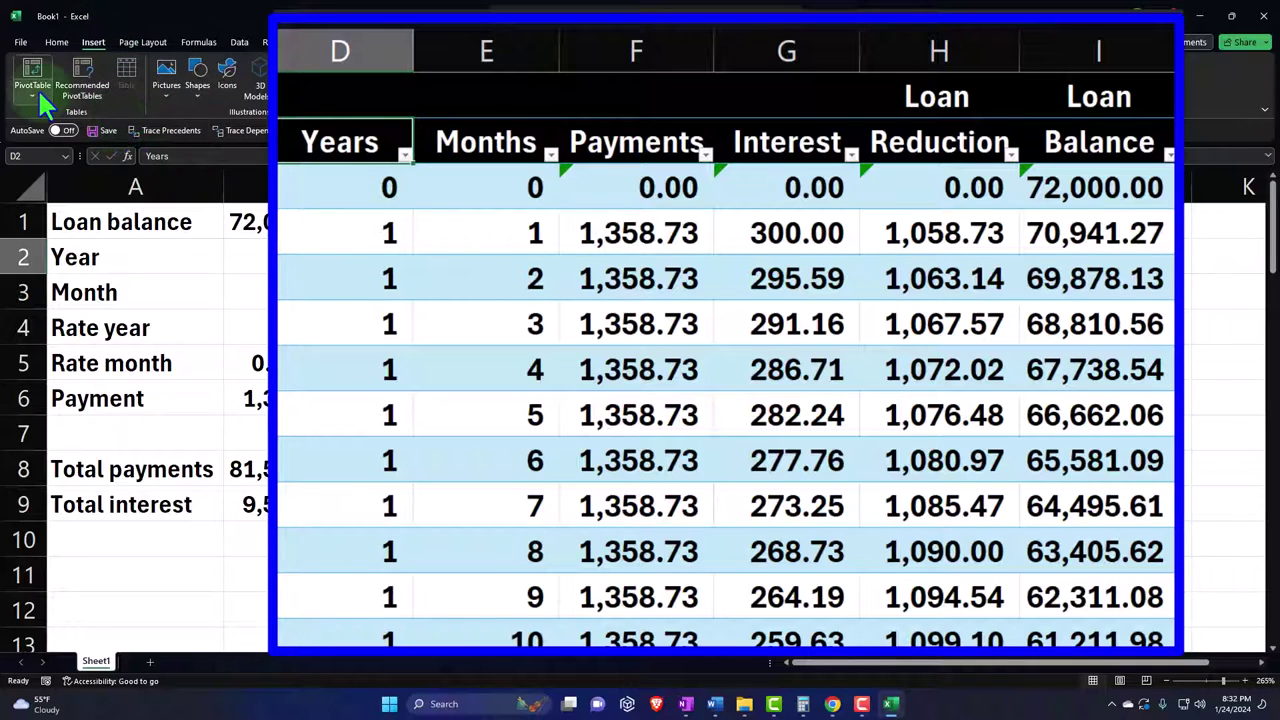
{"action": "left_click", "coordinate": [37, 88]}
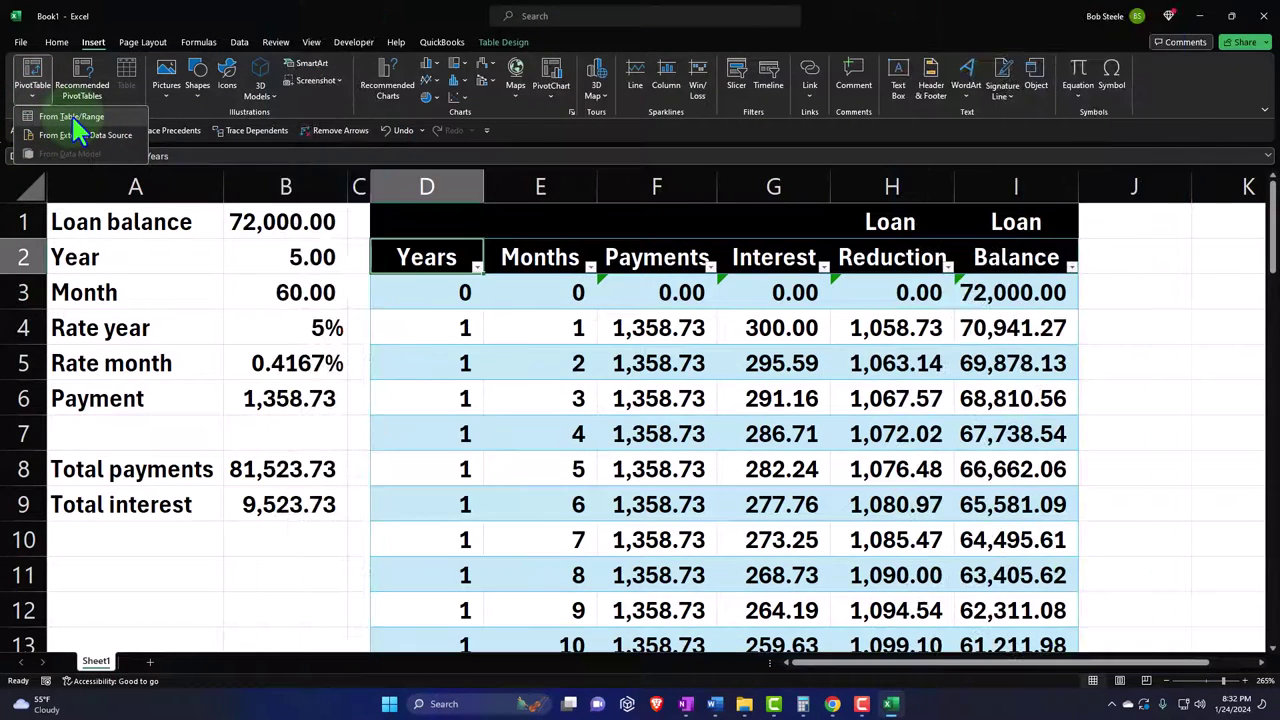
{"action": "left_click", "coordinate": [71, 116]}
{"action": "scroll", "coordinate": [200, 400], "scroll_direction": "up", "scroll_amount": 1}
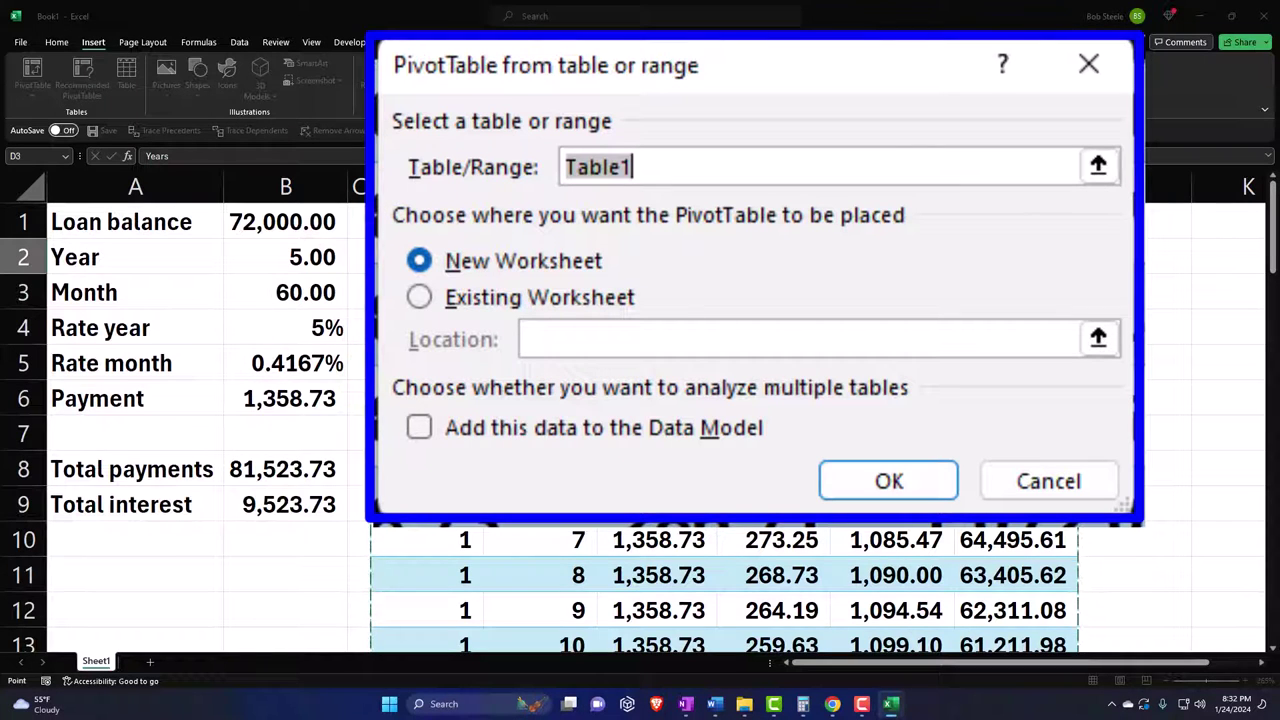
{"action": "left_click_drag", "start_coordinate": [430, 257], "coordinate": [1020, 585]}
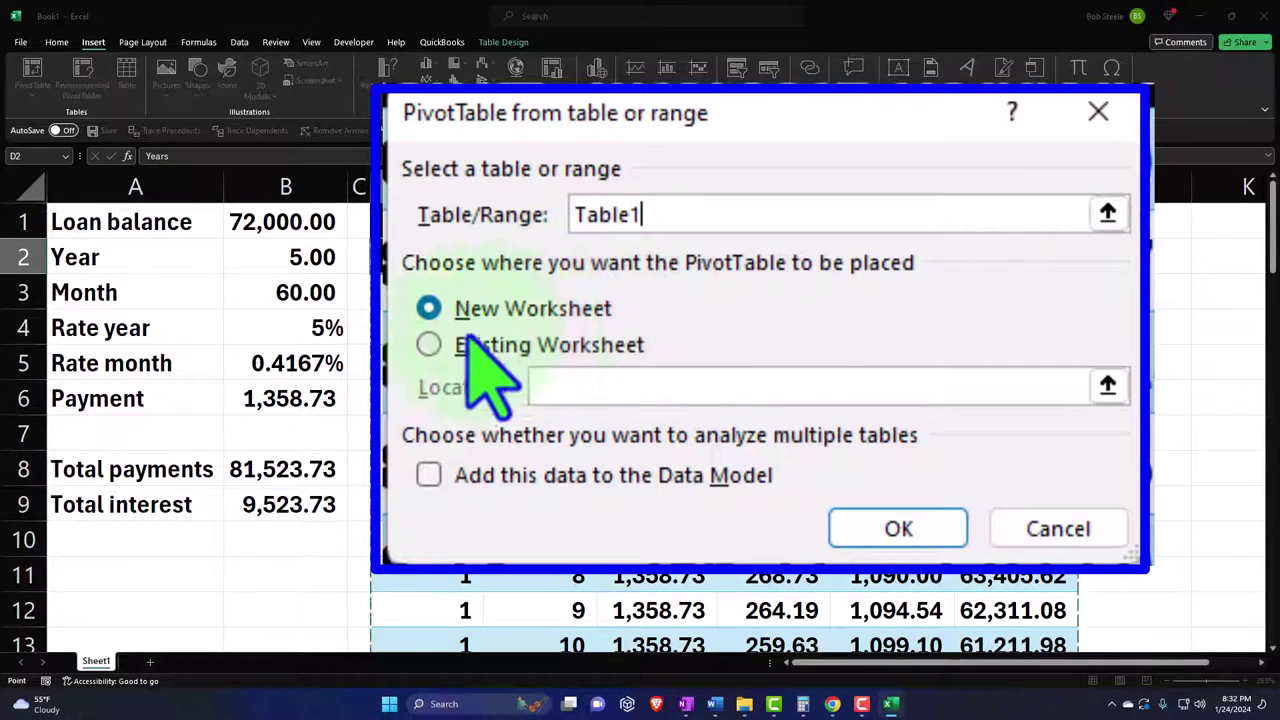
{"action": "left_click", "coordinate": [428, 344]}
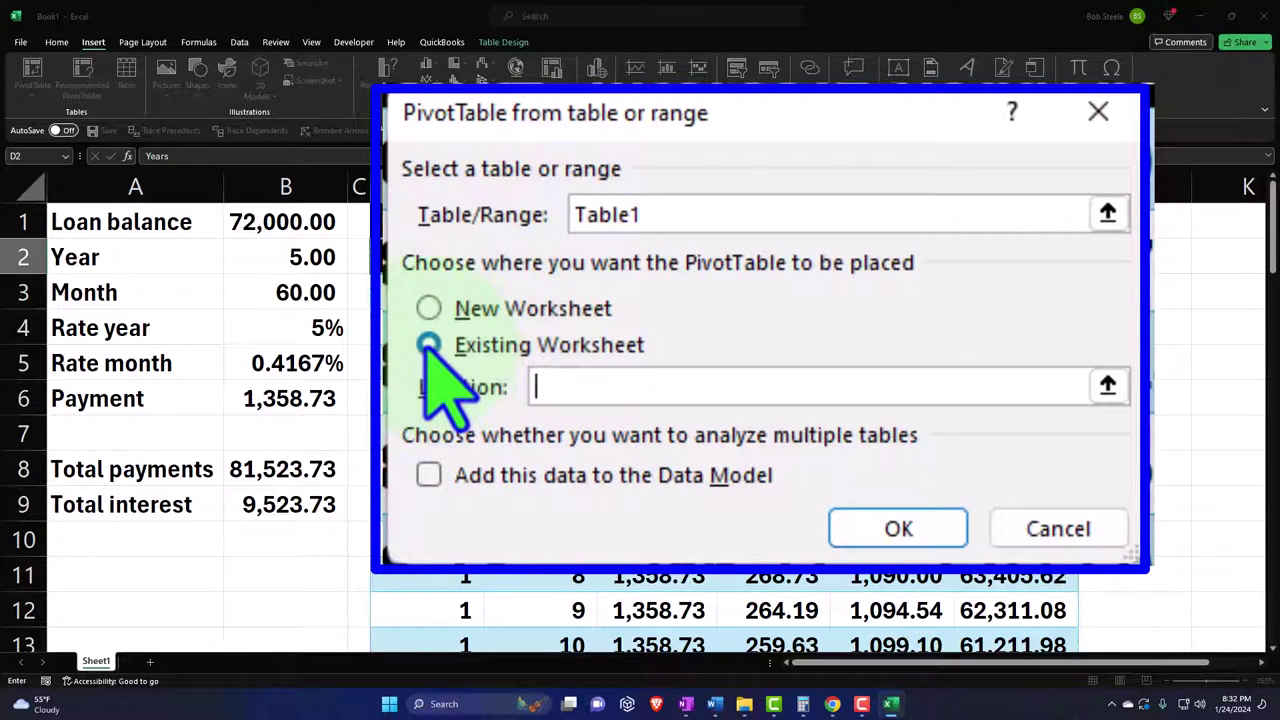
{"action": "left_click", "coordinate": [1230, 215]}
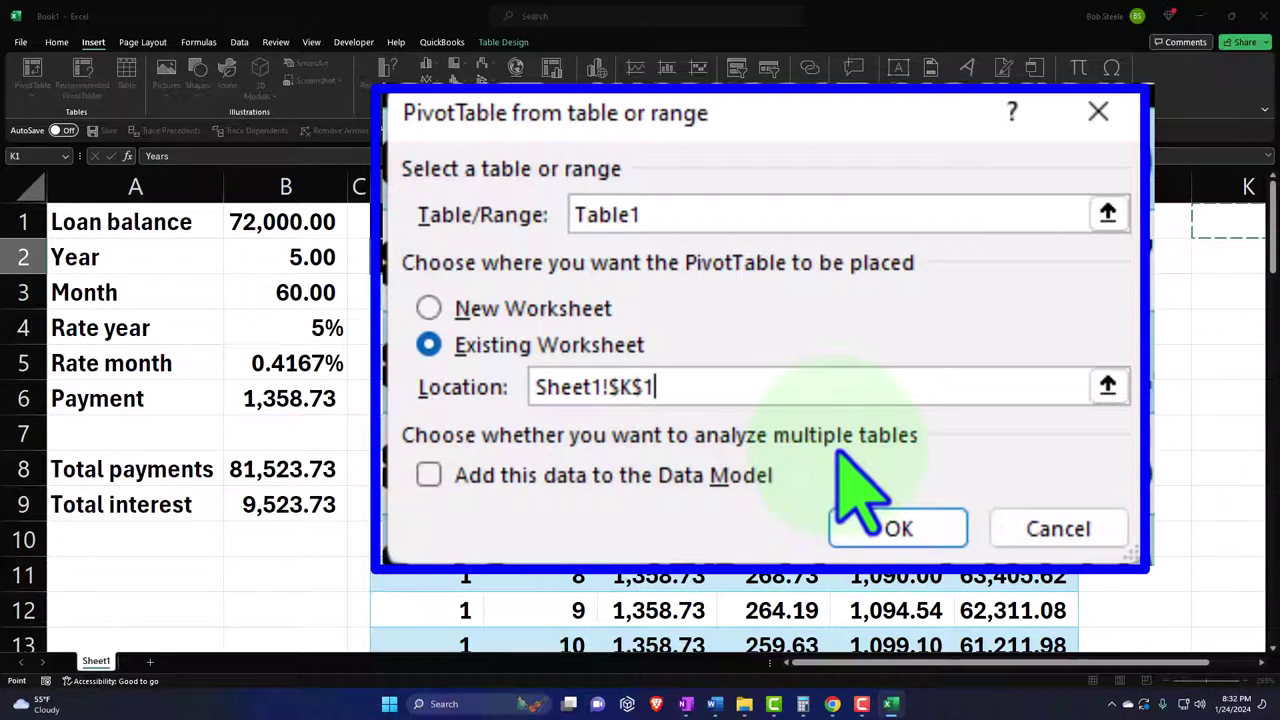
{"action": "left_click", "coordinate": [871, 537]}
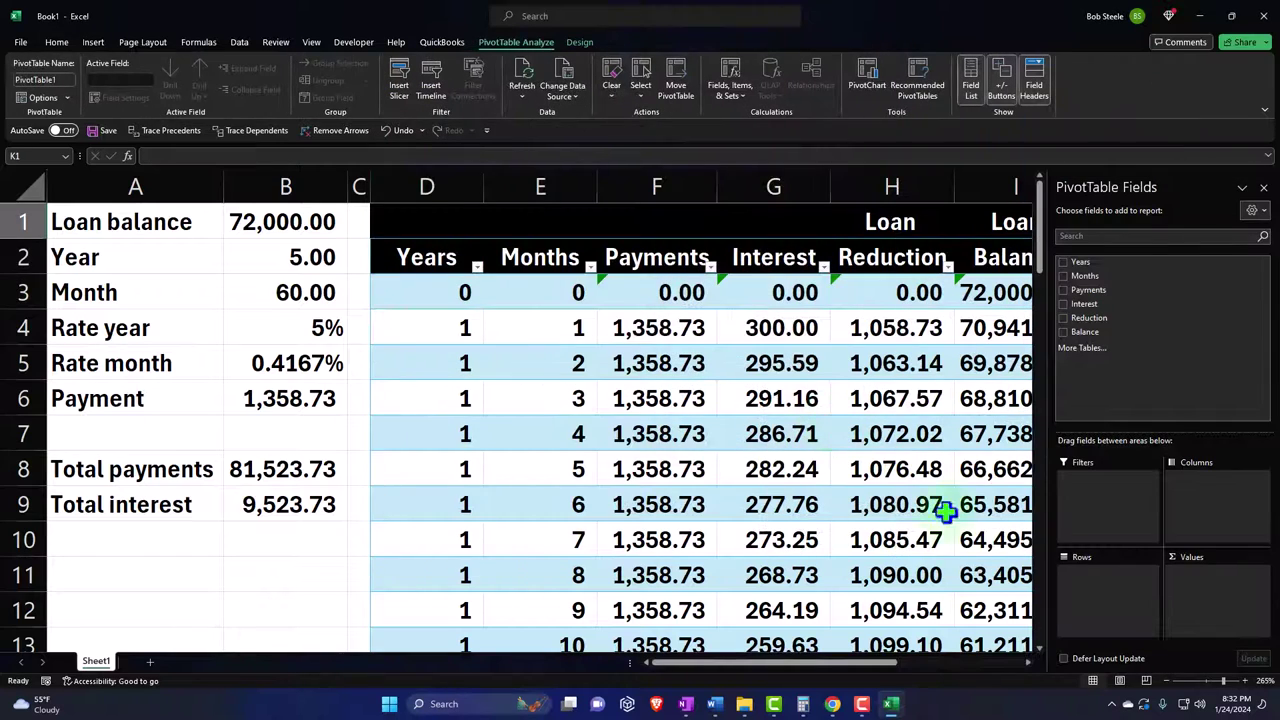
- Add the Years field to the PivotTable and place it in the Rows area instead of Values
{"action": "left_click_drag", "start_coordinate": [860, 661], "coordinate": [1025, 680]}
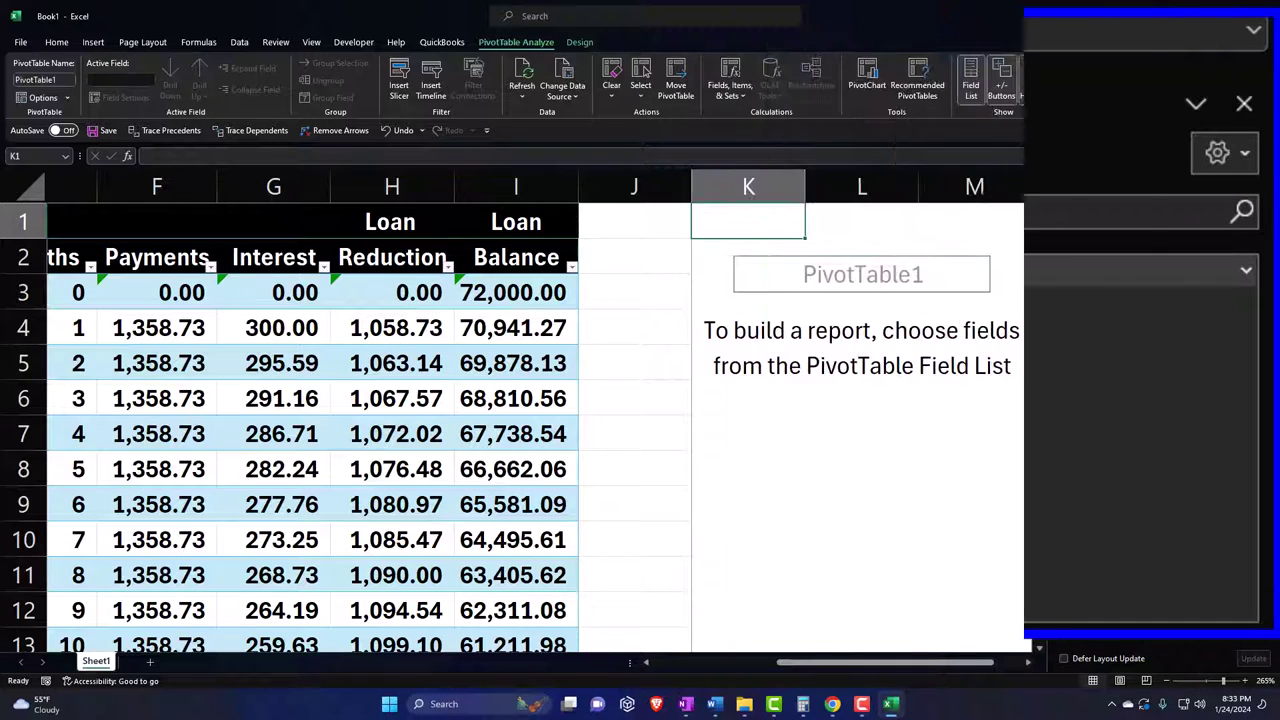
{"action": "left_click", "coordinate": [1062, 261]}
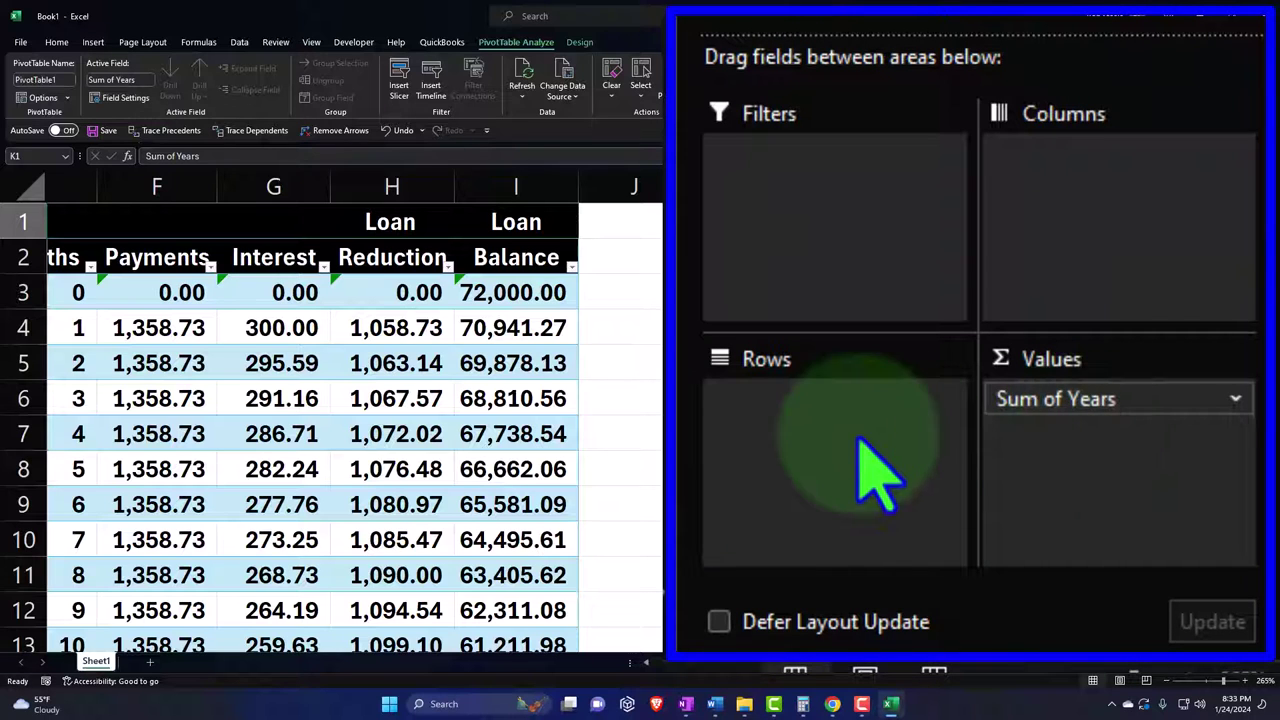
{"action": "left_click_drag", "start_coordinate": [1035, 405], "coordinate": [871, 456]}
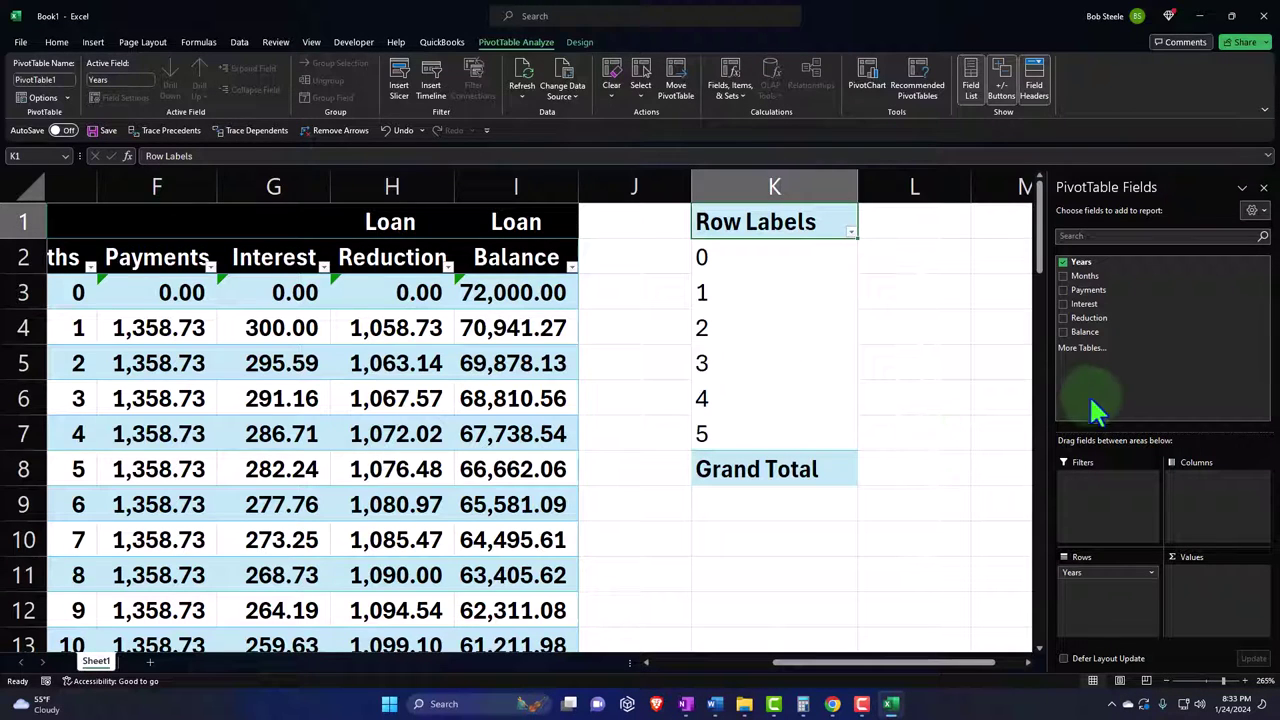
- Add the Payments, Interest, Reduction and Balance fields to the PivotTable's Values area
{"action": "left_click", "coordinate": [1063, 292]}
{"action": "left_click", "coordinate": [1063, 304]}
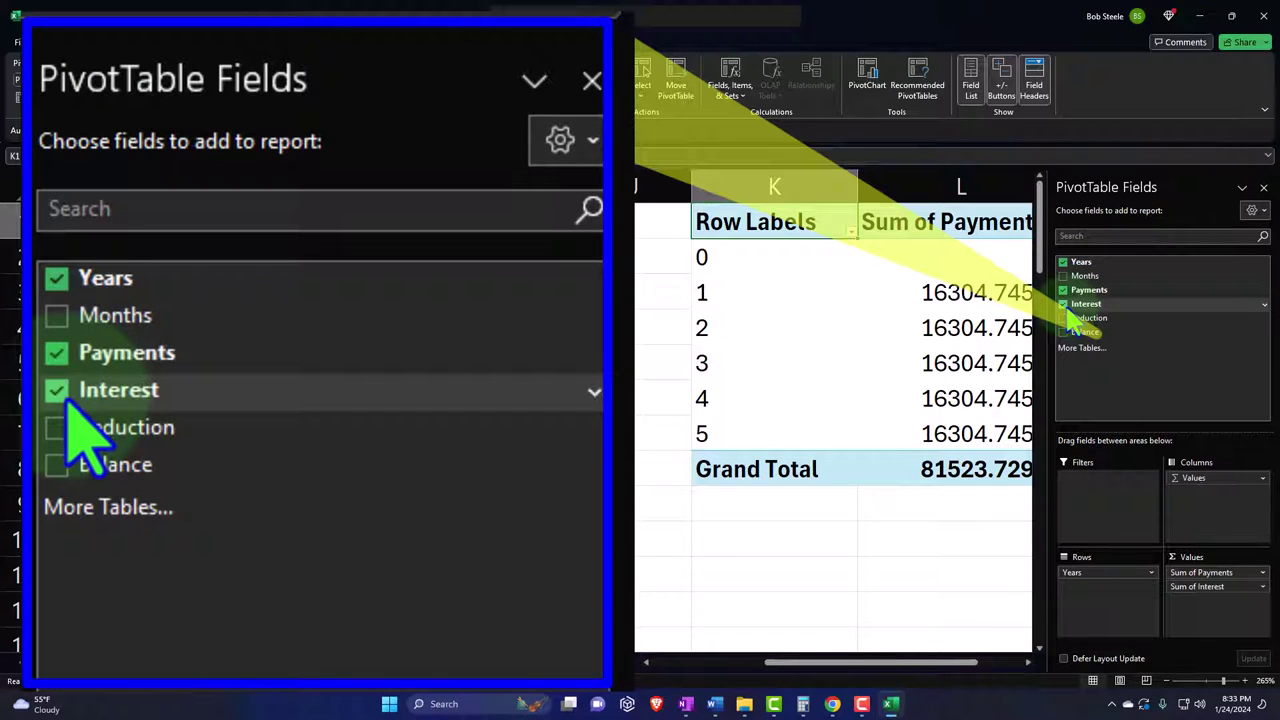
{"action": "left_click", "coordinate": [1063, 318]}
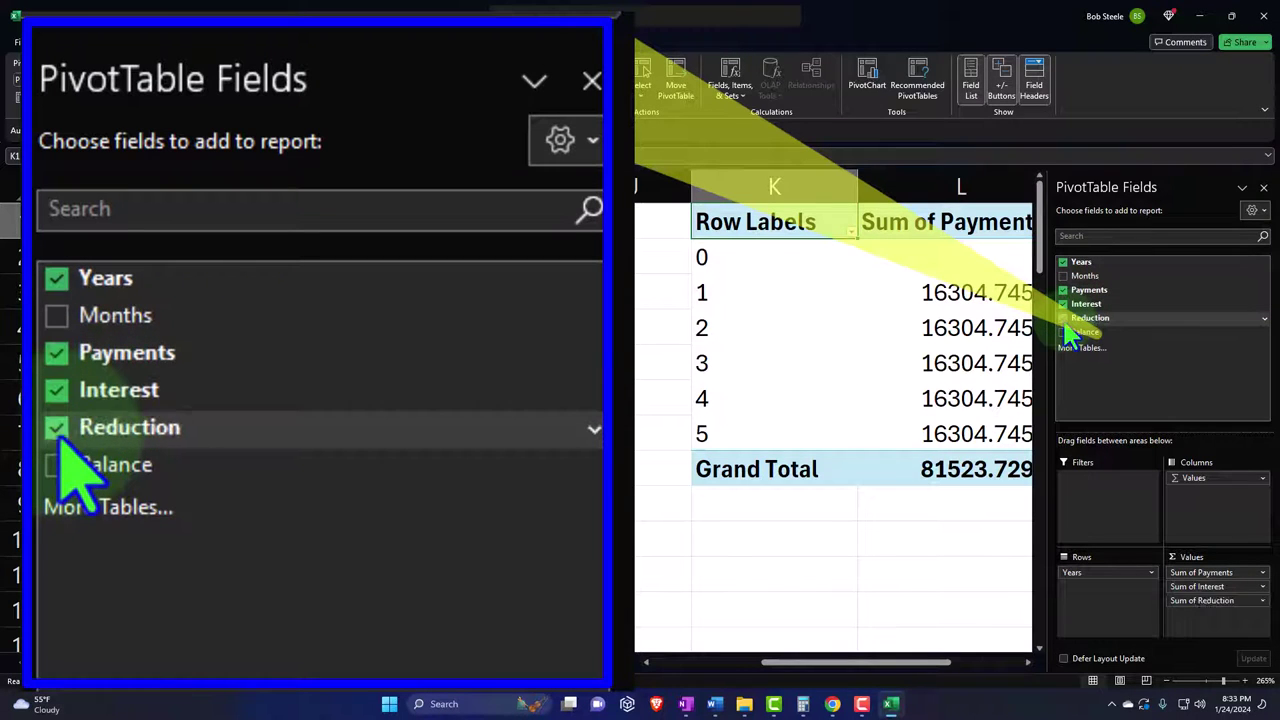
{"action": "left_click", "coordinate": [1063, 332]}
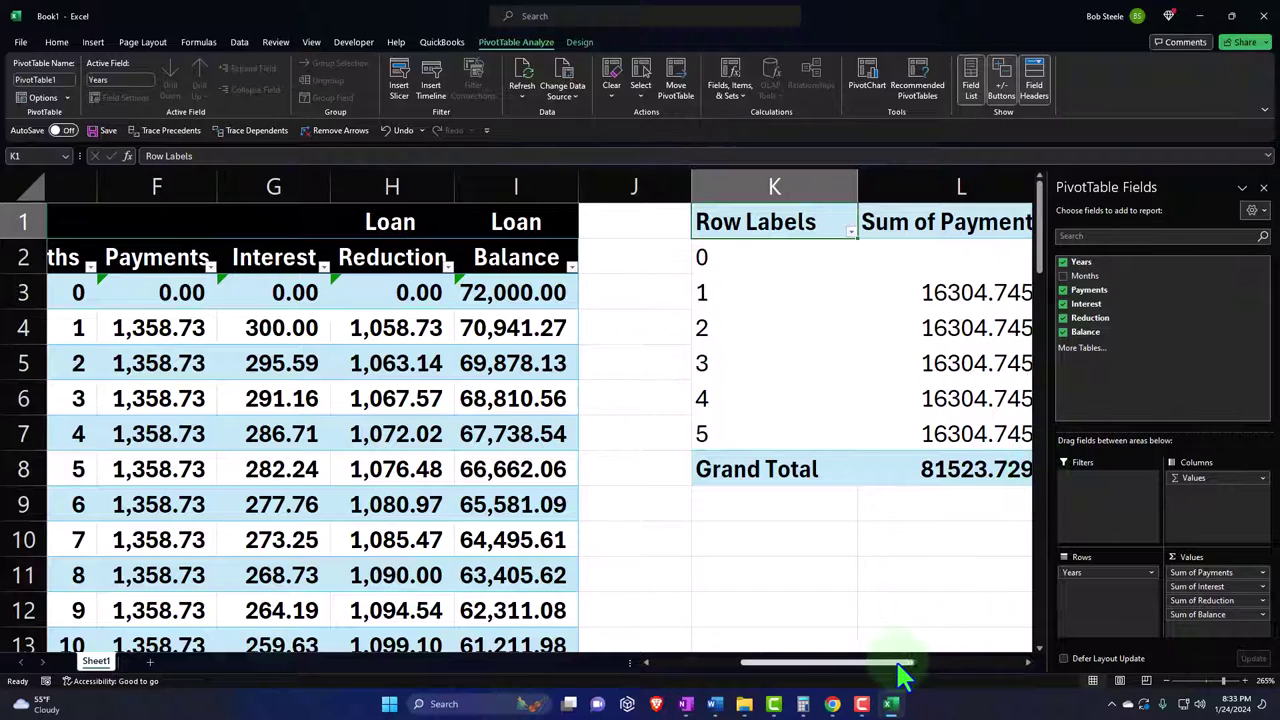
{"action": "left_click_drag", "start_coordinate": [896, 660], "coordinate": [1011, 660]}
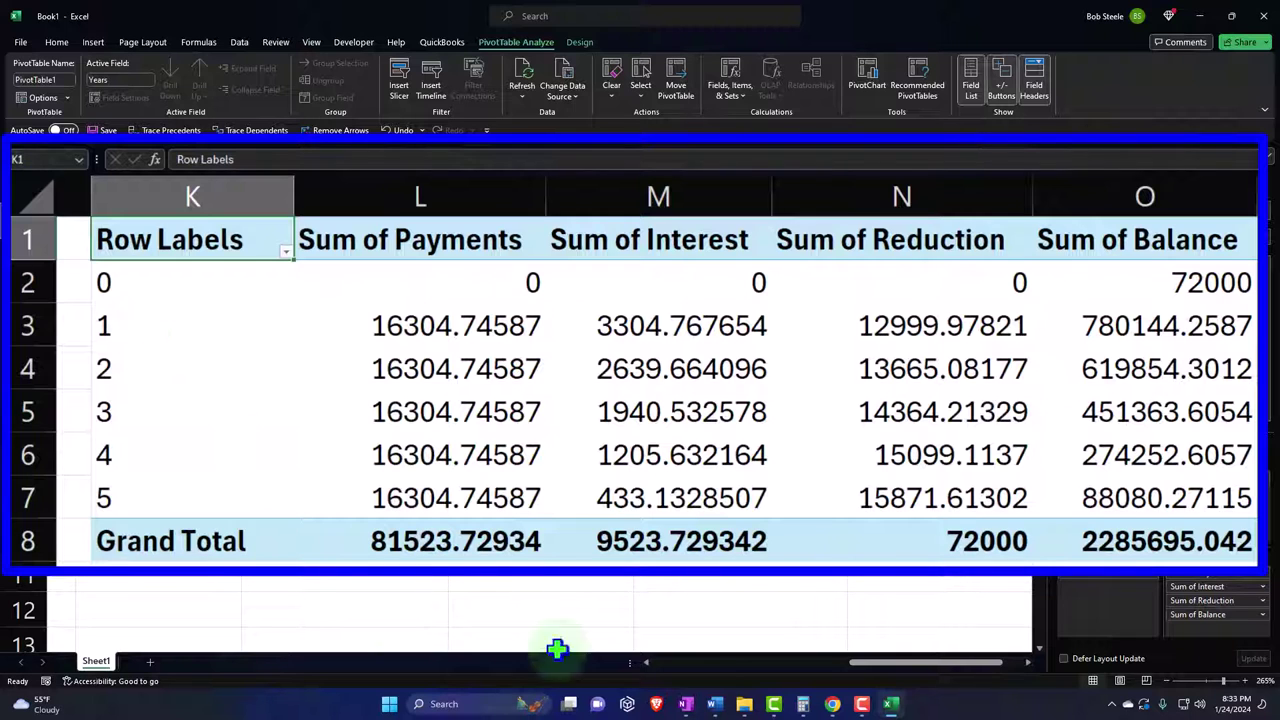
- Narrow the blank column J between the amortization table and the PivotTable
{"action": "left_click_drag", "start_coordinate": [868, 662], "coordinate": [811, 665]}
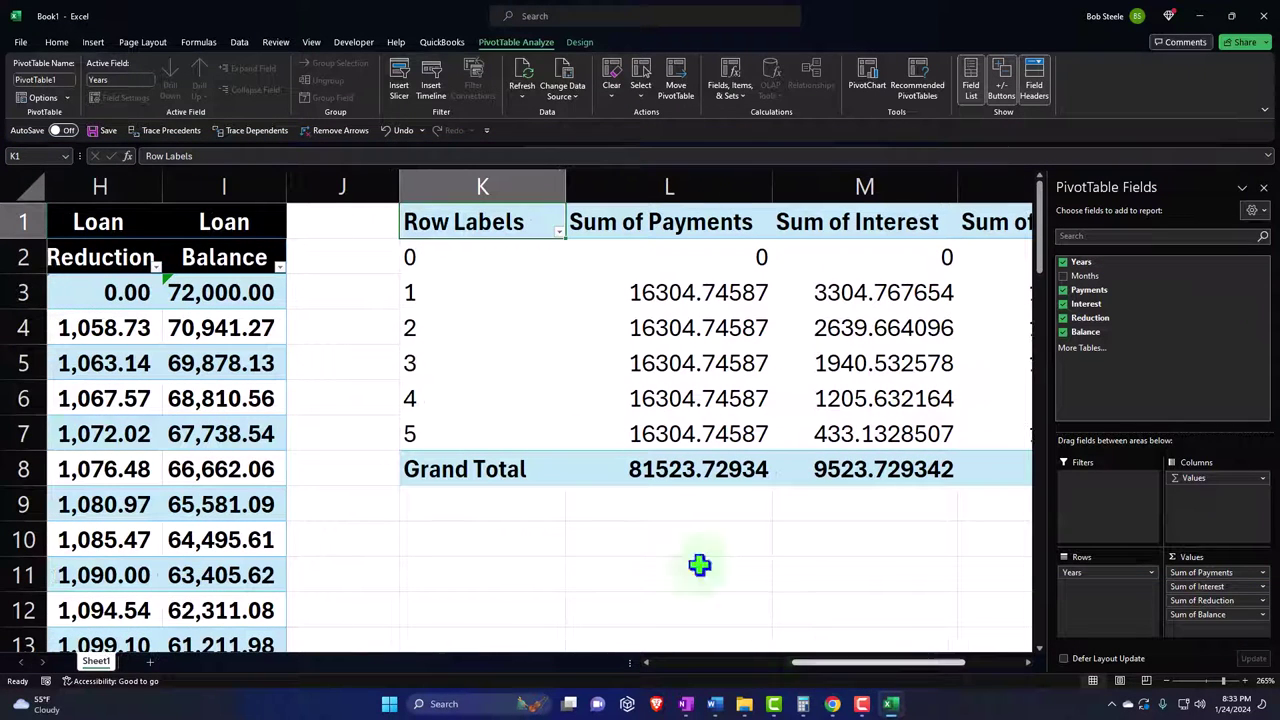
{"action": "left_click_drag", "start_coordinate": [401, 186], "coordinate": [314, 186]}
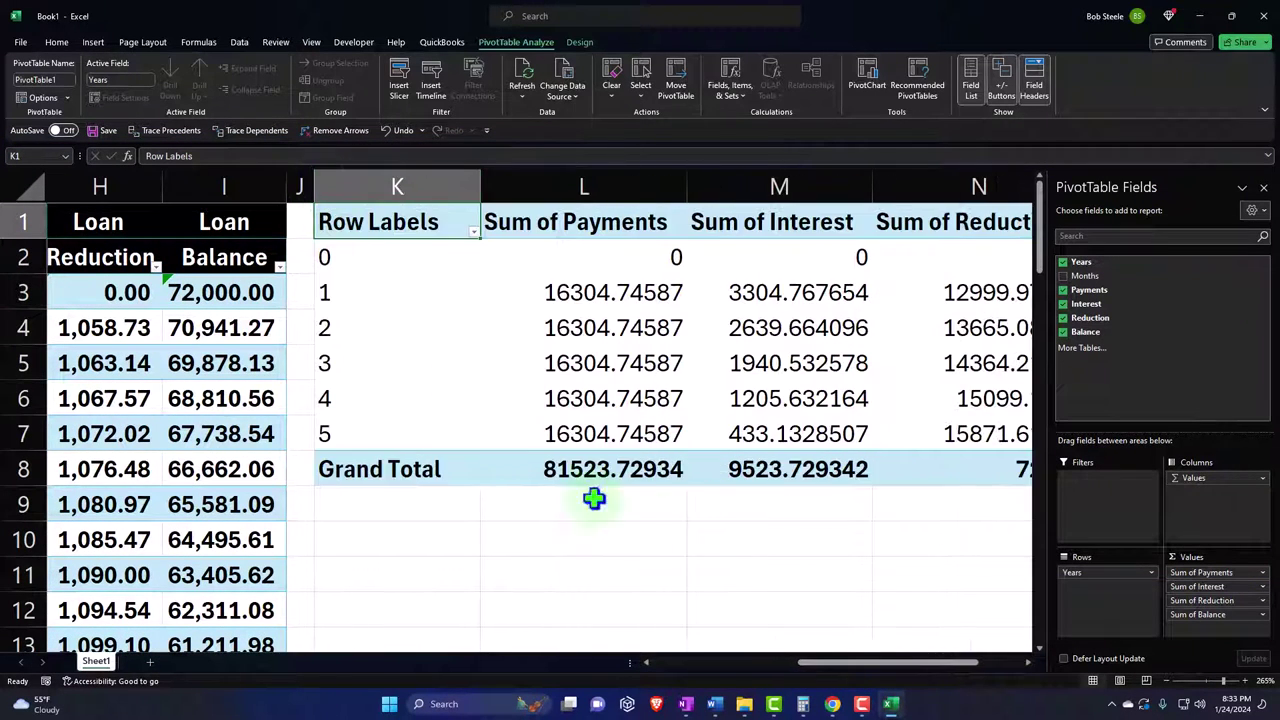
{"action": "left_click_drag", "start_coordinate": [824, 659], "coordinate": [870, 661]}
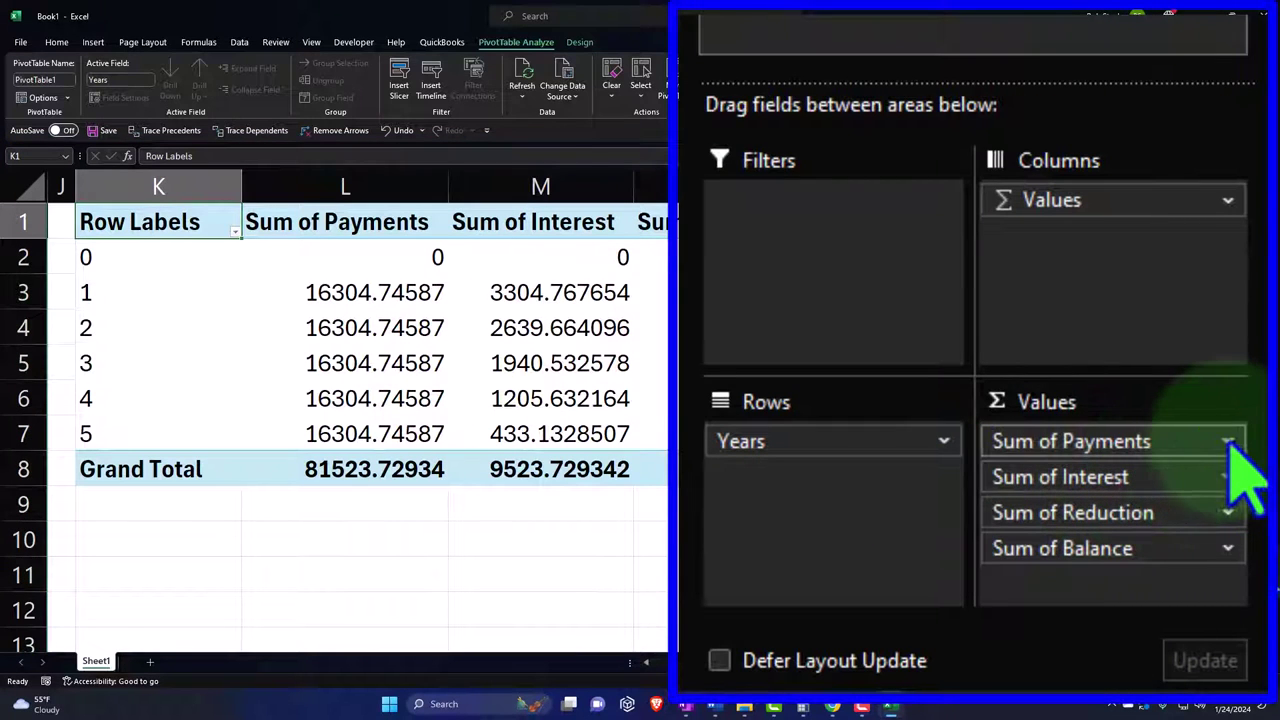
- Format the Sum of Payments value field as Currency with two decimals, no symbol, and negatives in red parentheses
{"action": "left_click", "coordinate": [1230, 442]}
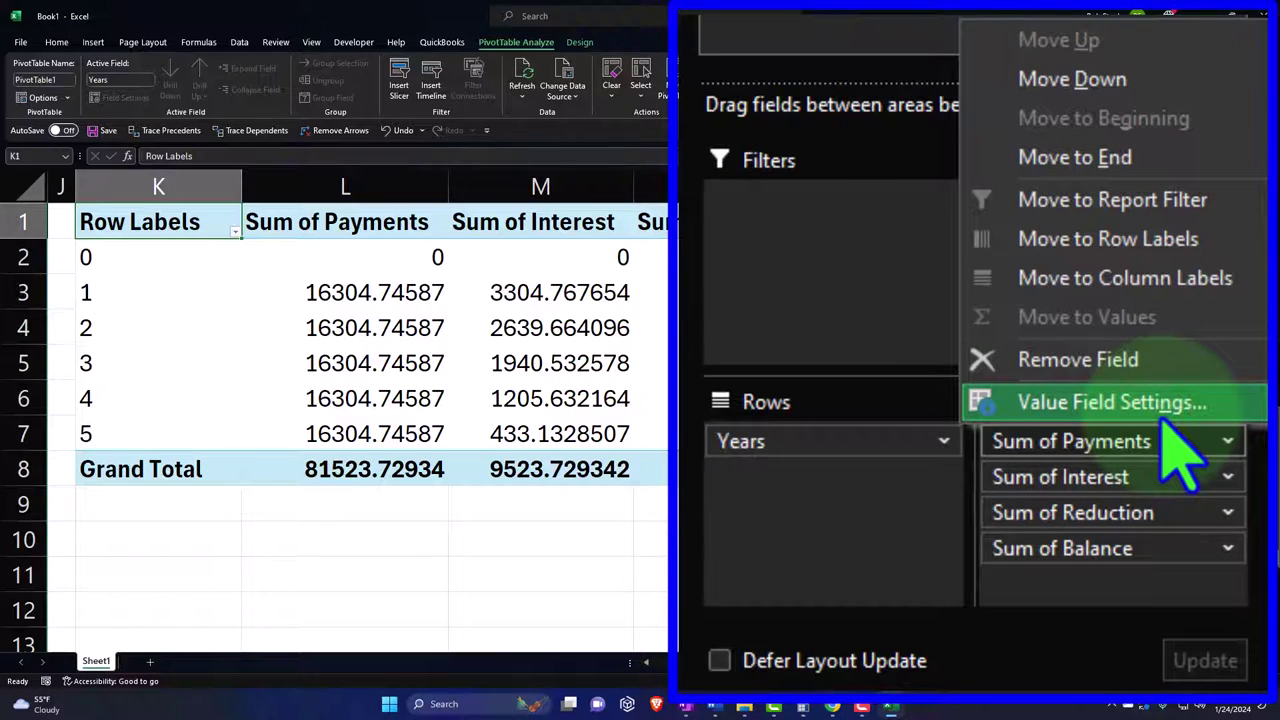
{"action": "left_click", "coordinate": [1165, 412]}
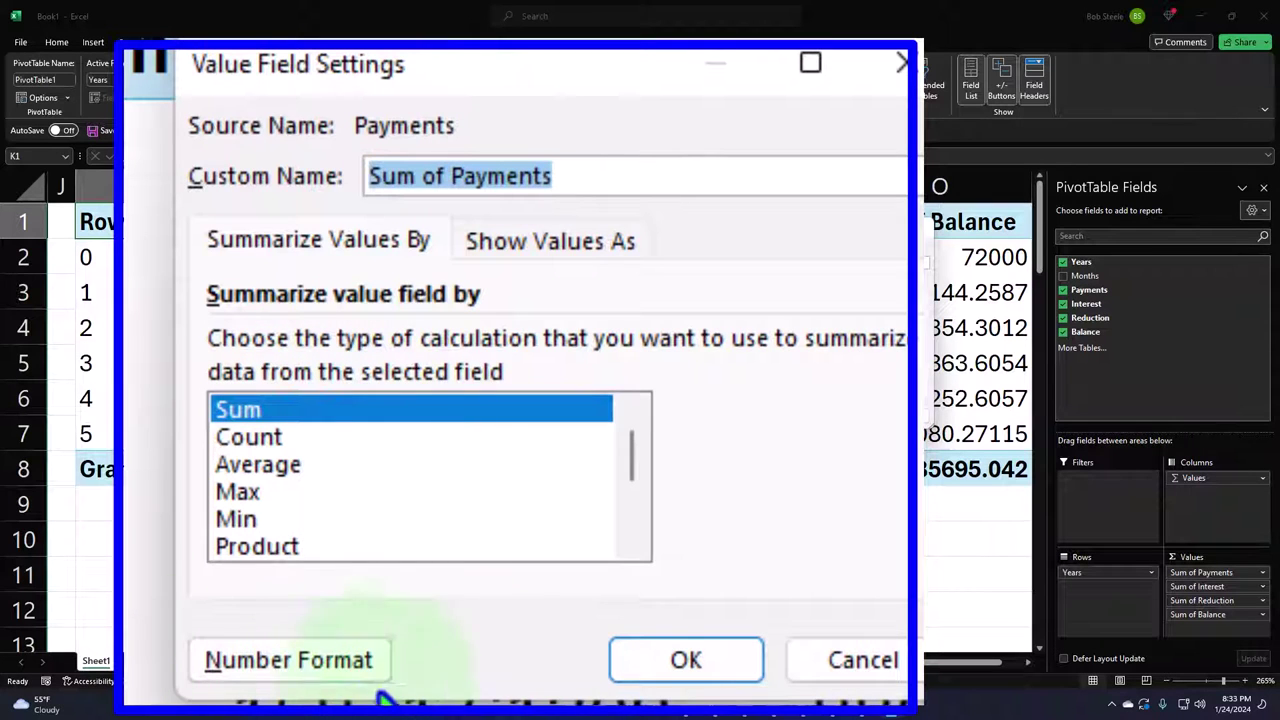
{"action": "left_click", "coordinate": [335, 665]}
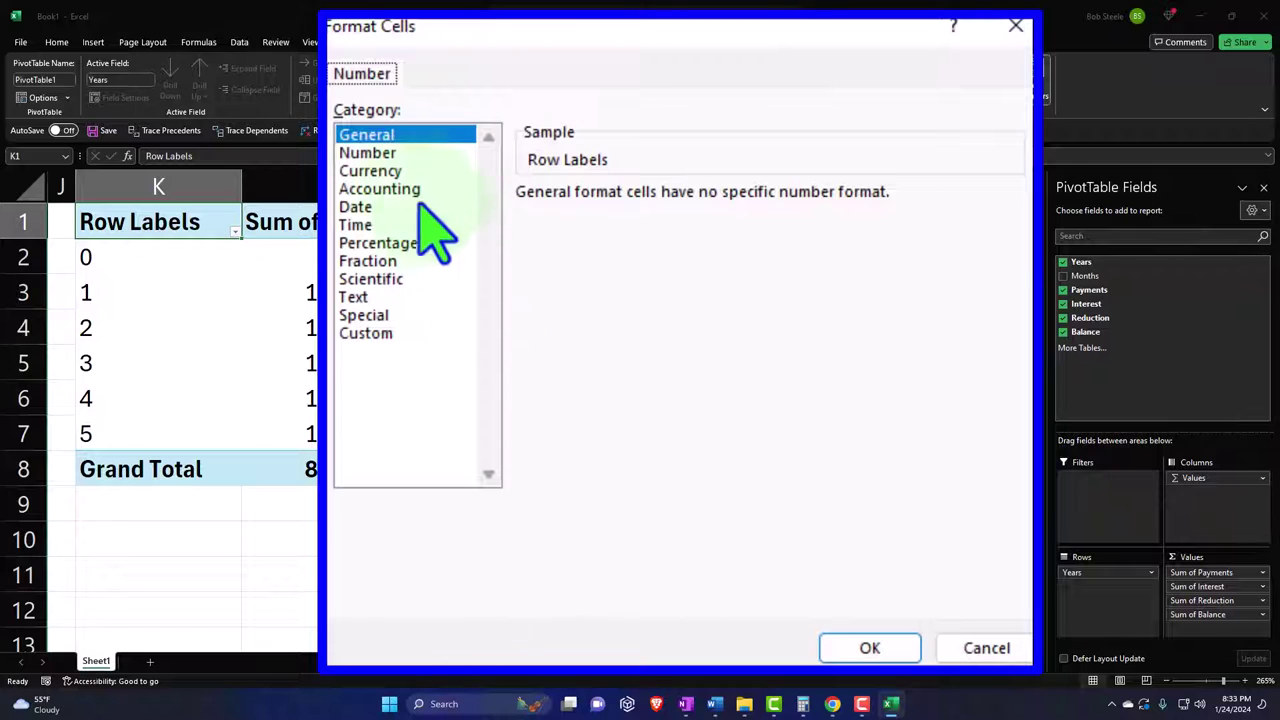
{"action": "left_click", "coordinate": [372, 171]}
{"action": "left_click", "coordinate": [560, 338]}
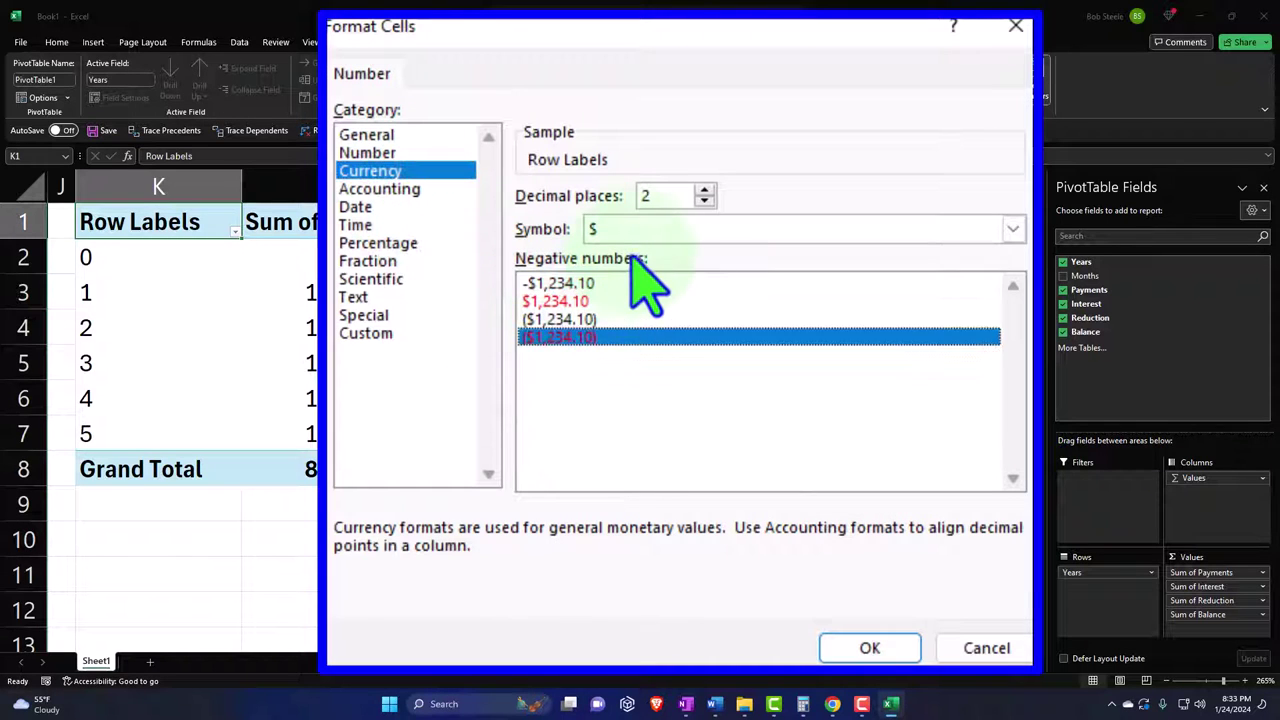
{"action": "left_click", "coordinate": [630, 232]}
{"action": "left_click", "coordinate": [625, 252]}
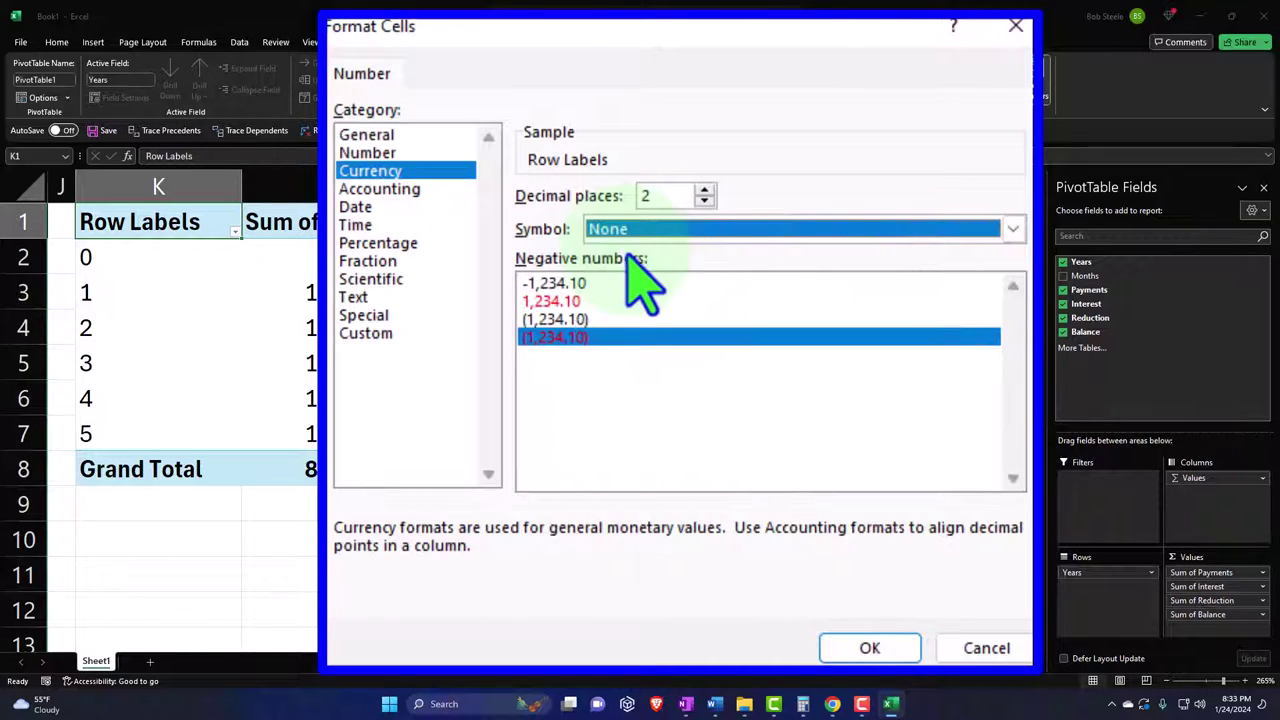
{"action": "left_click", "coordinate": [893, 640]}
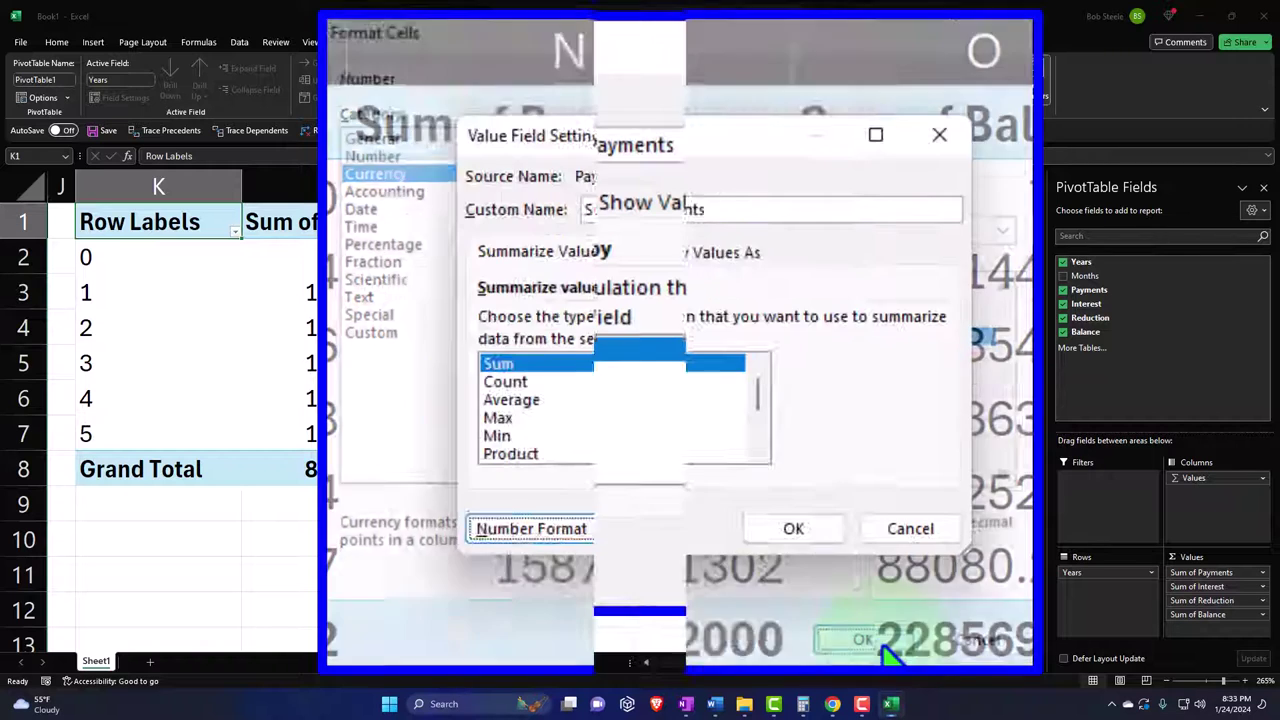
{"action": "left_click", "coordinate": [795, 570]}
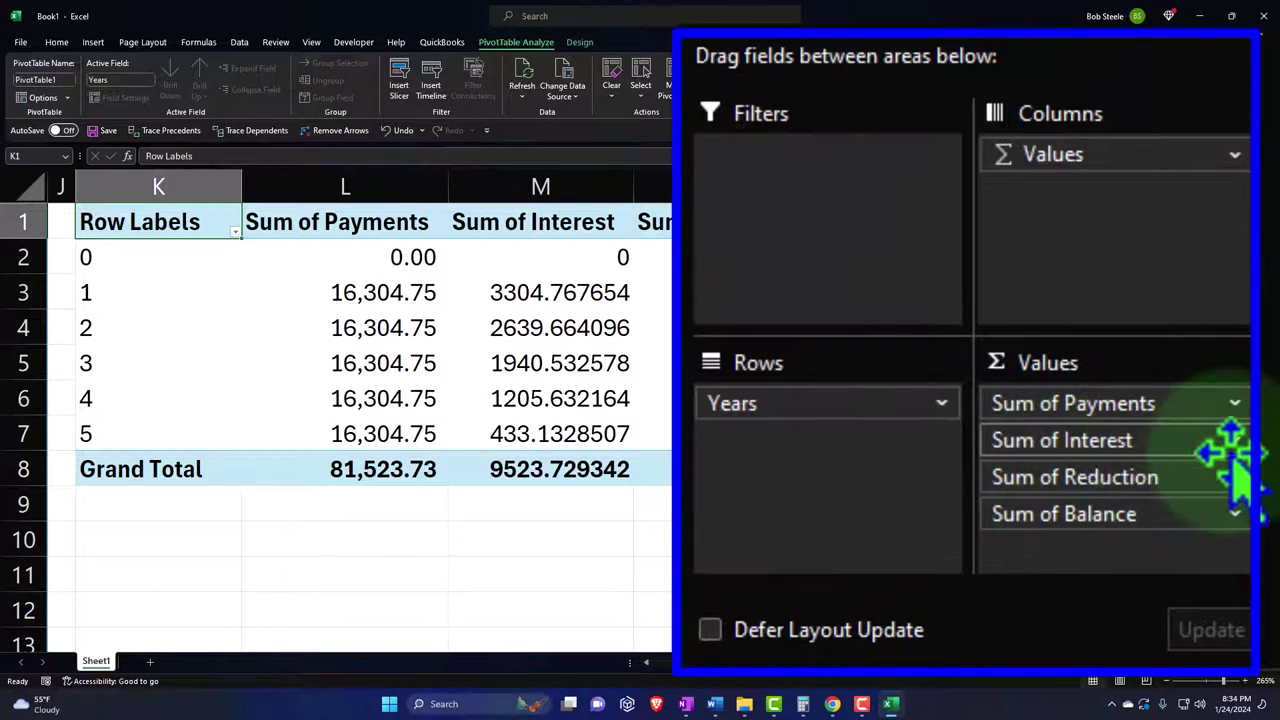
- Format the Sum of Interest value field as Currency with two decimals, no symbol, and negatives in red parentheses
{"action": "left_click", "coordinate": [1236, 441]}
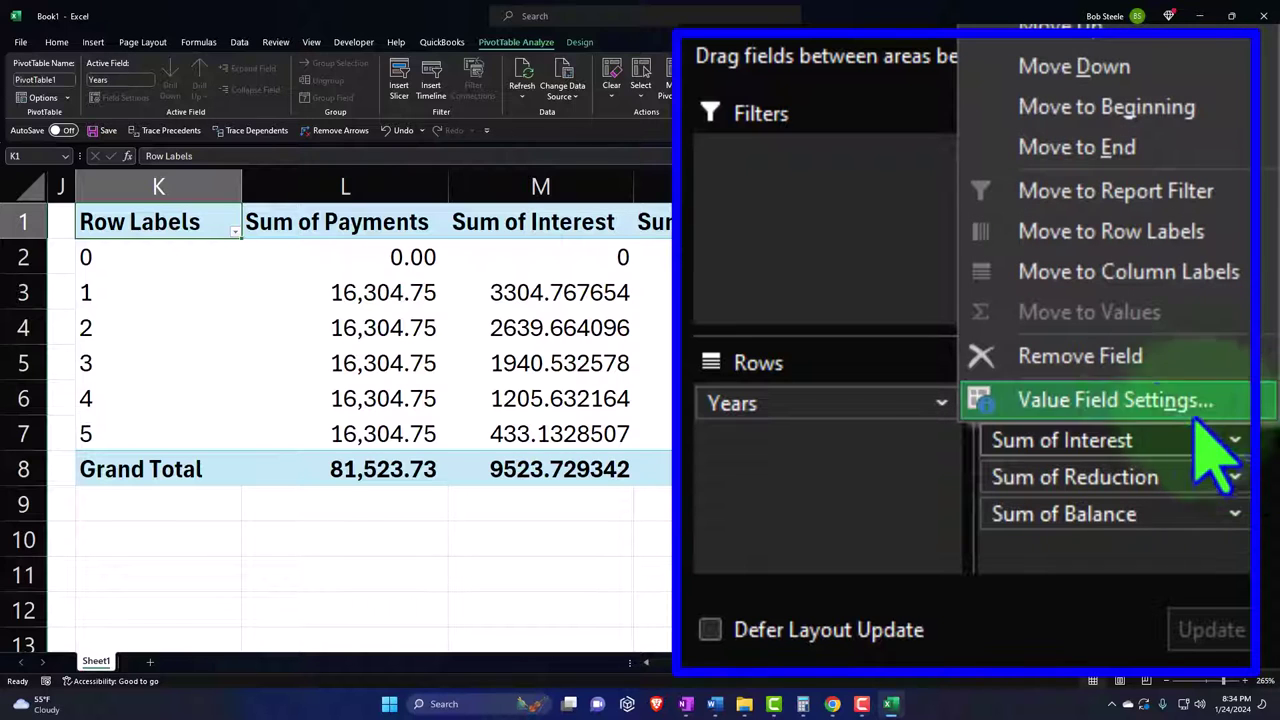
{"action": "left_click", "coordinate": [1155, 400]}
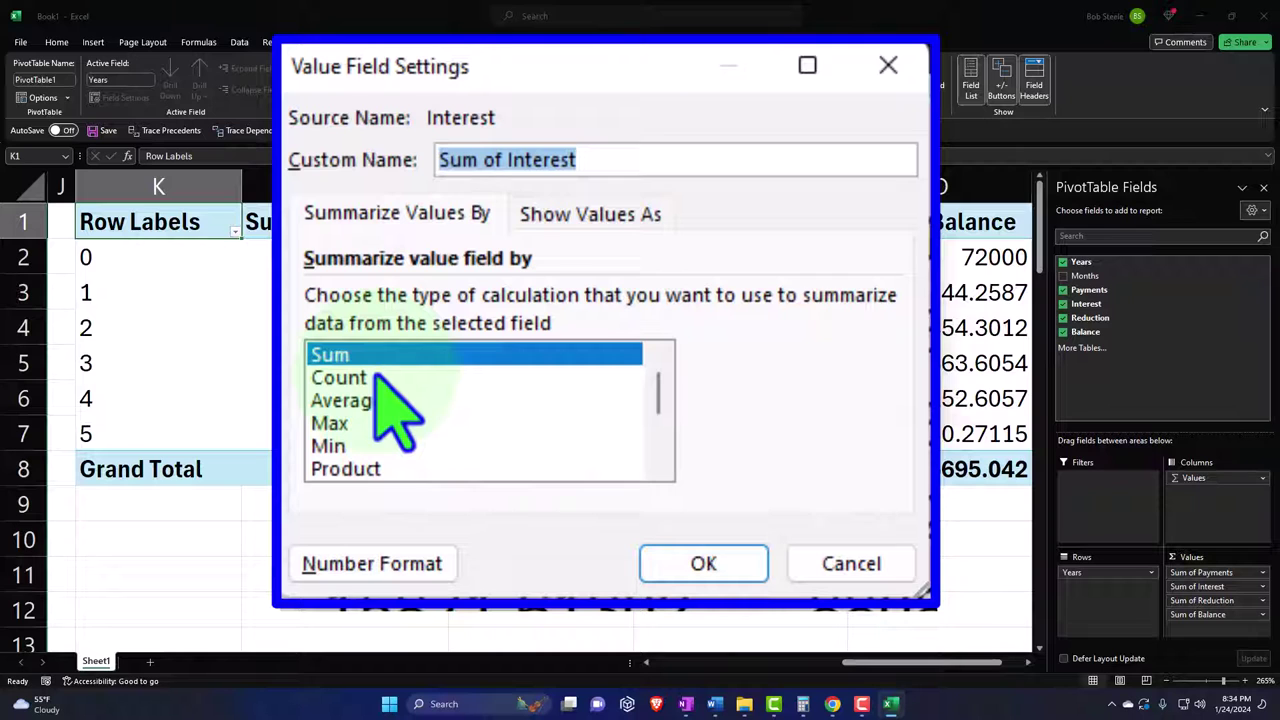
{"action": "left_click", "coordinate": [440, 570]}
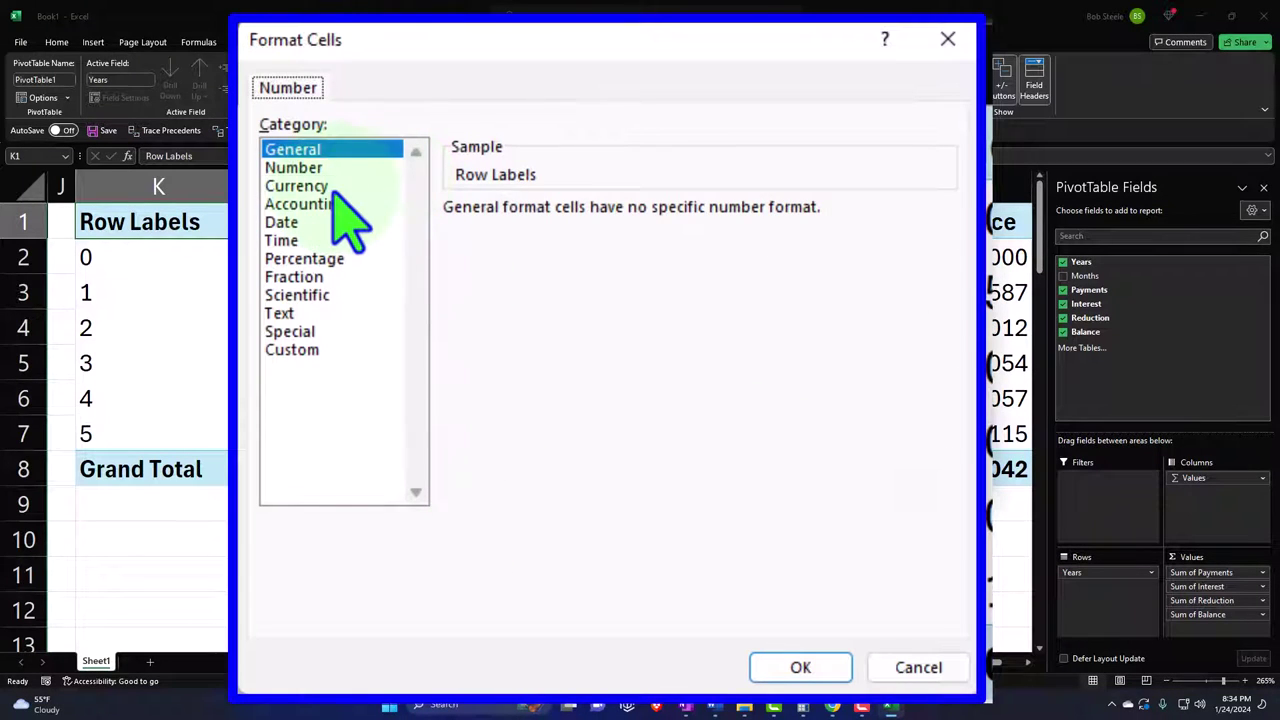
{"action": "left_click", "coordinate": [300, 186]}
{"action": "left_click", "coordinate": [490, 354]}
{"action": "left_click", "coordinate": [562, 248]}
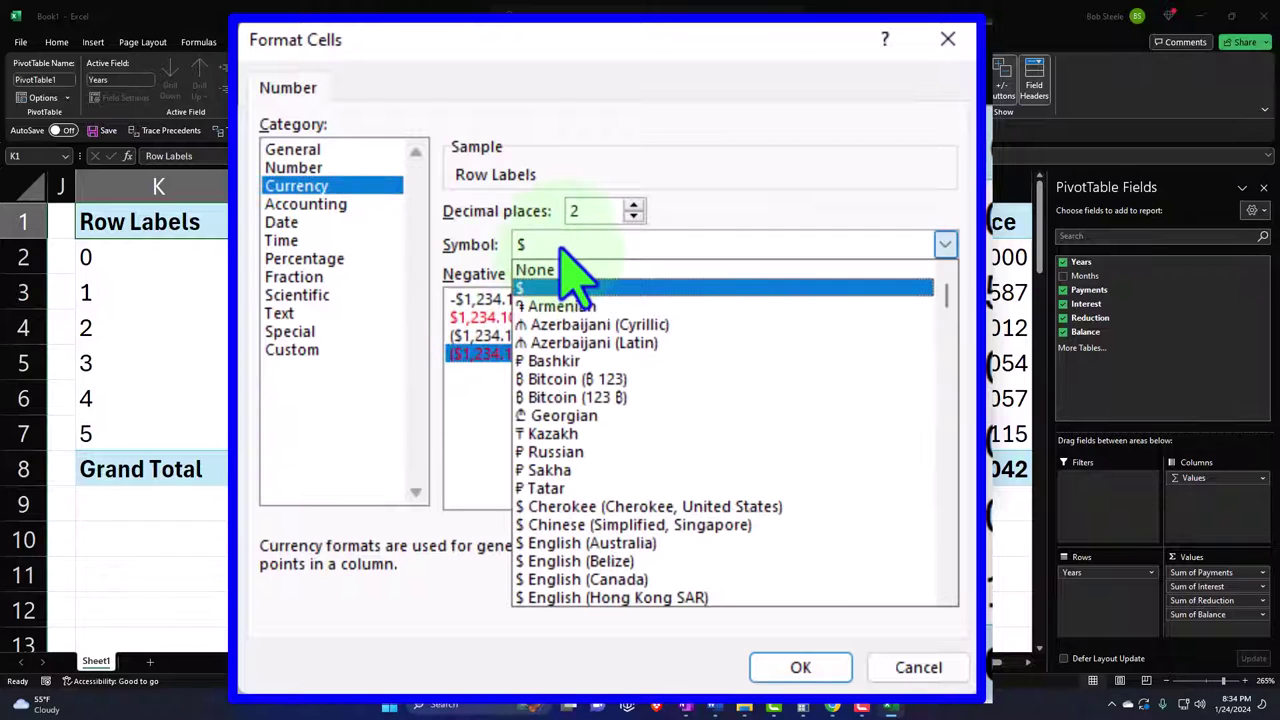
{"action": "left_click", "coordinate": [560, 264]}
{"action": "left_click", "coordinate": [800, 667]}
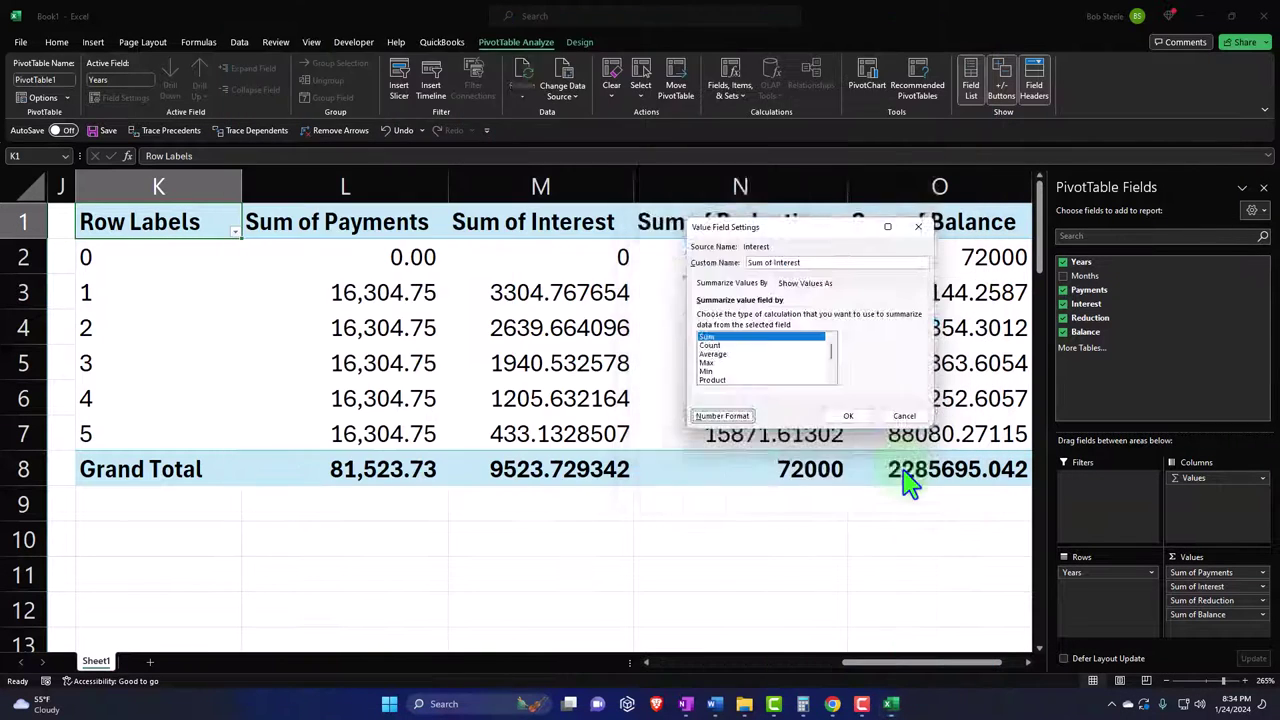
{"action": "left_click", "coordinate": [672, 617]}
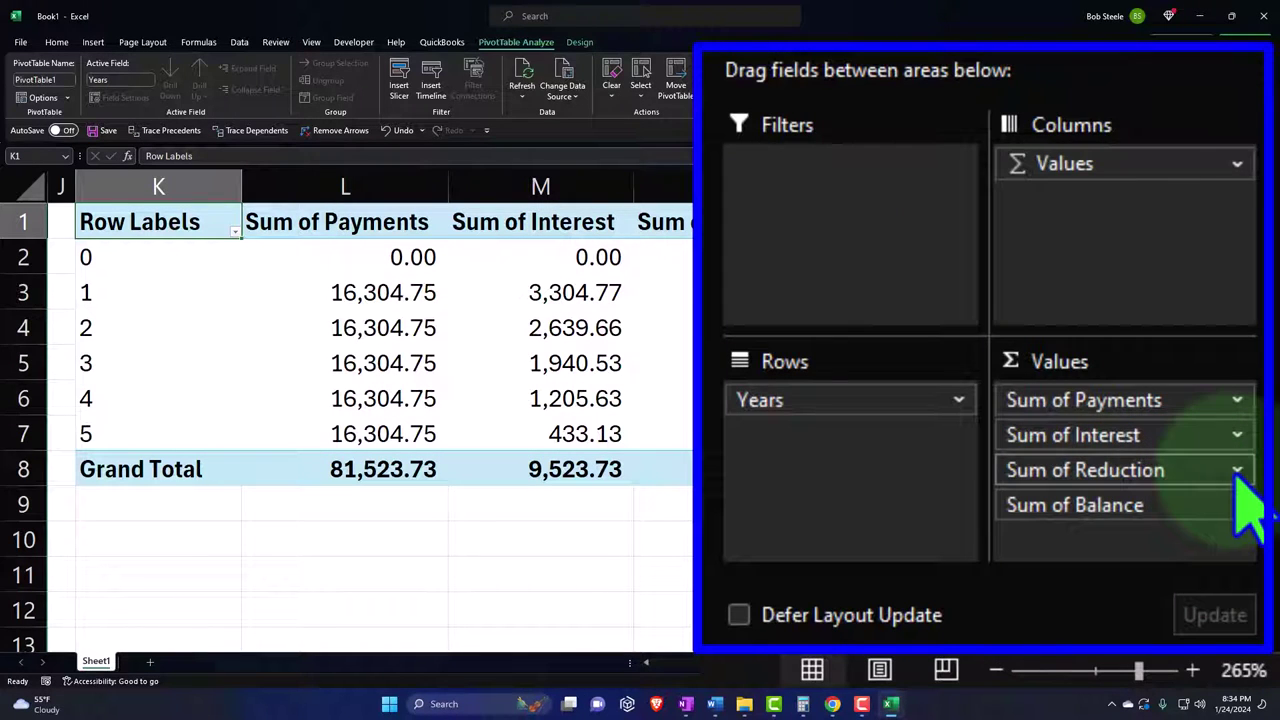
- Format the Sum of Reduction value field as Currency with two decimals, no symbol, and negatives in red parentheses
{"action": "left_click", "coordinate": [1262, 601]}
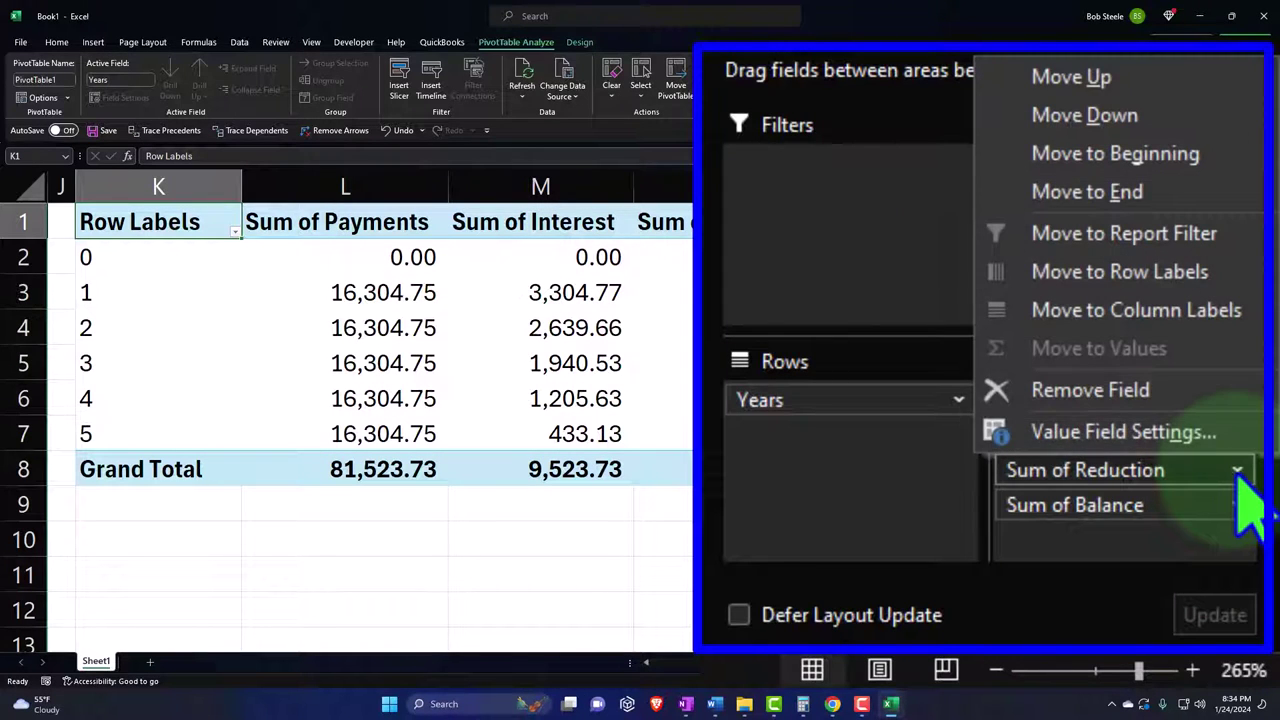
{"action": "left_click", "coordinate": [1163, 430]}
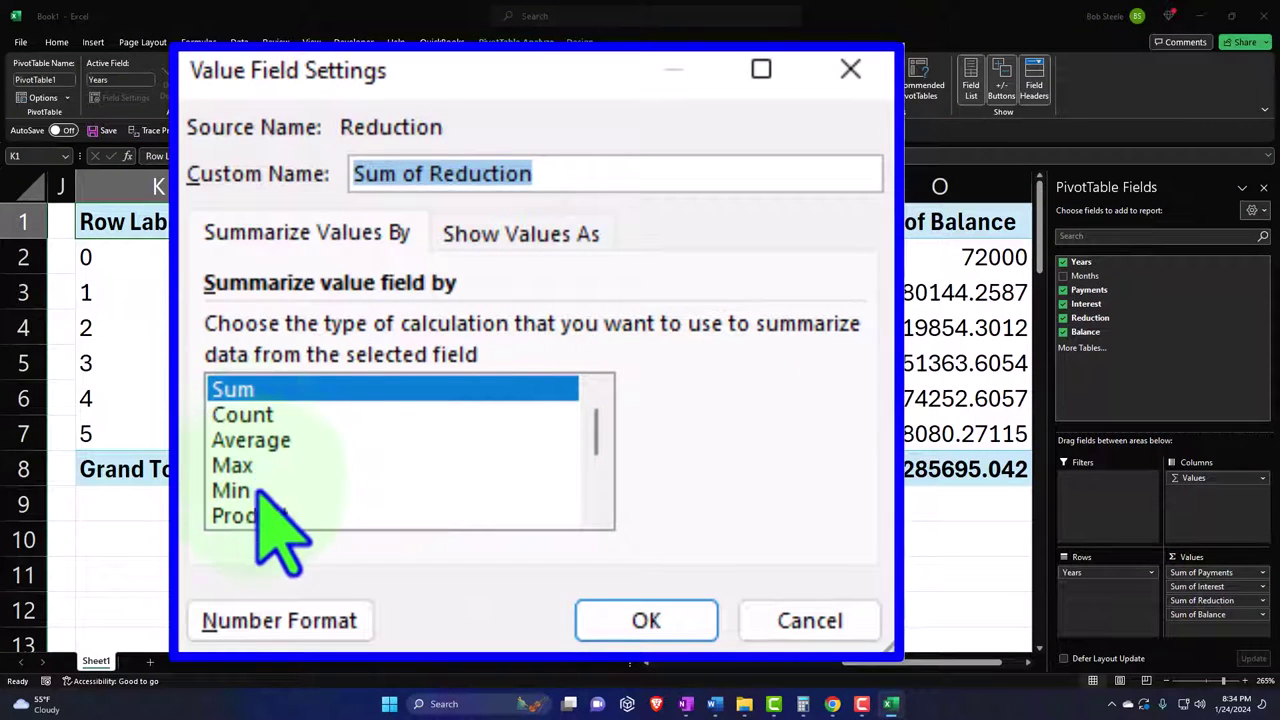
{"action": "left_click", "coordinate": [340, 618]}
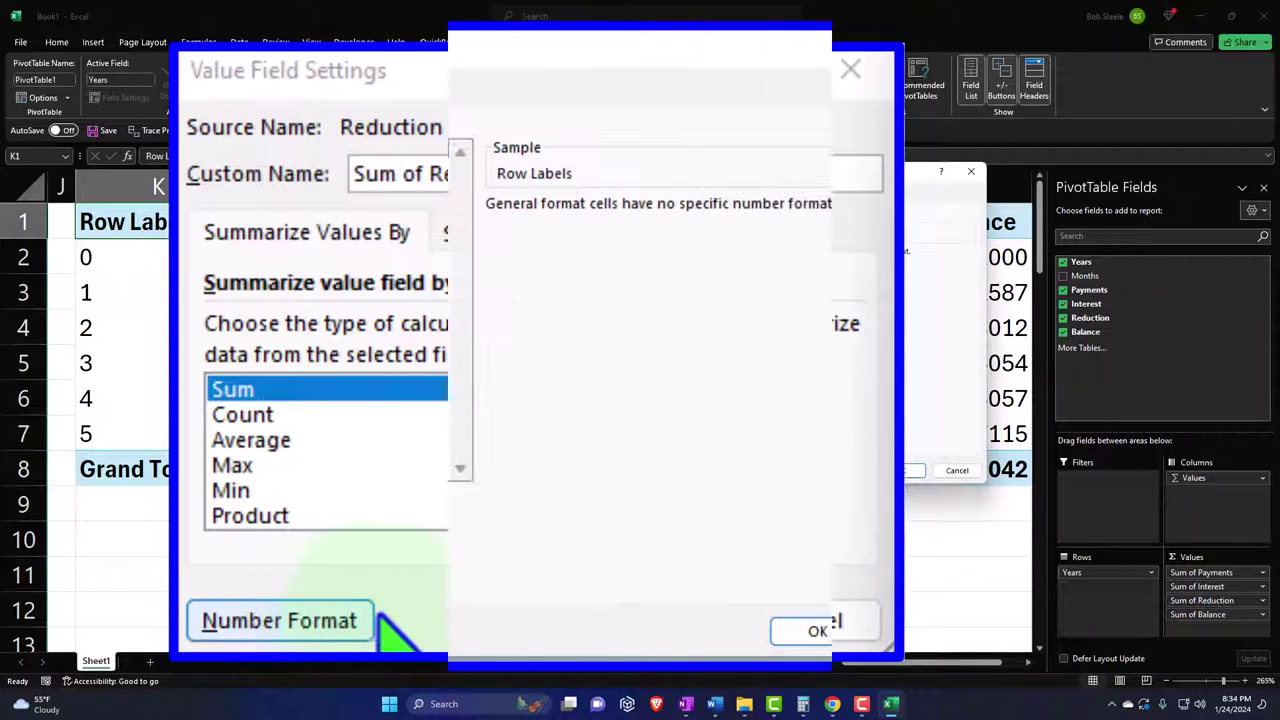
{"action": "left_click", "coordinate": [349, 184]}
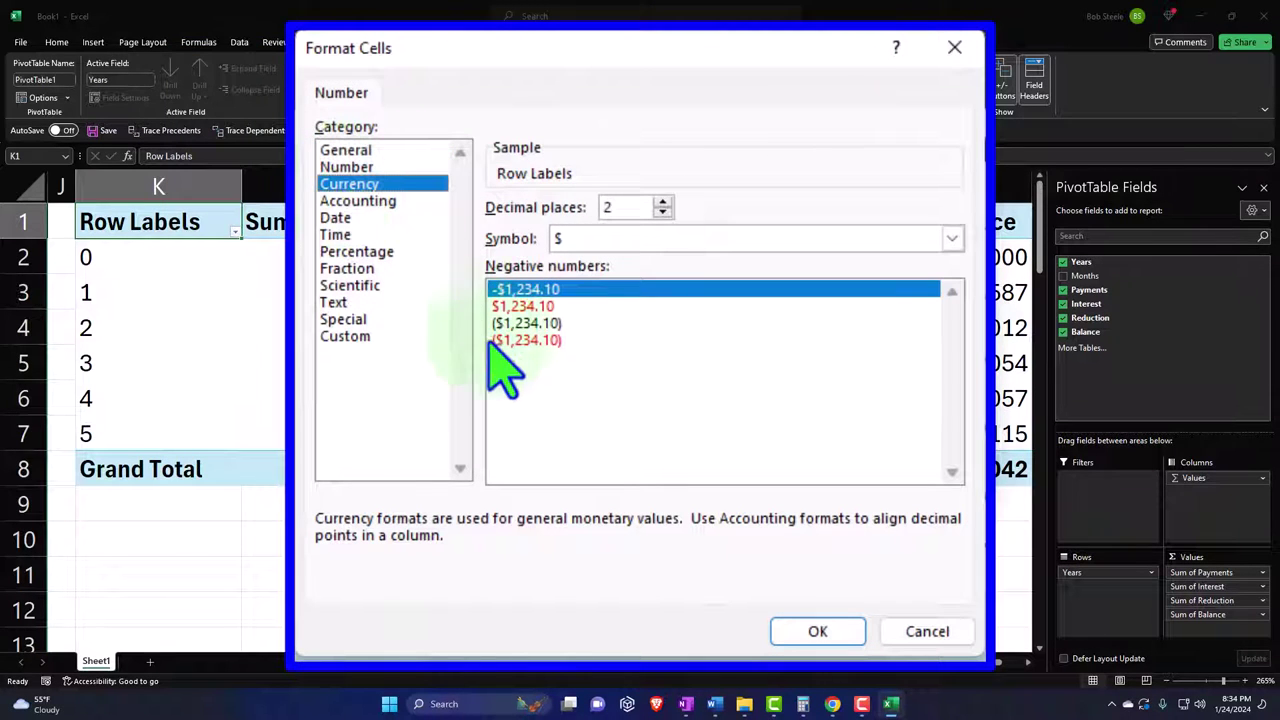
{"action": "left_click", "coordinate": [522, 340]}
{"action": "left_click", "coordinate": [604, 240]}
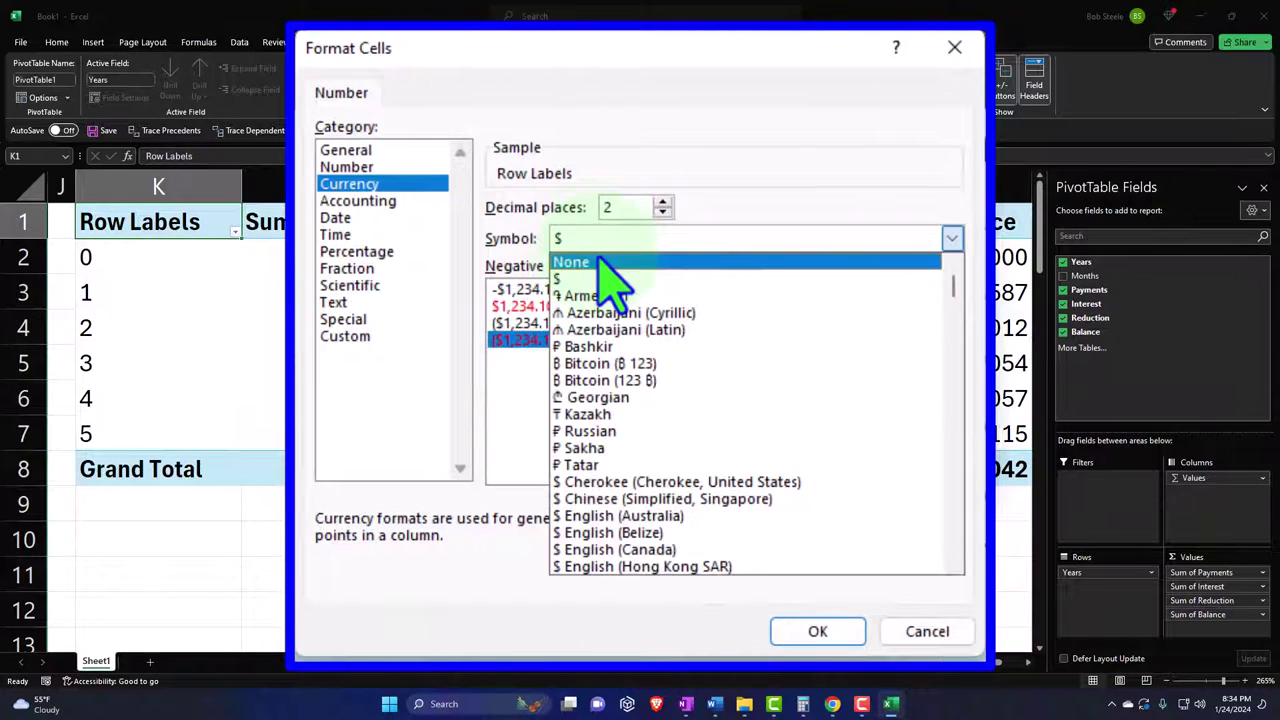
{"action": "left_click", "coordinate": [606, 262]}
{"action": "left_click", "coordinate": [818, 632]}
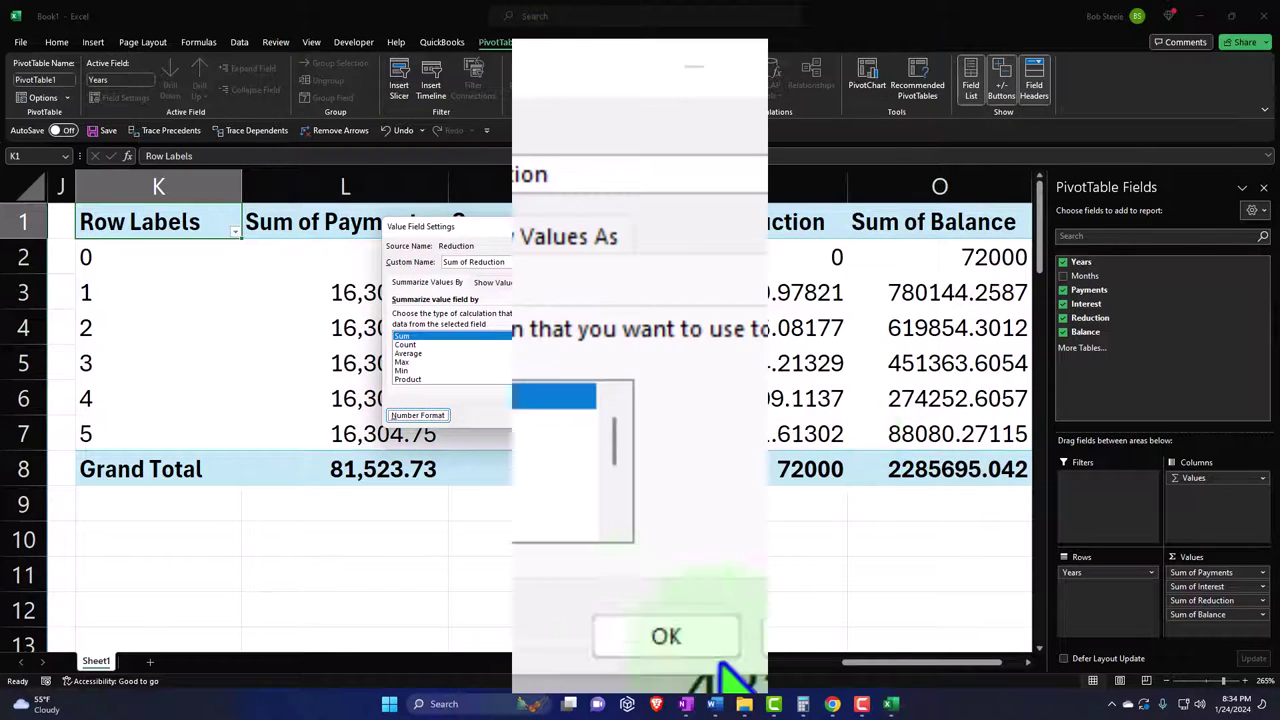
{"action": "left_click", "coordinate": [540, 425]}
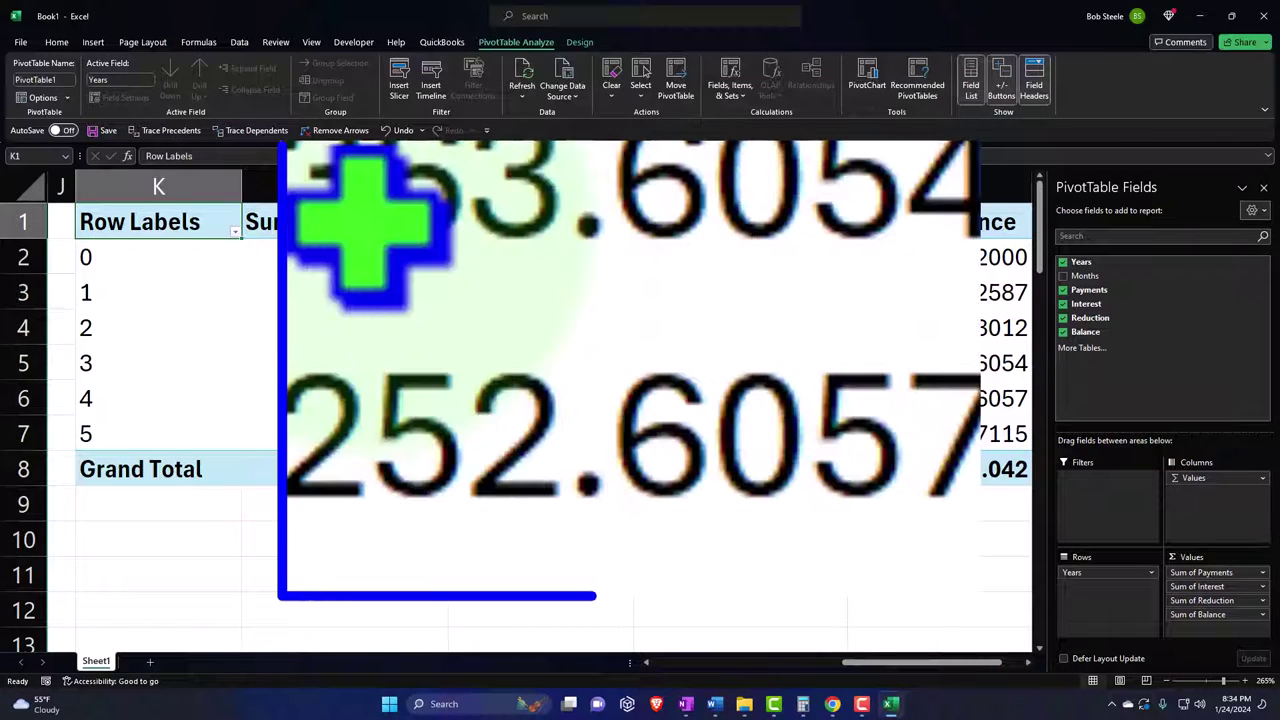
- Summarize the PivotTable's Balance value field by Min instead of Sum
{"action": "mouse_move", "coordinate": [950, 362]}
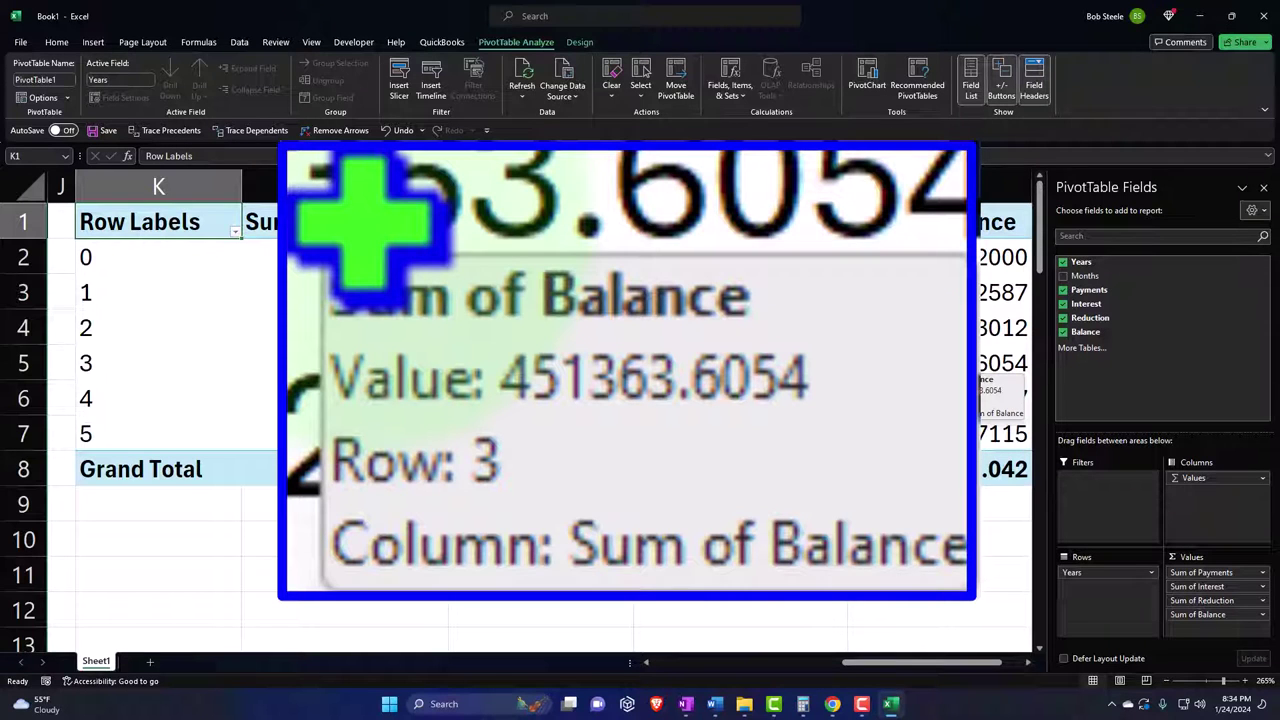
{"action": "left_click", "coordinate": [1262, 614]}
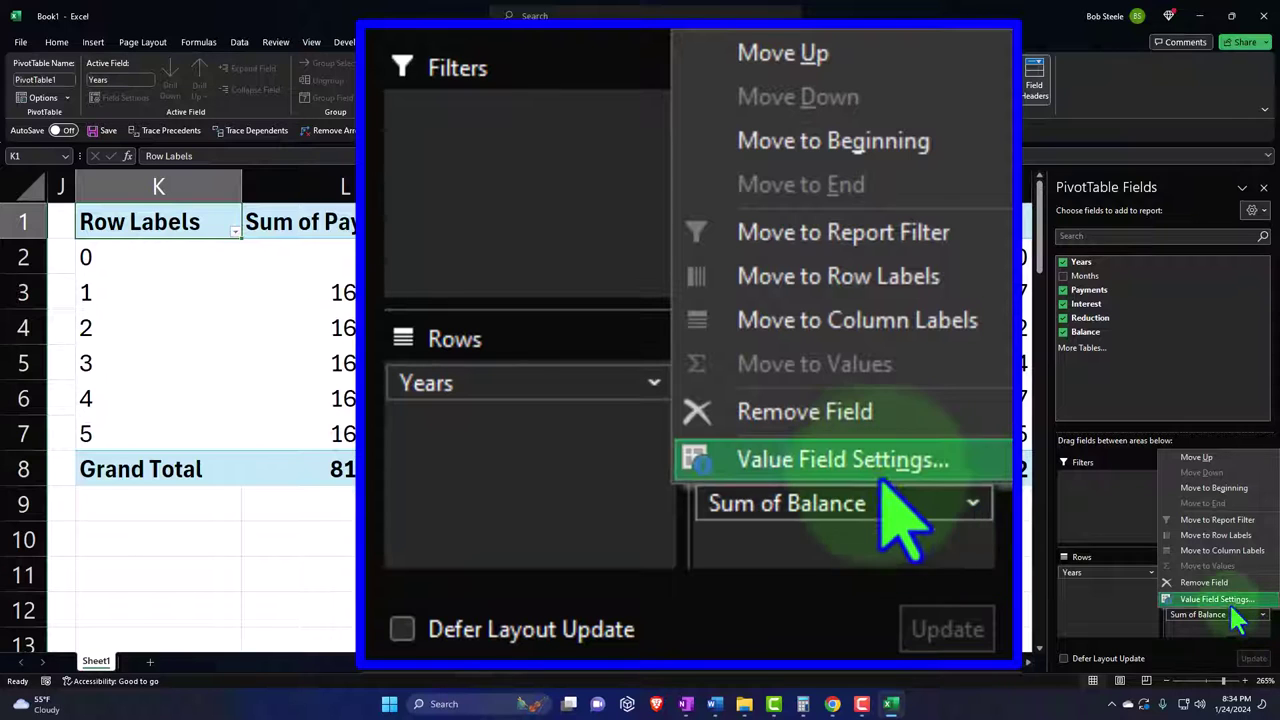
{"action": "left_click", "coordinate": [1222, 599]}
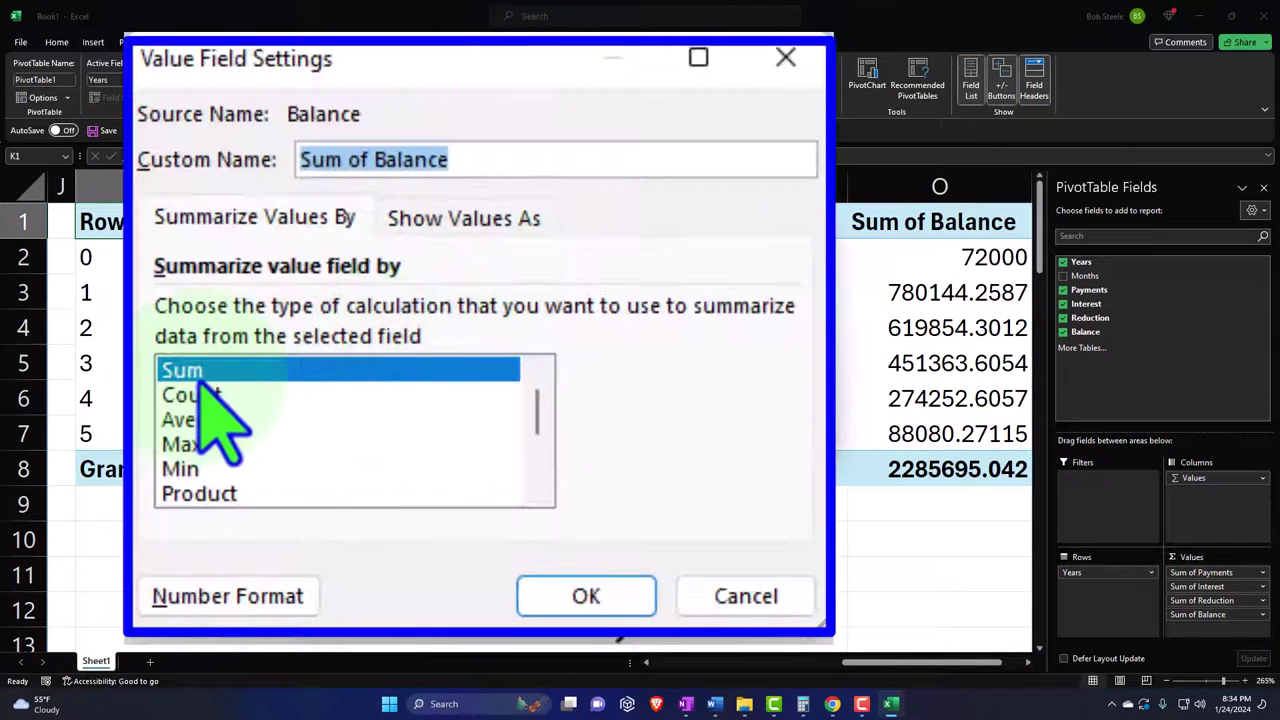
{"action": "left_click", "coordinate": [216, 470]}
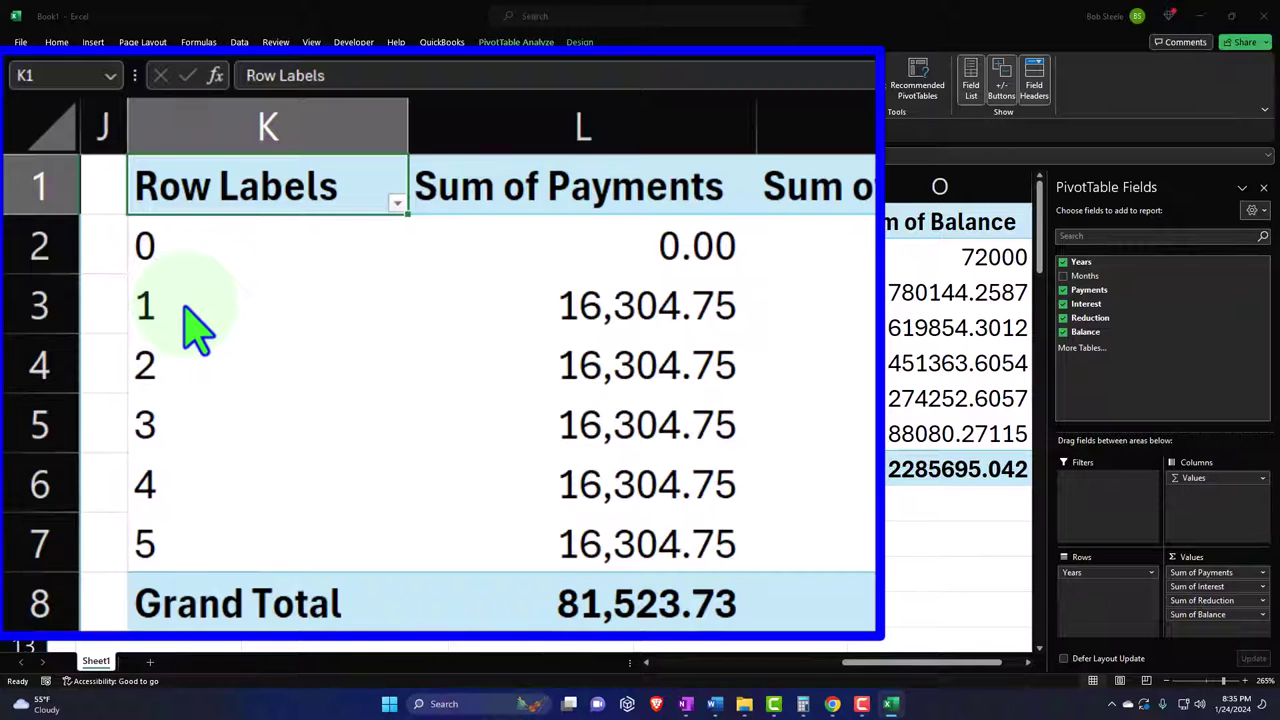
{"action": "left_click", "coordinate": [748, 443]}
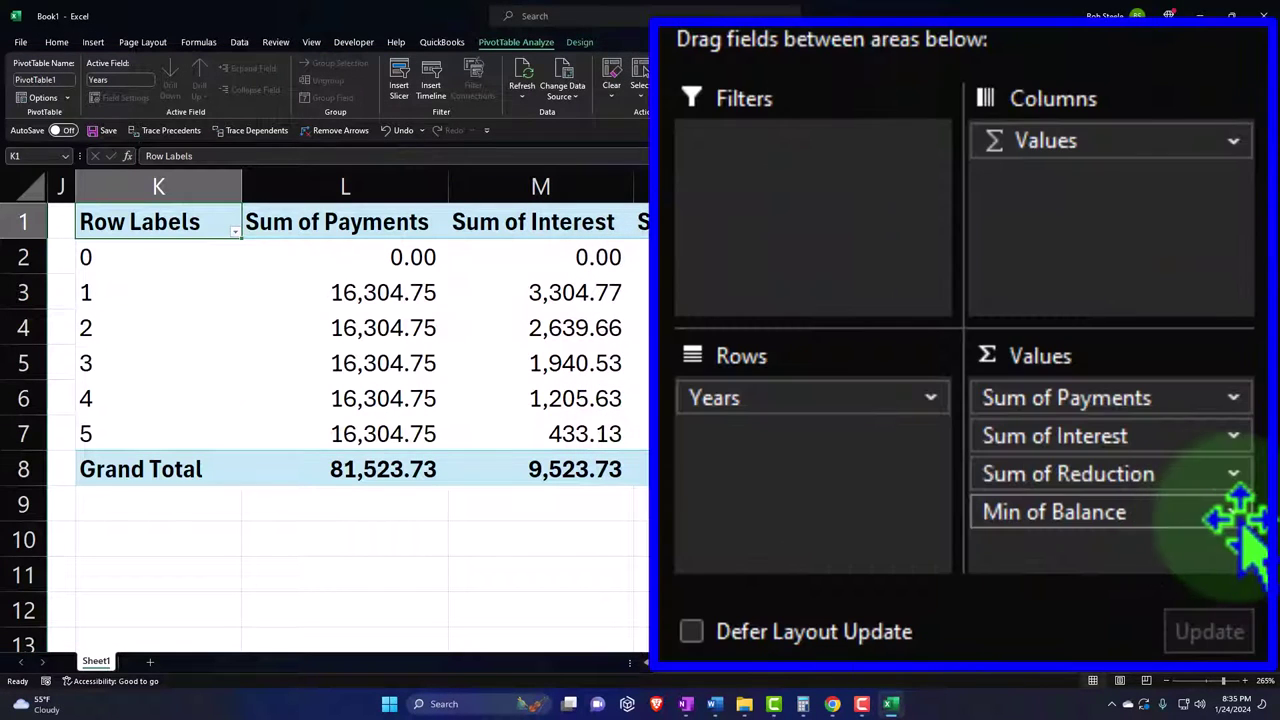
- Format the Min of Balance value field as Currency with two decimals, no symbol, and negatives in red parentheses
{"action": "left_click", "coordinate": [1261, 614]}
{"action": "left_click", "coordinate": [1160, 472]}
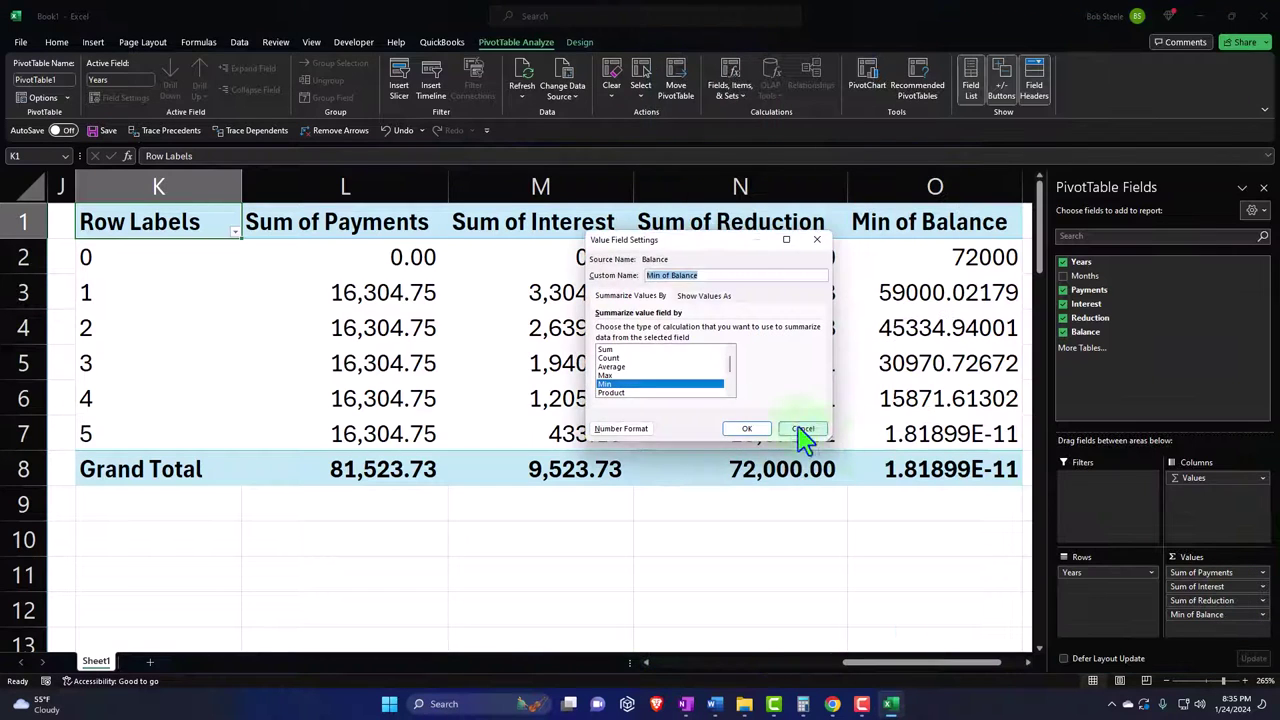
{"action": "left_click", "coordinate": [630, 431]}
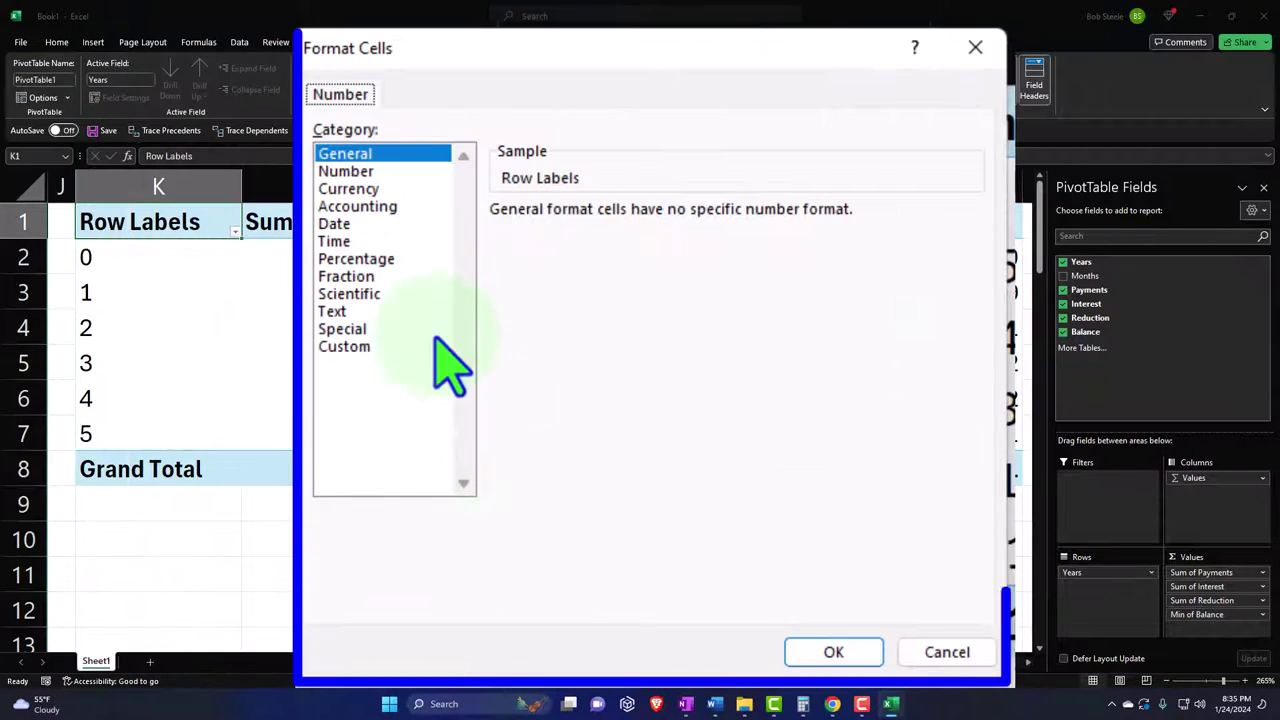
{"action": "left_click", "coordinate": [348, 189]}
{"action": "left_click", "coordinate": [558, 352]}
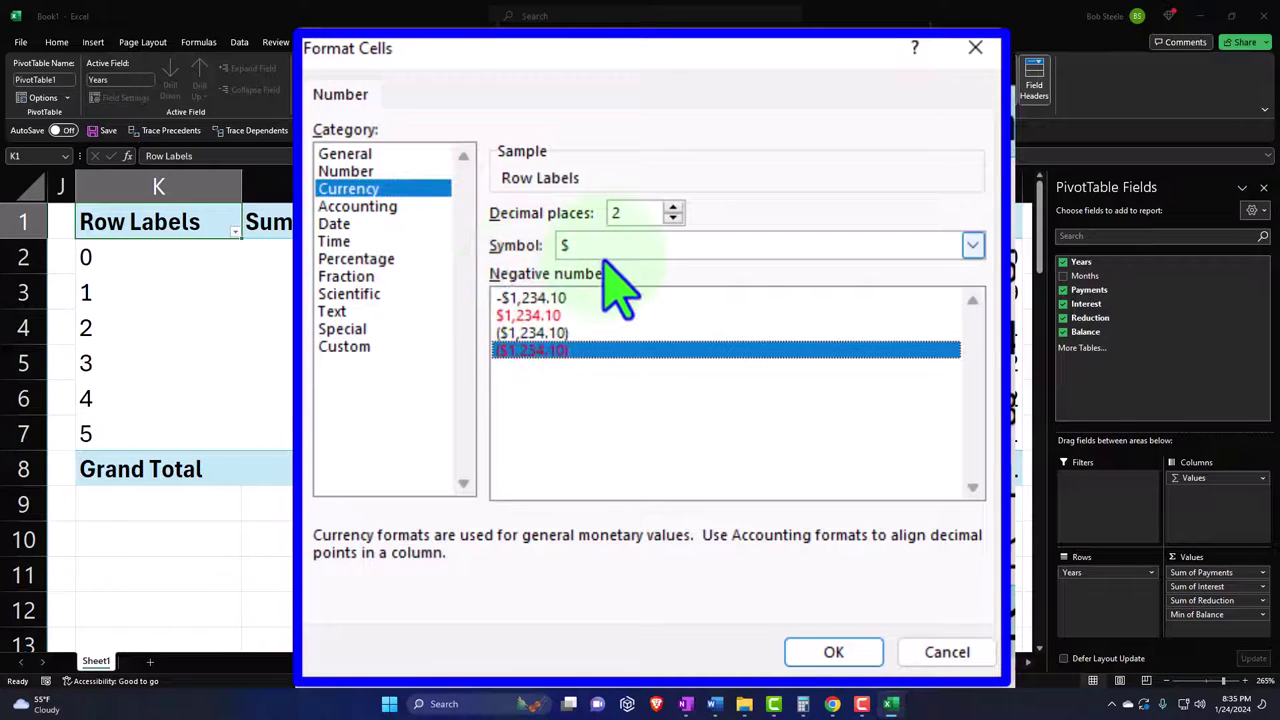
{"action": "left_click", "coordinate": [605, 248]}
{"action": "left_click", "coordinate": [608, 266]}
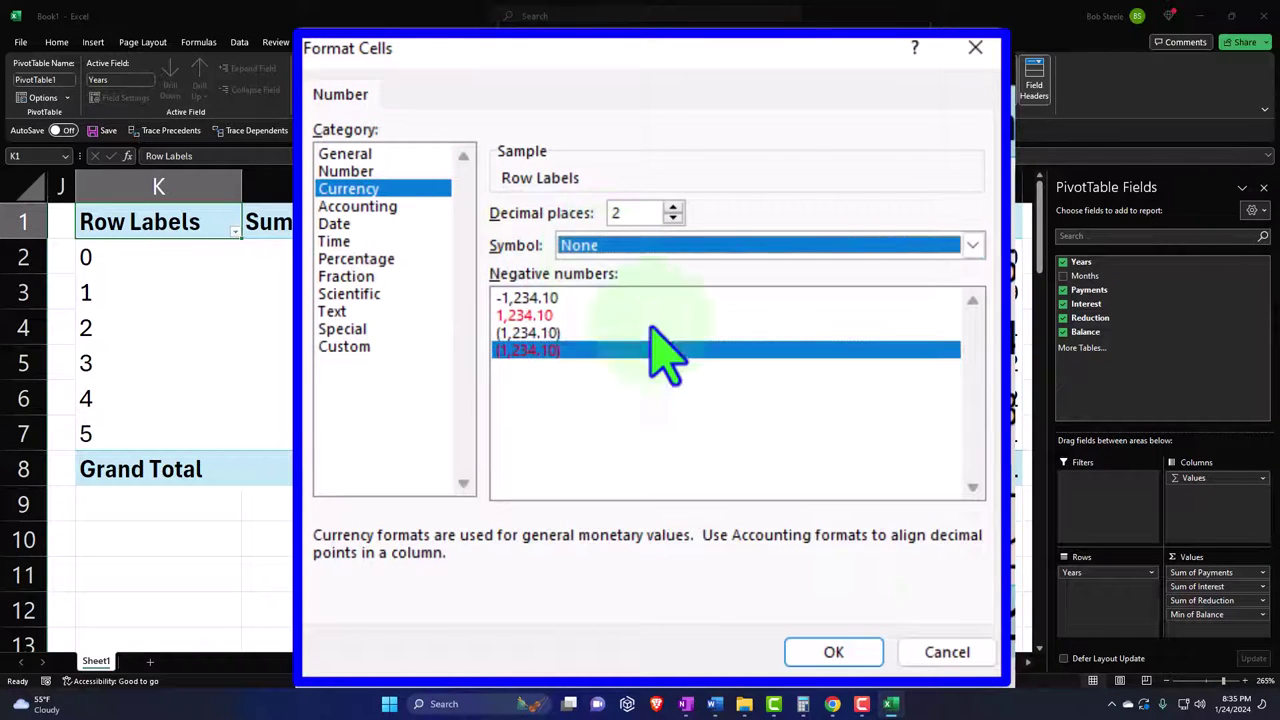
{"action": "left_click", "coordinate": [833, 652]}
{"action": "left_click", "coordinate": [775, 490]}
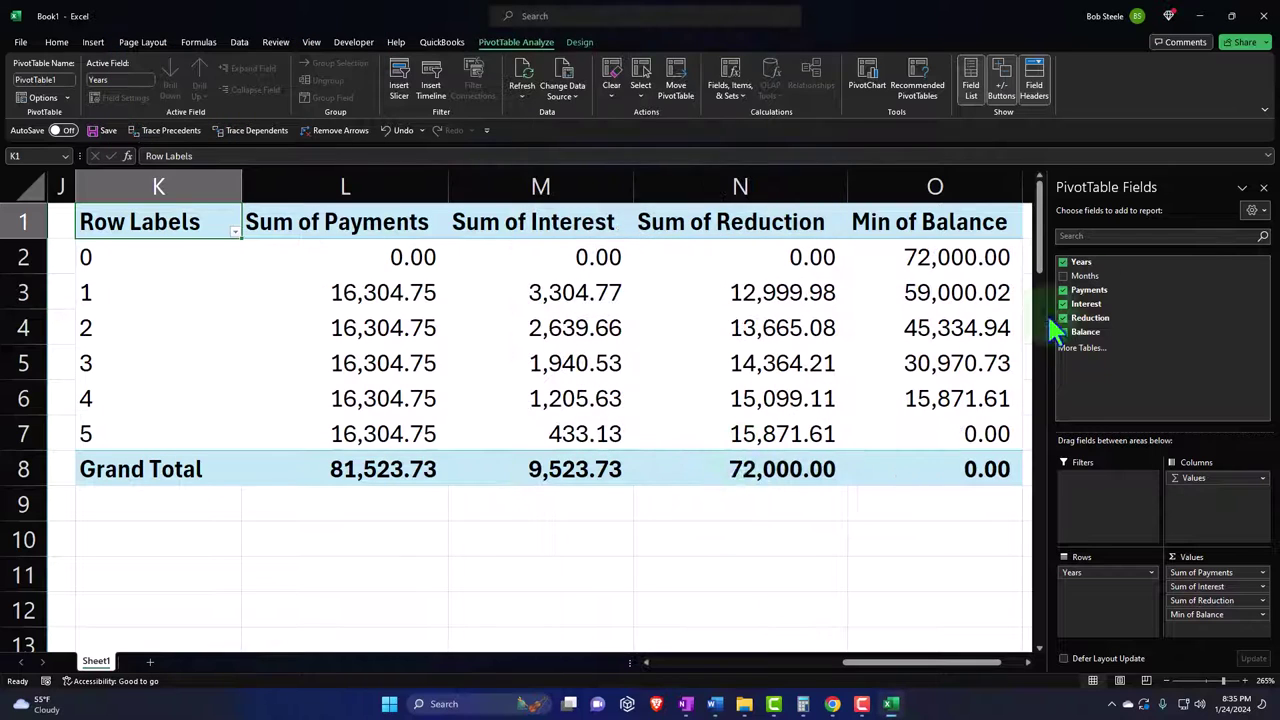
- Close the PivotTable field list and narrow columns K through O to one uniform width
{"action": "left_click", "coordinate": [1263, 188]}
{"action": "left_click_drag", "start_coordinate": [191, 186], "coordinate": [899, 186]}
{"action": "left_click_drag", "start_coordinate": [1118, 193], "coordinate": [882, 197]}
{"action": "left_click", "coordinate": [651, 369]}
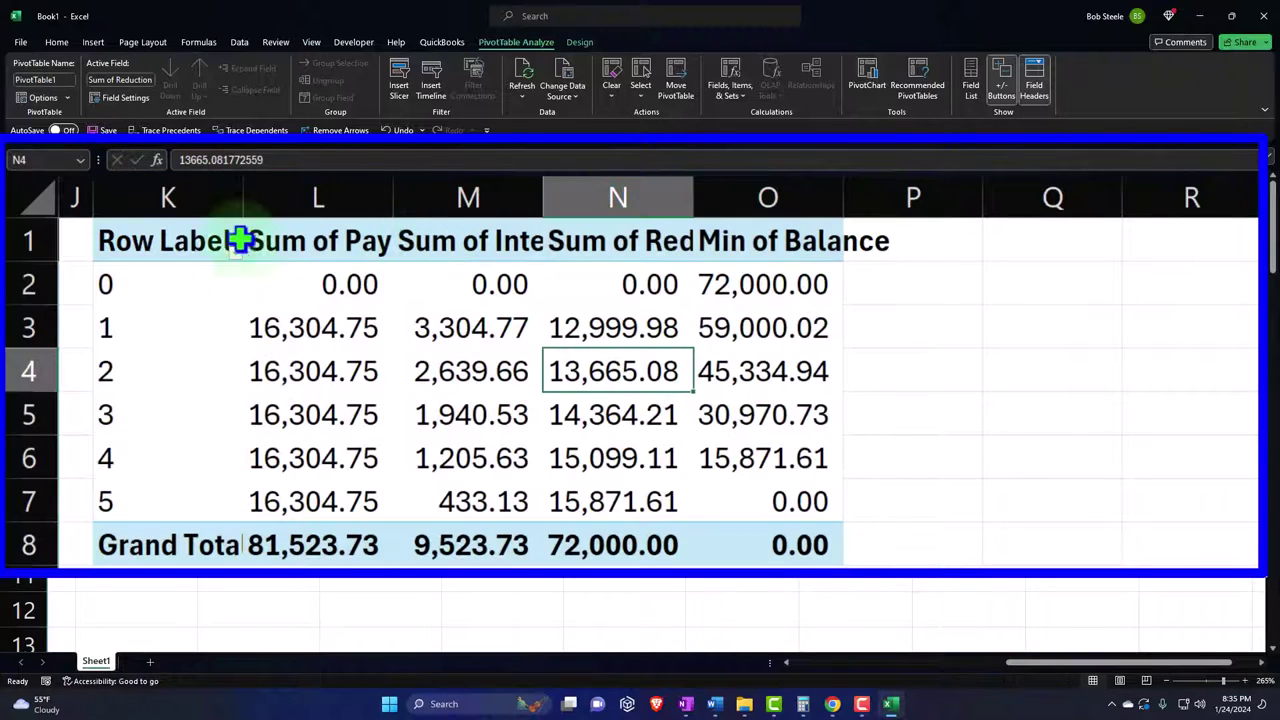
- Wrap and center the PivotTable header text in K1:O1, and narrow column K slightly further
{"action": "left_click_drag", "start_coordinate": [240, 243], "coordinate": [737, 240]}
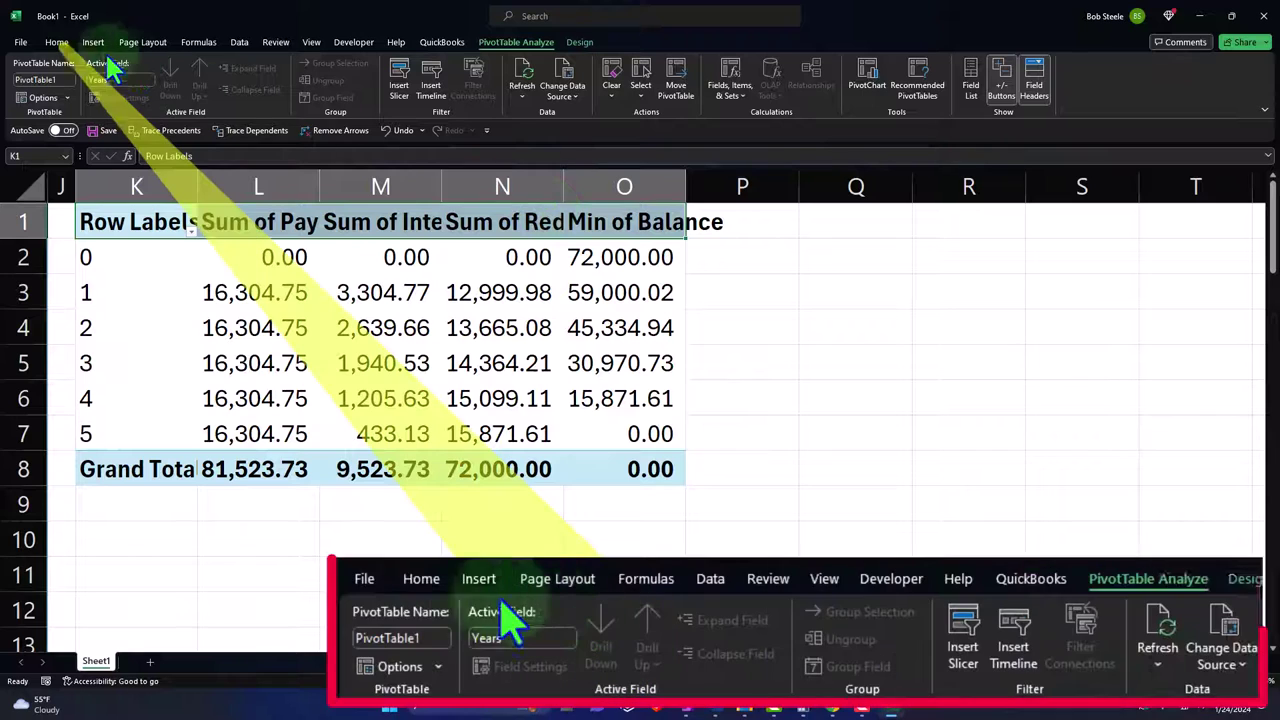
{"action": "left_click", "coordinate": [56, 45]}
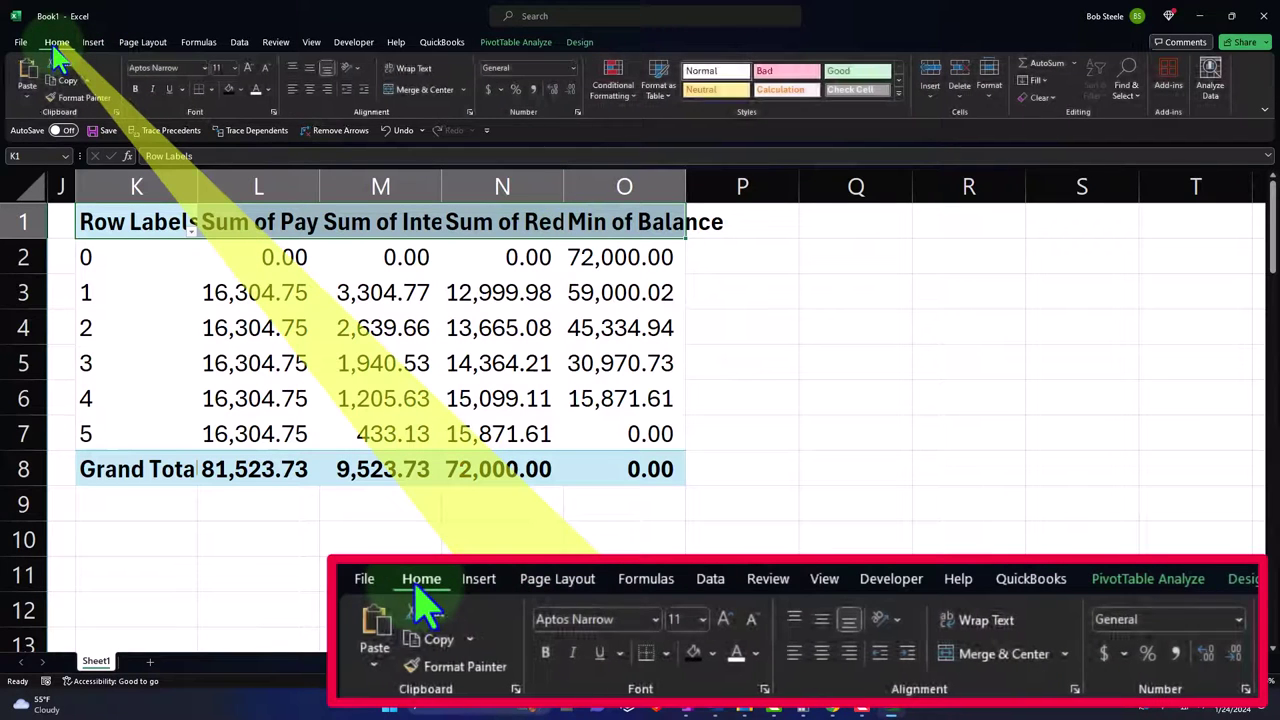
{"action": "left_click", "coordinate": [400, 68]}
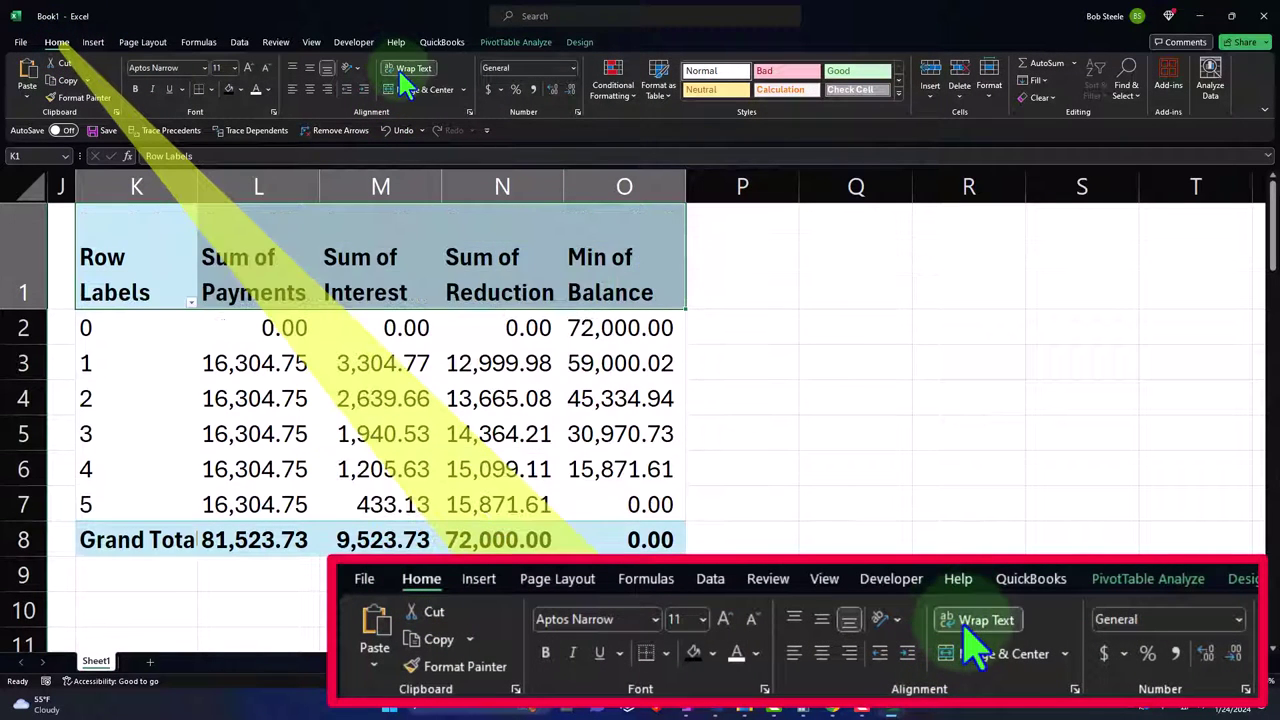
{"action": "left_click", "coordinate": [310, 89]}
{"action": "left_click", "coordinate": [785, 408]}
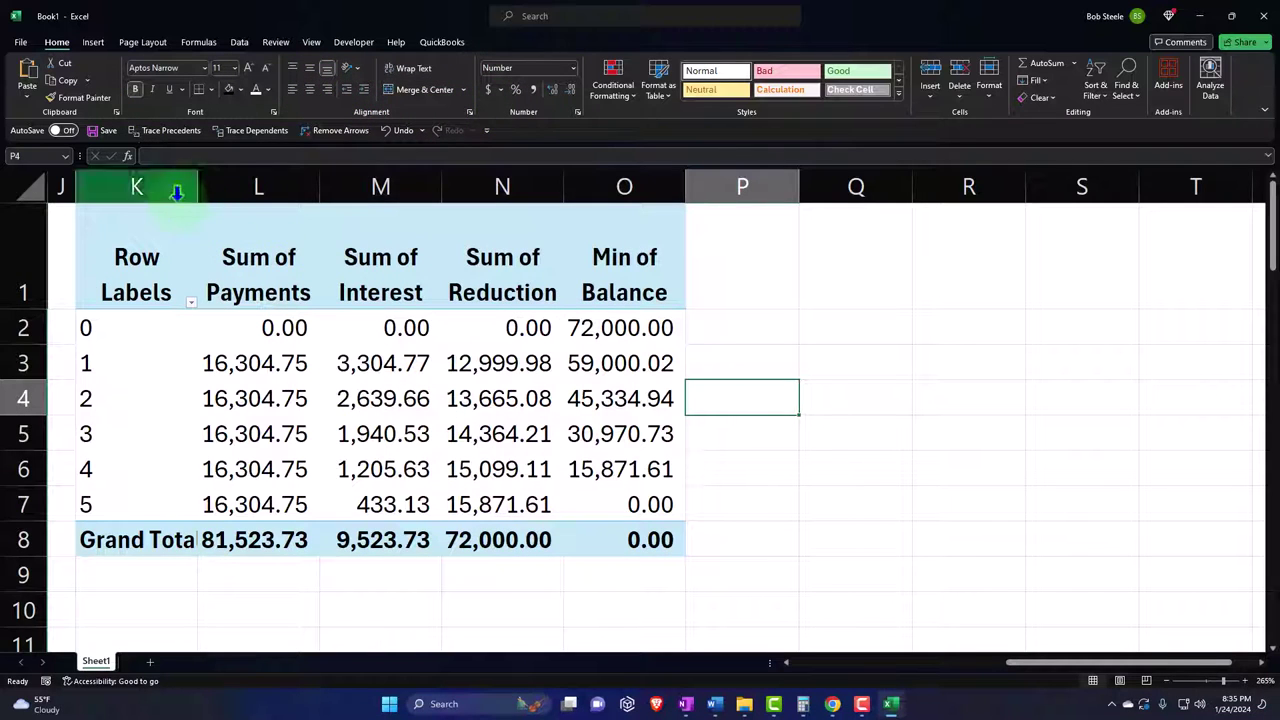
{"action": "left_click_drag", "start_coordinate": [196, 186], "coordinate": [173, 186]}
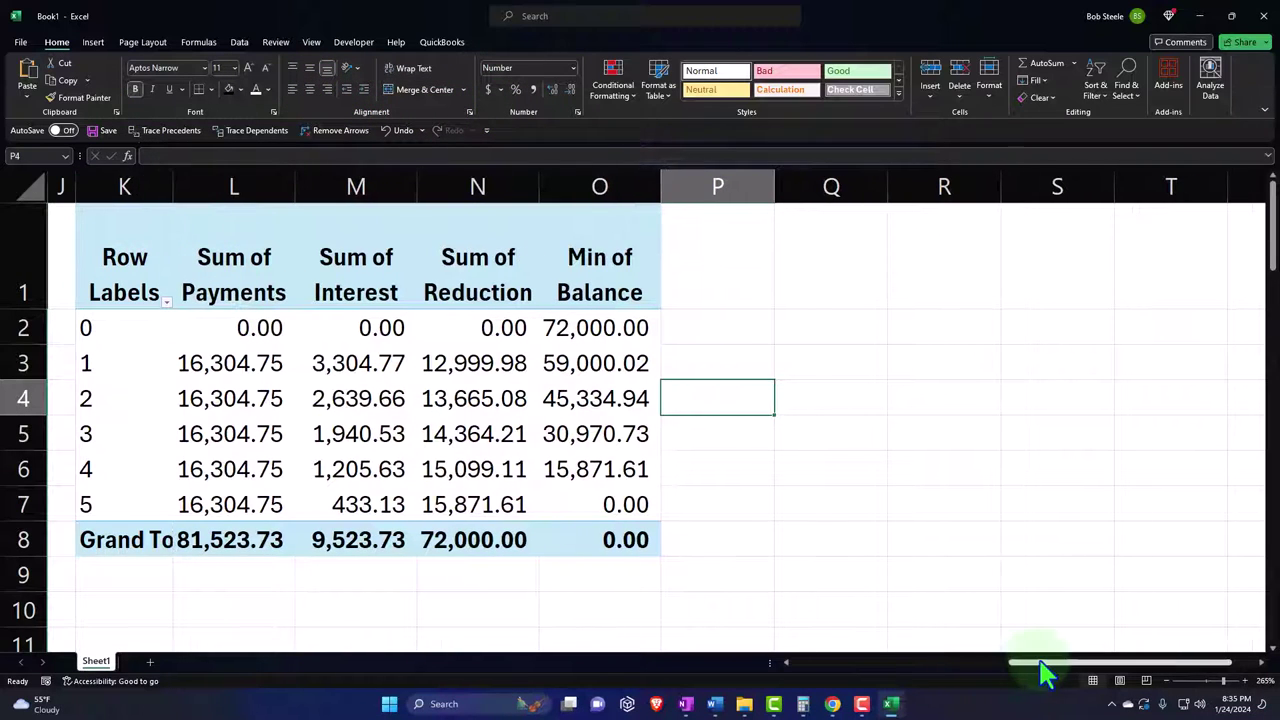
- Compare the sum of the year 1 payments in F4:F15 with the PivotTable's Sum of Payments for year 1
{"action": "left_click_drag", "start_coordinate": [1040, 662], "coordinate": [894, 680]}
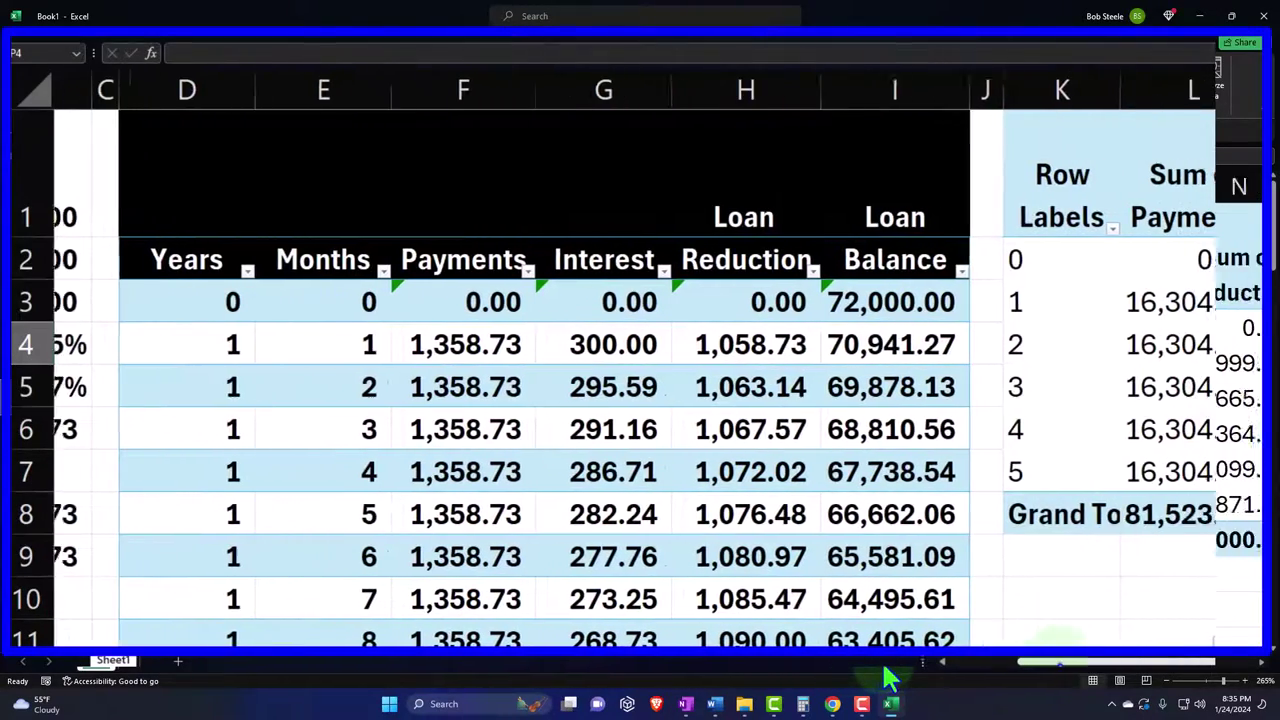
{"action": "scroll", "coordinate": [1100, 614], "scroll_direction": "right", "scroll_amount": 1}
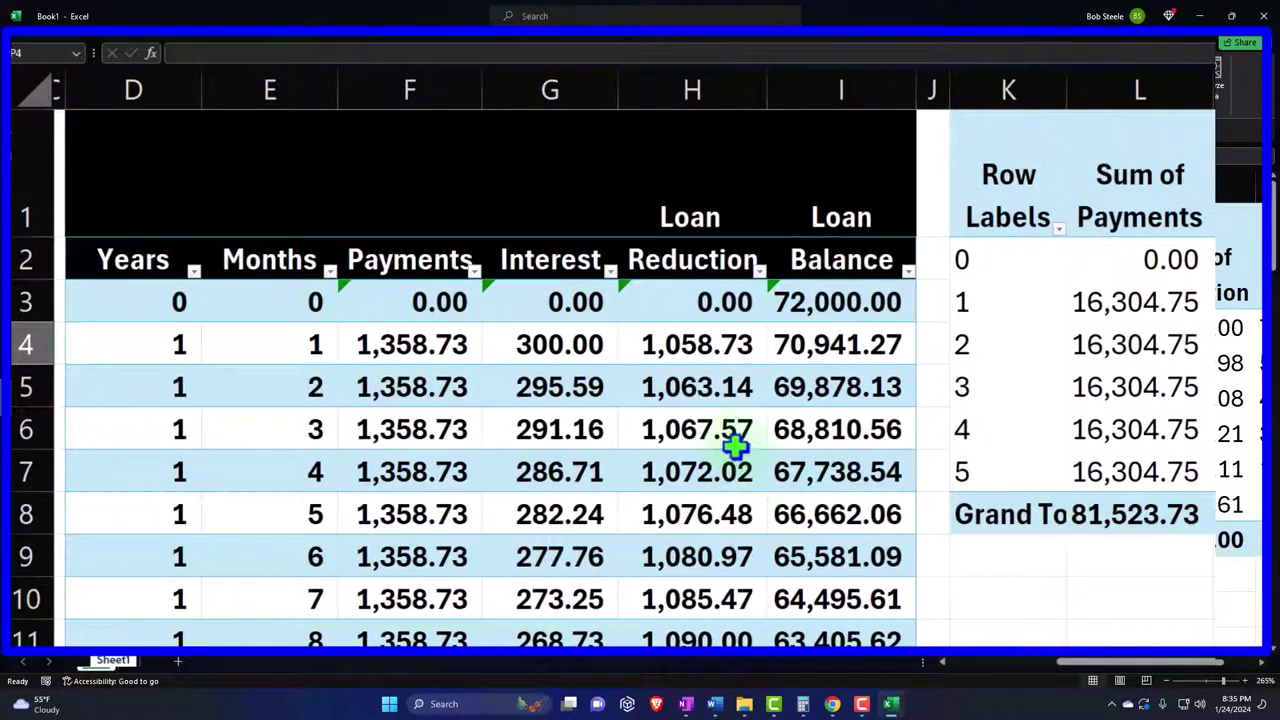
{"action": "left_click_drag", "start_coordinate": [1010, 678], "coordinate": [880, 683]}
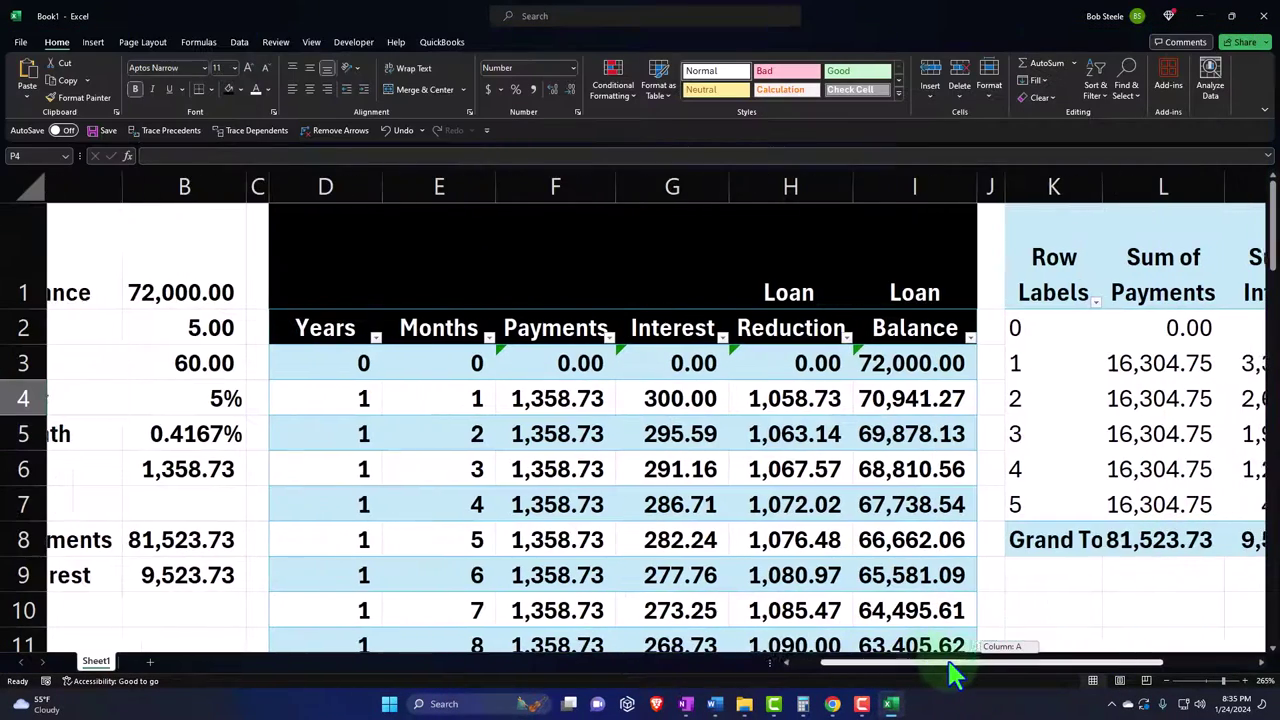
{"action": "left_click_drag", "start_coordinate": [951, 665], "coordinate": [986, 664]}
{"action": "scroll", "coordinate": [700, 454], "scroll_direction": "down", "scroll_amount": 1}
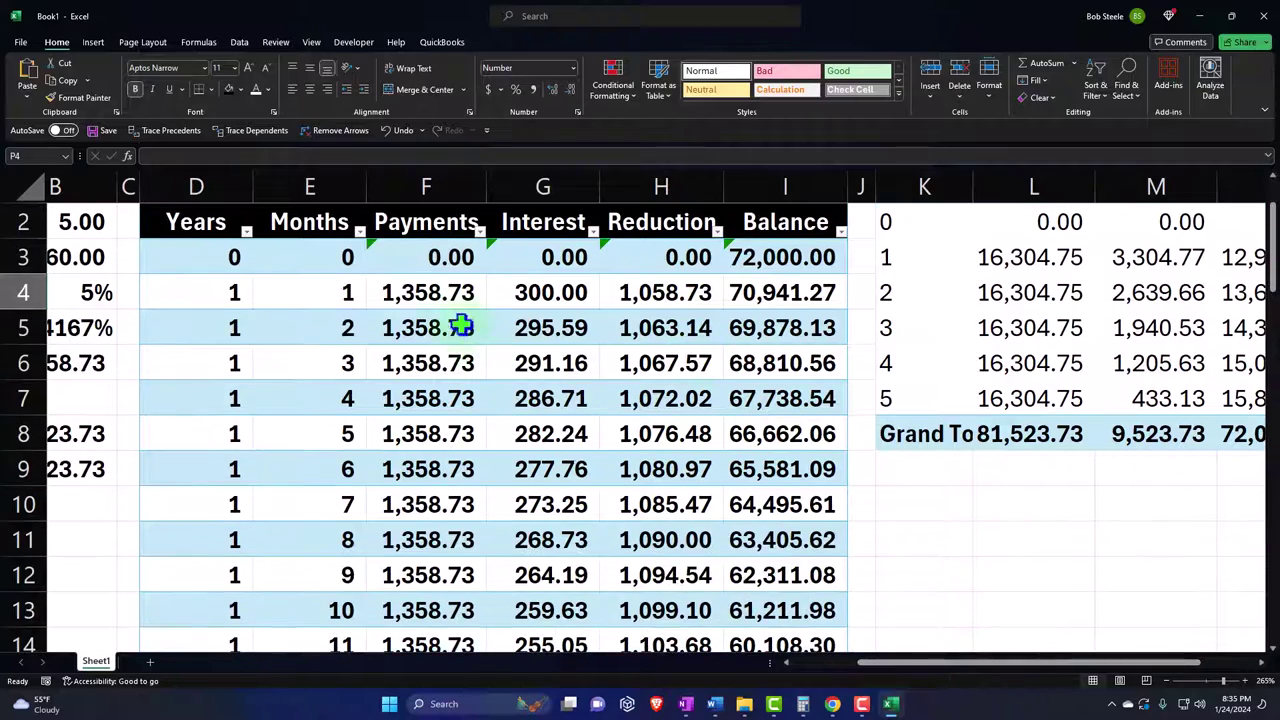
{"action": "left_click", "coordinate": [457, 320]}
{"action": "left_click_drag", "start_coordinate": [437, 200], "coordinate": [391, 289]}
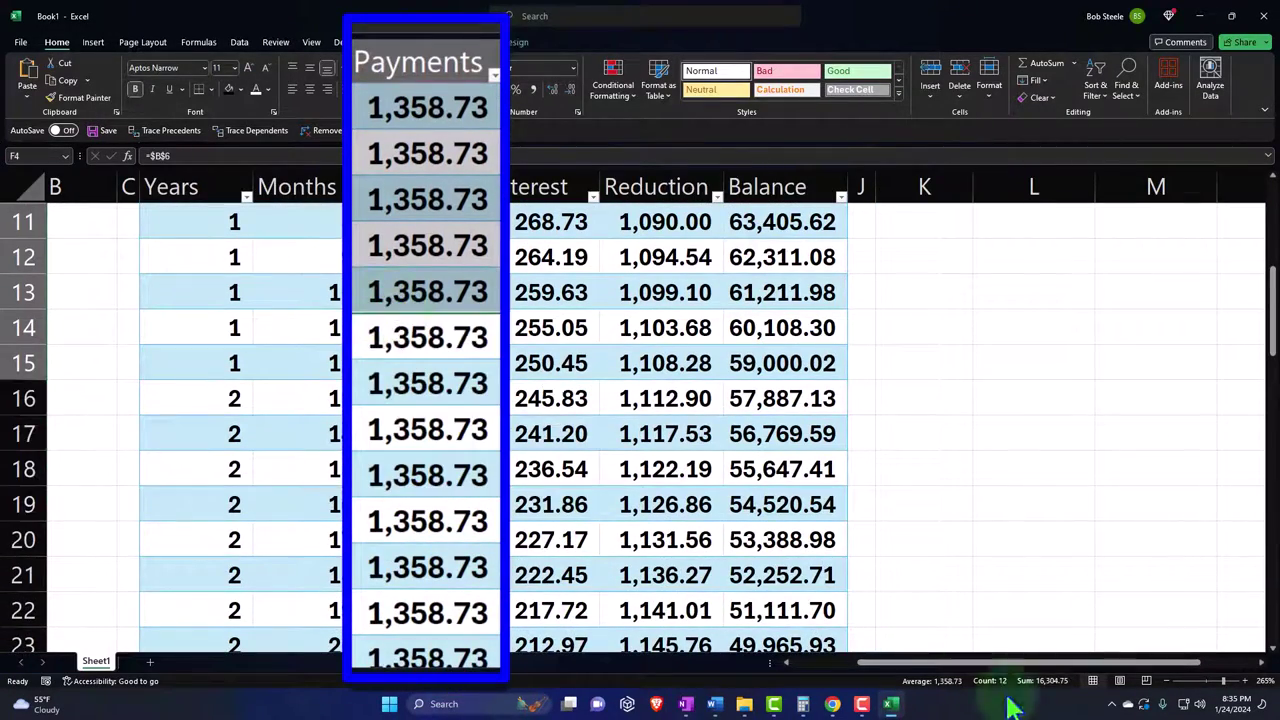
{"action": "scroll", "coordinate": [1023, 557], "scroll_direction": "up", "scroll_amount": 4}
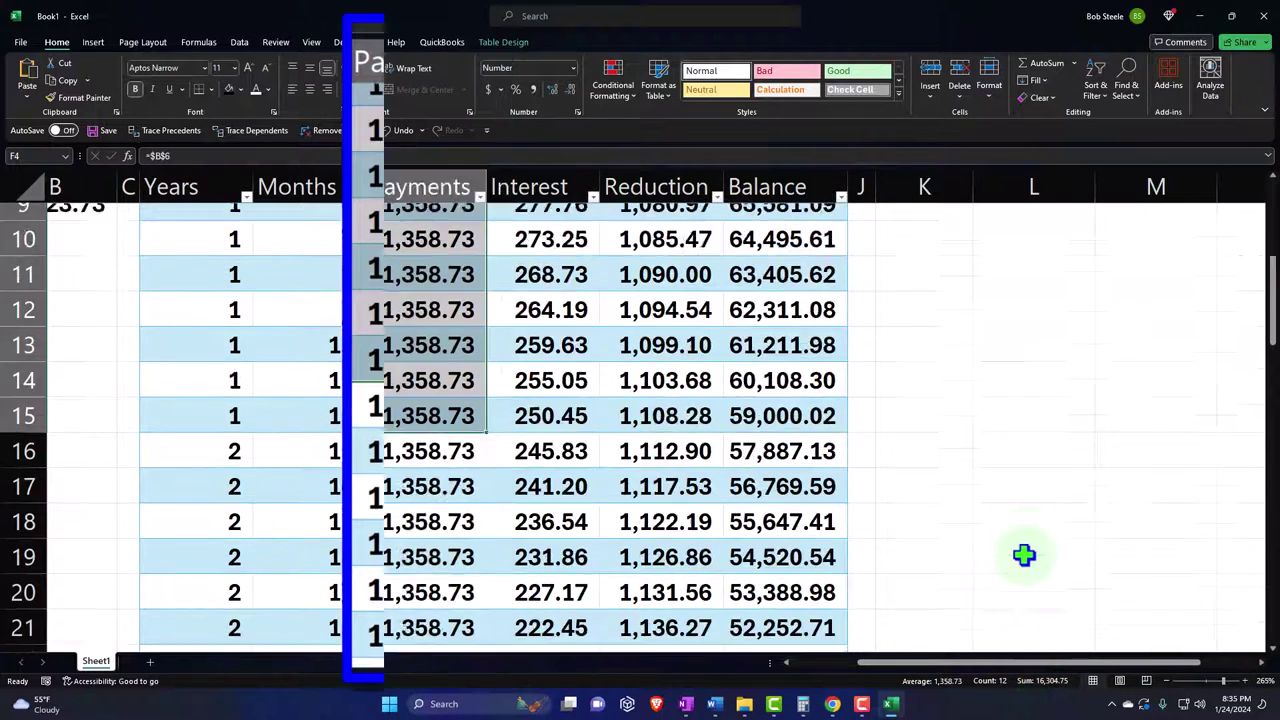
{"action": "left_click", "coordinate": [1033, 363]}
{"action": "key", "text": "Down"}
{"action": "key", "text": "Down"}
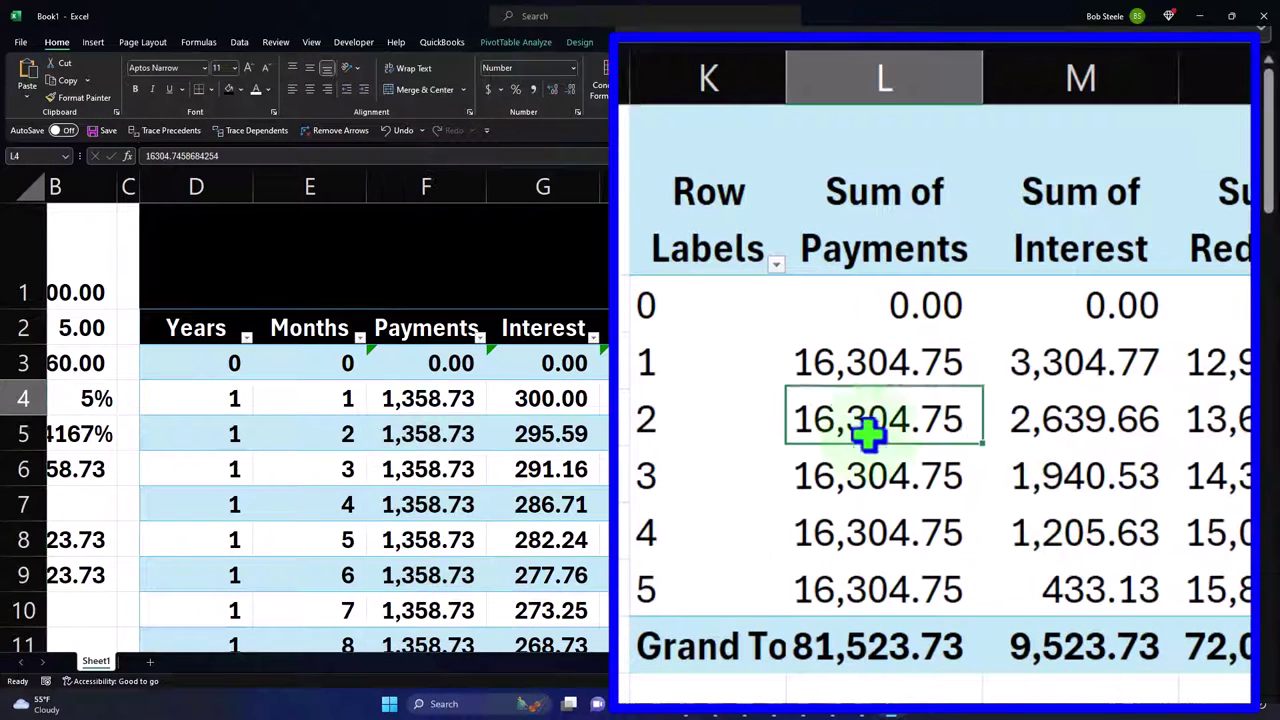
- Compare the sum of the year 1 interest in G4:G15 with the PivotTable's Sum of Interest for year 1
{"action": "left_click", "coordinate": [1012, 355]}
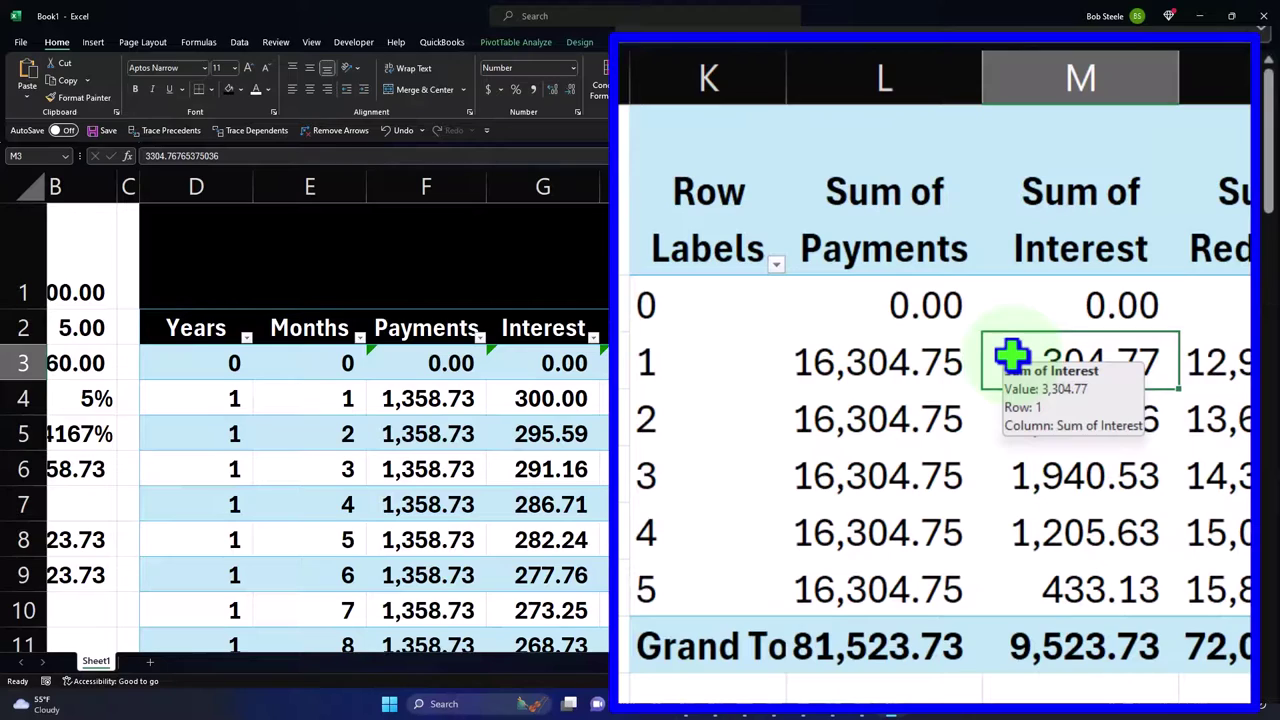
{"action": "left_click", "coordinate": [550, 398]}
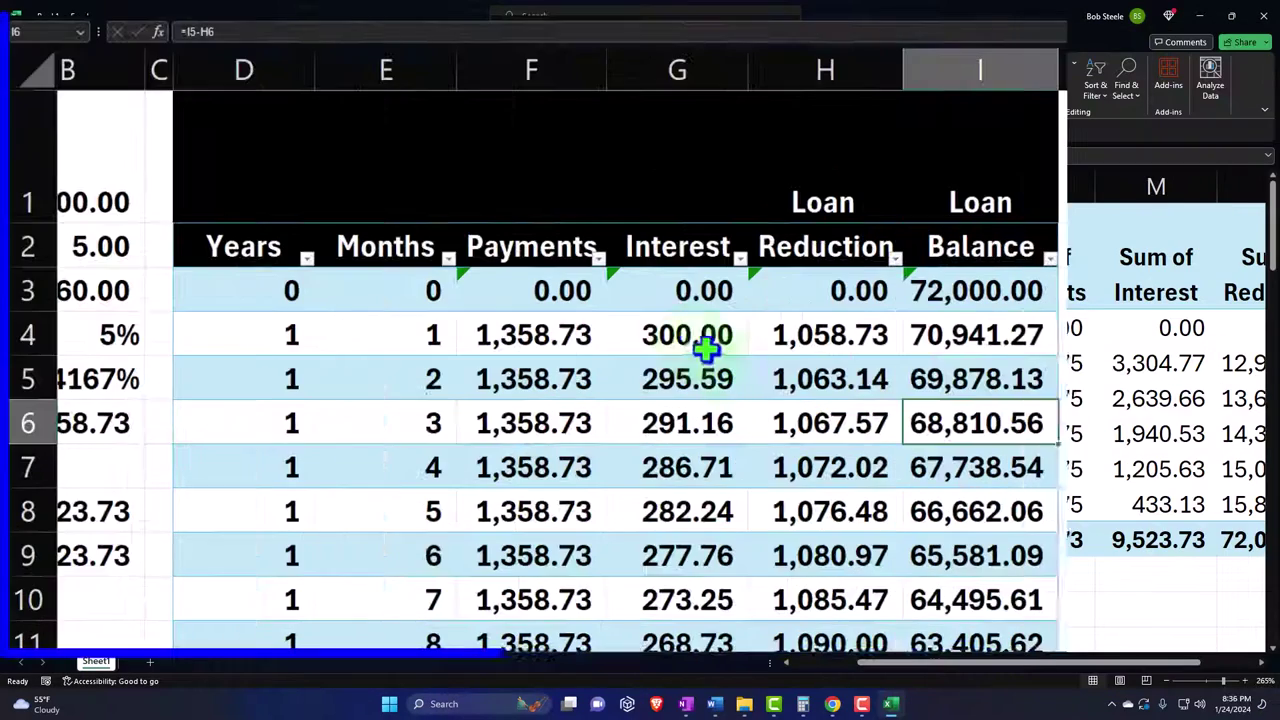
{"action": "left_click_drag", "start_coordinate": [685, 336], "coordinate": [640, 429]}
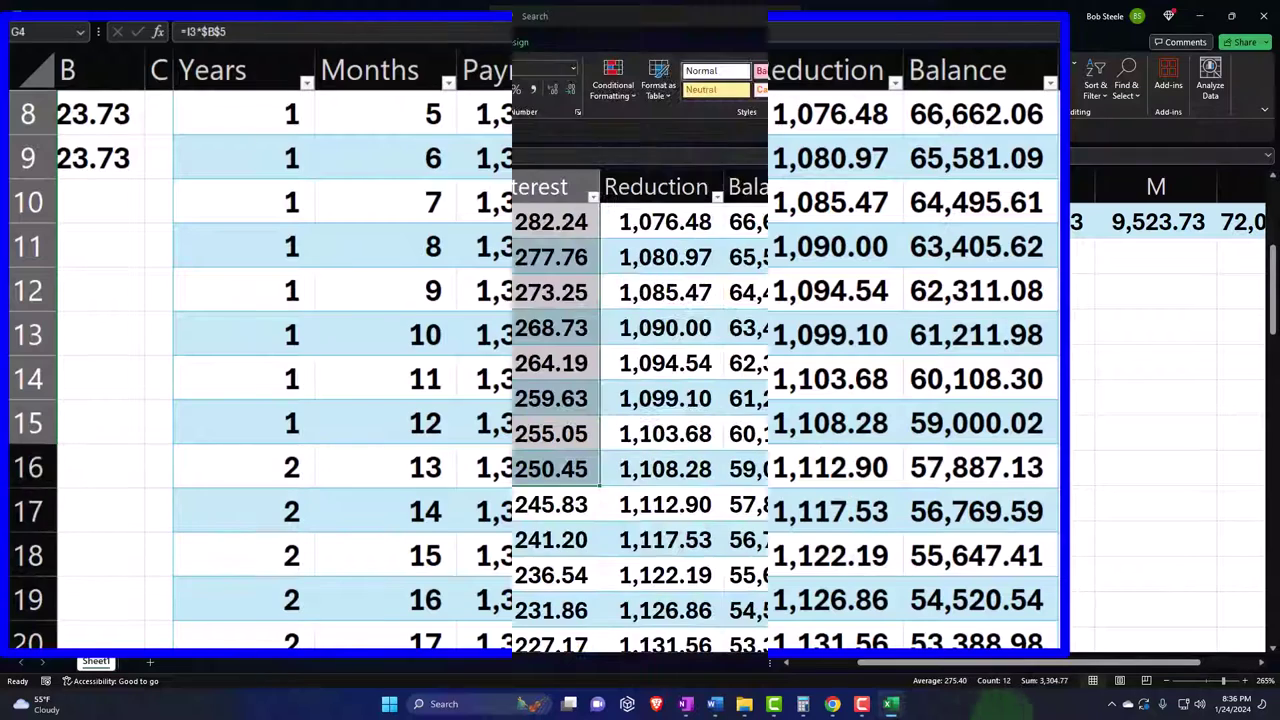
{"action": "scroll", "coordinate": [1049, 563], "scroll_direction": "up", "scroll_amount": 3}
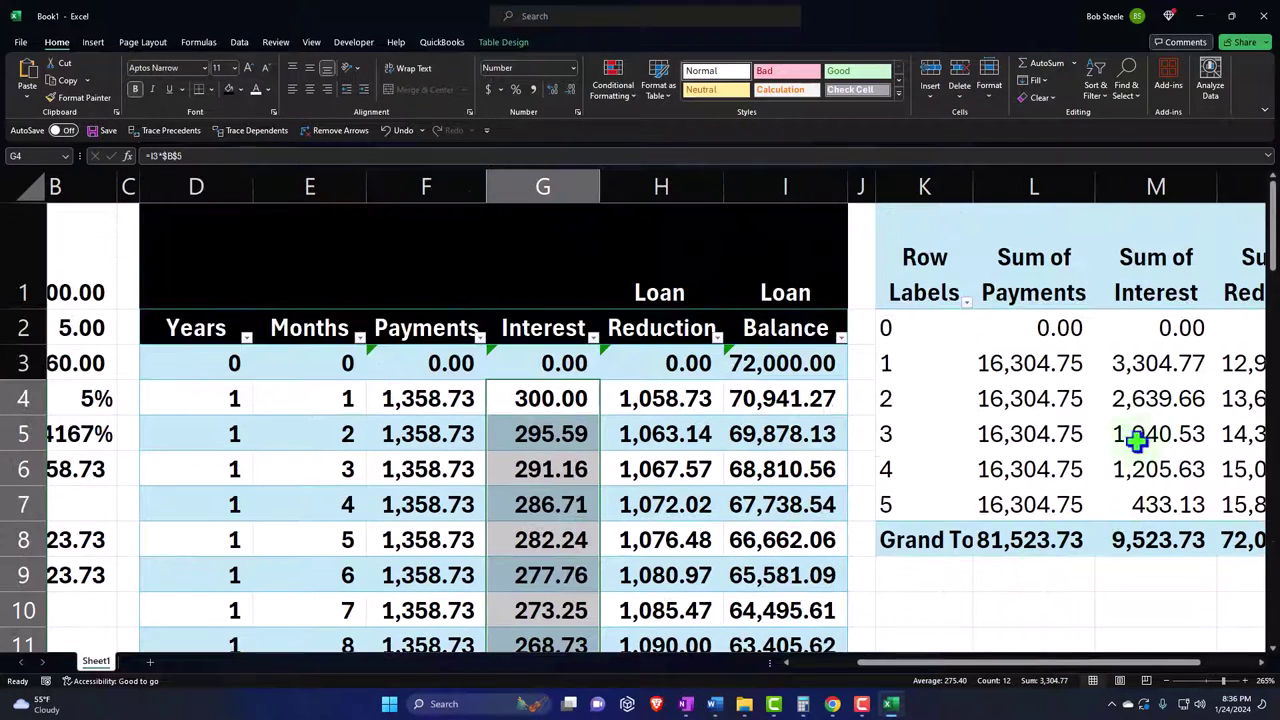
- Compare the sum of the year 2 interest in G16:G27 with the PivotTable's Sum of Interest for year 2
{"action": "scroll", "coordinate": [933, 410], "scroll_direction": "down", "scroll_amount": 3}
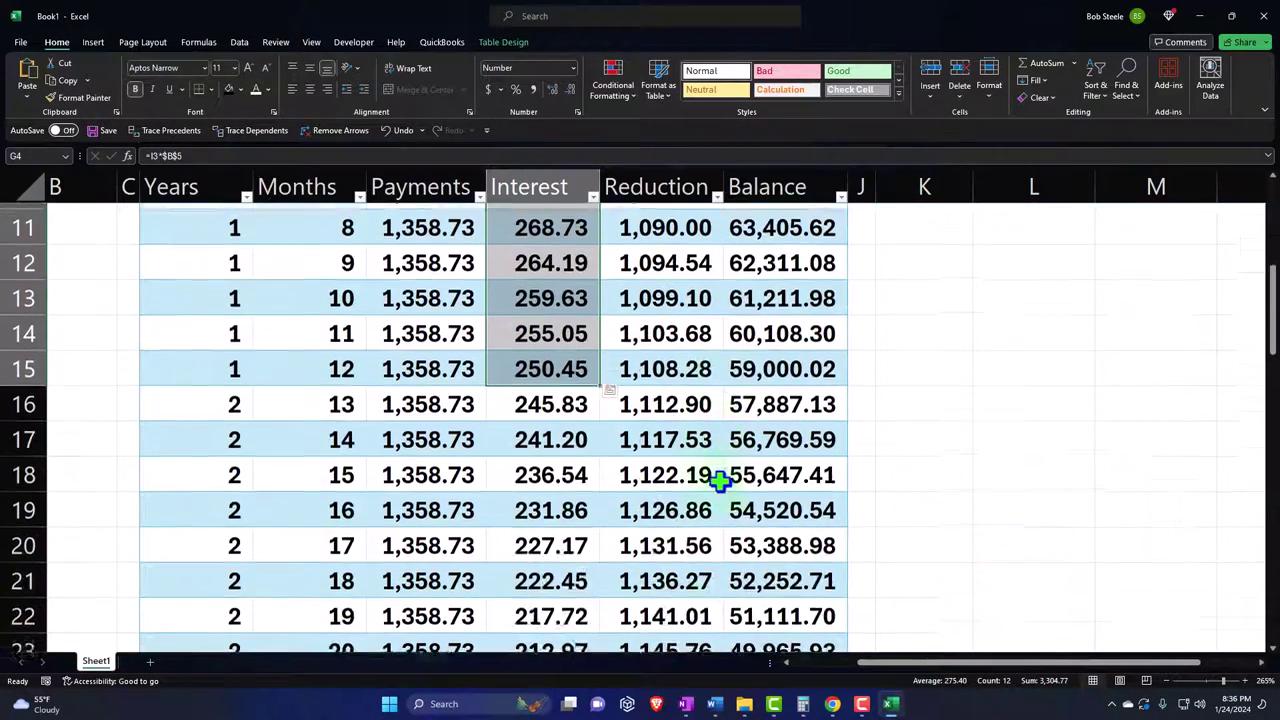
{"action": "left_click", "coordinate": [527, 348]}
{"action": "left_click_drag", "start_coordinate": [527, 348], "coordinate": [500, 349]}
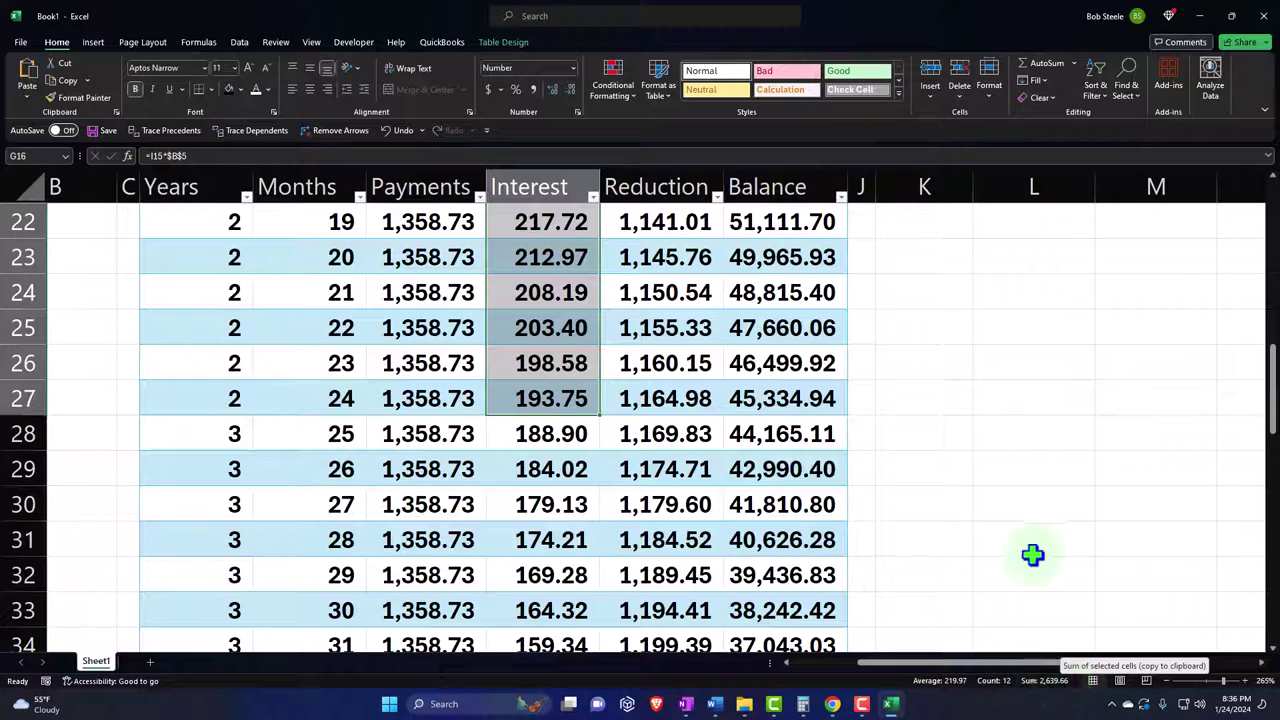
{"action": "scroll", "coordinate": [1032, 555], "scroll_direction": "up", "scroll_amount": 7}
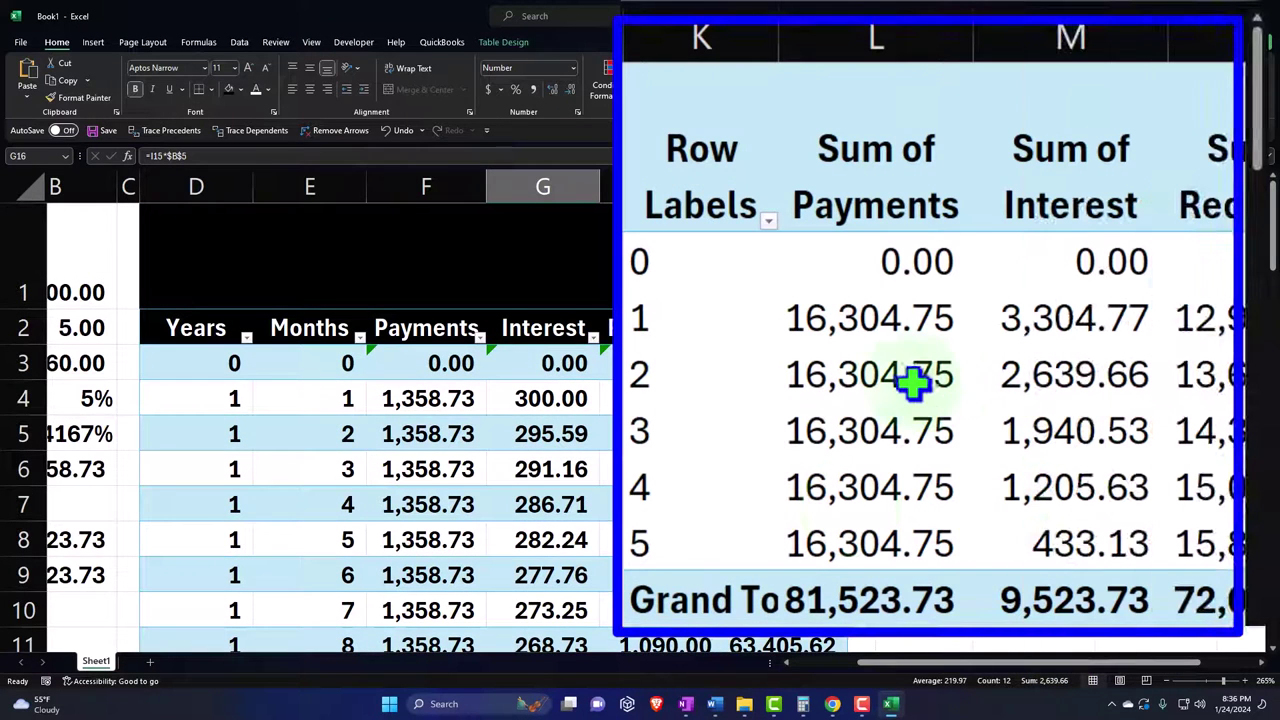
- Review the PivotTable's year 2 row across to Min of Balance, plus its interest and payment sums for years 1 to 5
{"action": "left_click", "coordinate": [886, 374]}
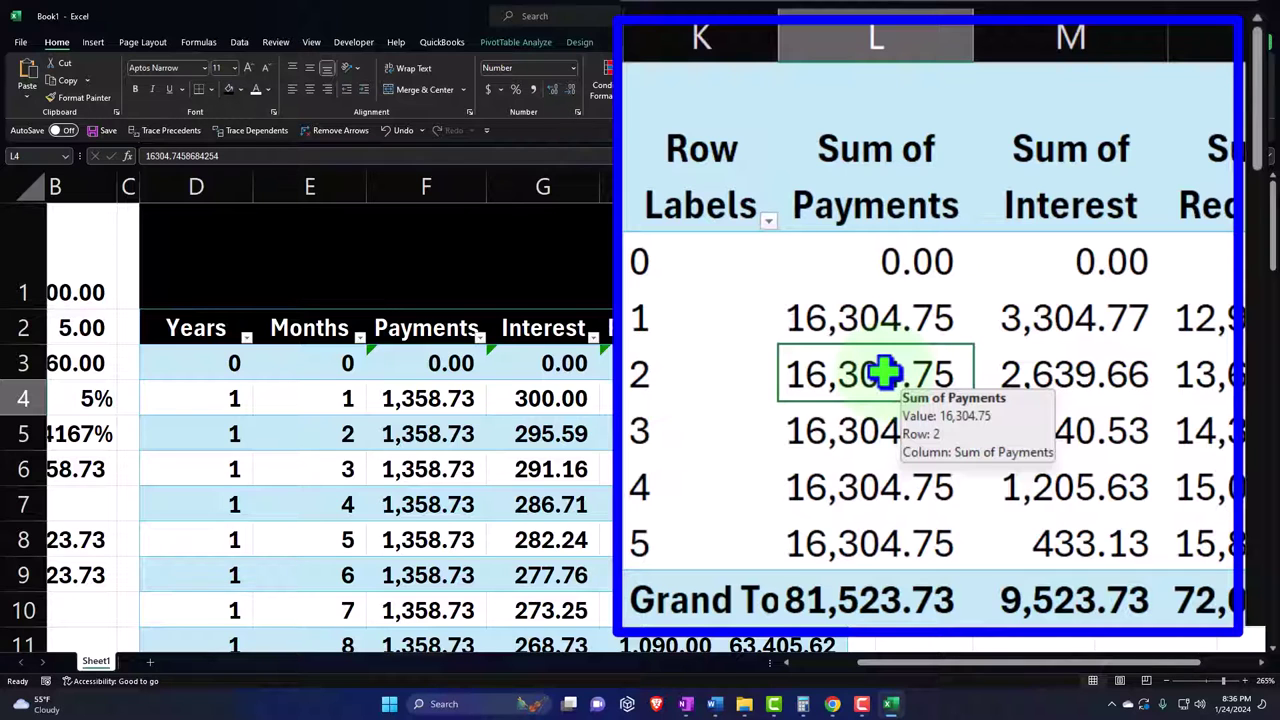
{"action": "key", "text": "Right"}
{"action": "key", "text": "Right"}
{"action": "key", "text": "Right"}
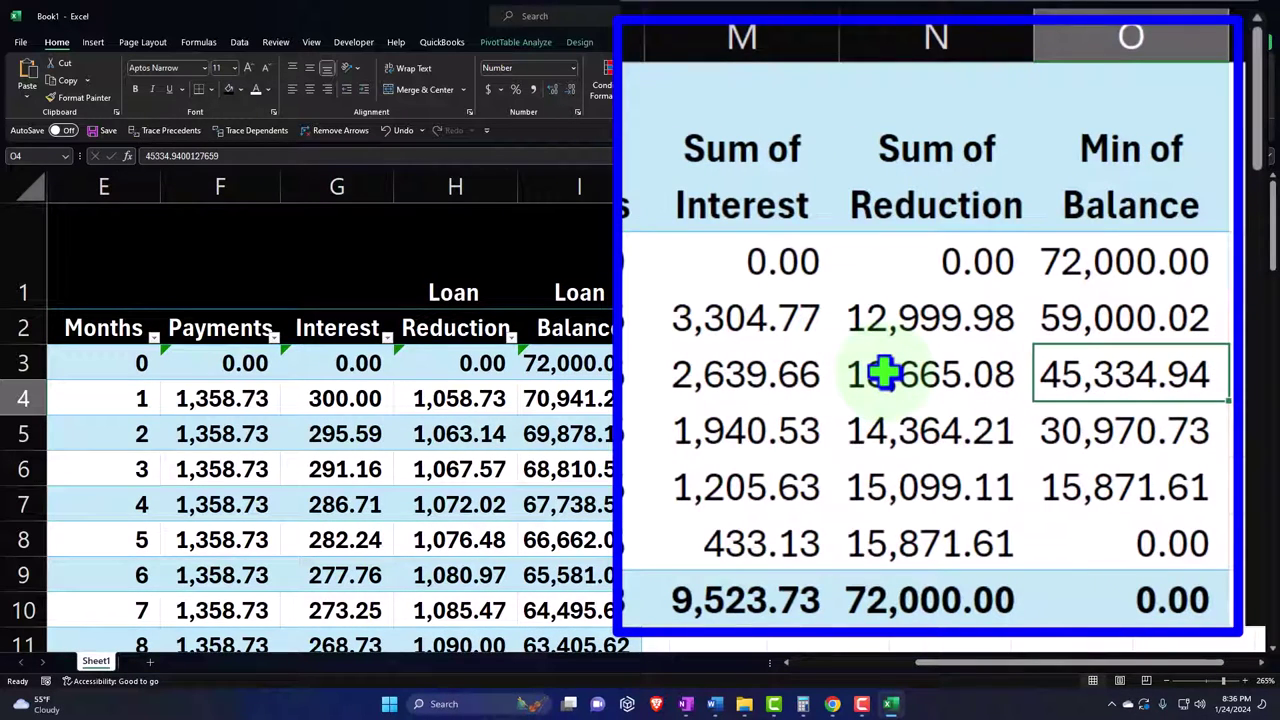
{"action": "left_click_drag", "start_coordinate": [745, 320], "coordinate": [722, 530]}
{"action": "left_click_drag", "start_coordinate": [478, 322], "coordinate": [487, 535]}
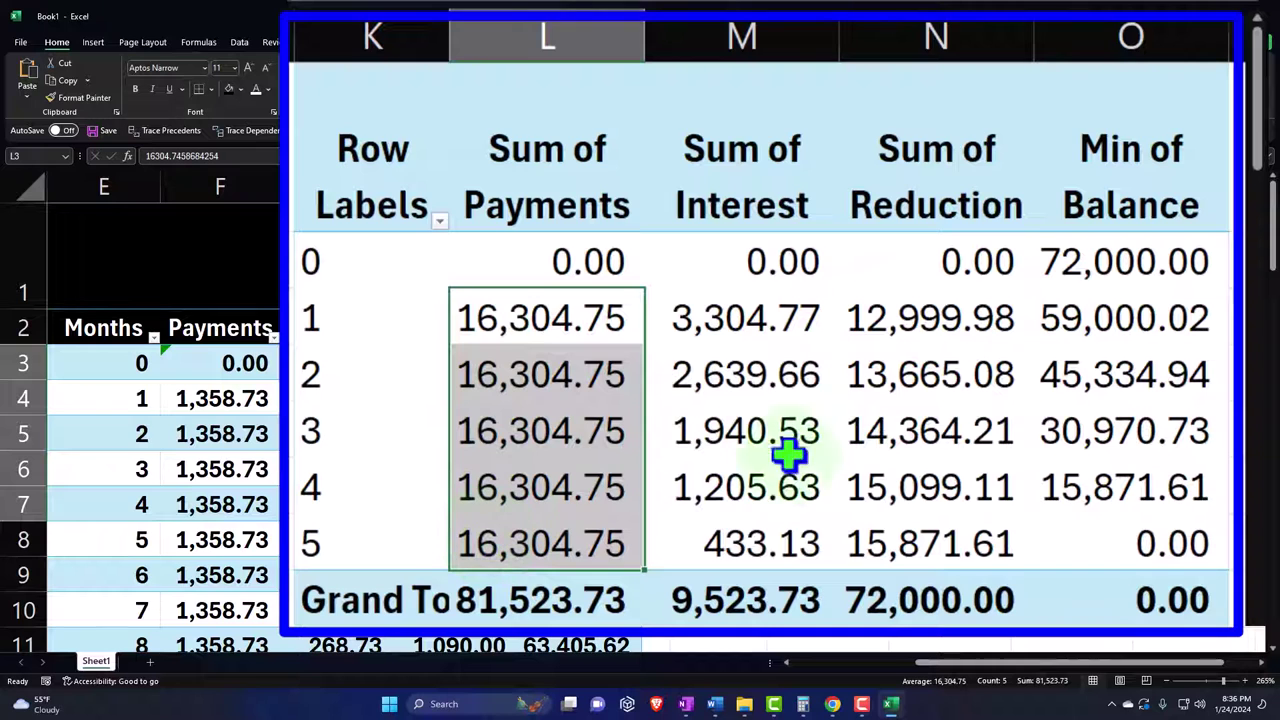
- Compare the sum of the year 1 loan reductions in H4:H15 with the PivotTable's Sum of Reduction for year 1
{"action": "left_click", "coordinate": [903, 316]}
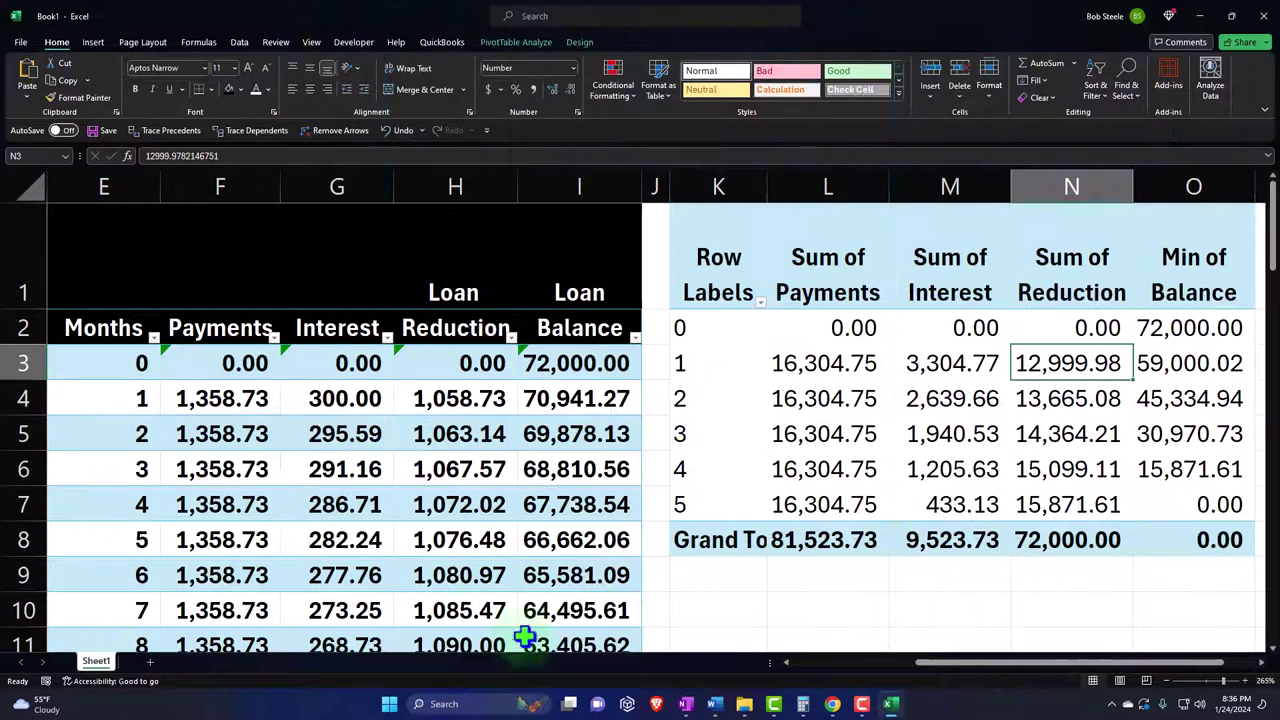
{"action": "left_click_drag", "start_coordinate": [453, 347], "coordinate": [413, 485]}
{"action": "left_click_drag", "start_coordinate": [946, 662], "coordinate": [931, 662]}
{"action": "scroll", "coordinate": [396, 487], "scroll_direction": "up", "scroll_amount": 1}
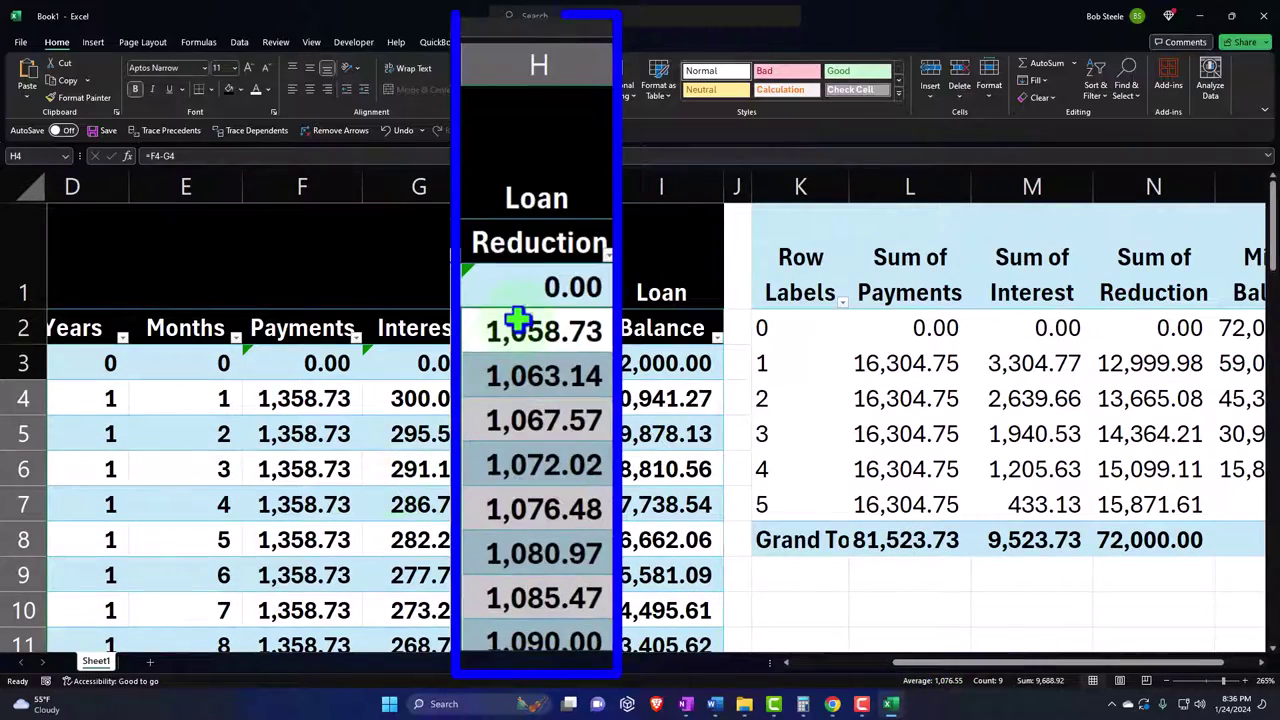
{"action": "left_click_drag", "start_coordinate": [519, 390], "coordinate": [472, 215]}
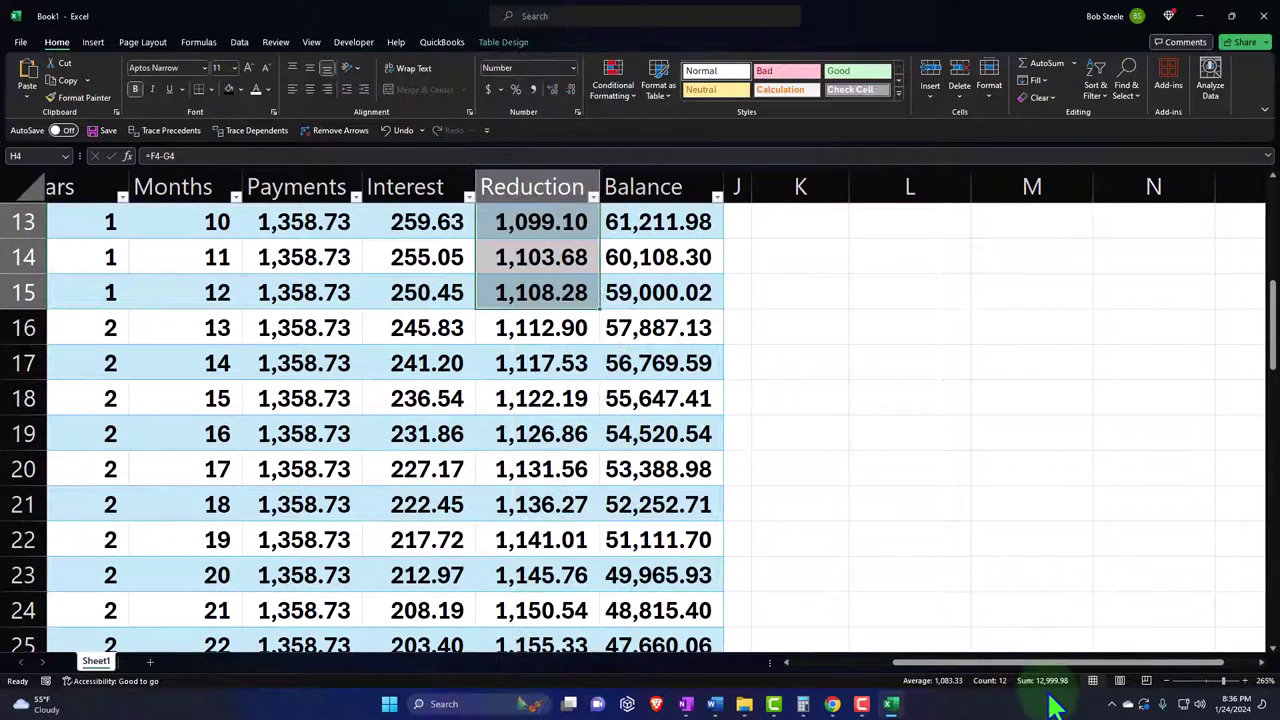
{"action": "scroll", "coordinate": [1014, 589], "scroll_direction": "up", "scroll_amount": 4}
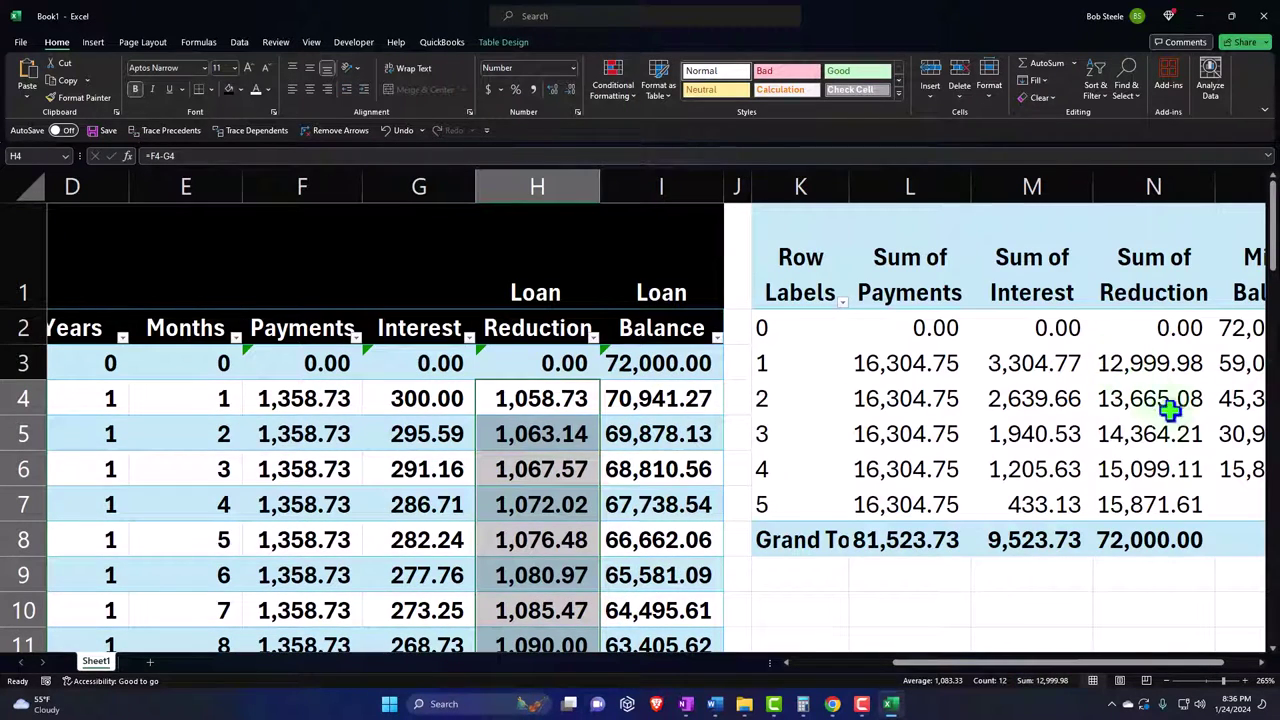
{"action": "scroll", "coordinate": [1178, 670], "scroll_direction": "right", "scroll_amount": 2}
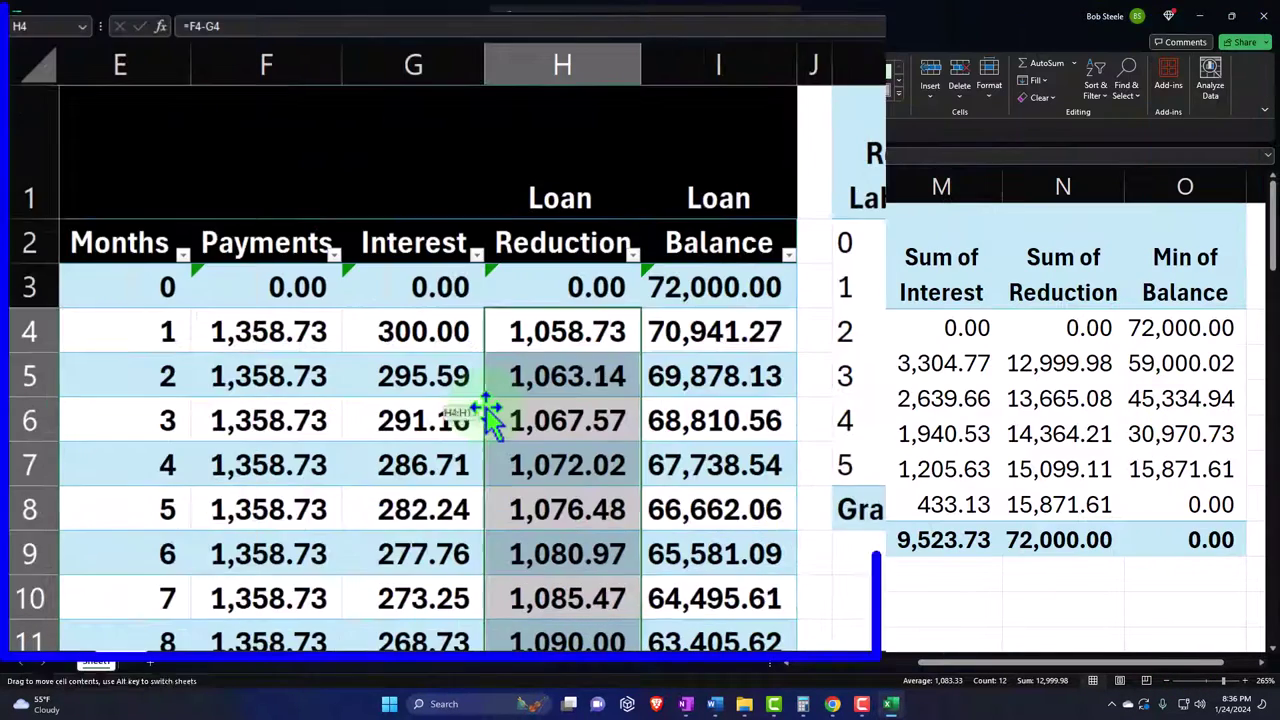
- Check the month 12 loan balance in I15 against the PivotTable's Min of Balance for year 1
{"action": "left_click_drag", "start_coordinate": [926, 668], "coordinate": [912, 673]}
{"action": "scroll", "coordinate": [706, 480], "scroll_direction": "down", "scroll_amount": 2}
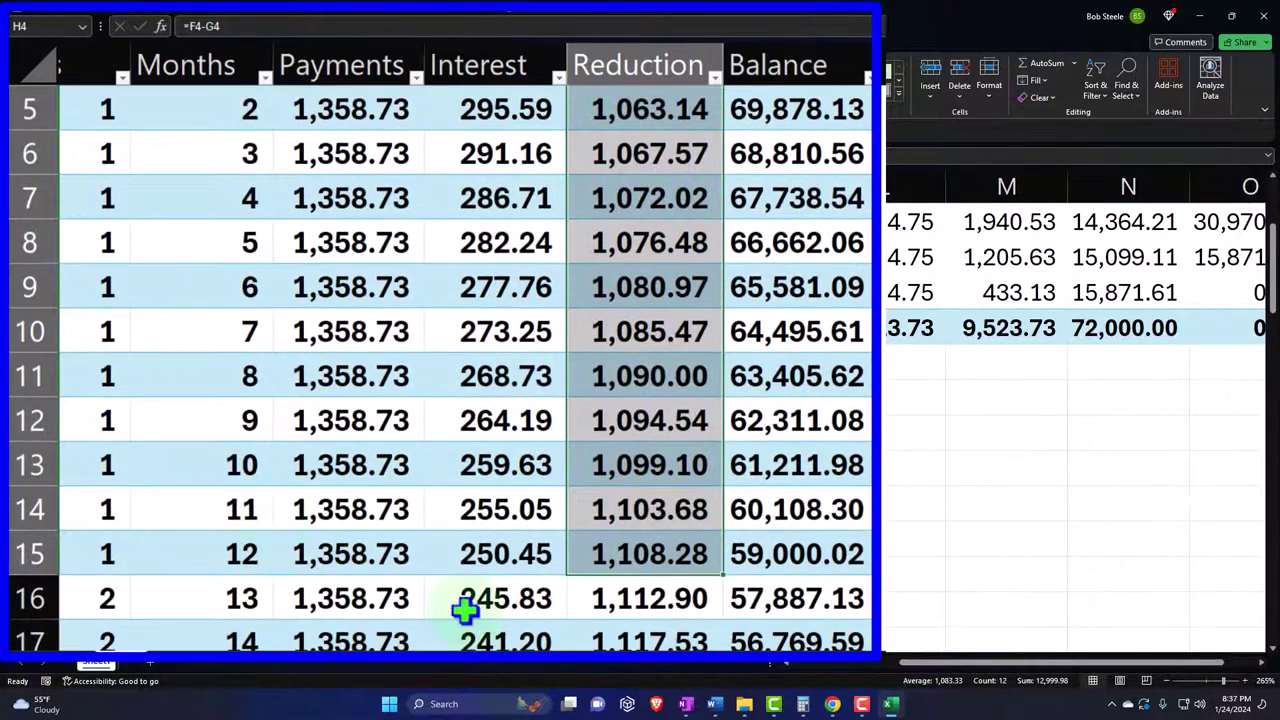
{"action": "left_click", "coordinate": [788, 599]}
{"action": "left_click", "coordinate": [790, 556]}
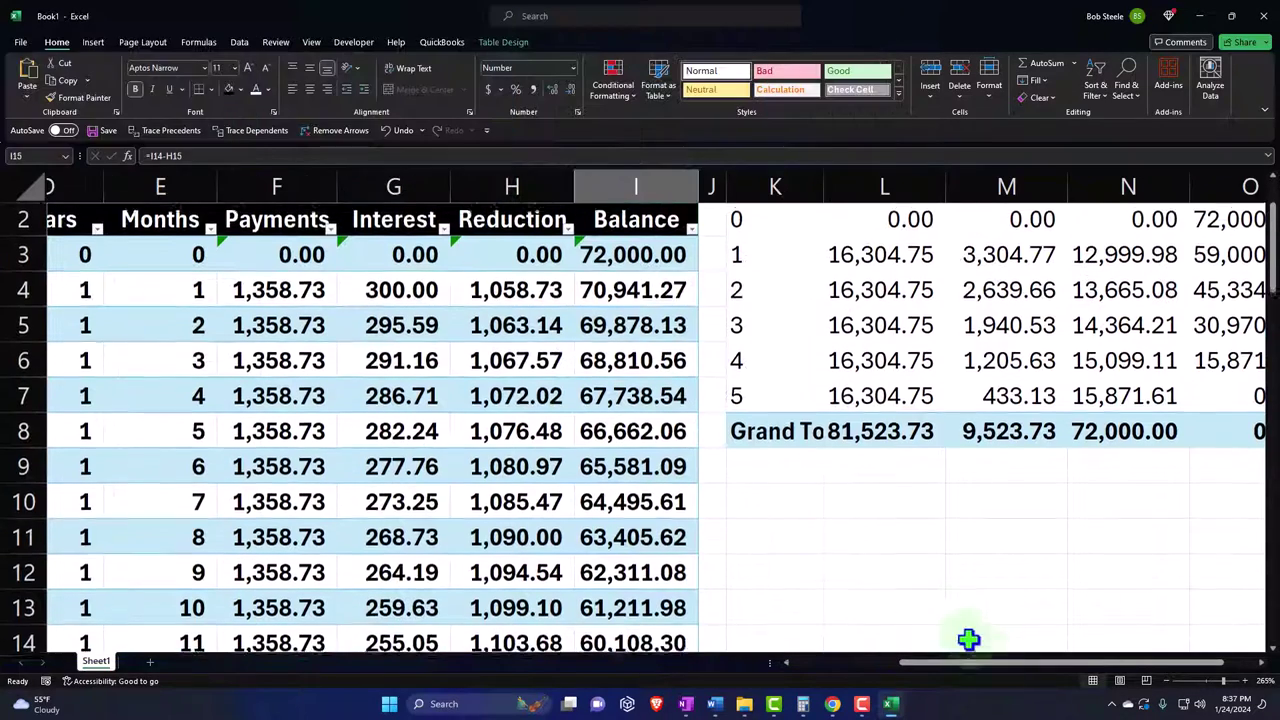
- Check the month 24 loan balance in I27 against the PivotTable's Min of Balance for year 2, and review the top of the amortization table
{"action": "left_click_drag", "start_coordinate": [1009, 660], "coordinate": [1071, 668]}
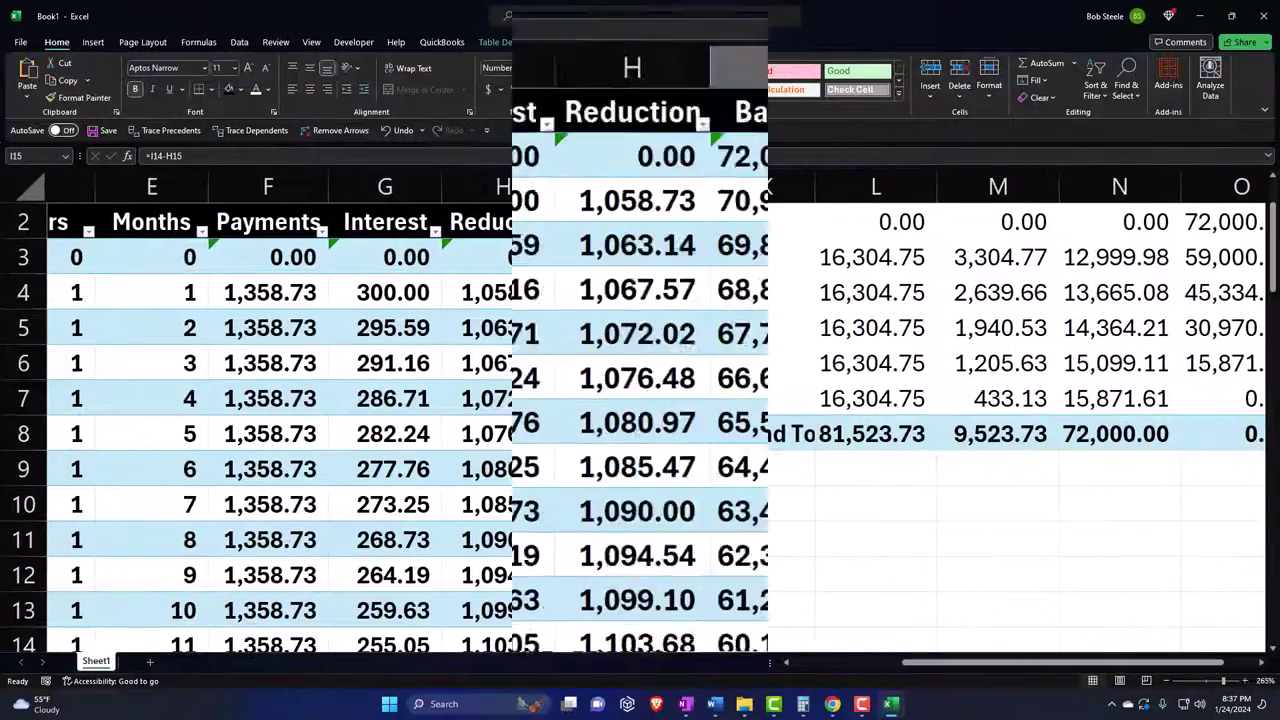
{"action": "scroll", "coordinate": [700, 518], "scroll_direction": "down", "scroll_amount": 3}
{"action": "scroll", "coordinate": [858, 484], "scroll_direction": "down", "scroll_amount": 3}
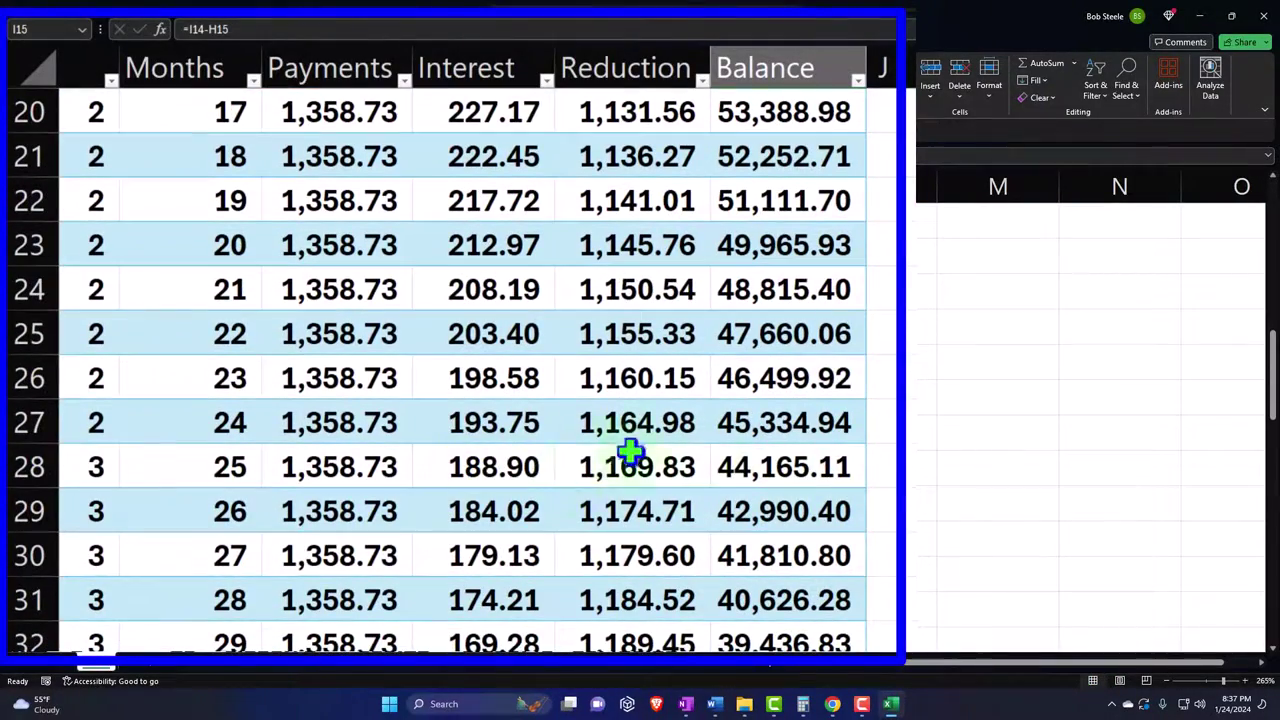
{"action": "scroll", "coordinate": [900, 551], "scroll_direction": "up", "scroll_amount": 4}
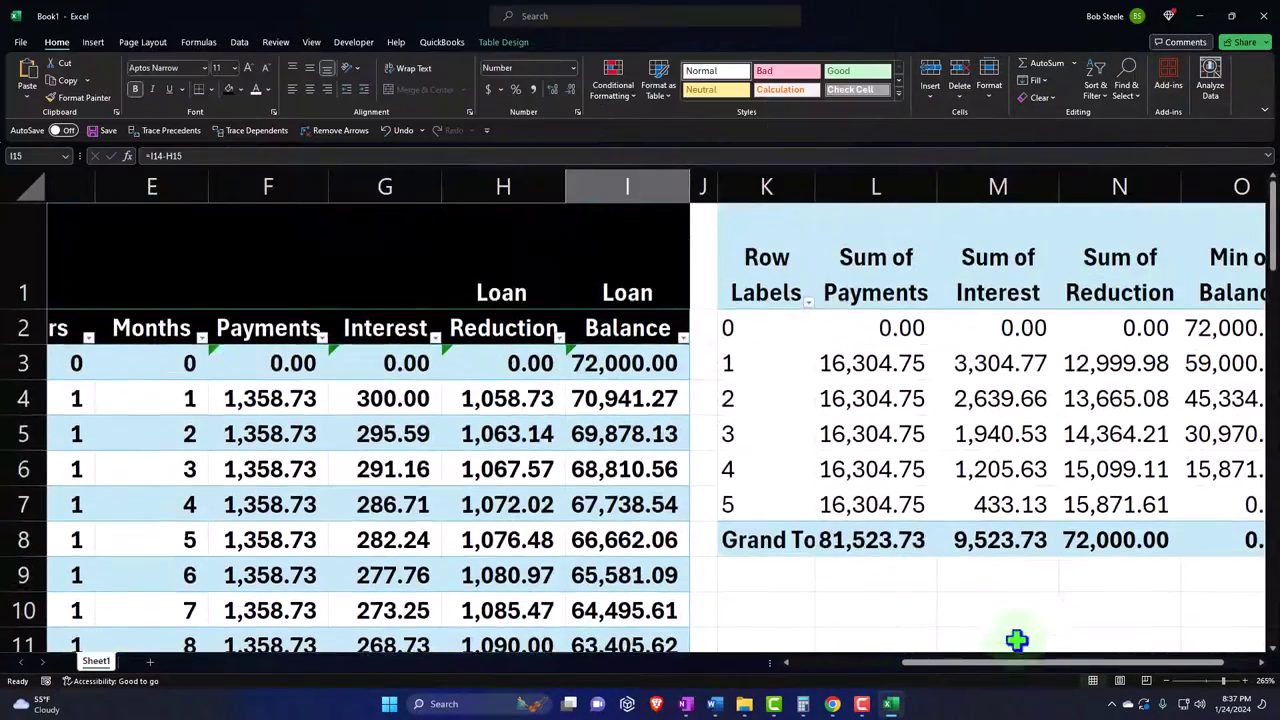
{"action": "left_click_drag", "start_coordinate": [1049, 677], "coordinate": [1078, 676]}
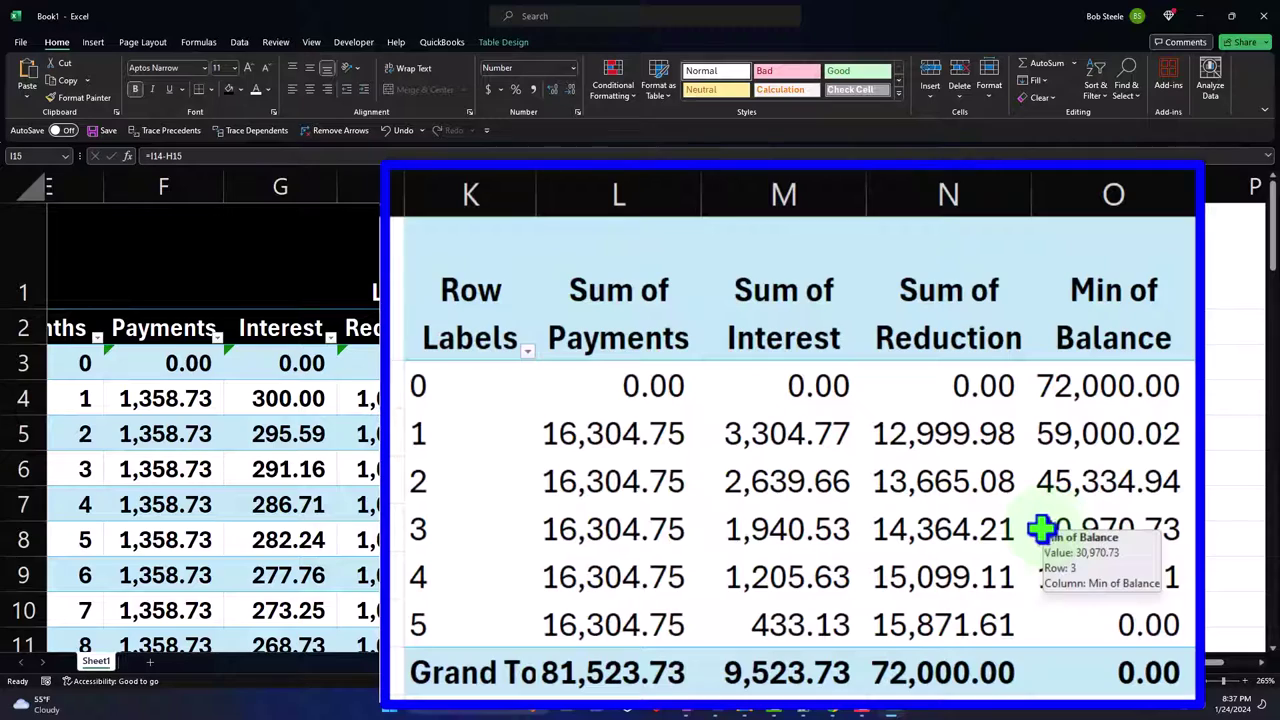
{"action": "left_click_drag", "start_coordinate": [1090, 688], "coordinate": [995, 706]}
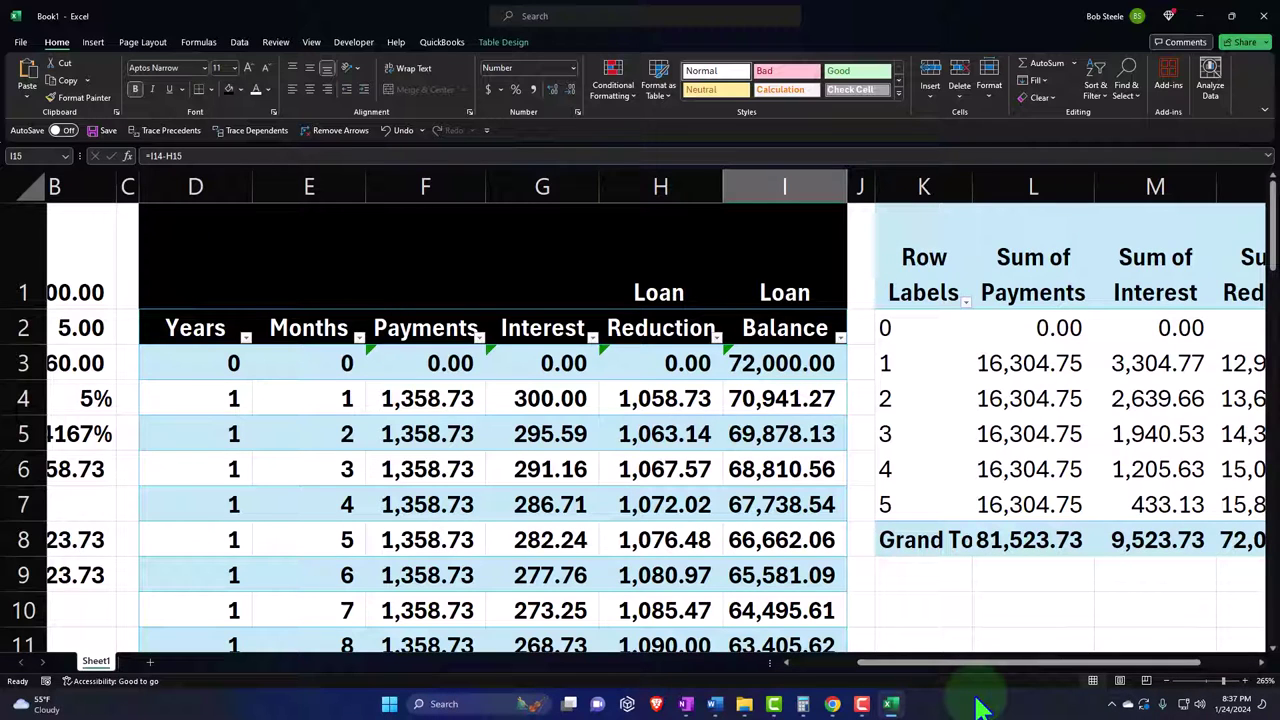
{"action": "key", "text": "super+plus"}
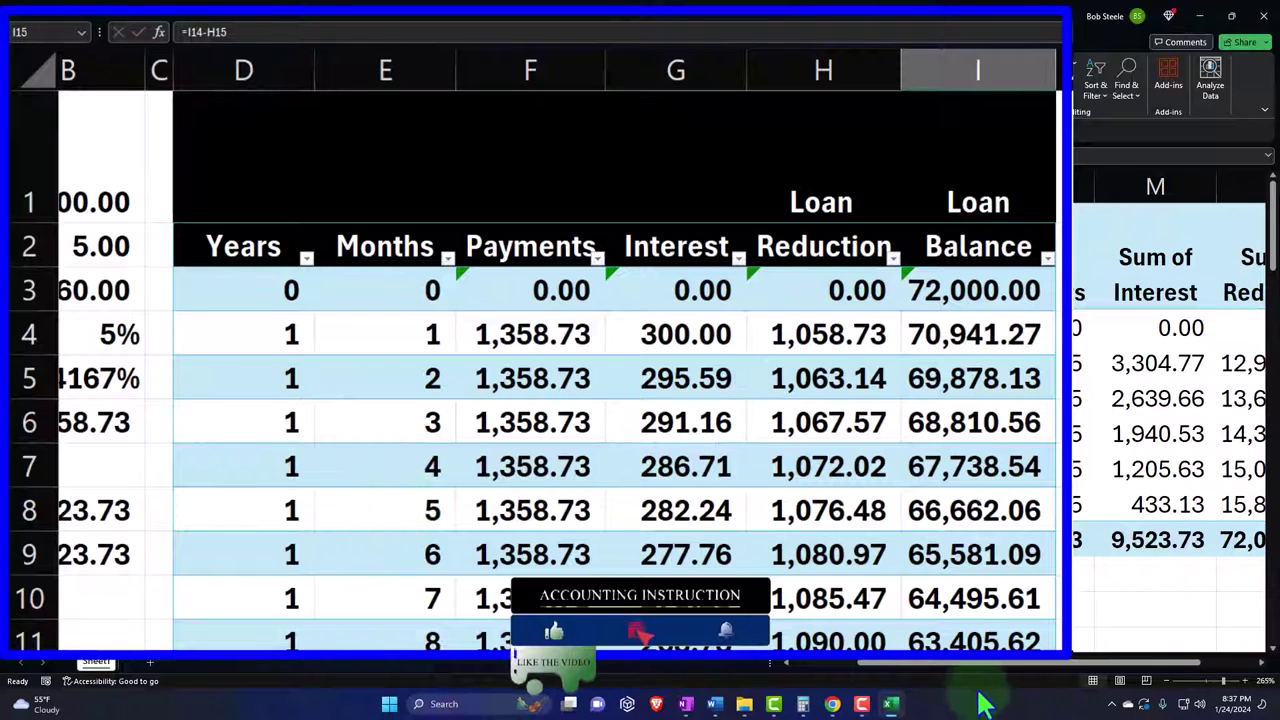
{"action": "key", "text": "super+Escape"}
- Set the yearly rate in B4 to 7%
{"action": "left_click_drag", "start_coordinate": [1020, 666], "coordinate": [900, 662]}
{"action": "key", "text": "super+plus"}
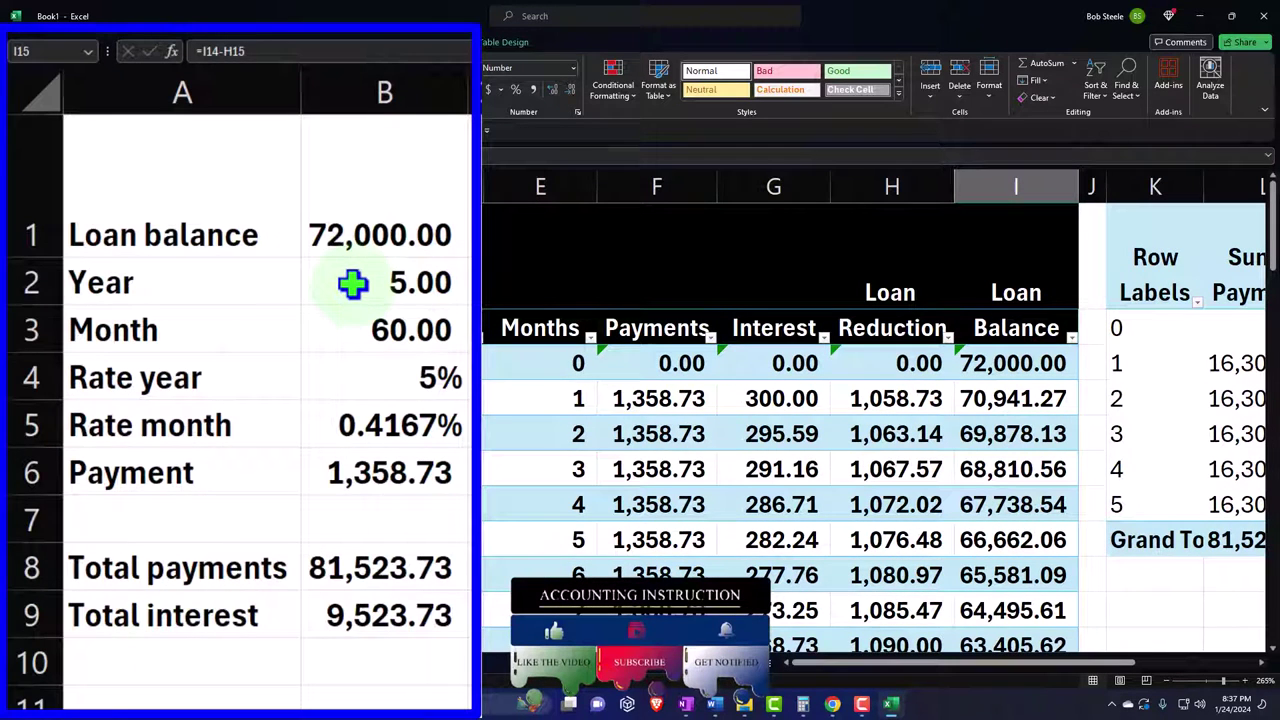
{"action": "left_click", "coordinate": [371, 375]}
{"action": "type", "text": "7"}
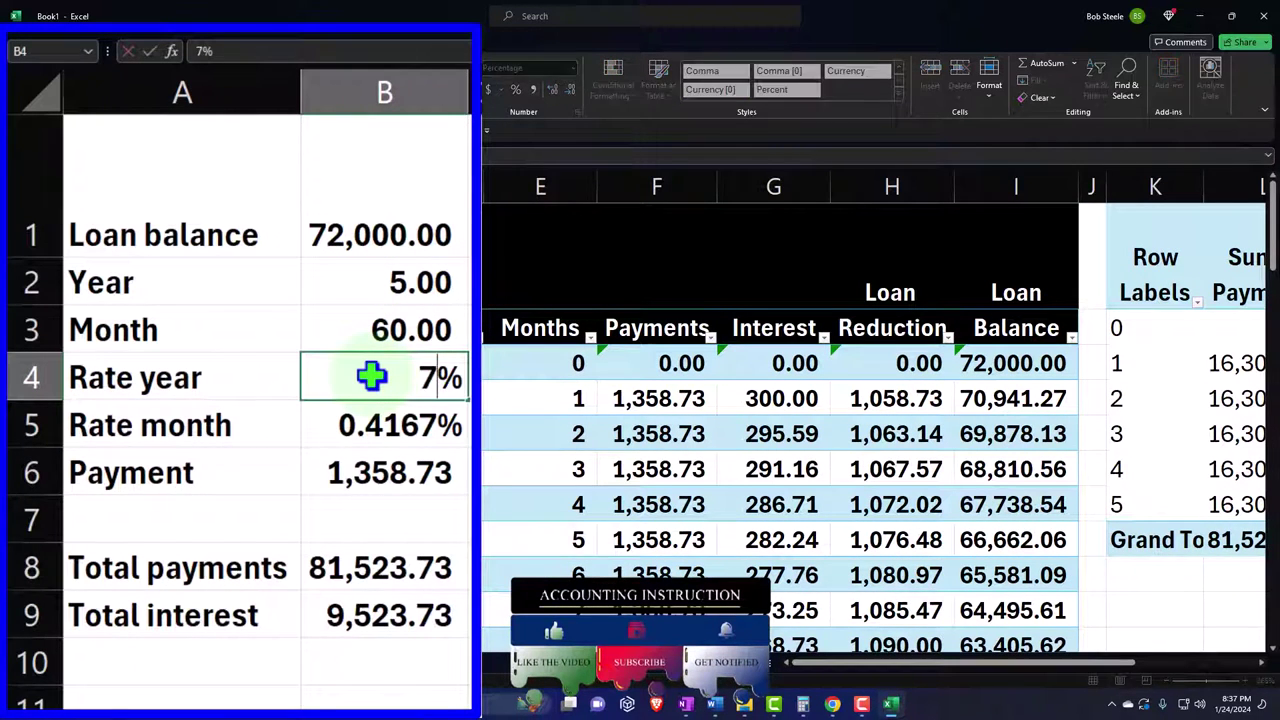
{"action": "key", "text": "Return"}
{"action": "key", "text": "super+Escape"}
- Refresh the PivotTable so it uses the 7% rate, and look over its yearly sums
{"action": "key", "text": "Right"}
{"action": "key", "text": "Right"}
{"action": "key", "text": "Right"}
{"action": "key", "text": "Right"}
{"action": "key", "text": "Right"}
{"action": "key", "text": "Right"}
{"action": "key", "text": "Right"}
{"action": "key", "text": "Right"}
{"action": "key", "text": "Right"}
{"action": "key", "text": "Right"}
{"action": "key", "text": "Right"}
{"action": "key", "text": "Right"}
{"action": "key", "text": "Right"}
{"action": "key", "text": "Right"}
{"action": "key", "text": "Right"}
{"action": "key", "text": "Right"}
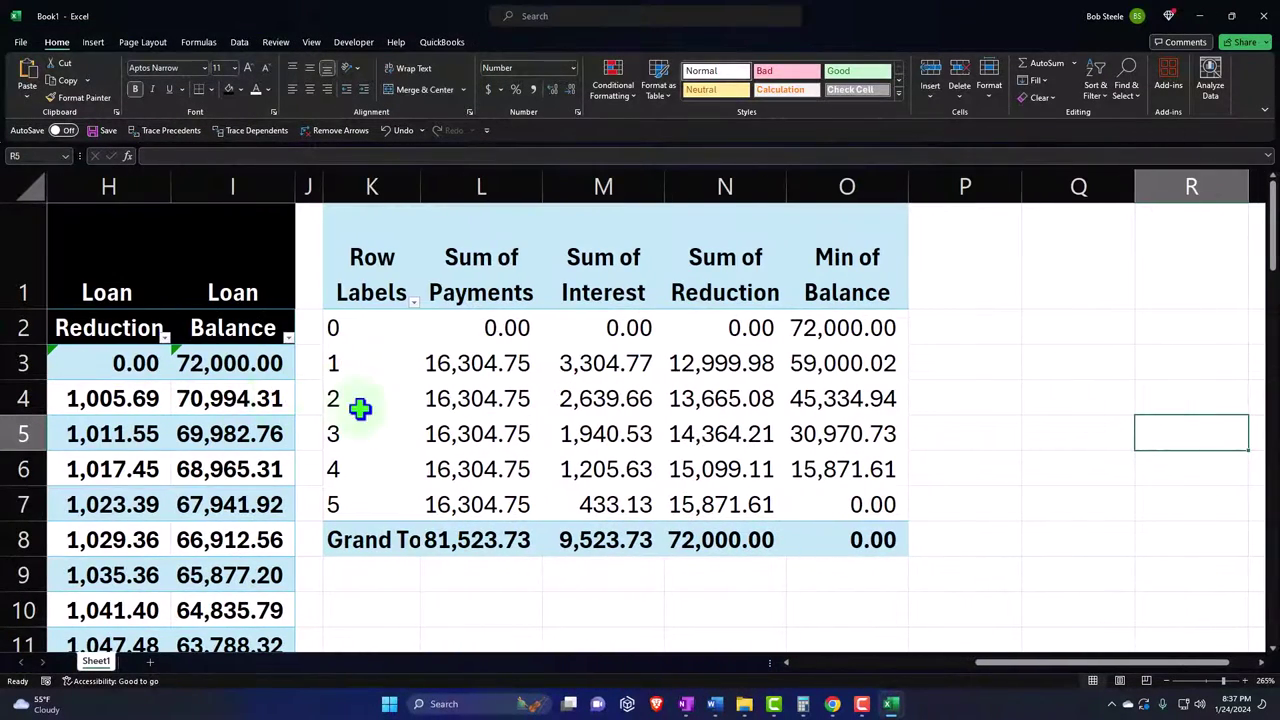
{"action": "left_click", "coordinate": [451, 363]}
{"action": "key", "text": "super+plus"}
{"action": "right_click", "coordinate": [451, 363]}
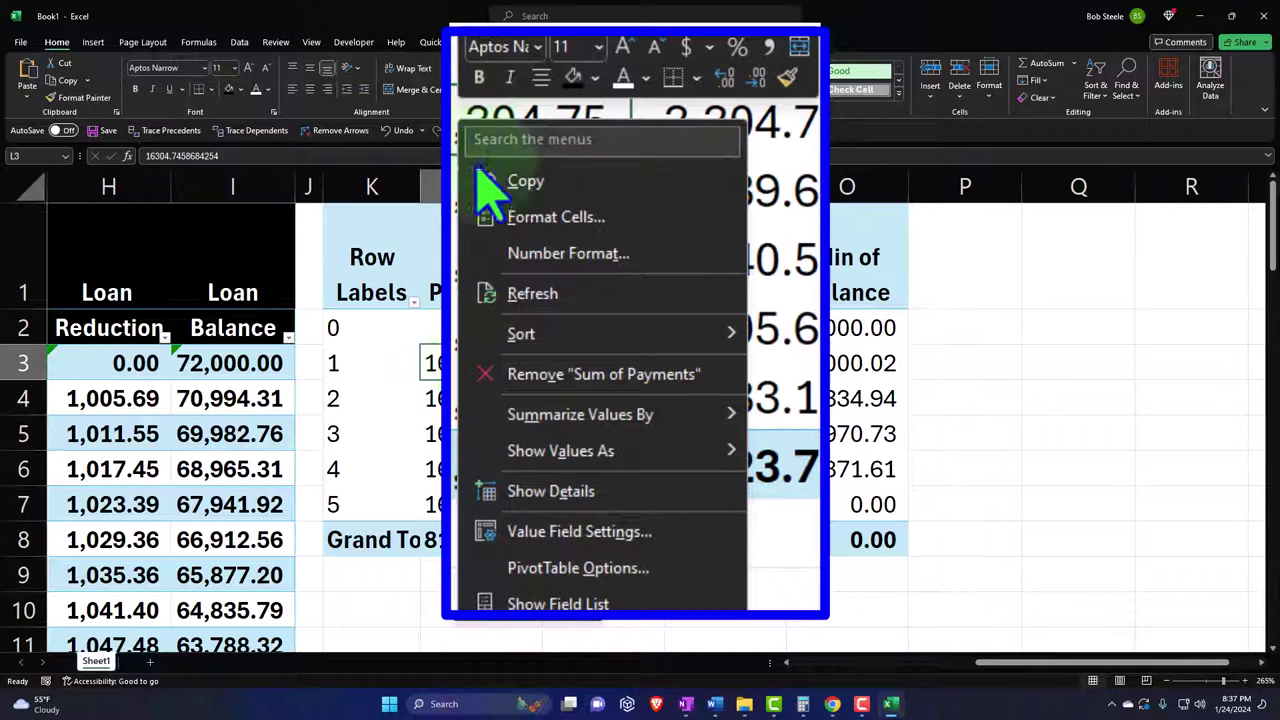
{"action": "left_click", "coordinate": [487, 462]}
{"action": "key", "text": "super+Escape"}
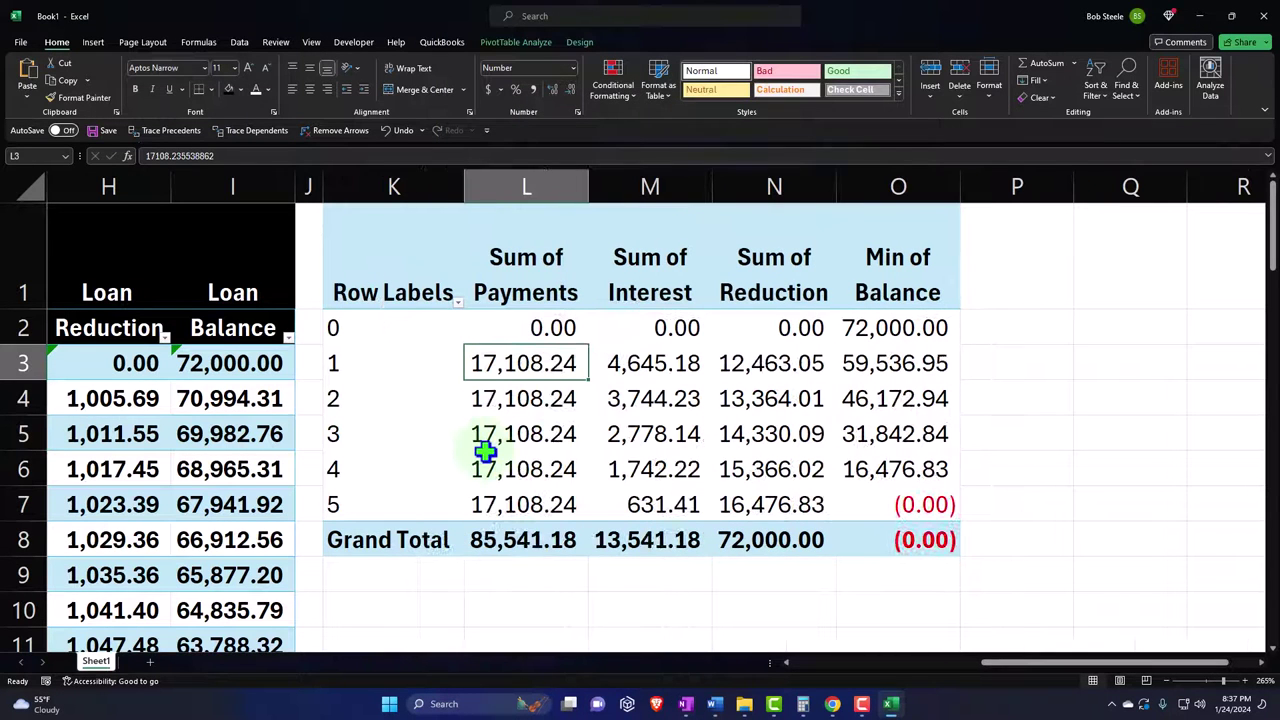
{"action": "mouse_move", "coordinate": [484, 452]}
{"action": "key", "text": "super+plus"}
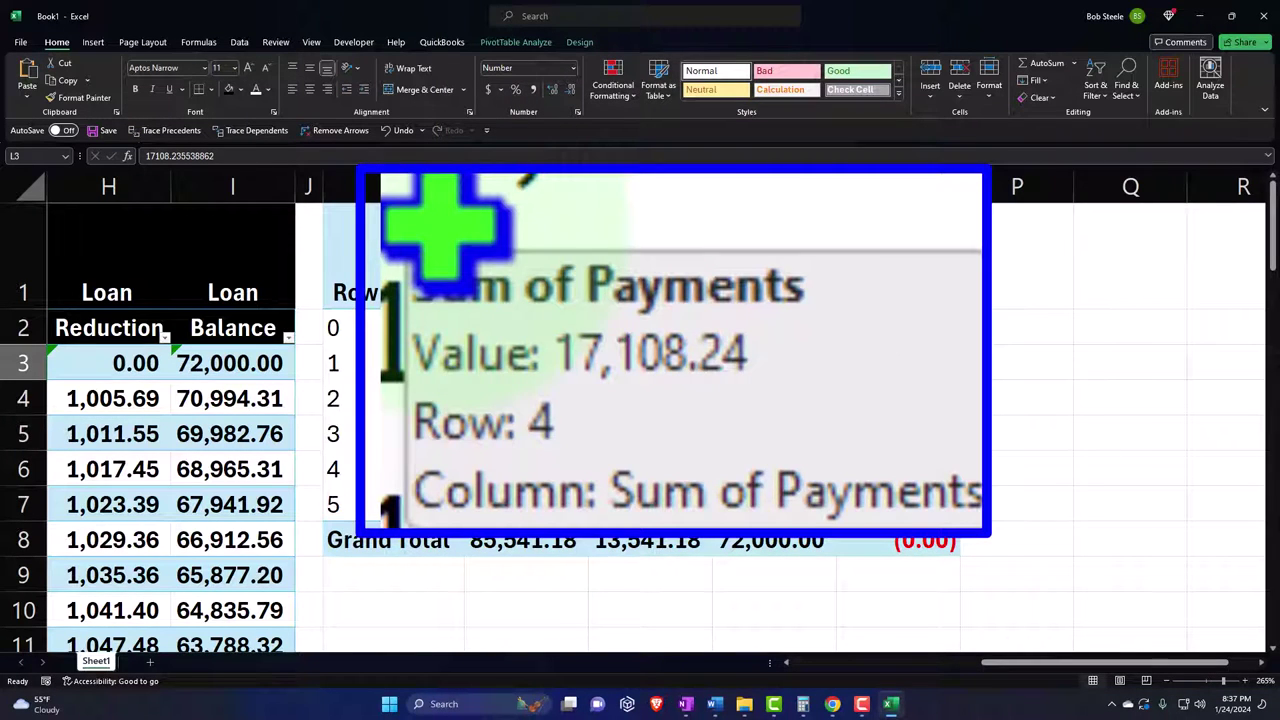
{"action": "key", "text": "super+plus"}
{"action": "key", "text": "super+Escape"}
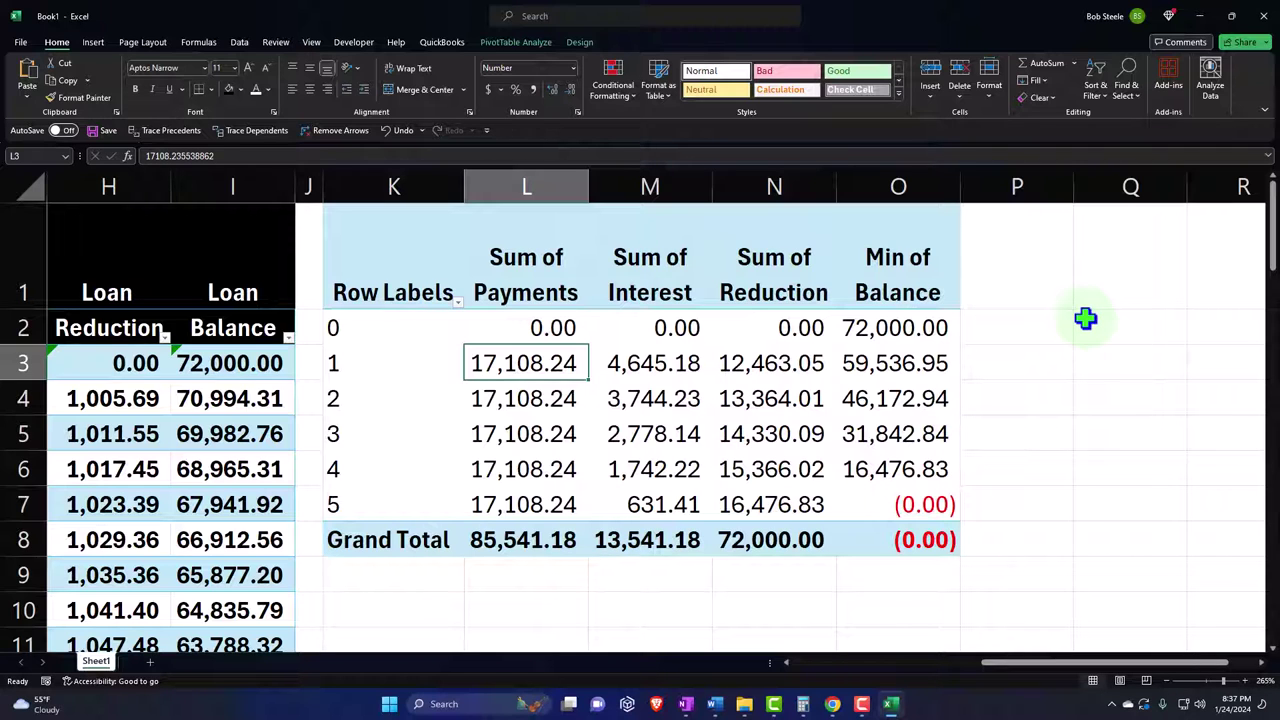
- Set the yearly rate in B4 back to 5%
{"action": "left_click_drag", "start_coordinate": [1079, 660], "coordinate": [890, 662]}
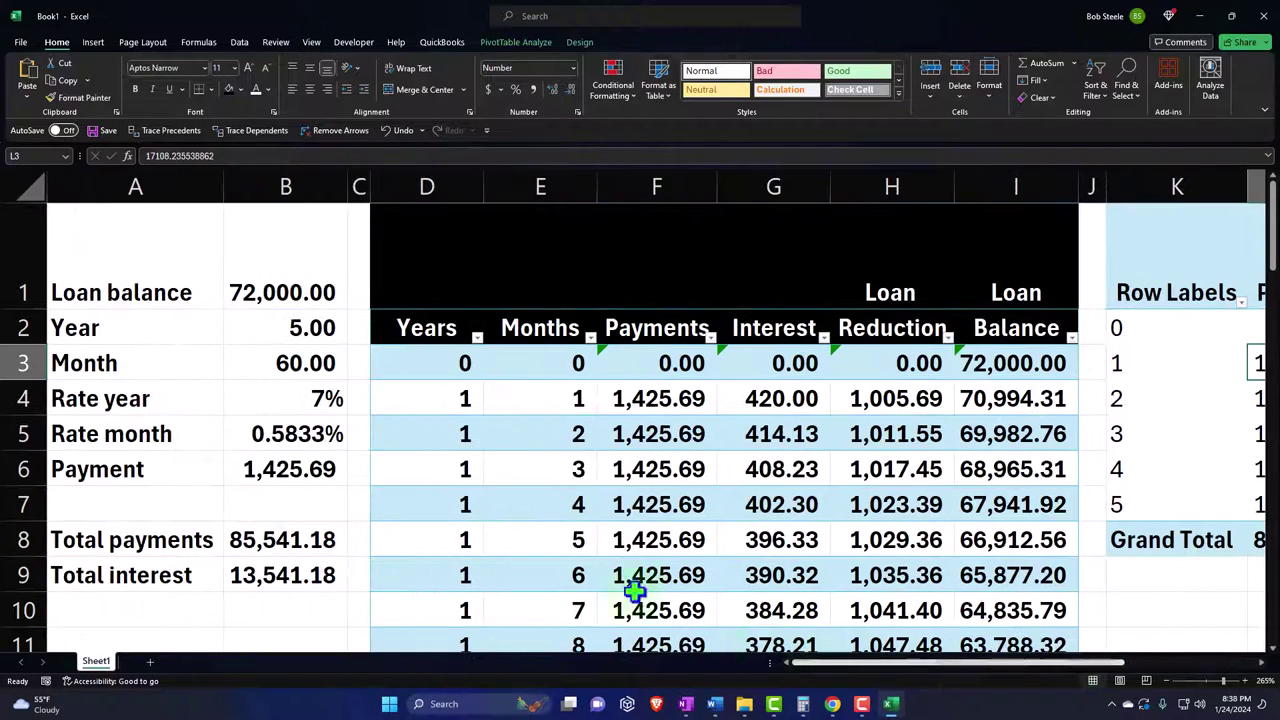
{"action": "key", "text": "super+plus"}
{"action": "left_click", "coordinate": [340, 398]}
{"action": "type", "text": "5"}
{"action": "key", "text": "Return"}
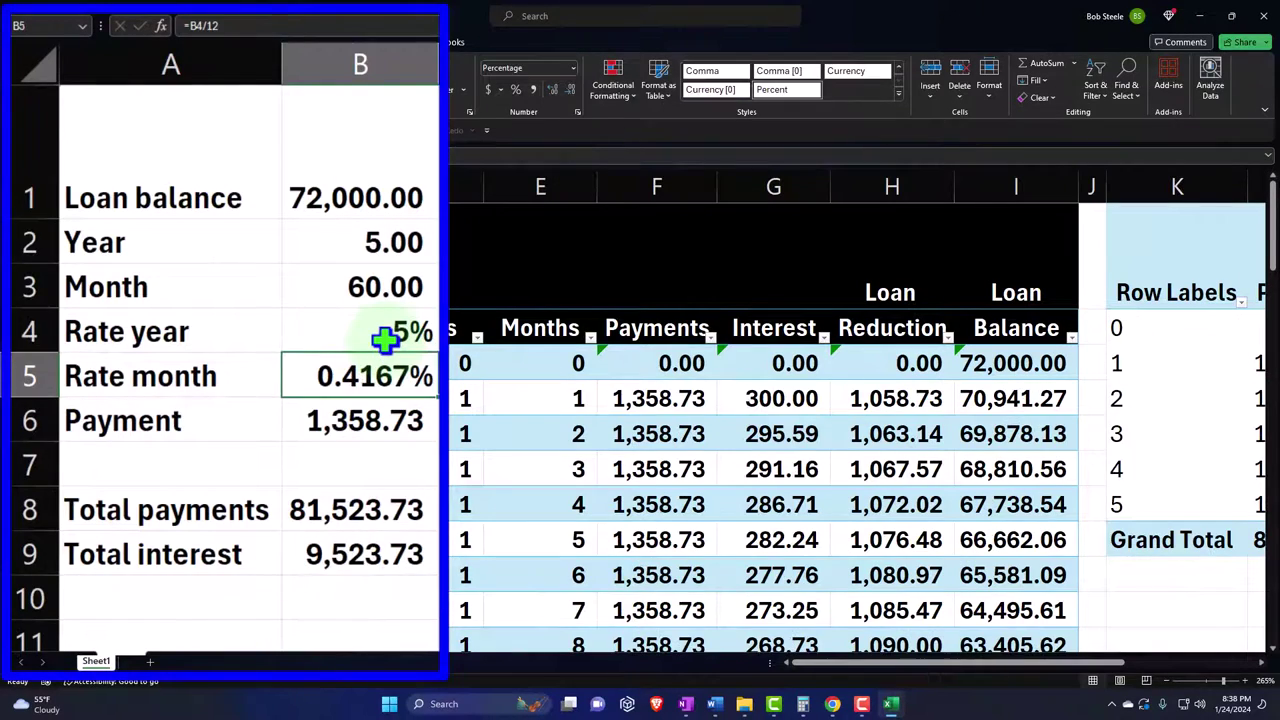
- Refresh the PivotTable for the 5% rate and narrow column K so the Row Labels header wraps onto two lines
{"action": "key", "text": "super+Escape"}
{"action": "key", "text": "Right"}
{"action": "key", "text": "Right"}
{"action": "key", "text": "Right"}
{"action": "key", "text": "Right"}
{"action": "key", "text": "Right"}
{"action": "key", "text": "Right"}
{"action": "key", "text": "Right"}
{"action": "key", "text": "Right"}
{"action": "key", "text": "Right"}
{"action": "key", "text": "Right"}
{"action": "key", "text": "Right"}
{"action": "key", "text": "Right"}
{"action": "key", "text": "Right"}
{"action": "key", "text": "Right"}
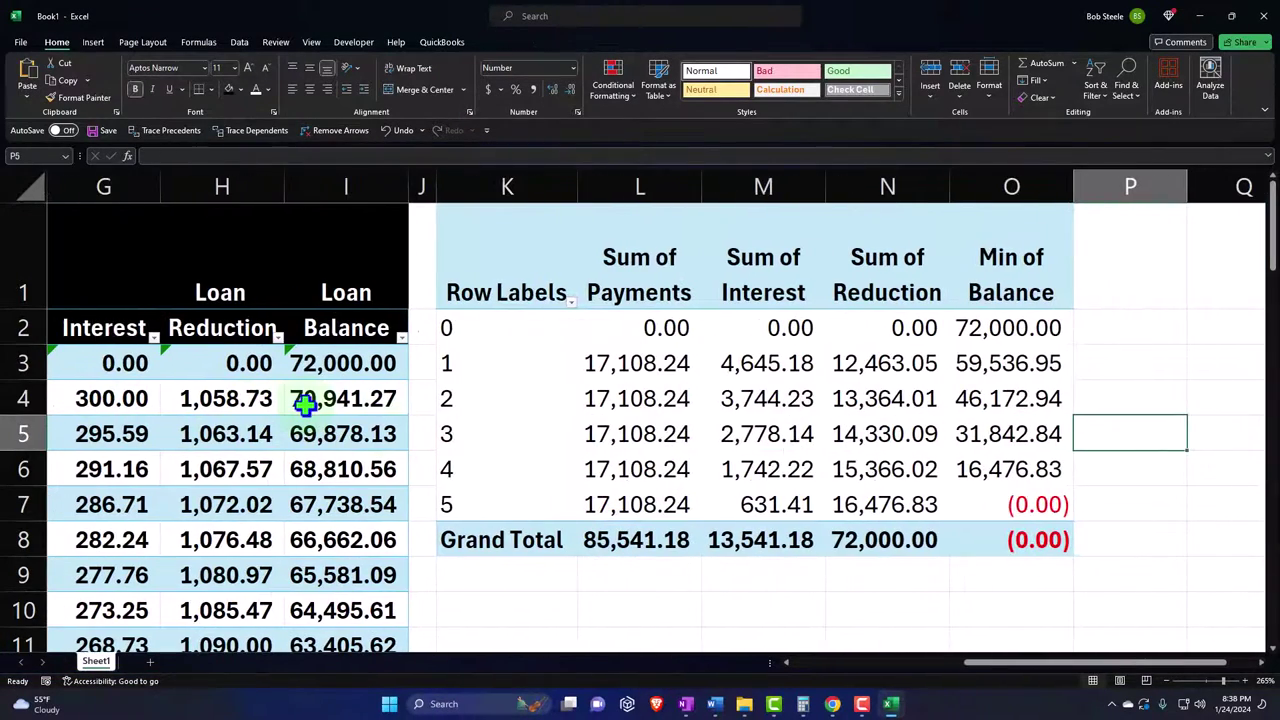
{"action": "key", "text": "super+plus"}
{"action": "left_click", "coordinate": [618, 352]}
{"action": "right_click", "coordinate": [618, 352]}
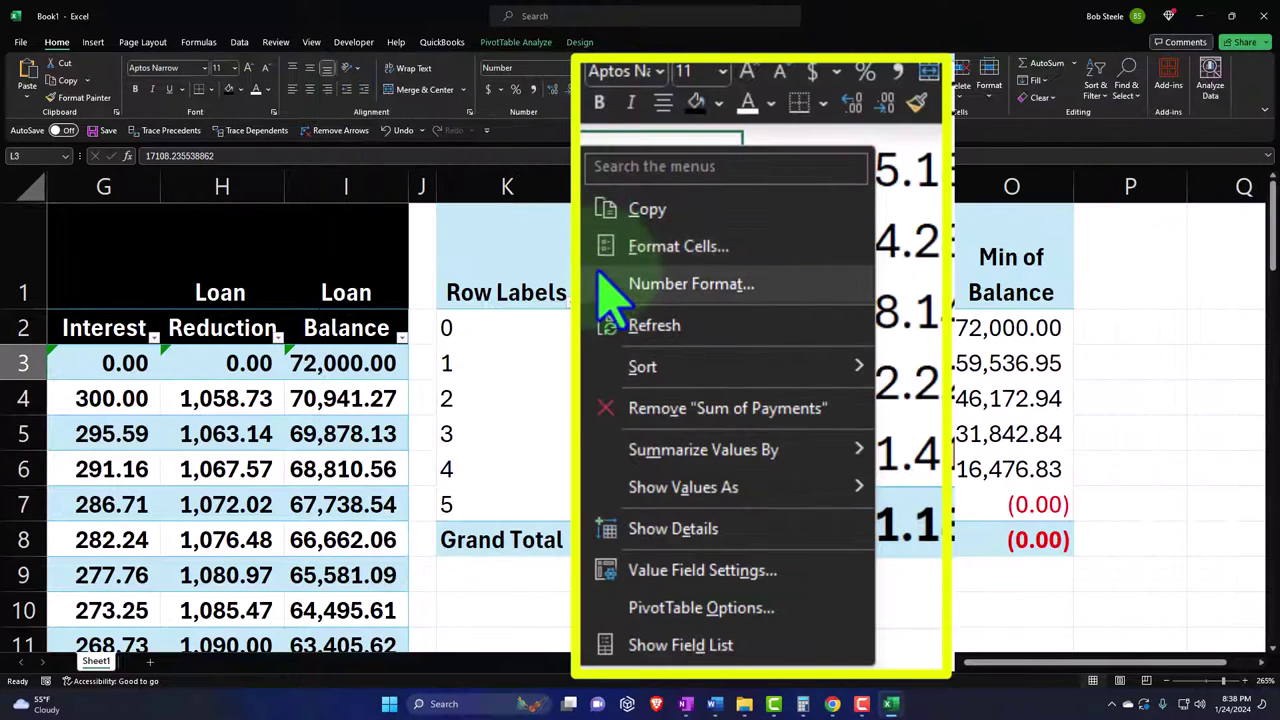
{"action": "left_click", "coordinate": [622, 330]}
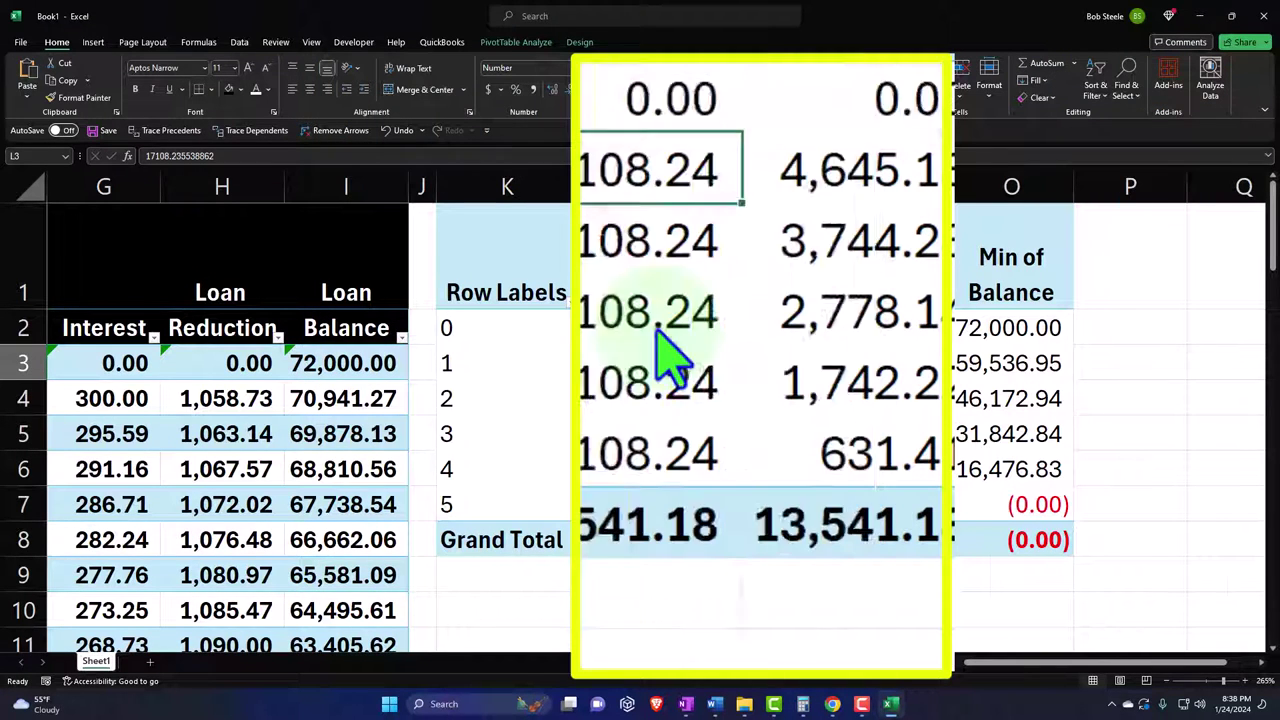
{"action": "key", "text": "super+Escape"}
{"action": "left_click", "coordinate": [617, 276]}
{"action": "left_click_drag", "start_coordinate": [630, 188], "coordinate": [546, 188]}
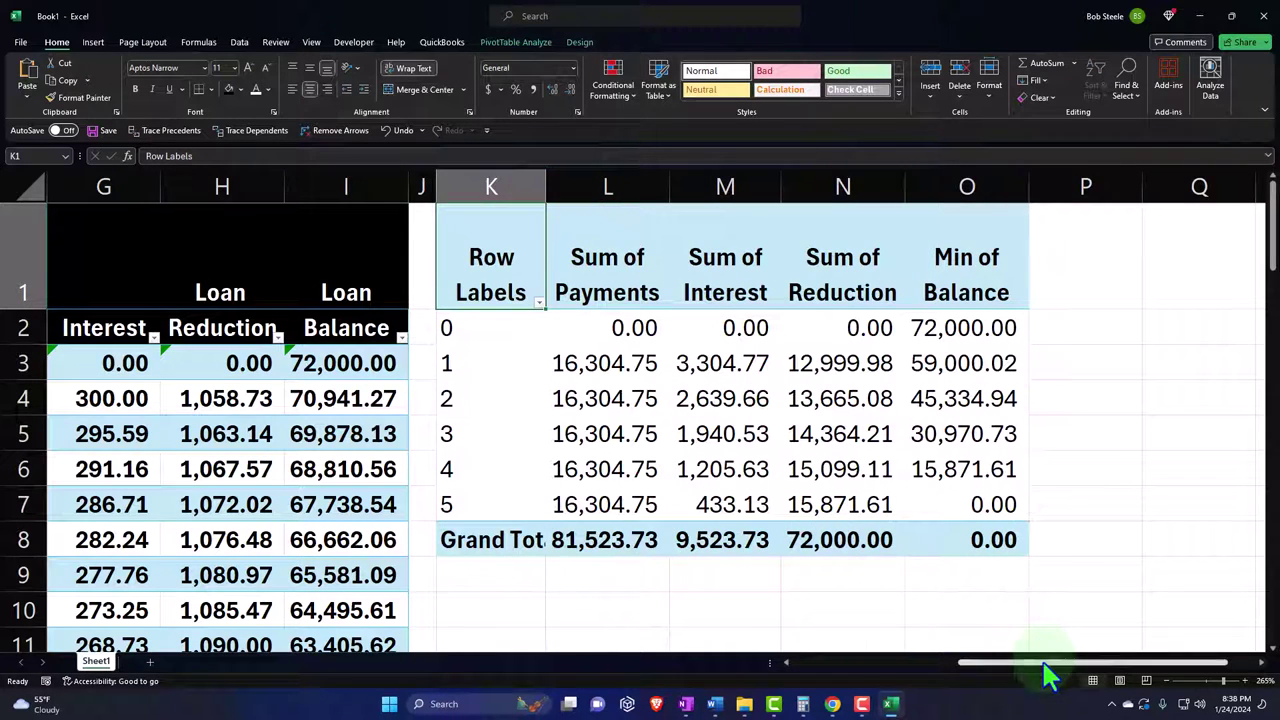
- Apply All Borders to the loan data block A1:B9
{"action": "left_click_drag", "start_coordinate": [1045, 664], "coordinate": [771, 664]}
{"action": "key", "text": "super+plus"}
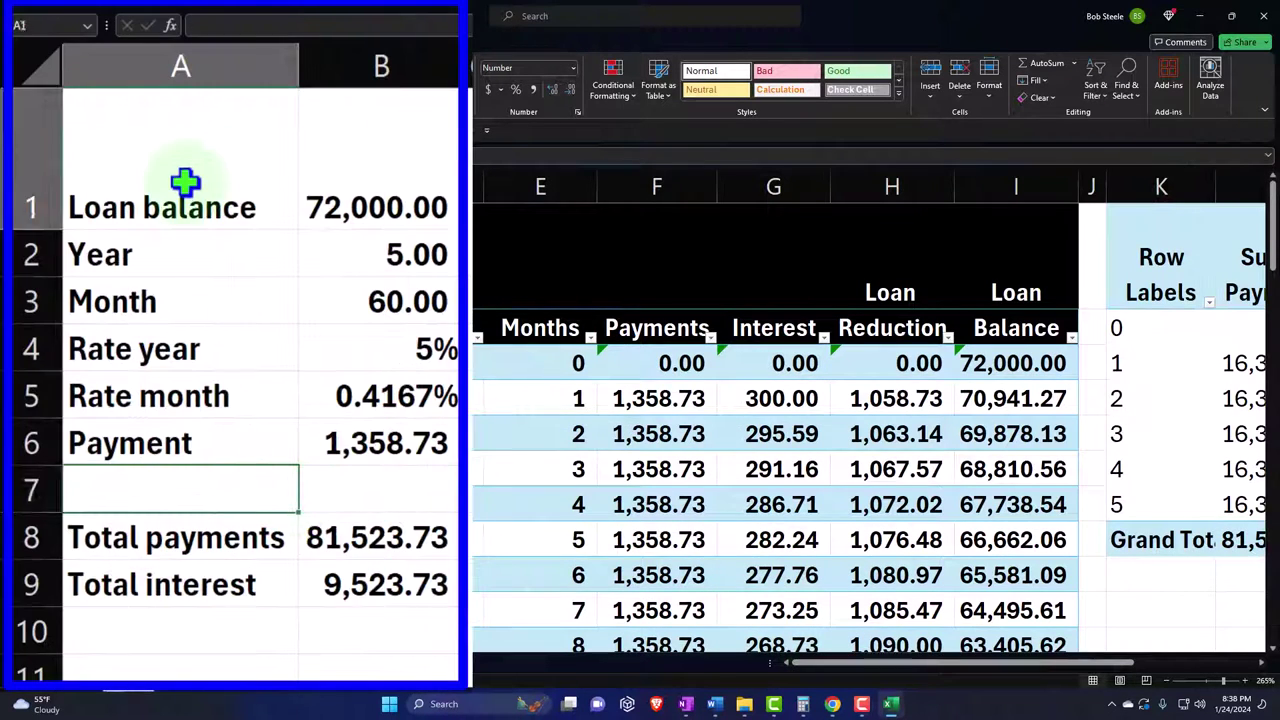
{"action": "left_click_drag", "start_coordinate": [185, 182], "coordinate": [343, 582]}
{"action": "key", "text": "super+Escape"}
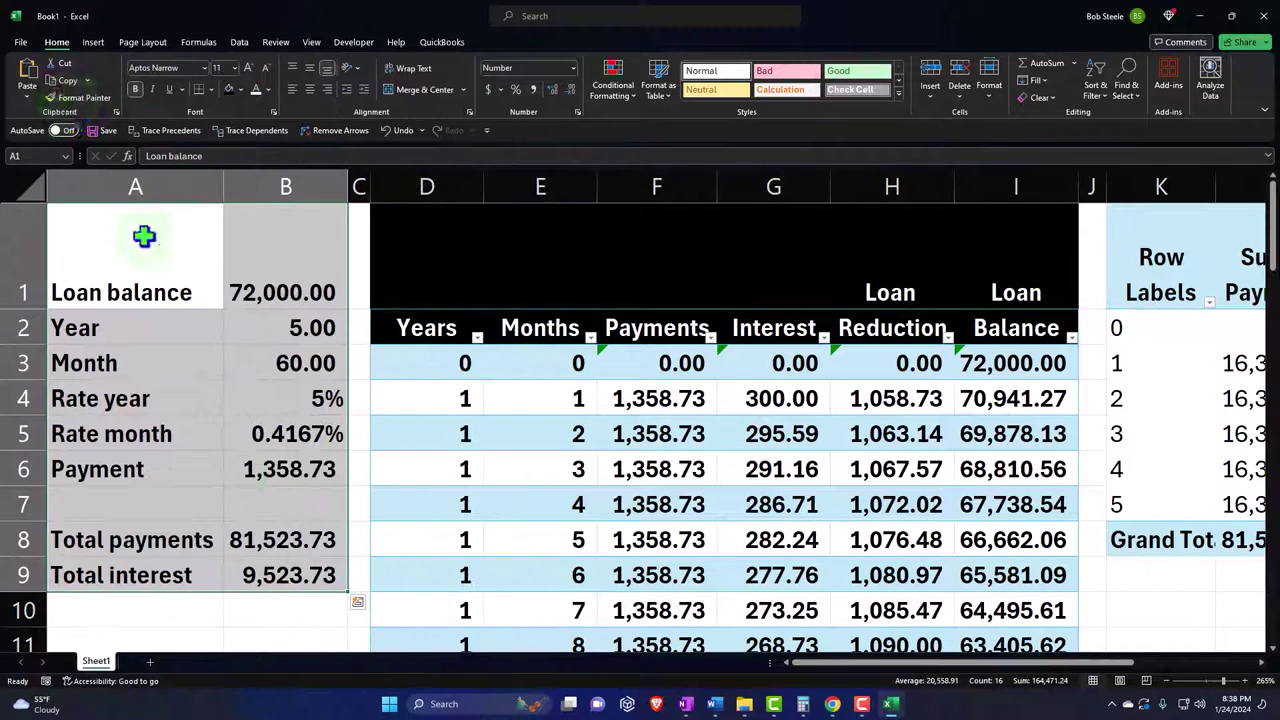
{"action": "left_click", "coordinate": [211, 89]}
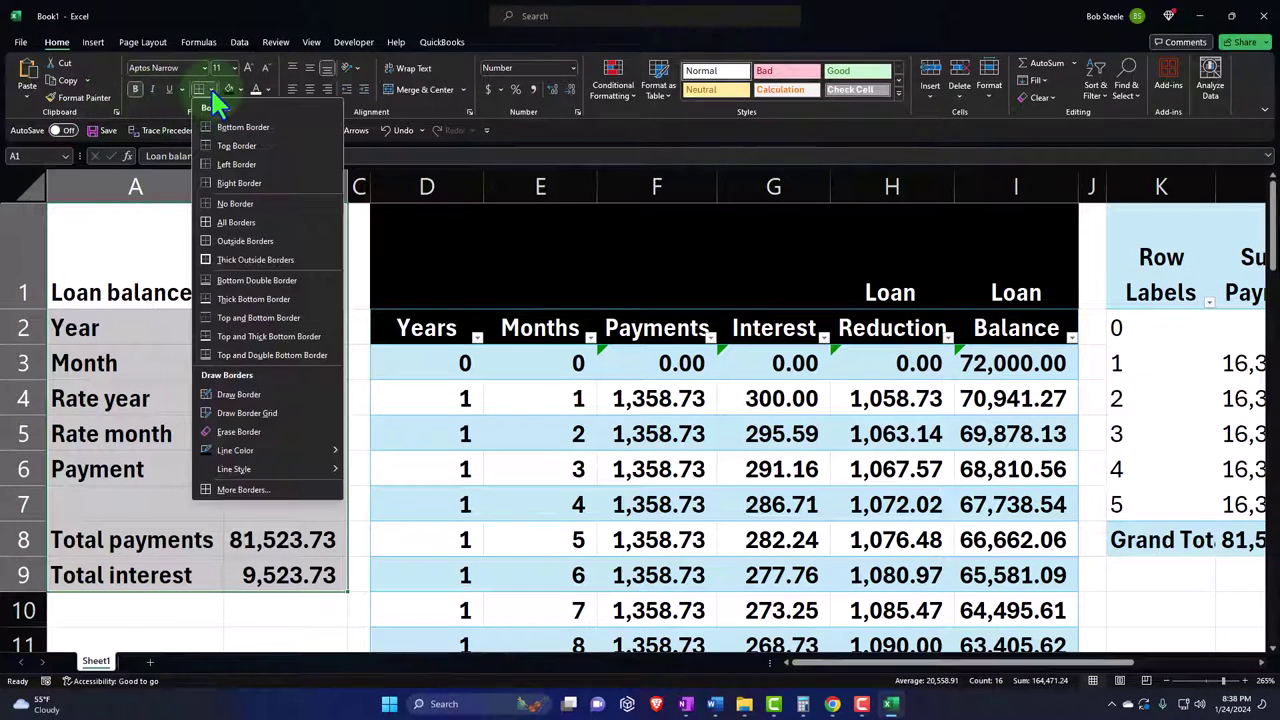
{"action": "key", "text": "super+plus"}
{"action": "left_click", "coordinate": [240, 222]}
{"action": "key", "text": "super+Escape"}
{"action": "left_click", "coordinate": [267, 390]}
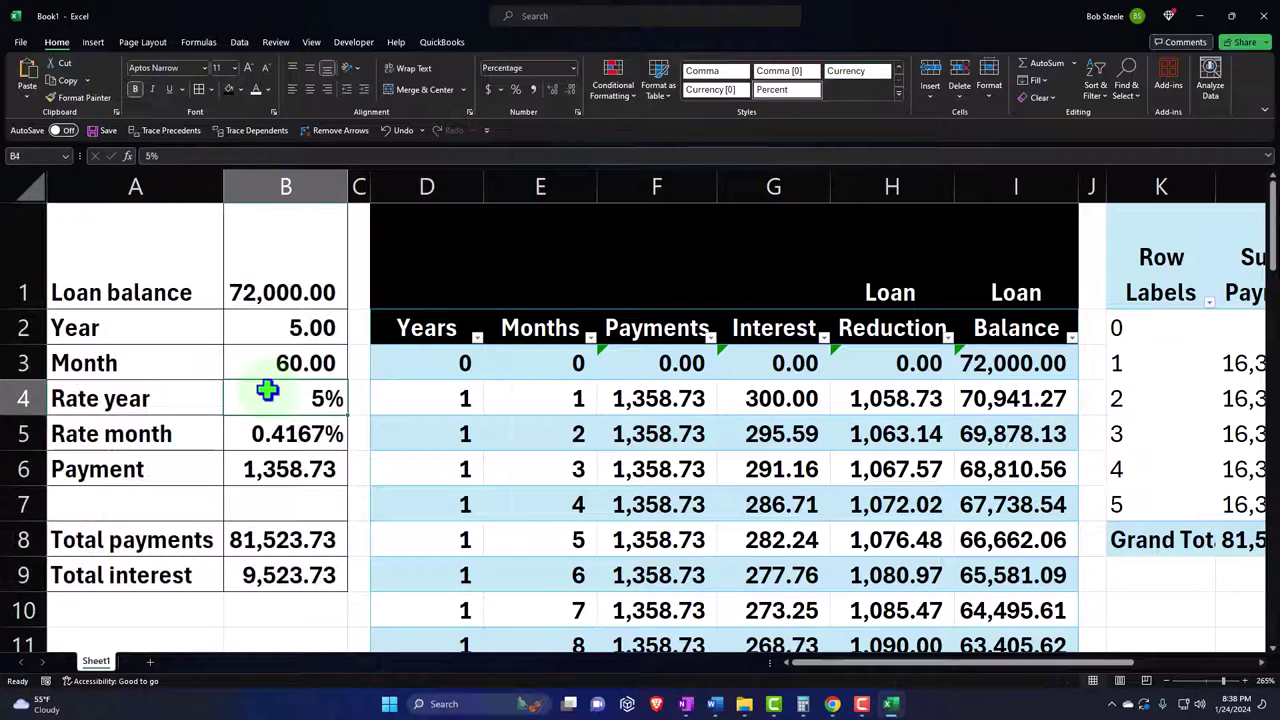
{"action": "key", "text": "super+plus"}
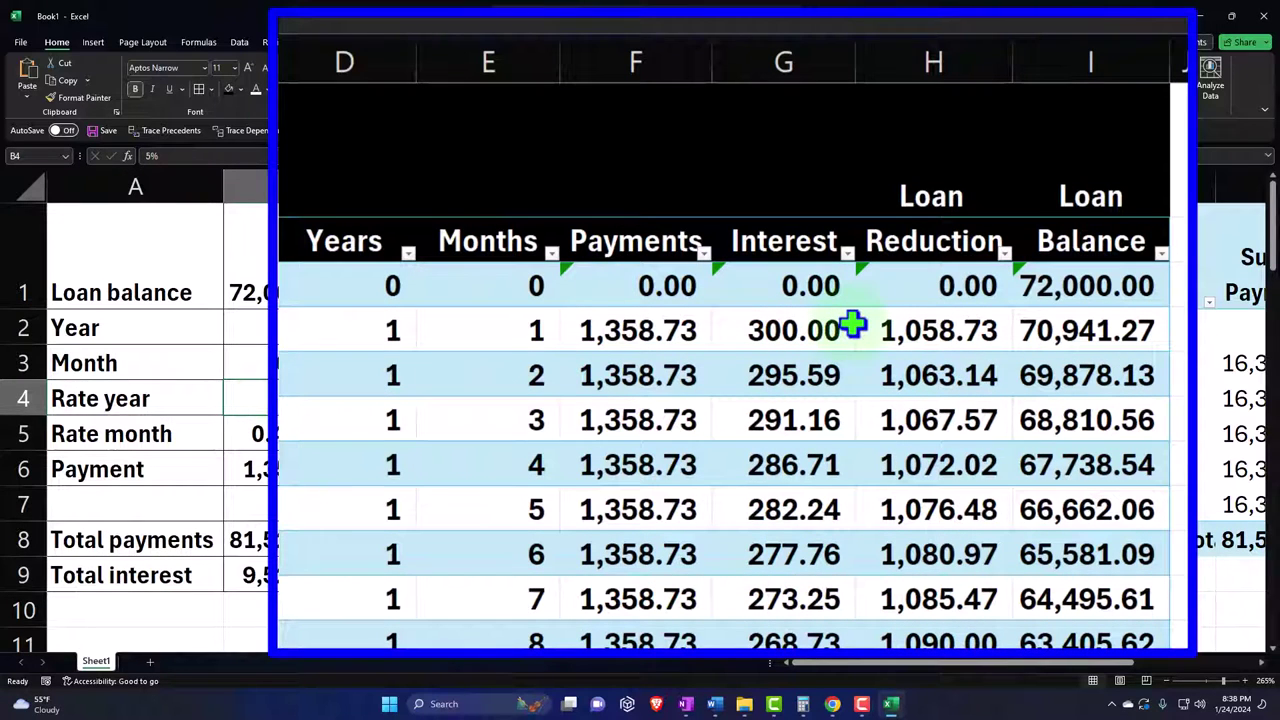